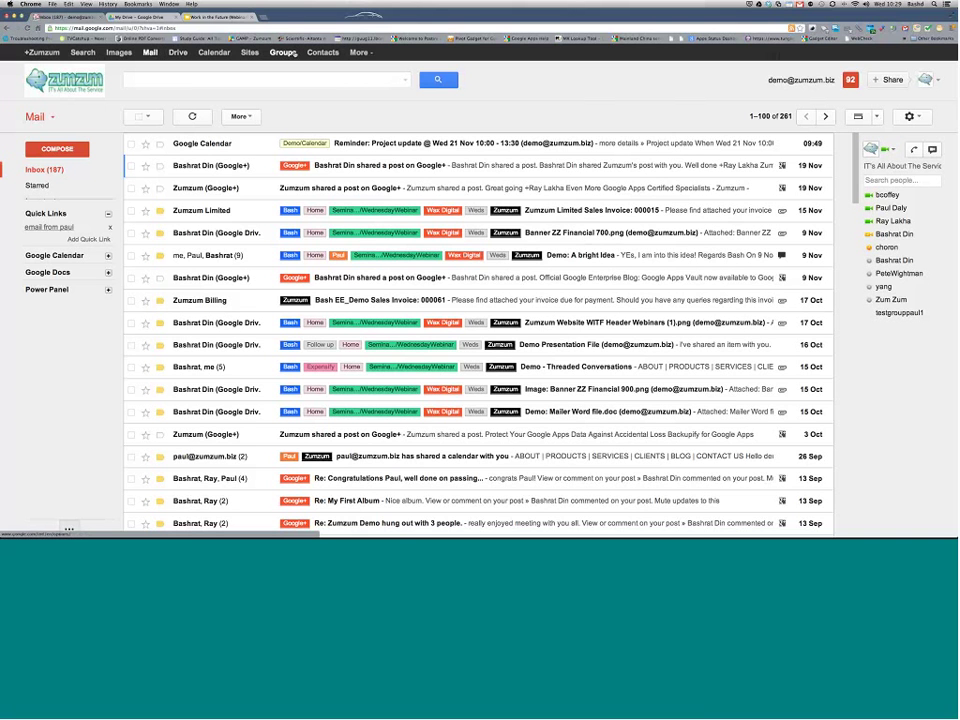
left_click(366, 54)
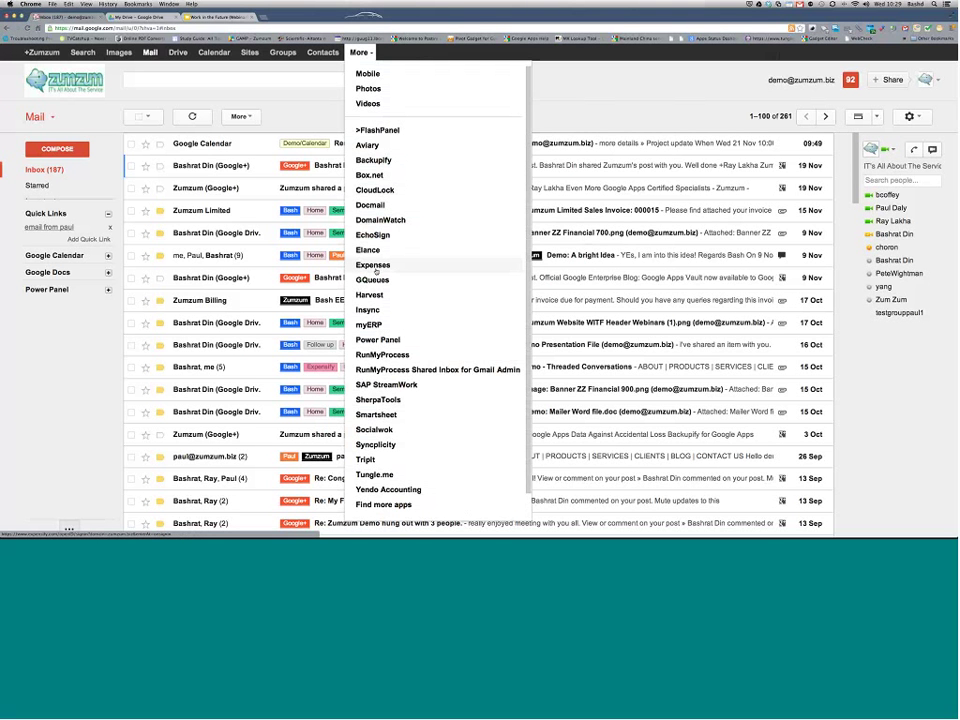
left_click(283, 104)
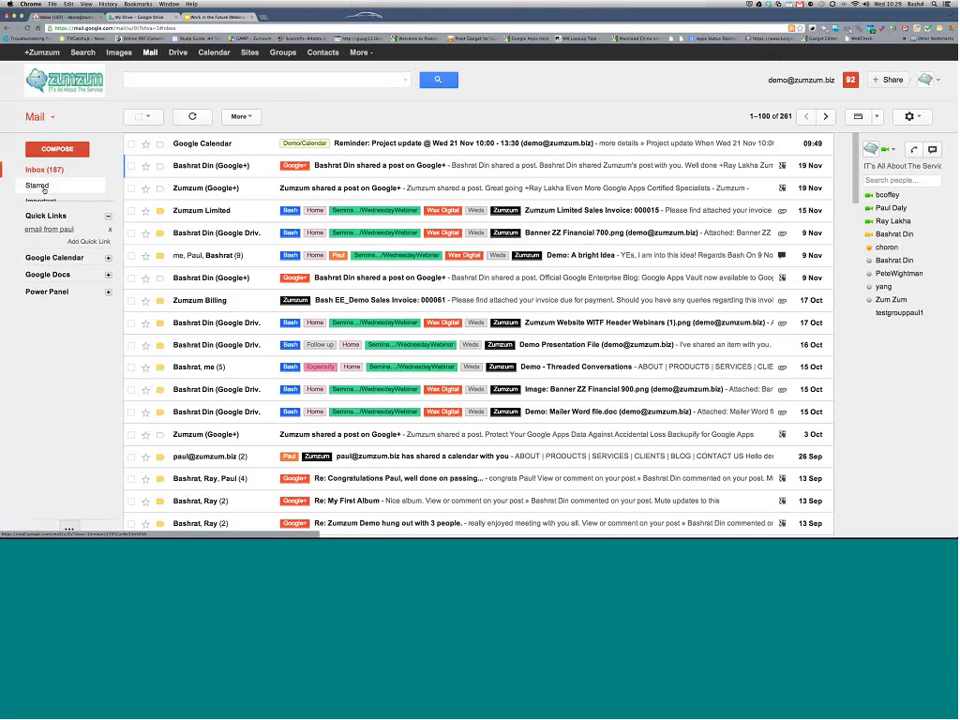
mouse_move(43, 195)
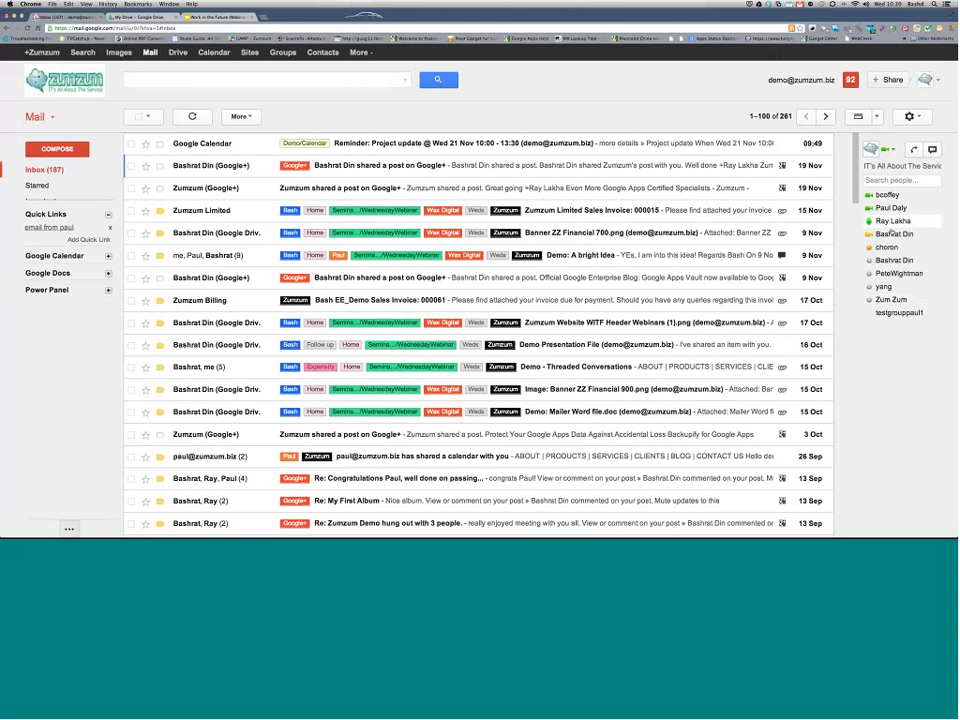
mouse_move(880, 299)
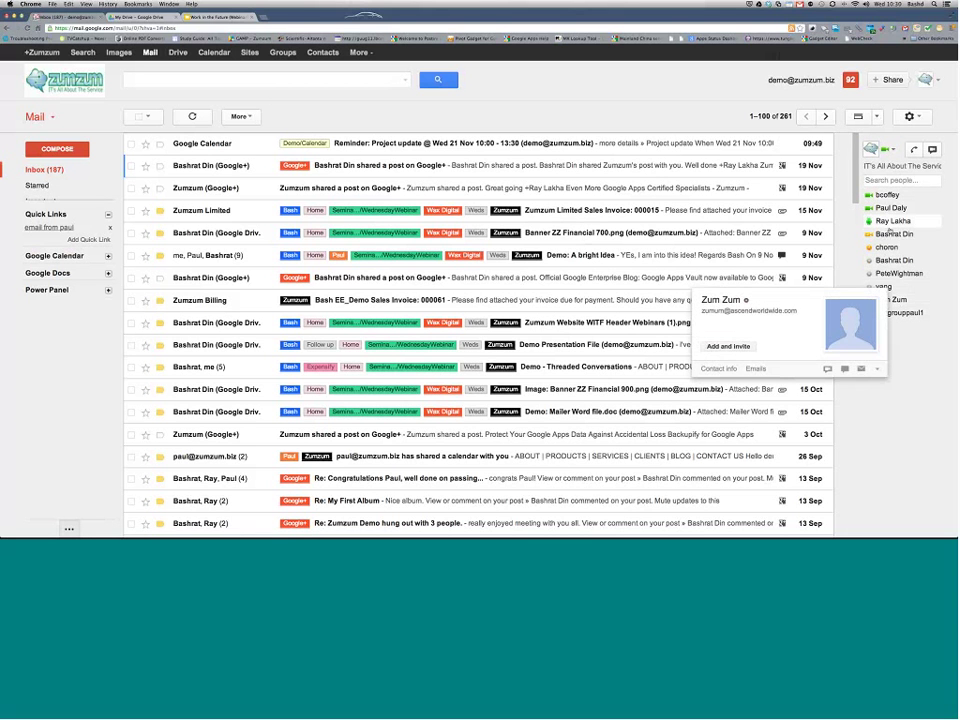
mouse_move(890, 236)
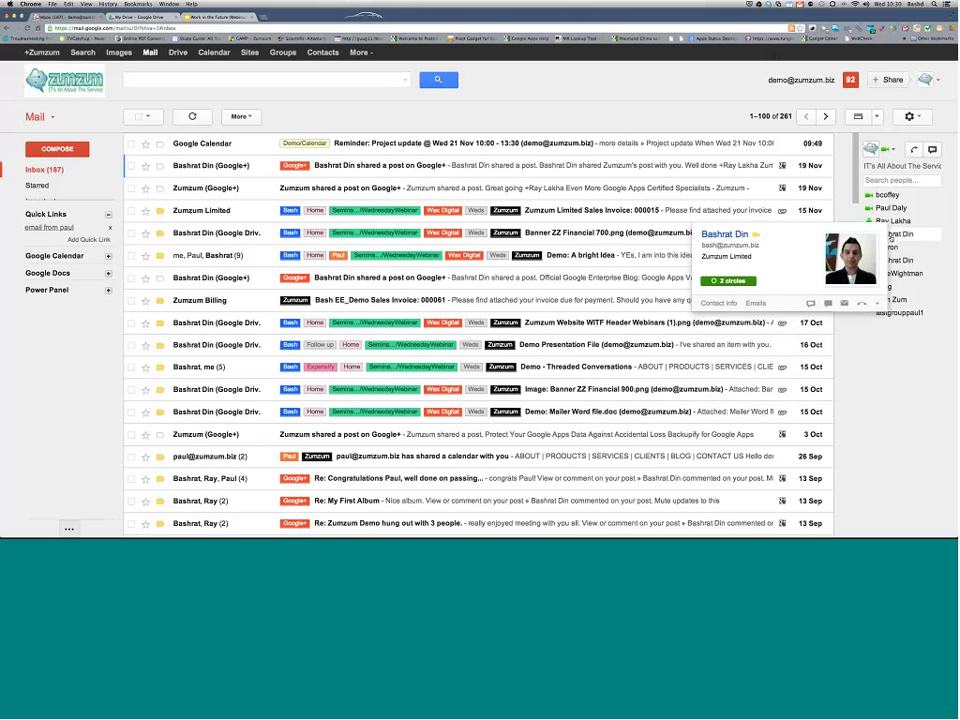
mouse_move(900, 214)
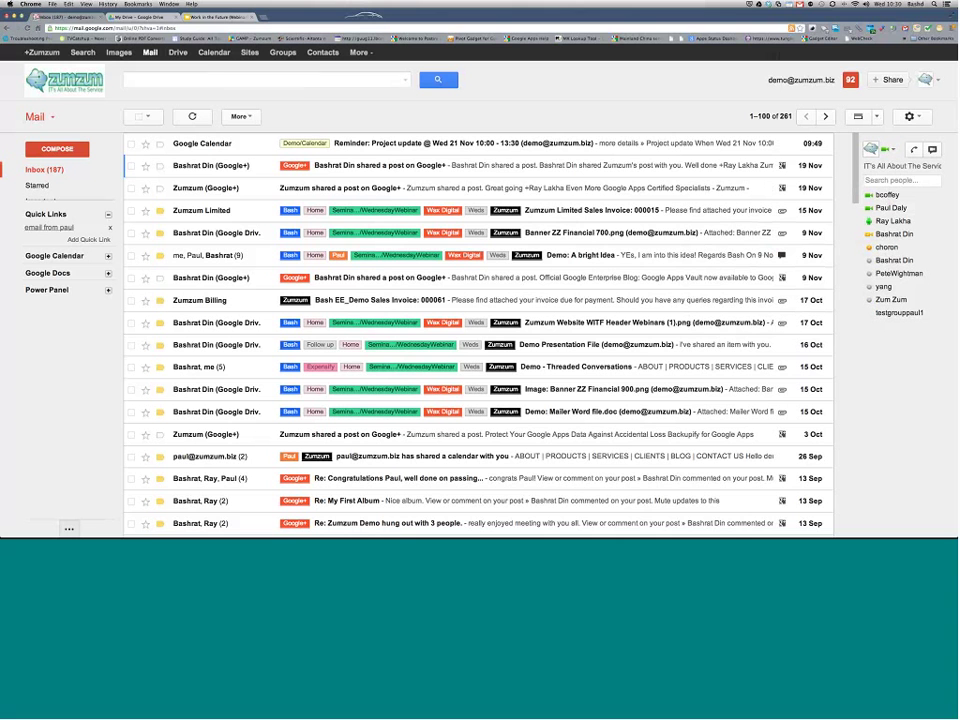
Step: Search mail for the contact's first name
left_click(265, 79)
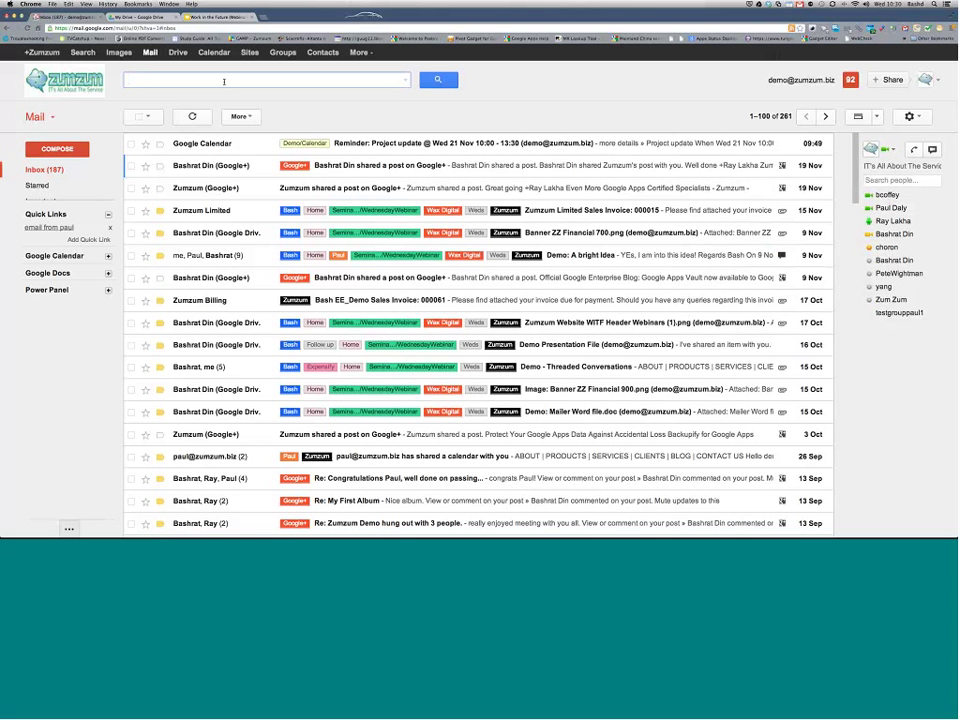
type("paul")
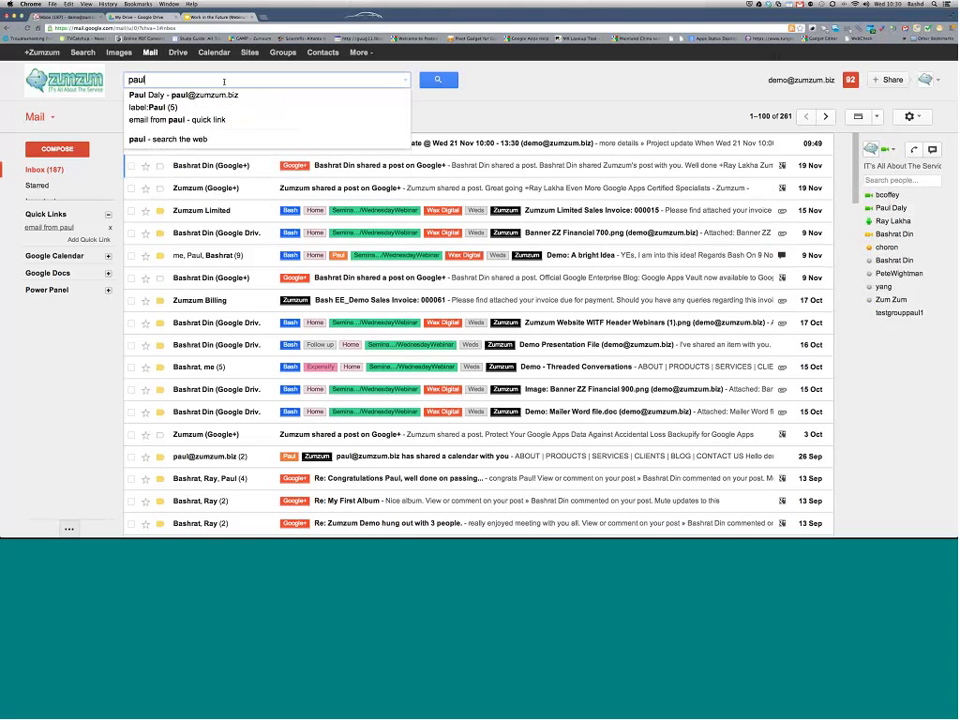
key("Return")
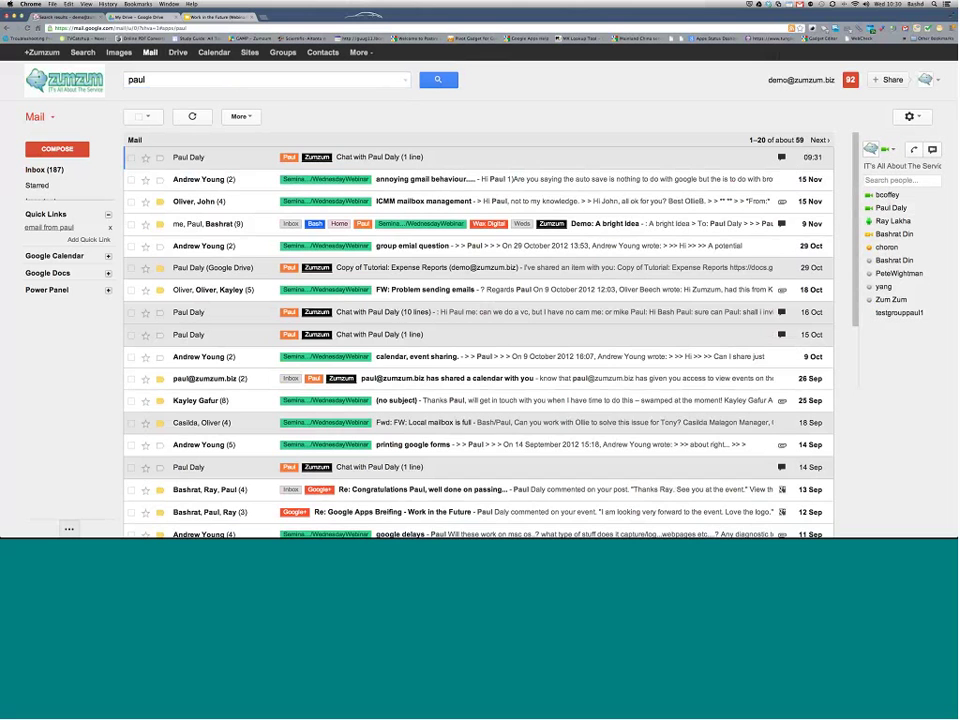
Step: Open and read the 'Demo: A bright Idea' conversation, then return to the results
left_click(605, 224)
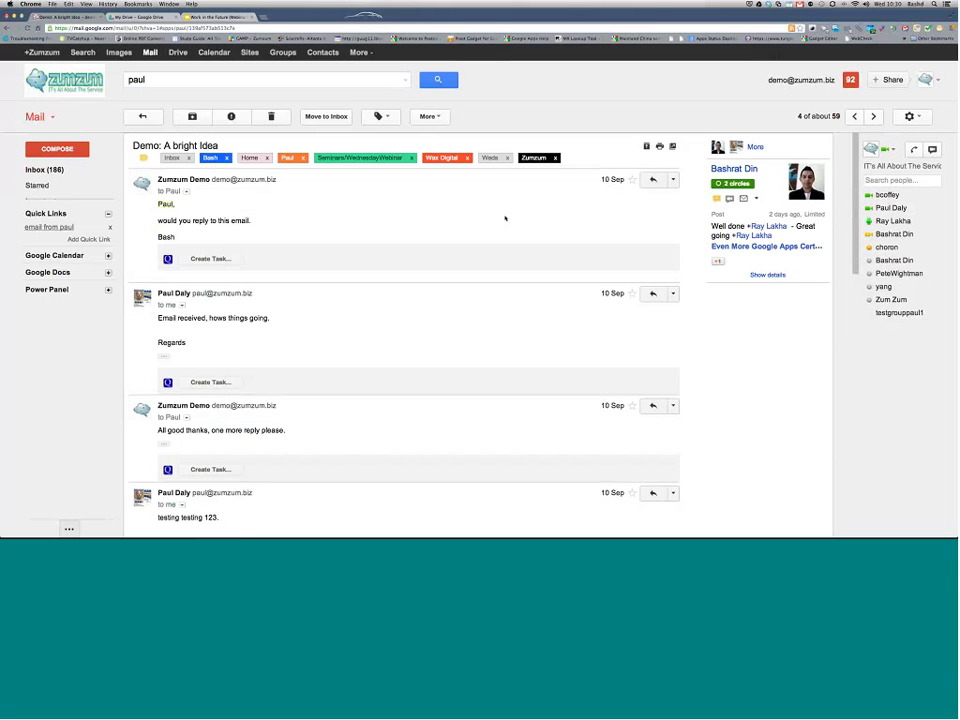
left_click_drag(159, 203, 174, 204)
scroll(263, 278, "down", 5)
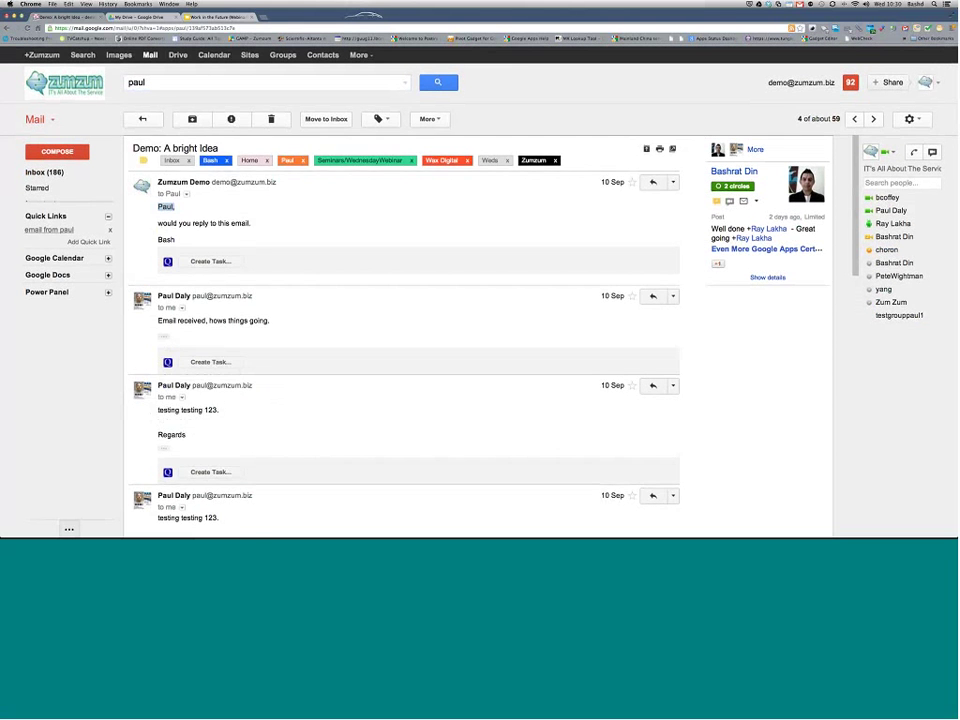
scroll(400, 330, "down", 10)
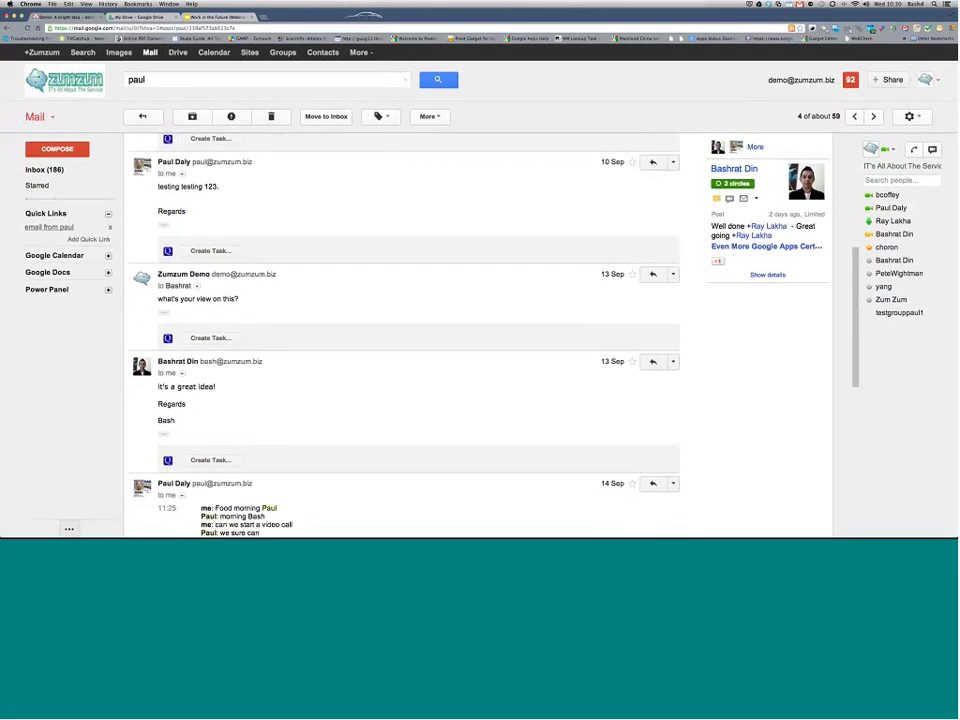
scroll(400, 330, "down", 4)
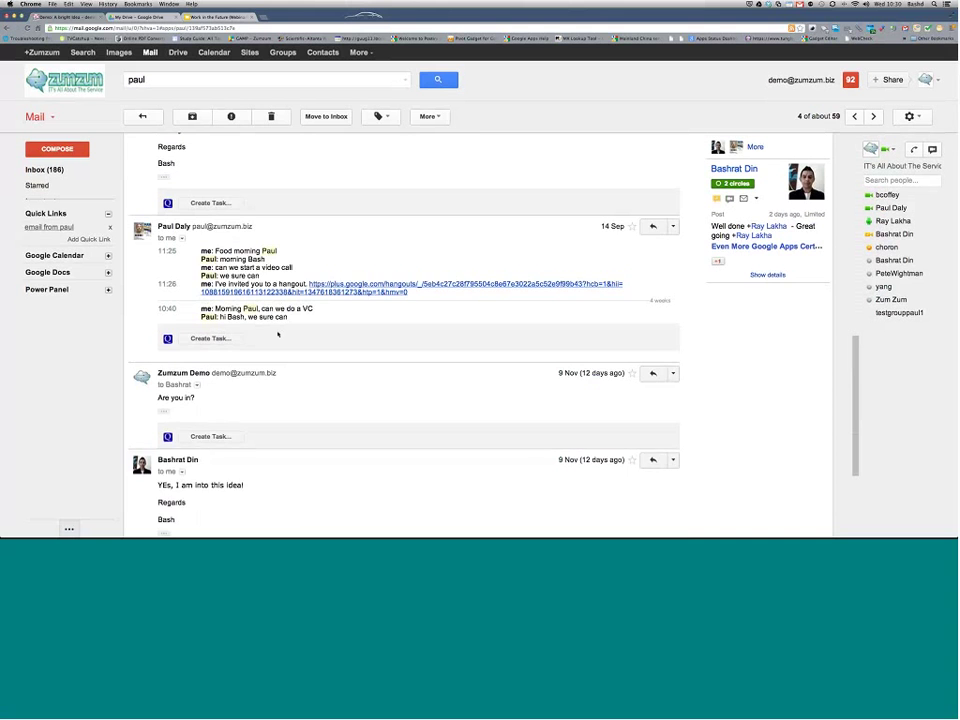
scroll(400, 330, "down", 2)
scroll(400, 330, "up", 5)
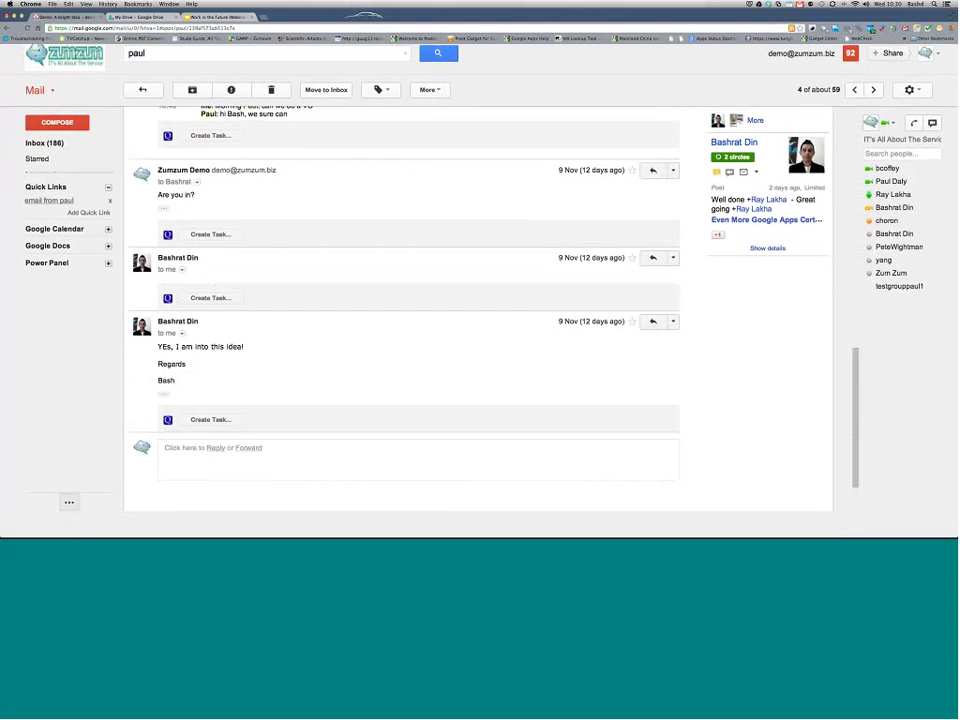
scroll(400, 330, "up", 3)
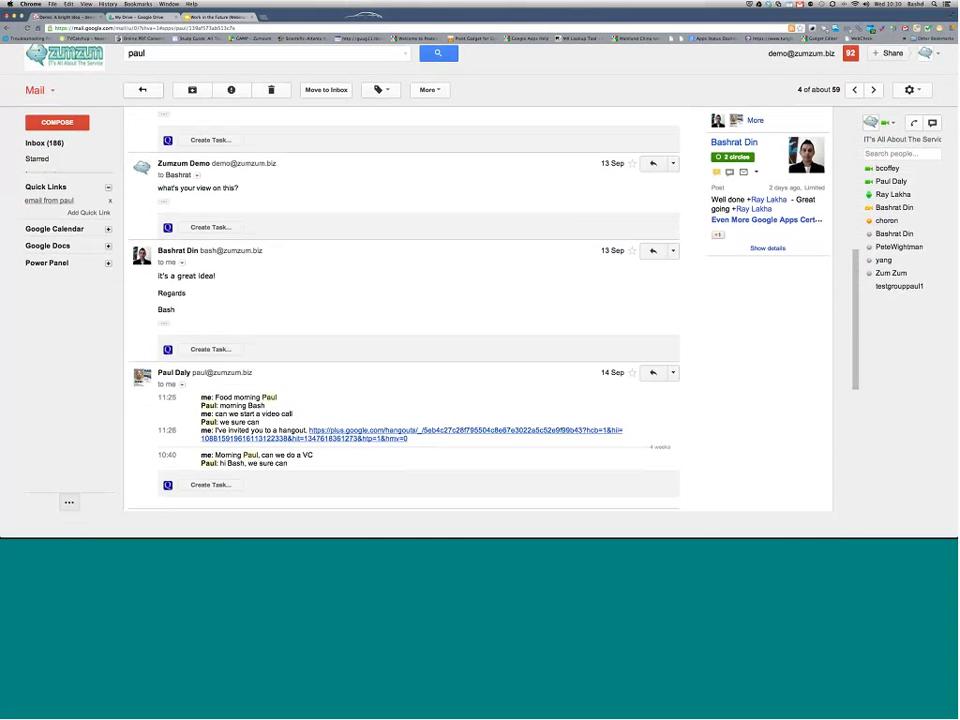
key("u")
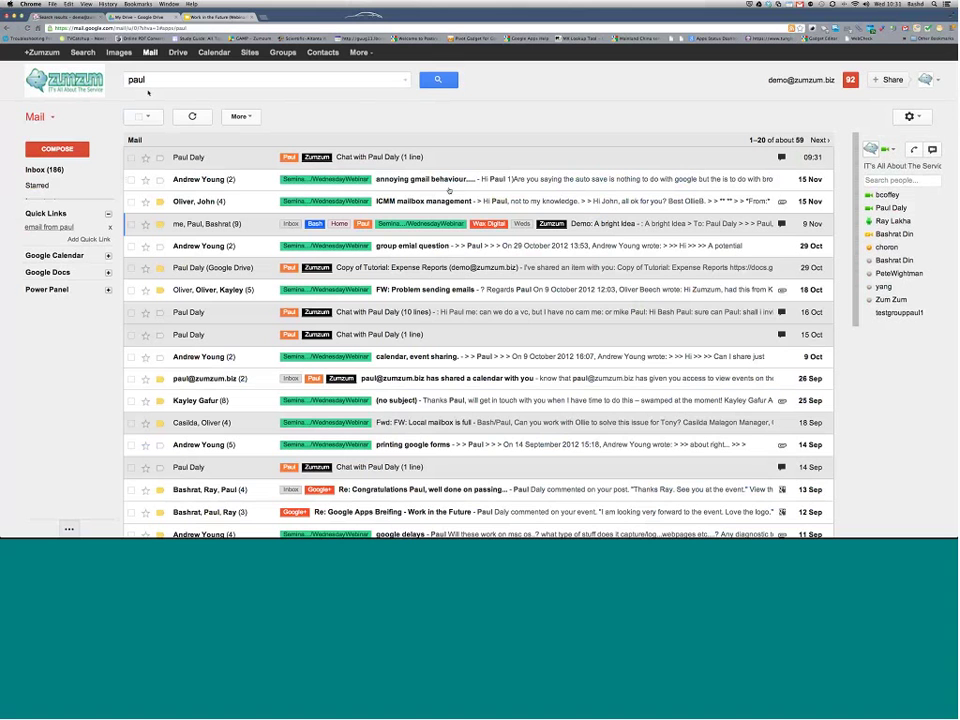
Step: Scroll the search results, then reopen the 'Demo: A bright Idea' conversation
scroll(449, 190, "down", 5)
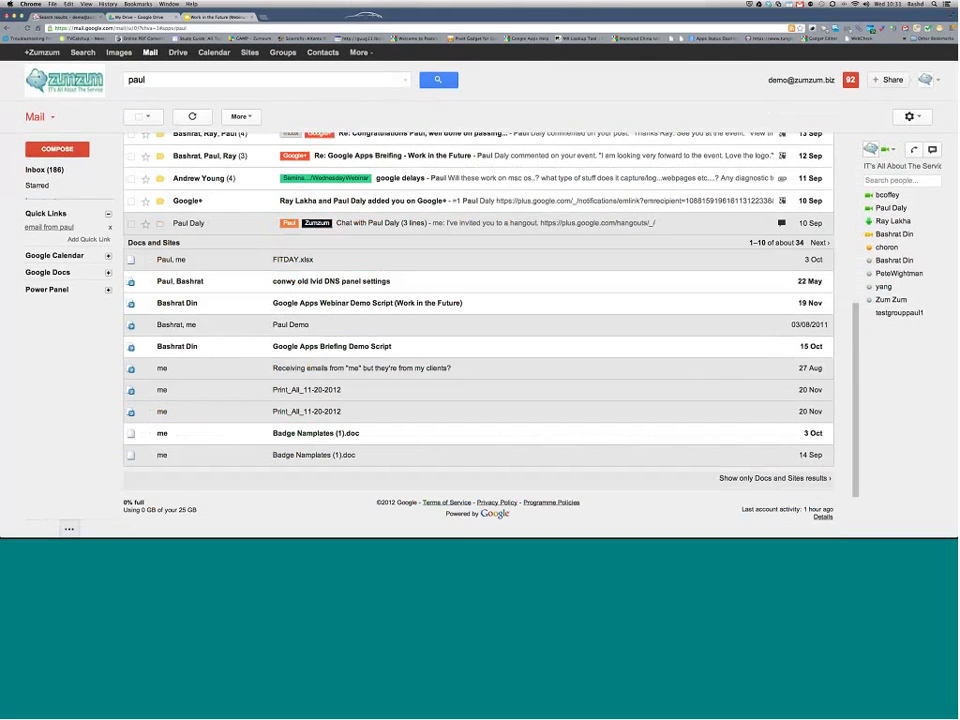
scroll(236, 185, "down", 1)
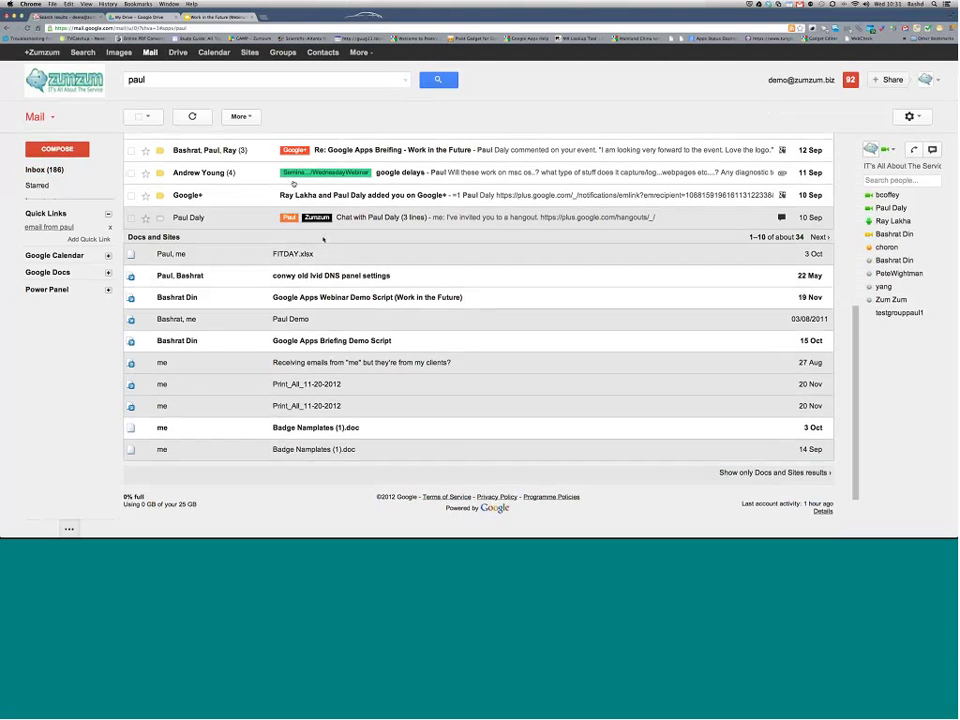
scroll(293, 184, "up", 5)
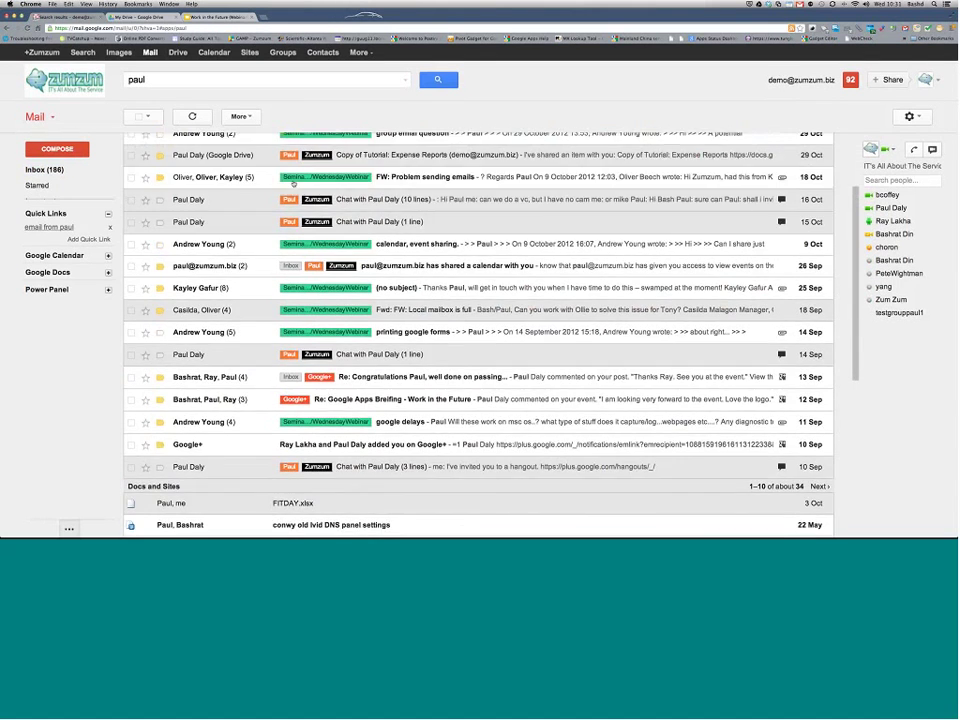
scroll(294, 184, "up", 3)
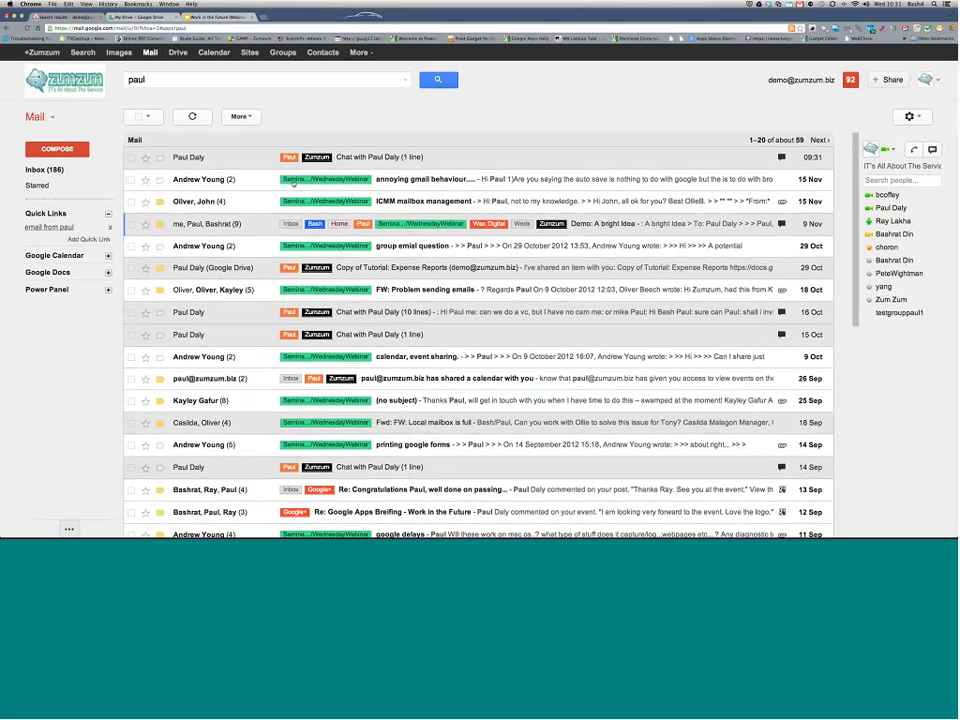
mouse_move(77, 197)
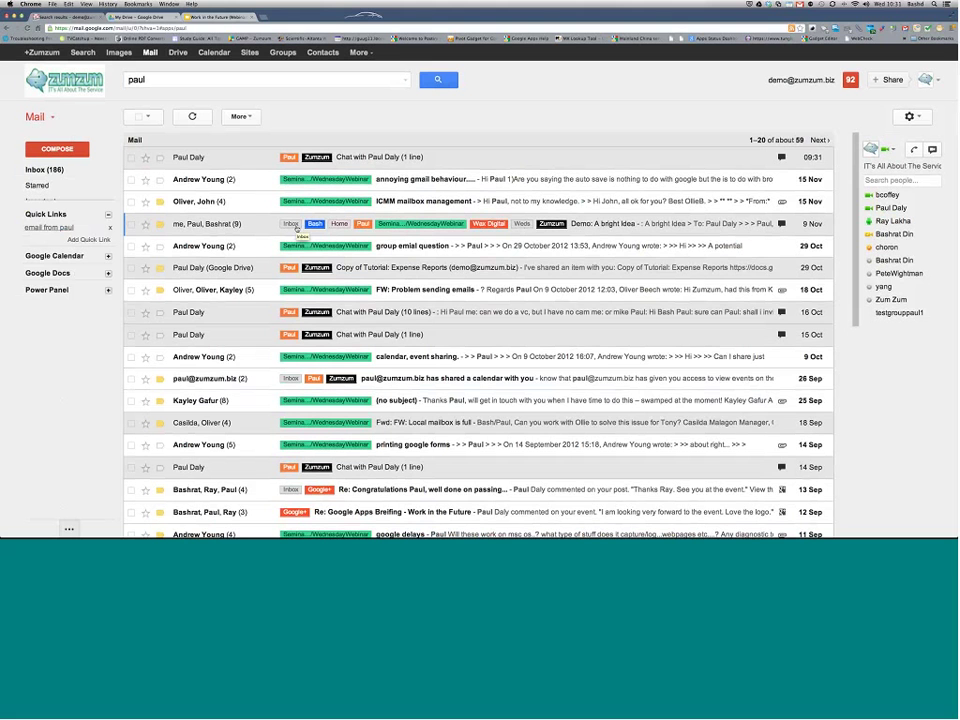
left_click(237, 224)
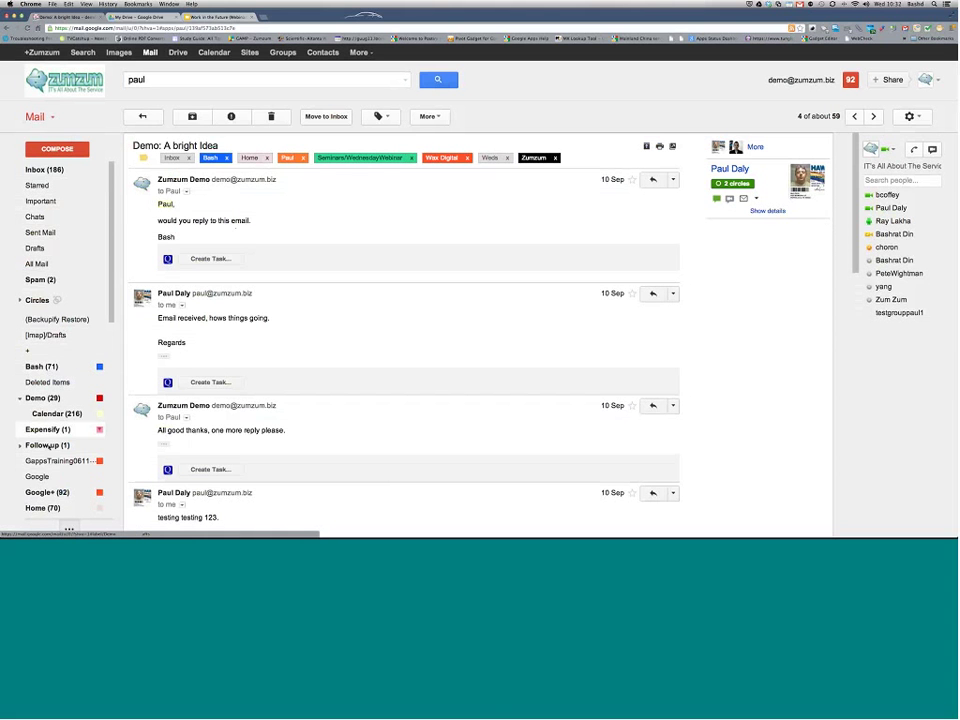
Step: Apply the Demo label to 'Demo: A bright Idea' and go back to the search results
left_click(42, 398)
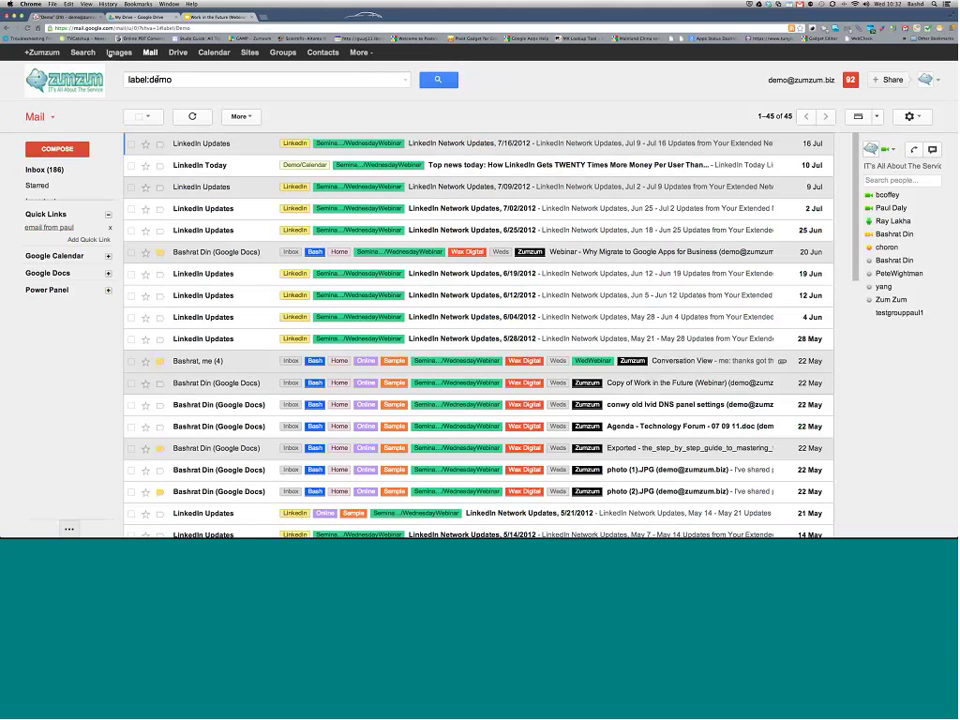
left_click(6, 28)
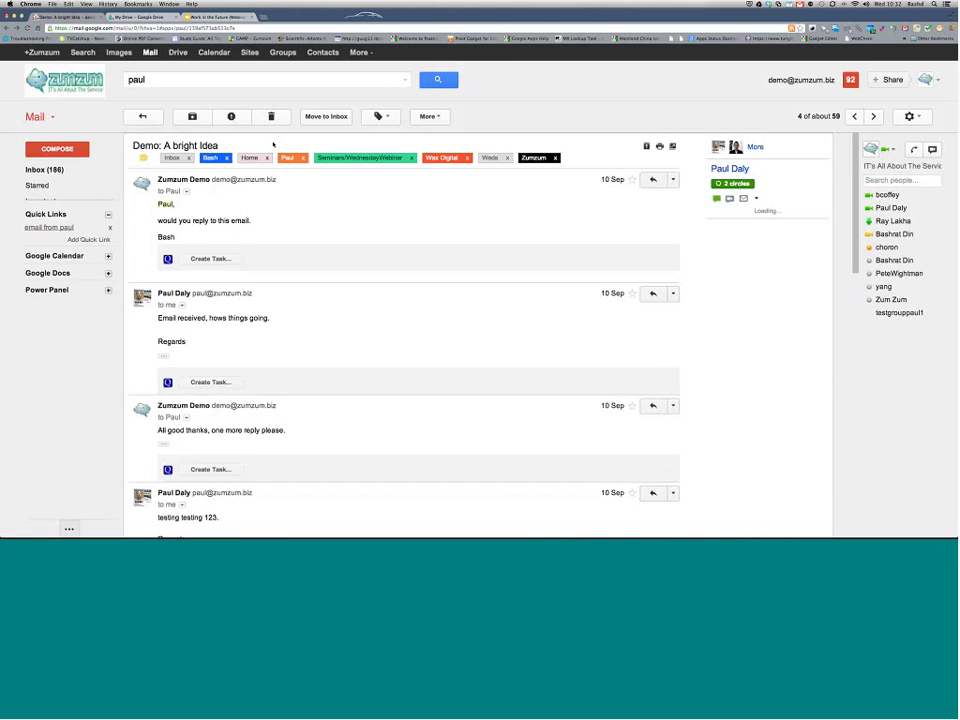
left_click(381, 116)
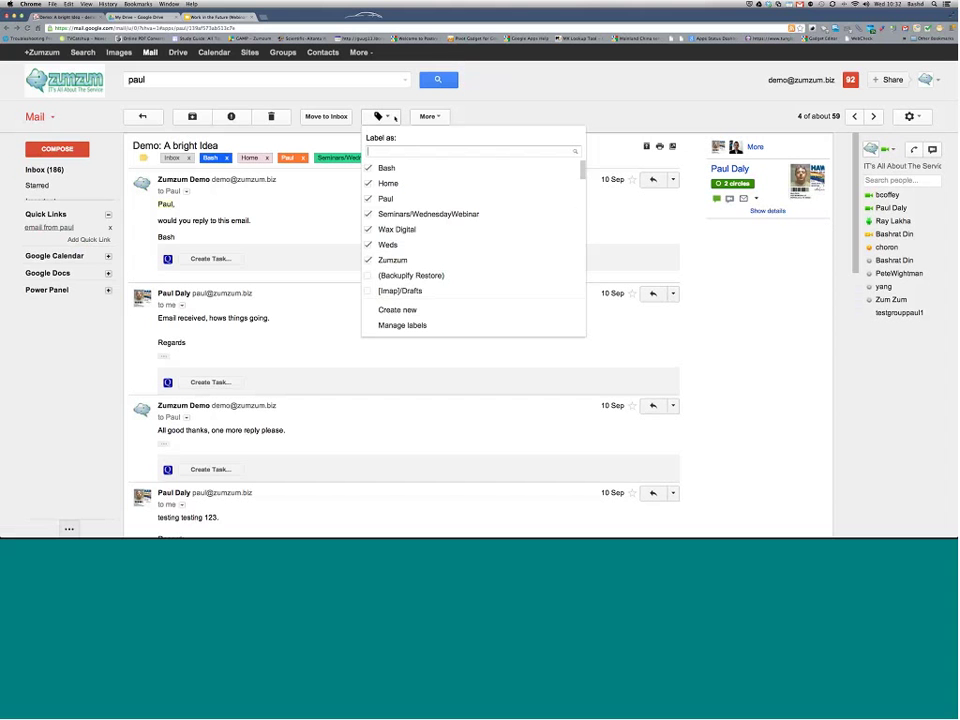
scroll(437, 224, "down", 1)
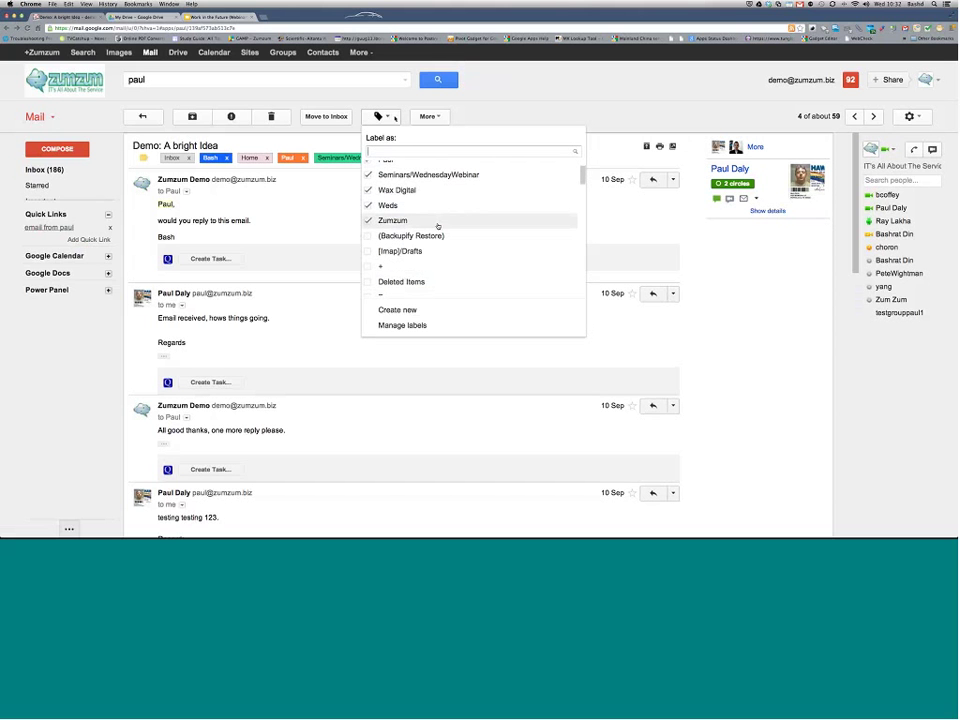
scroll(437, 226, "down", 2)
left_click(437, 256)
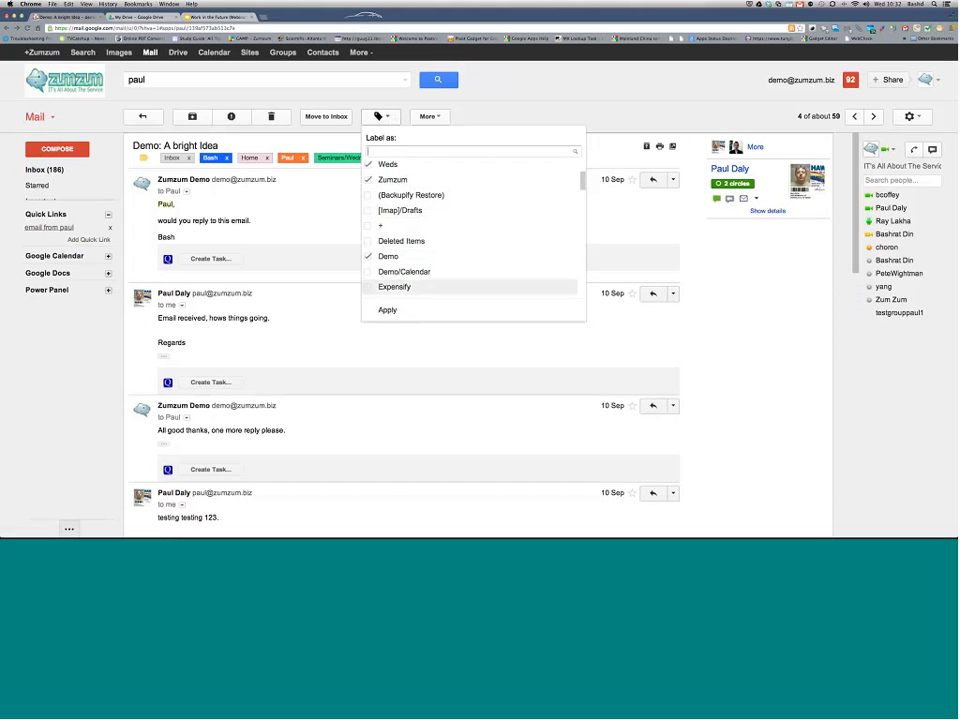
left_click(388, 310)
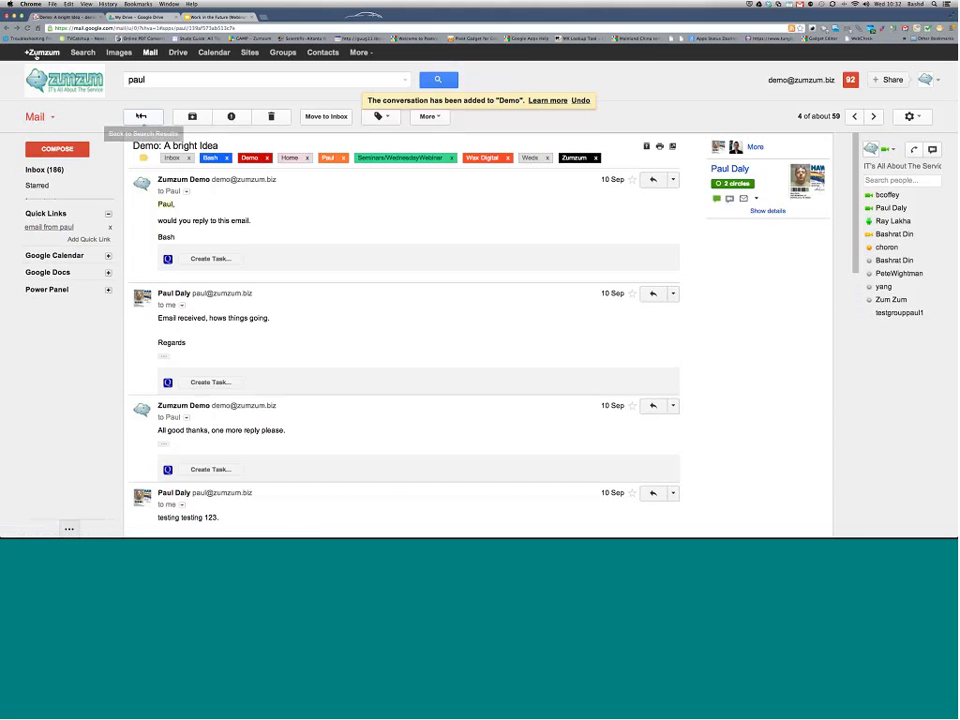
left_click(141, 117)
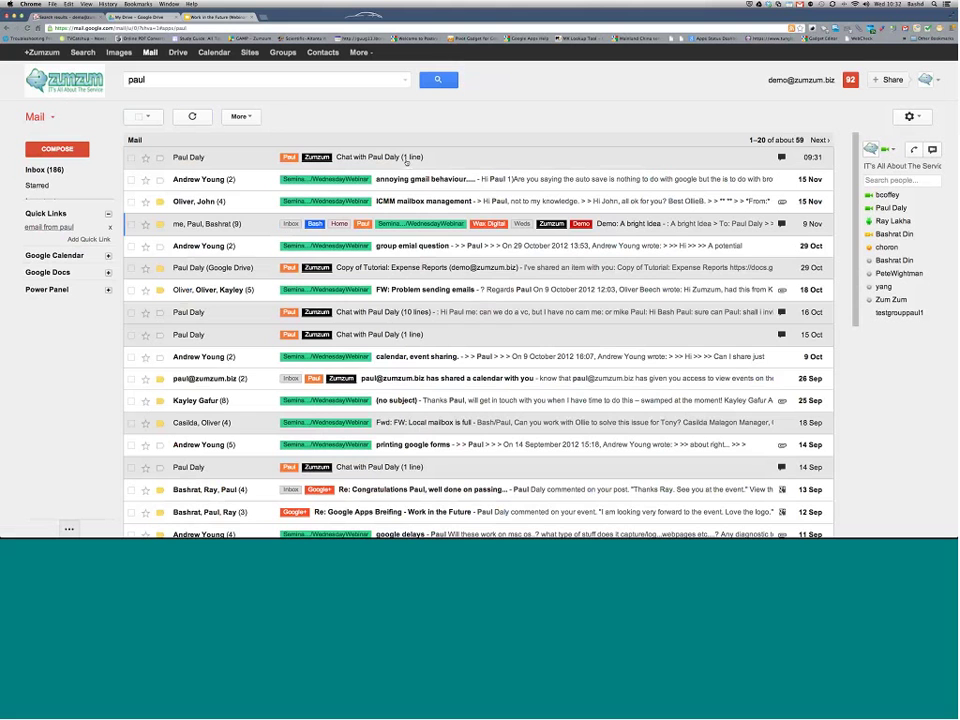
Step: Open the latest one-line chat and start a filter for messages like it
left_click(406, 159)
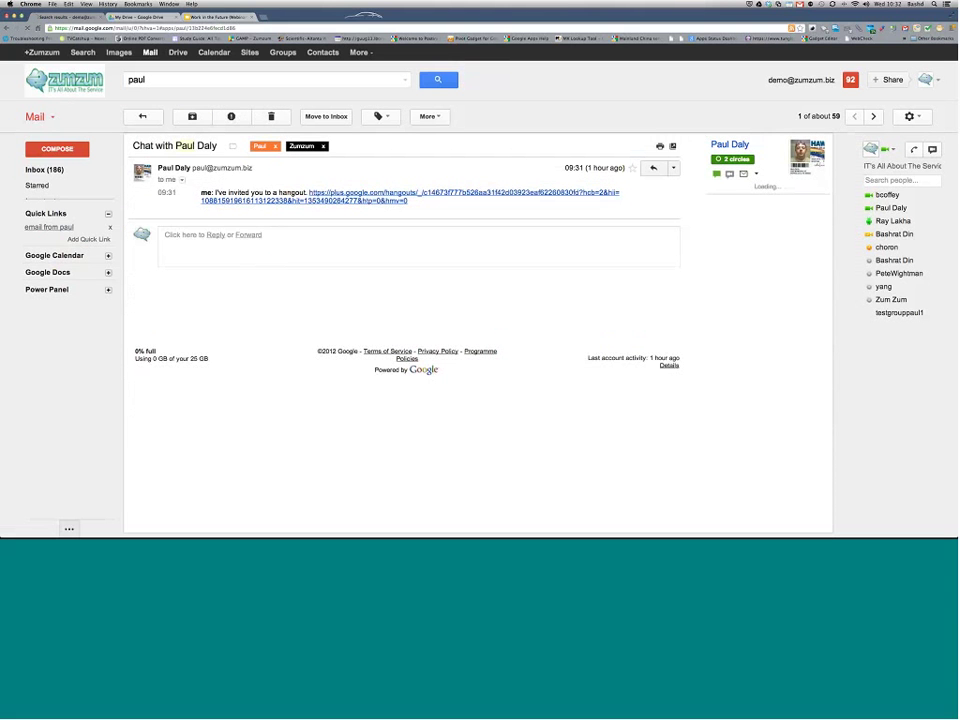
left_click(674, 168)
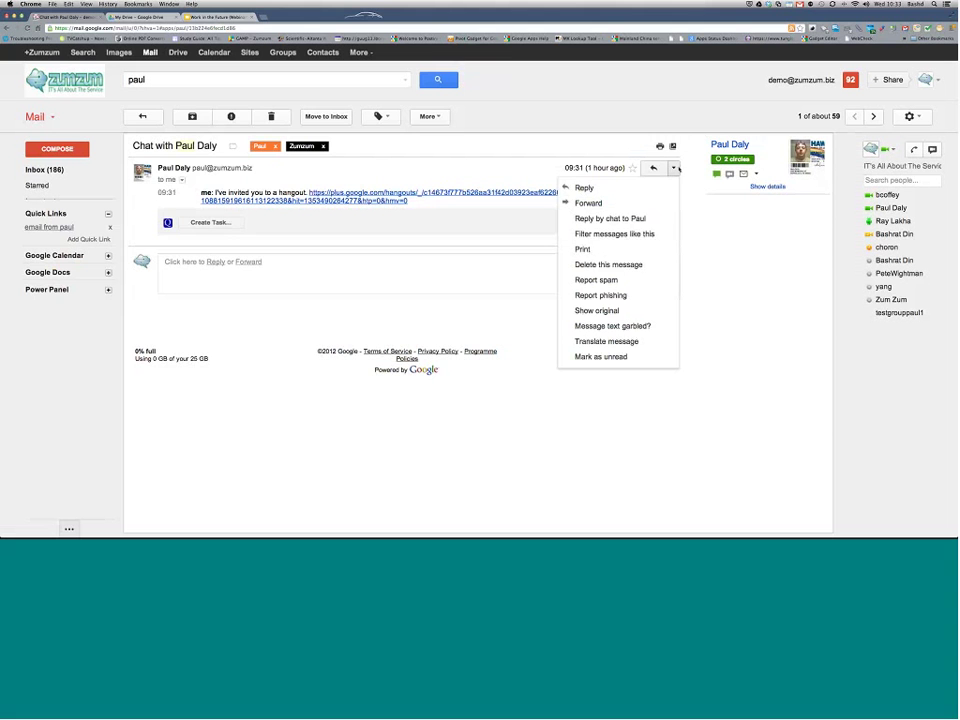
left_click(626, 234)
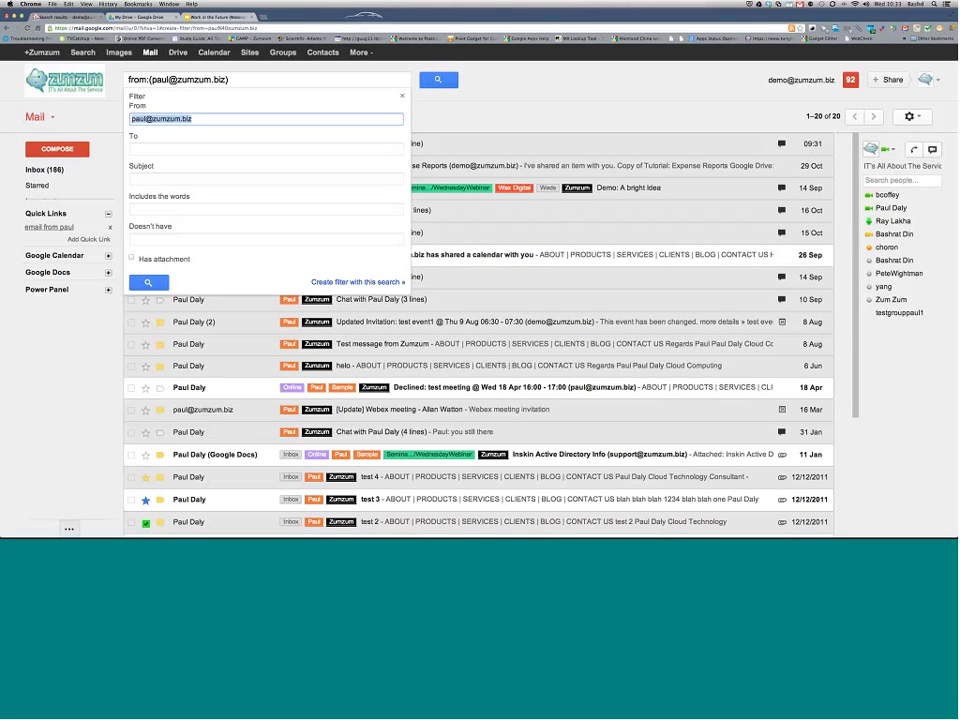
Step: Set the filter's action to apply a label
left_click(358, 282)
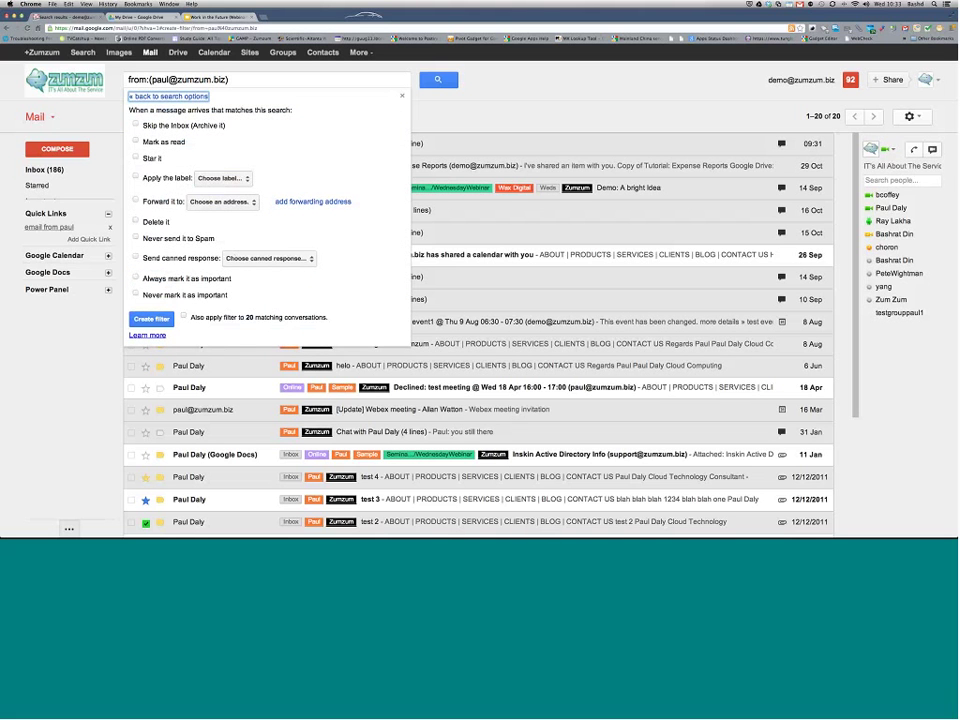
left_click(165, 177)
left_click(220, 178)
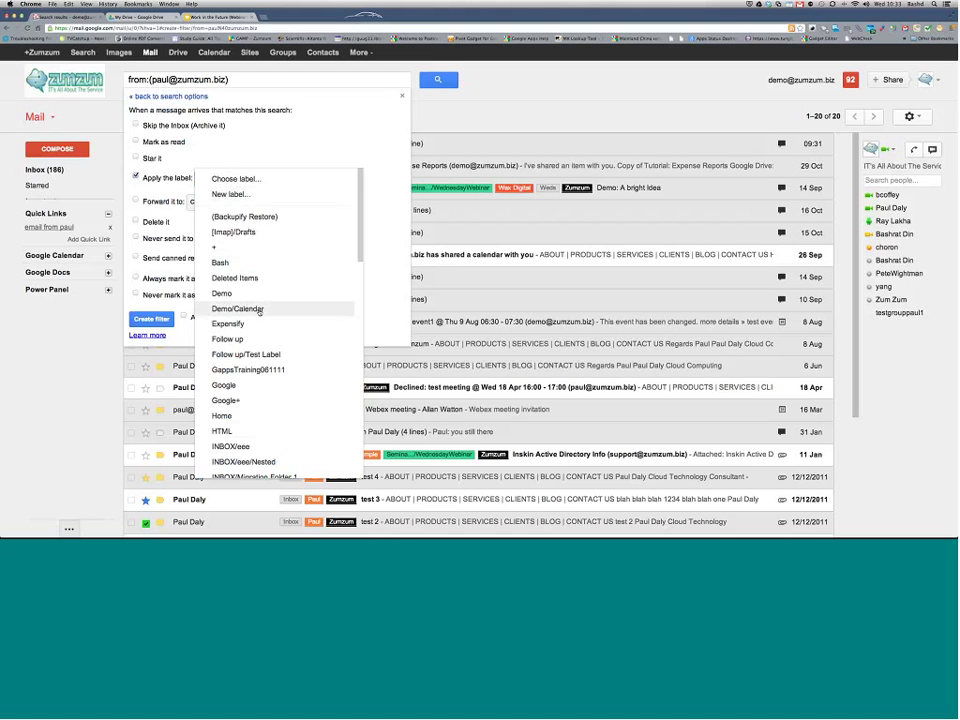
scroll(257, 300, "down", 5)
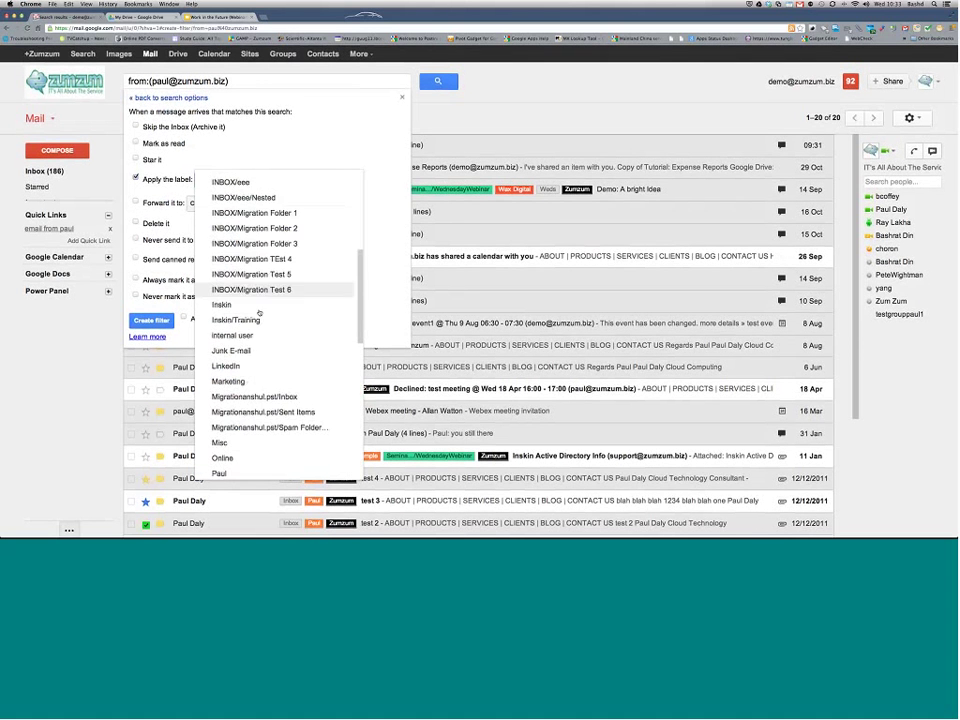
scroll(258, 305, "down", 3)
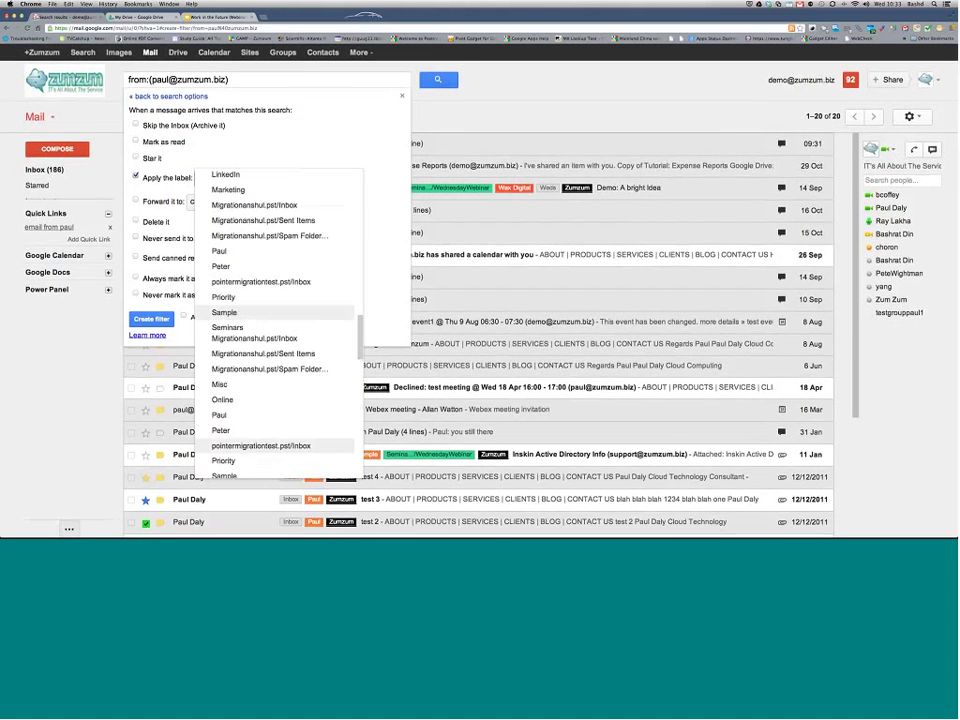
scroll(258, 305, "up", 10)
Step: Create an un-nested label named after the sender's address, also applying it to the 20 existing matches
left_click(231, 194)
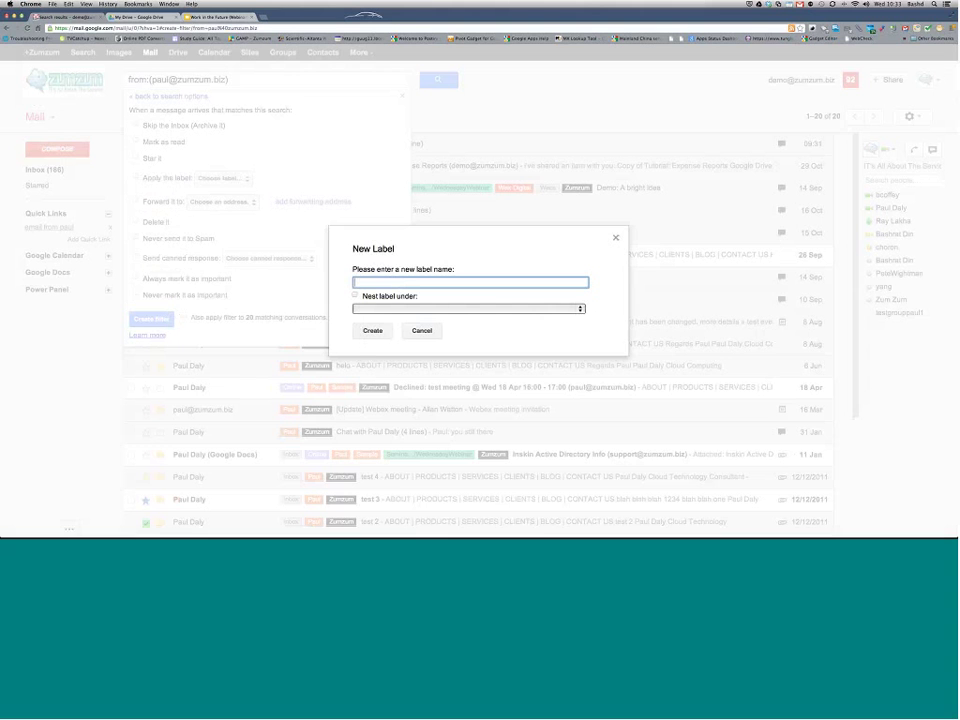
left_click(574, 310)
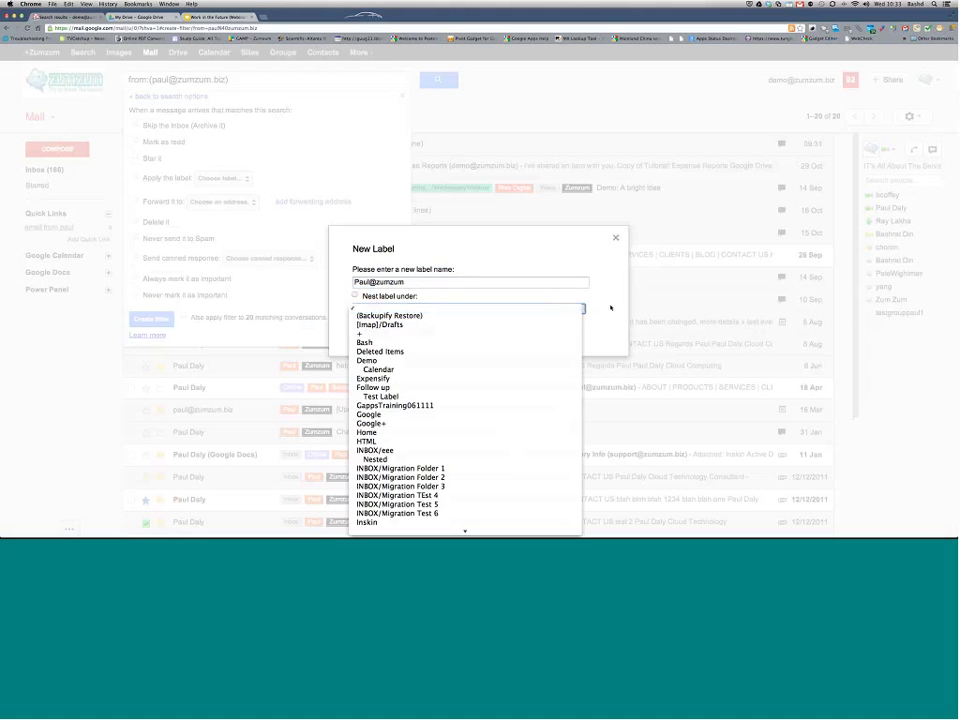
left_click(608, 306)
left_click(372, 330)
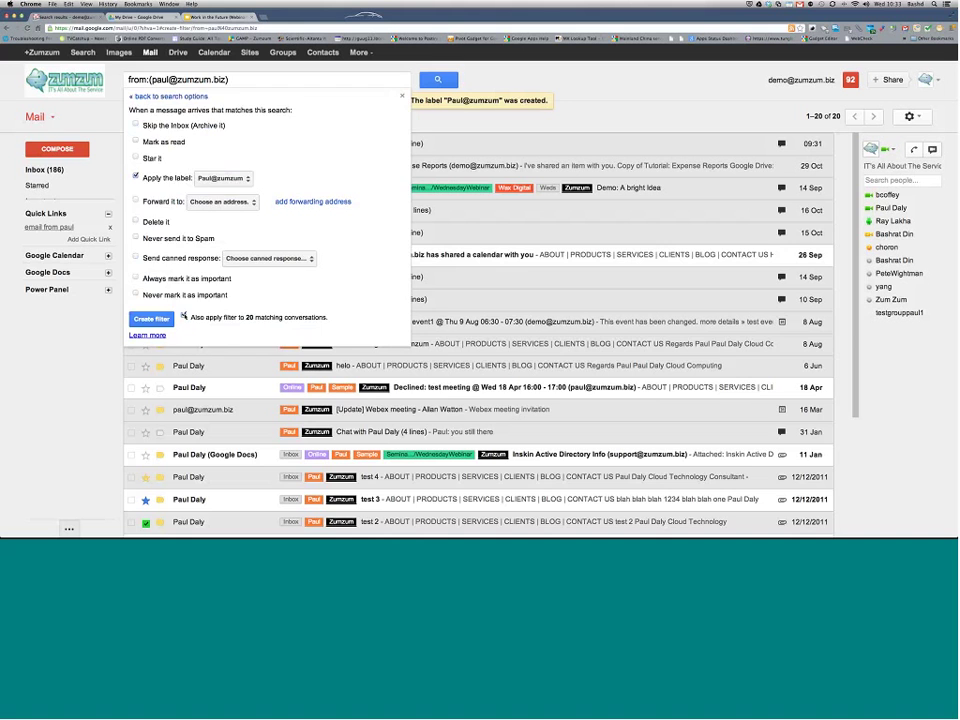
left_click(151, 318)
Step: Save the filter and change the sender's label colour to blue
left_click(185, 144)
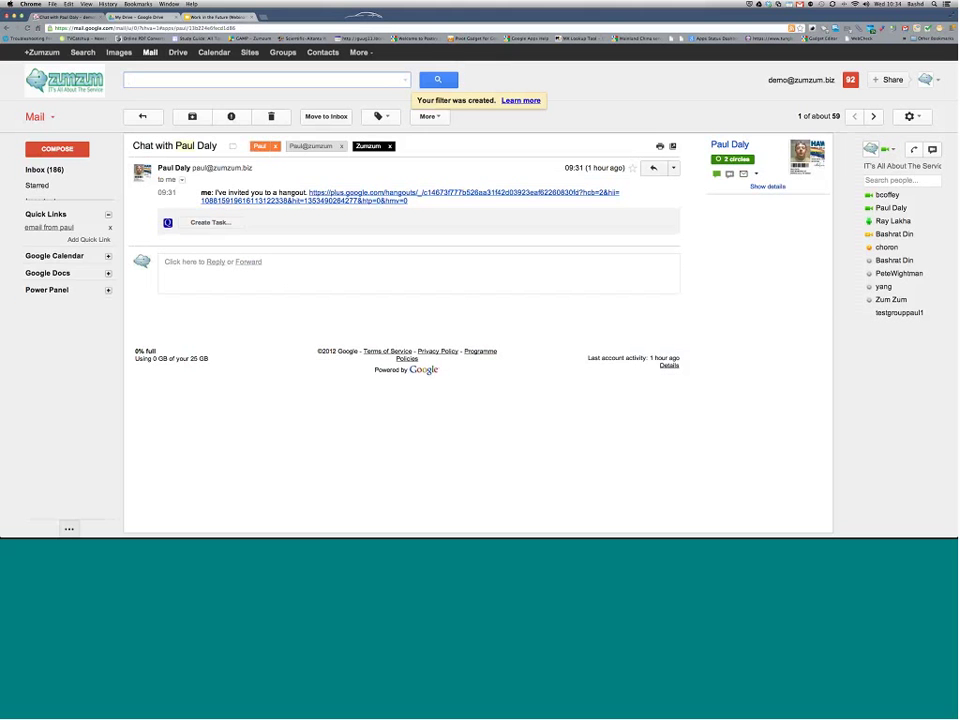
mouse_move(58, 193)
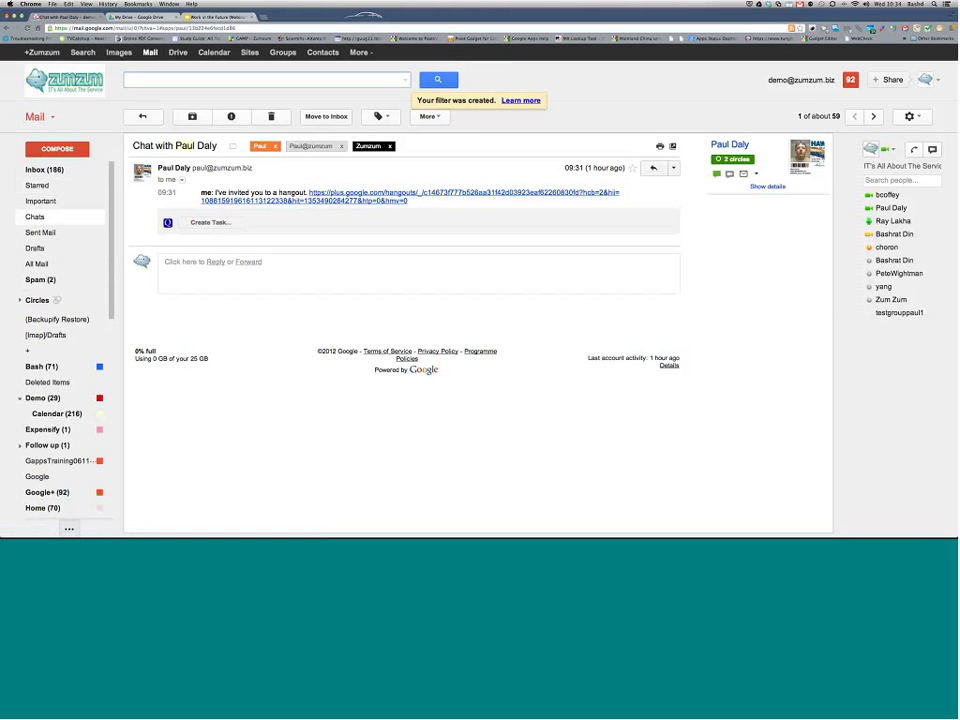
scroll(72, 357, "down", 2)
scroll(72, 357, "down", 5)
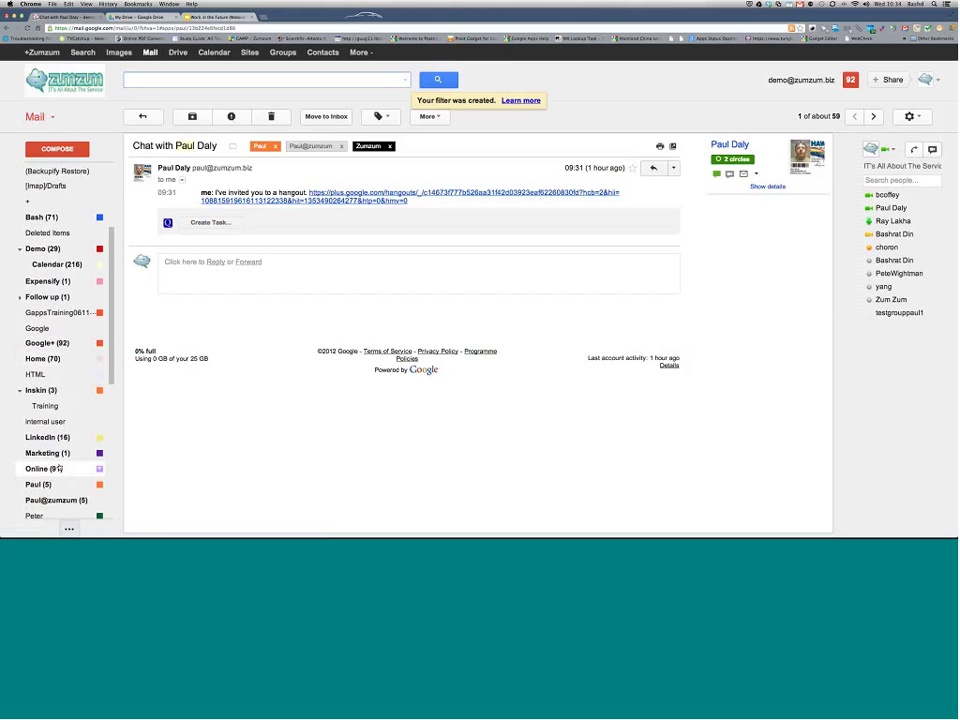
left_click(99, 486)
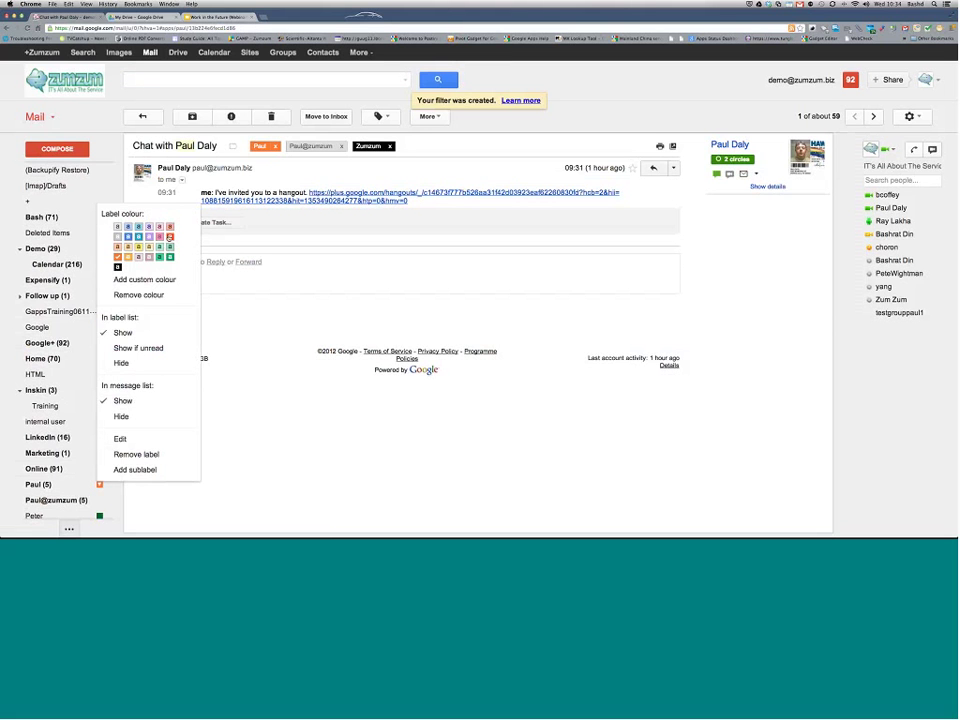
left_click(140, 237)
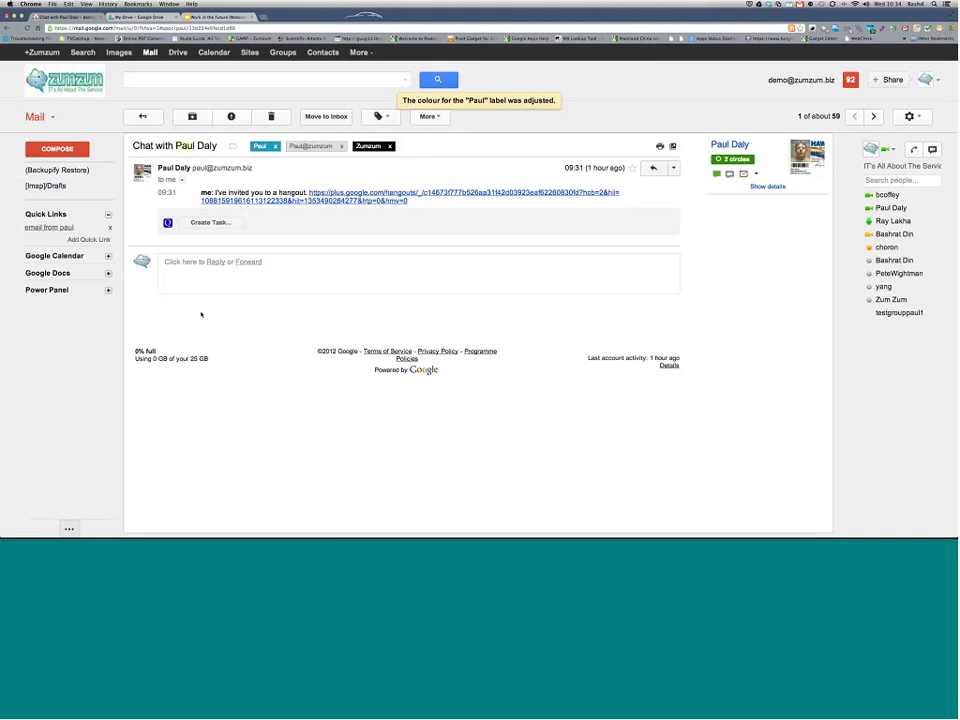
left_click(36, 117)
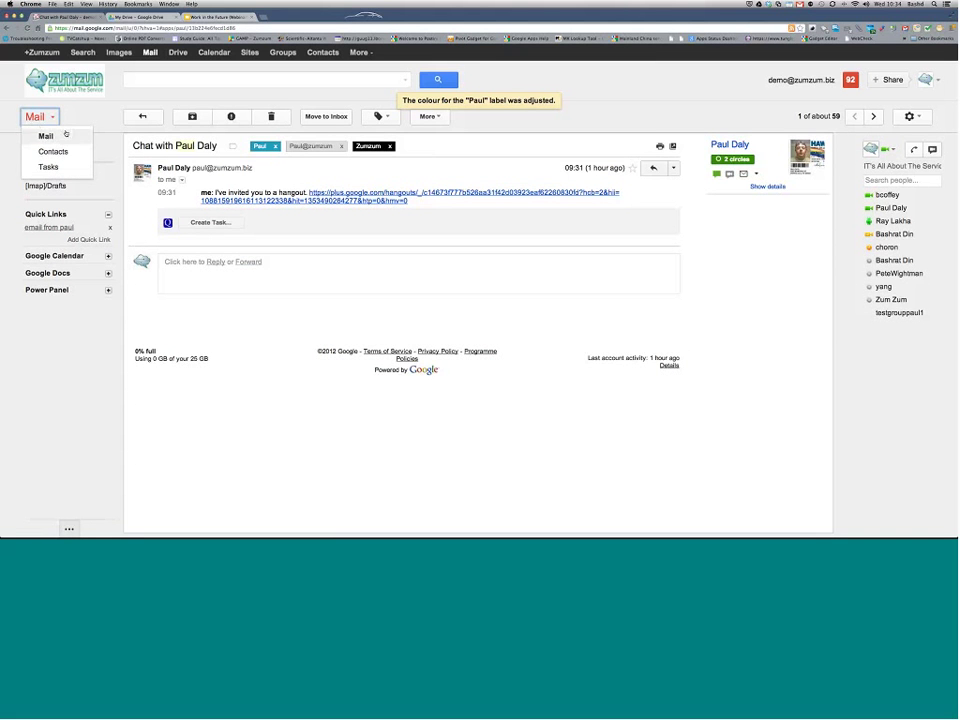
Step: Switch back to Mail to show the inbox of 261 conversations
left_click(35, 117)
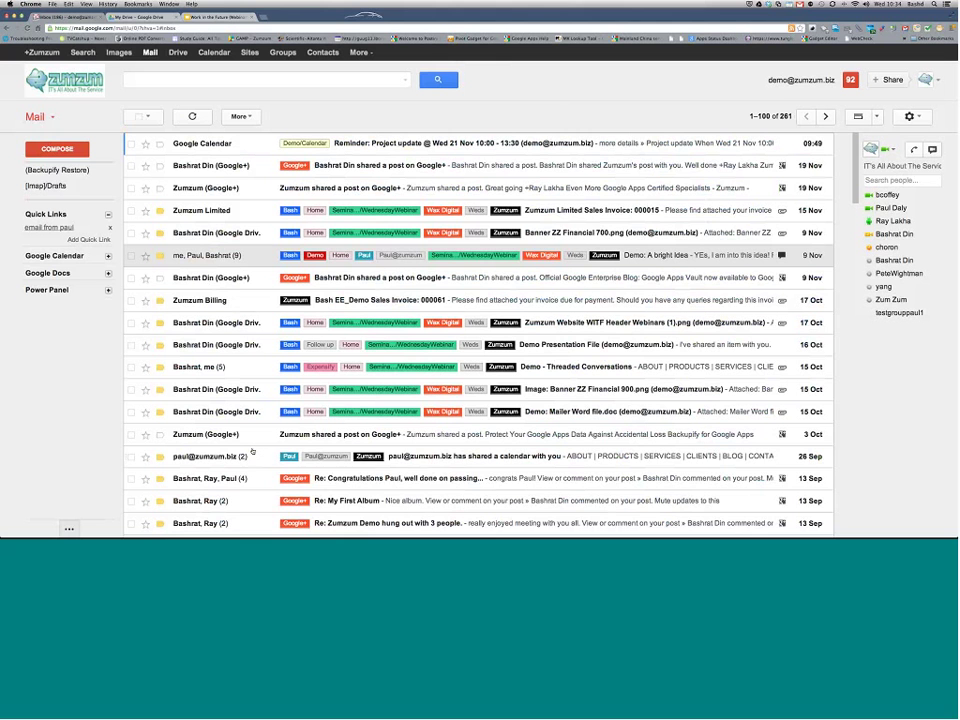
mouse_move(233, 479)
left_click(218, 367)
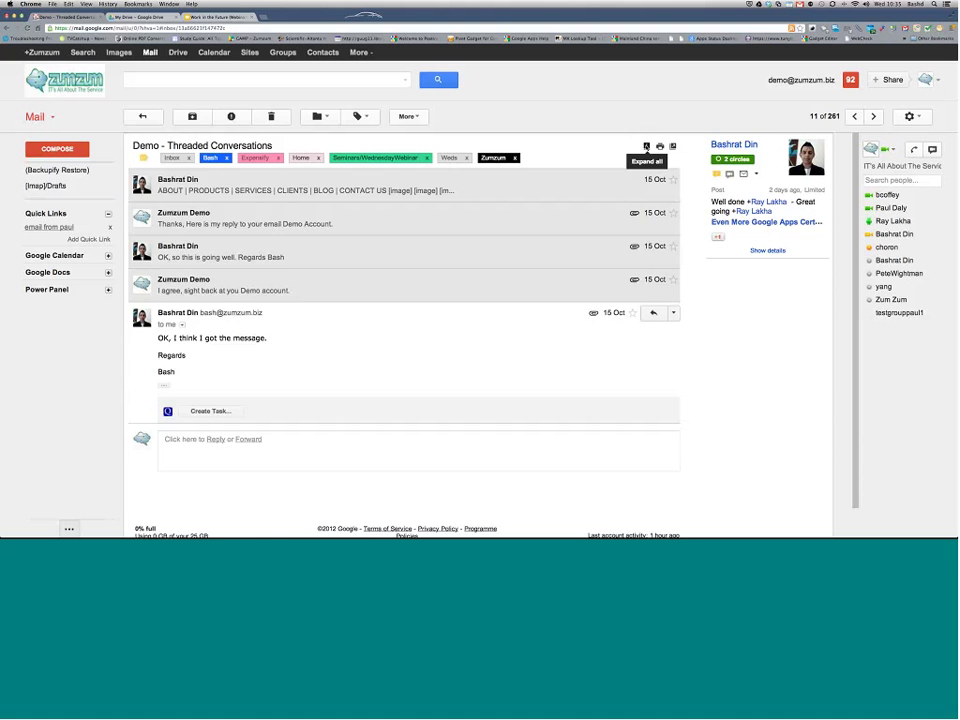
left_click(646, 147)
scroll(646, 150, "down", 5)
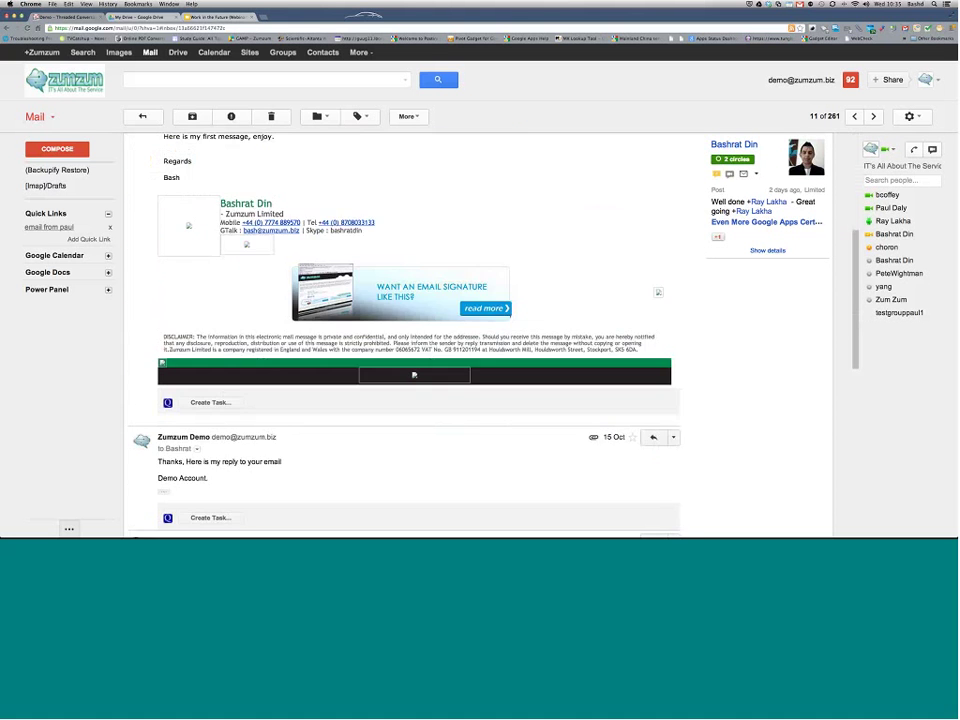
scroll(400, 330, "down", 10)
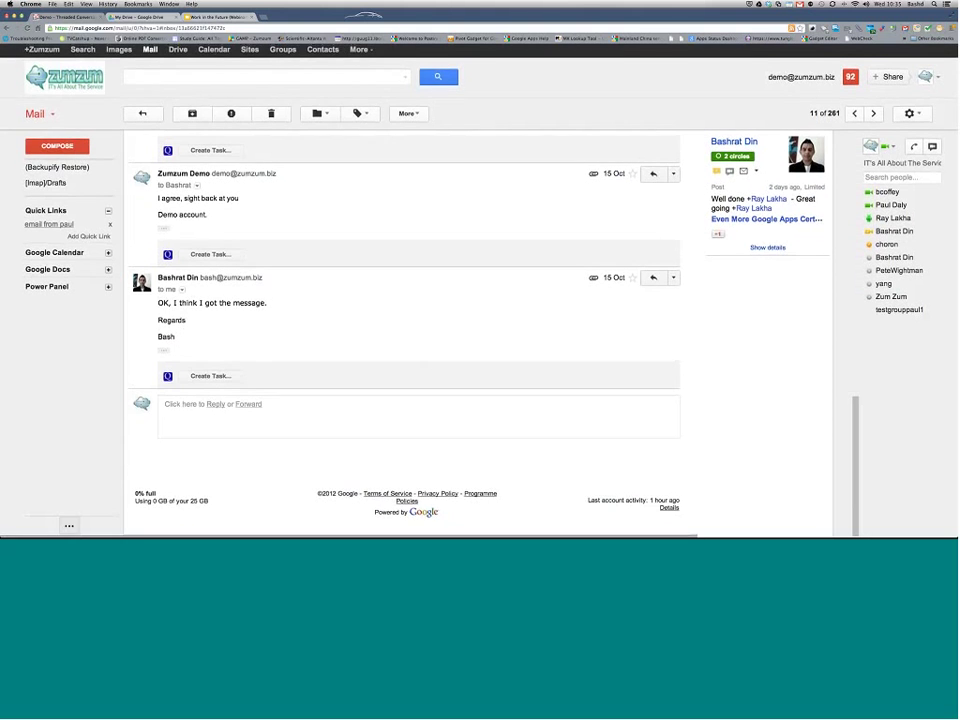
scroll(400, 330, "up", 3)
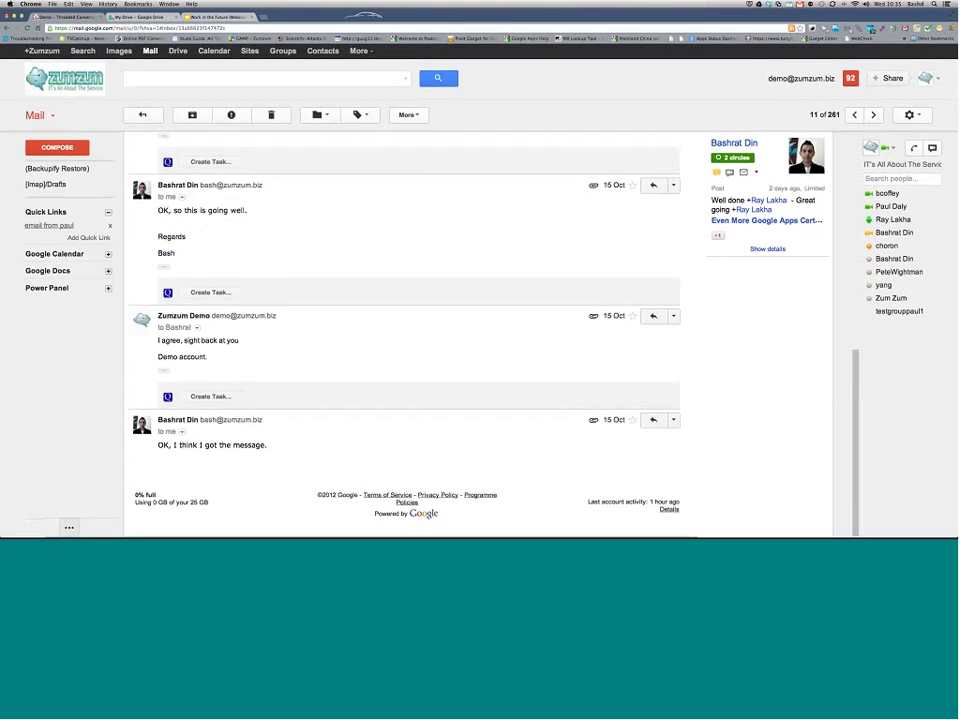
scroll(400, 330, "up", 15)
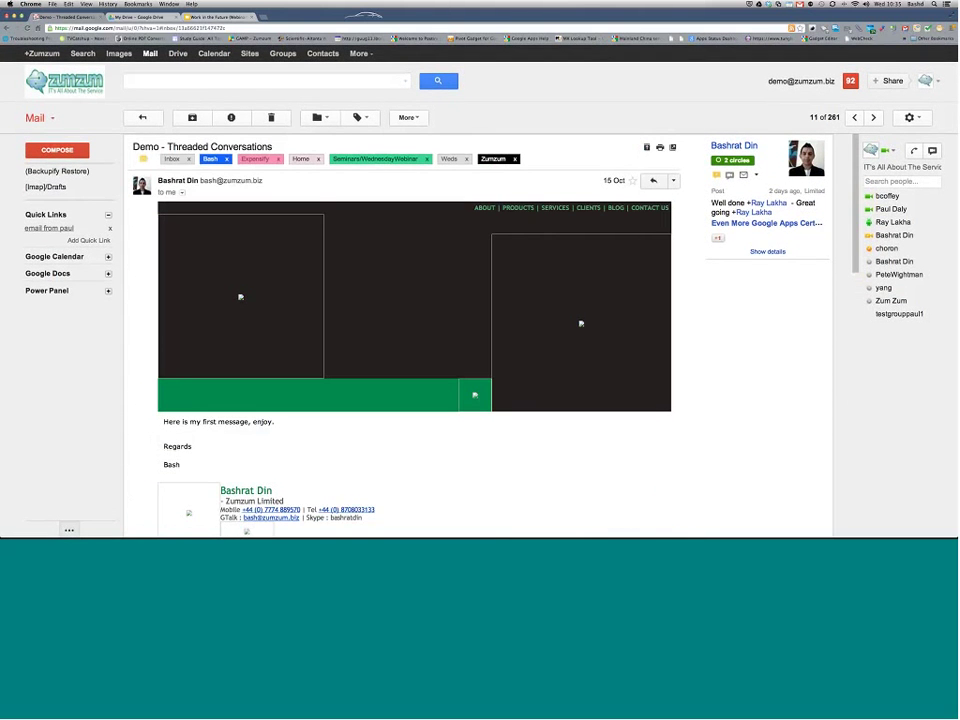
left_click(646, 147)
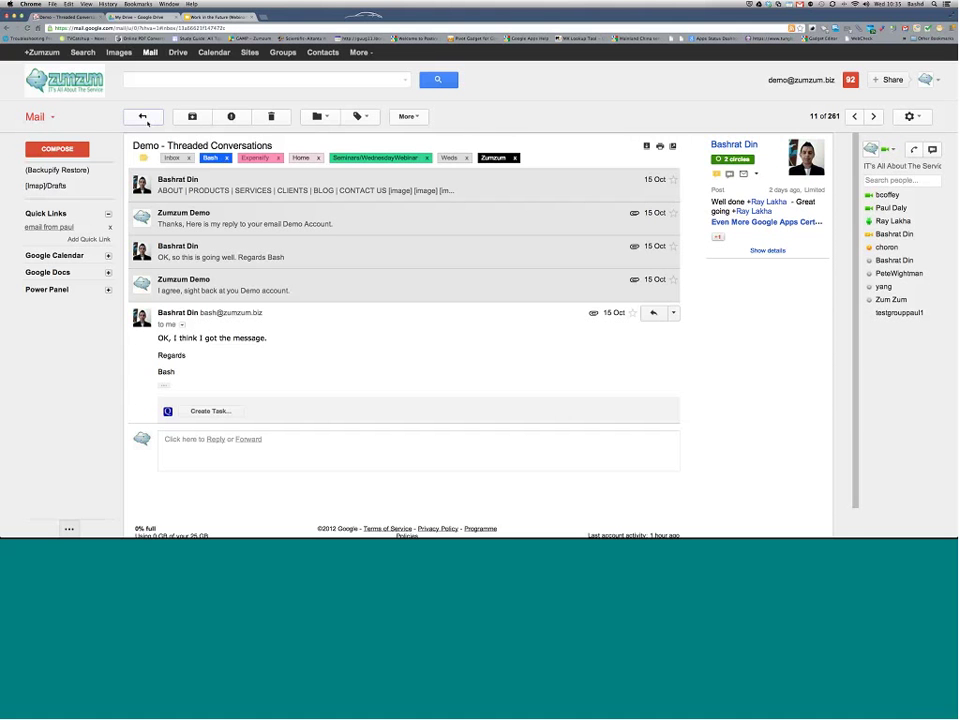
left_click(143, 117)
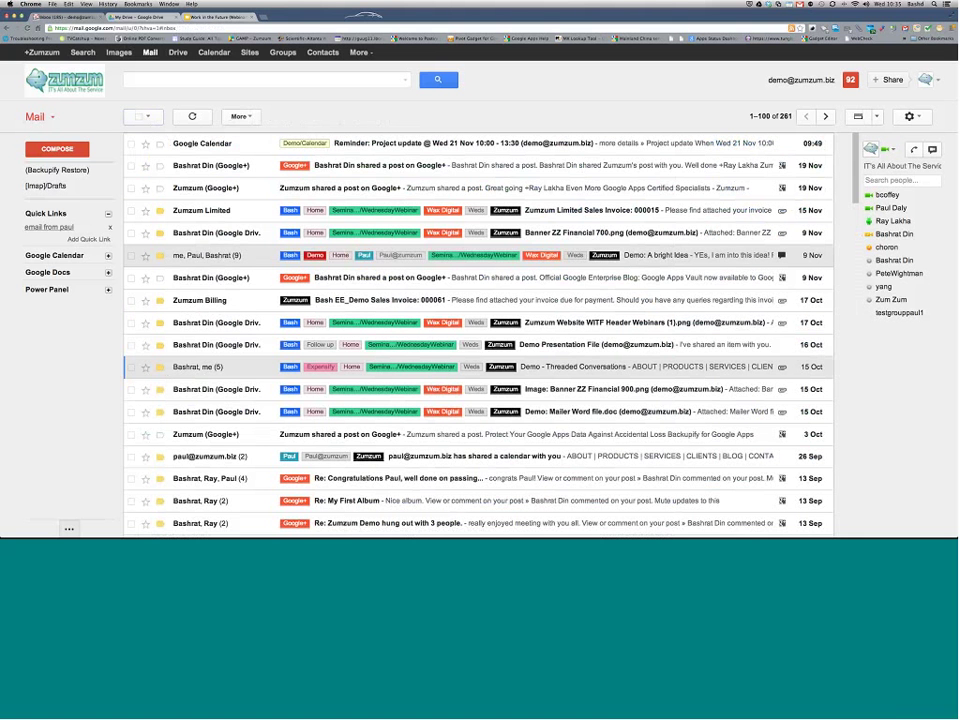
Step: Open 'Demo: A bright Idea' and show the other participant's recent mail and documents
left_click(663, 256)
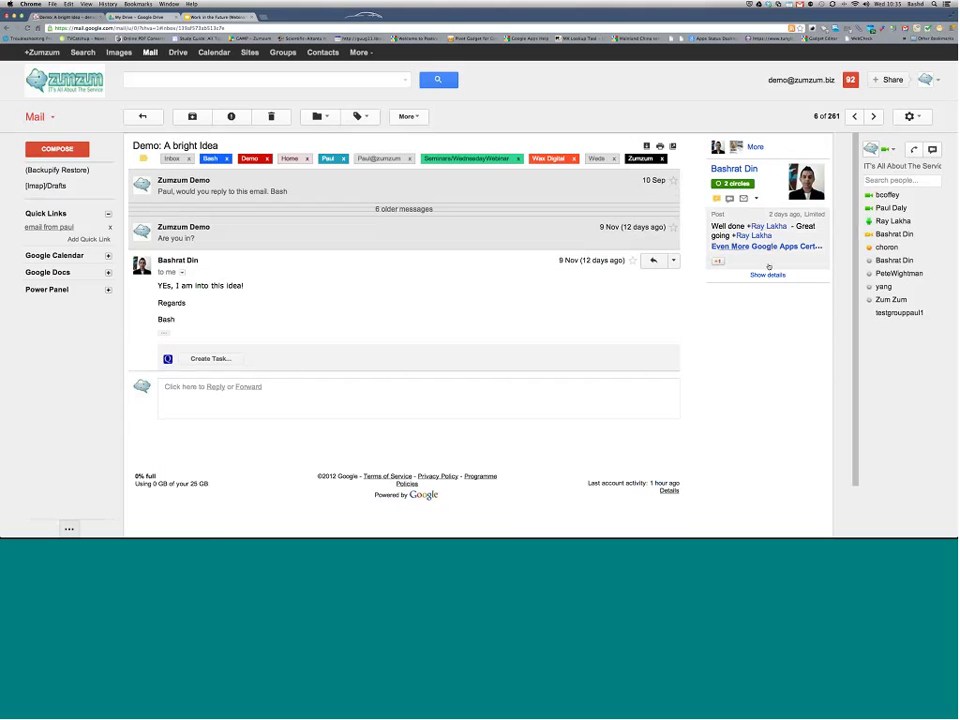
left_click(767, 275)
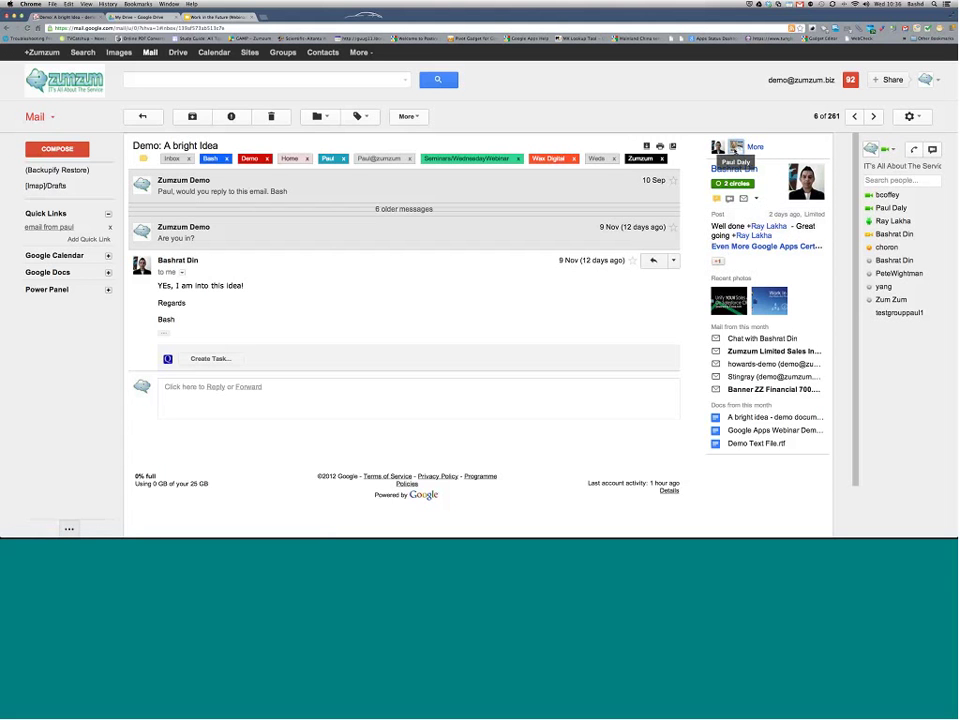
left_click(736, 146)
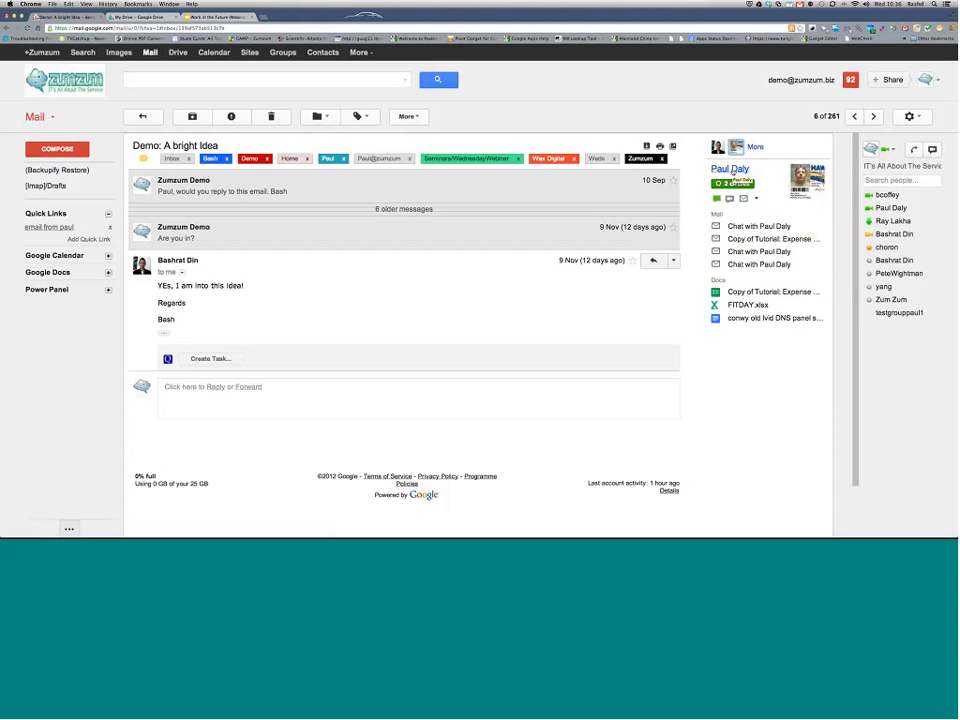
left_click(673, 260)
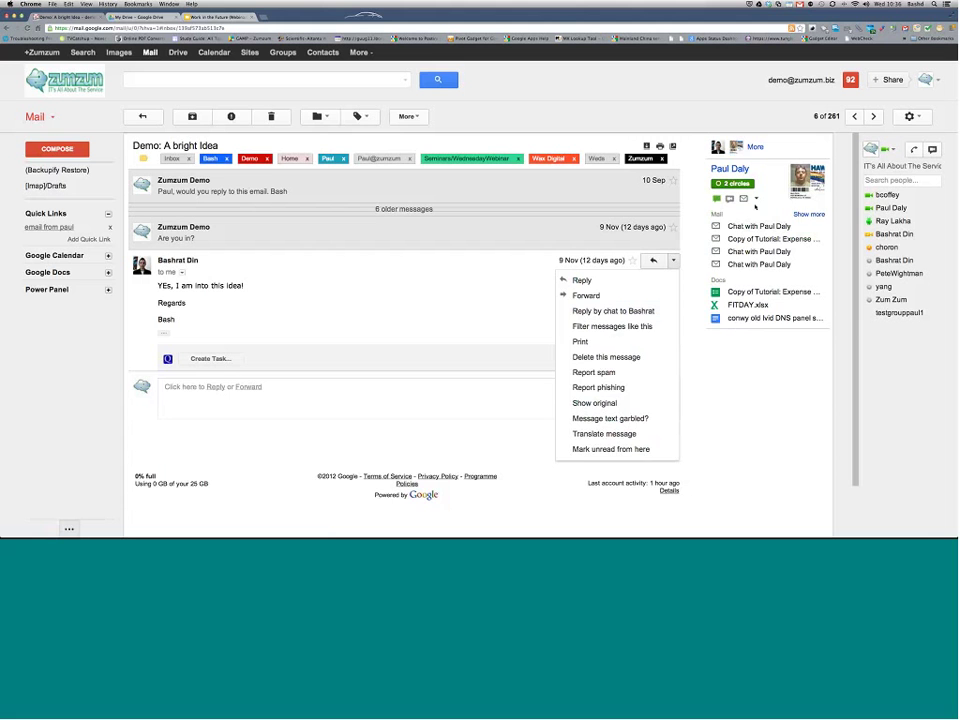
Step: Reply by chat with a morning greeting and 'can we have a little video call', then start the call
left_click(730, 198)
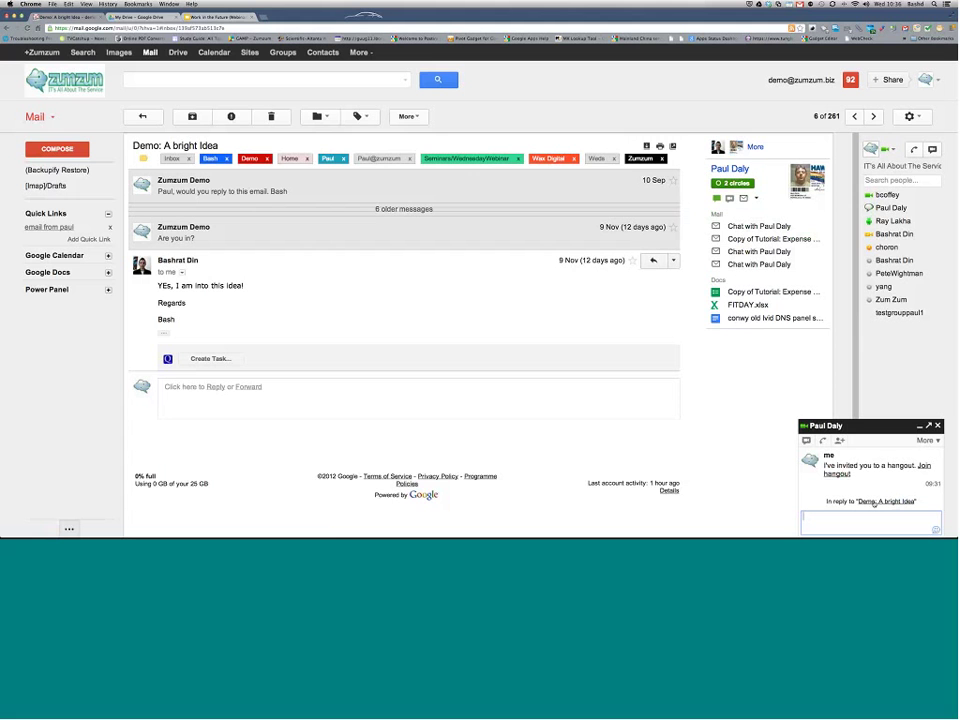
type("Morning Paul")
key("Return")
type("can w")
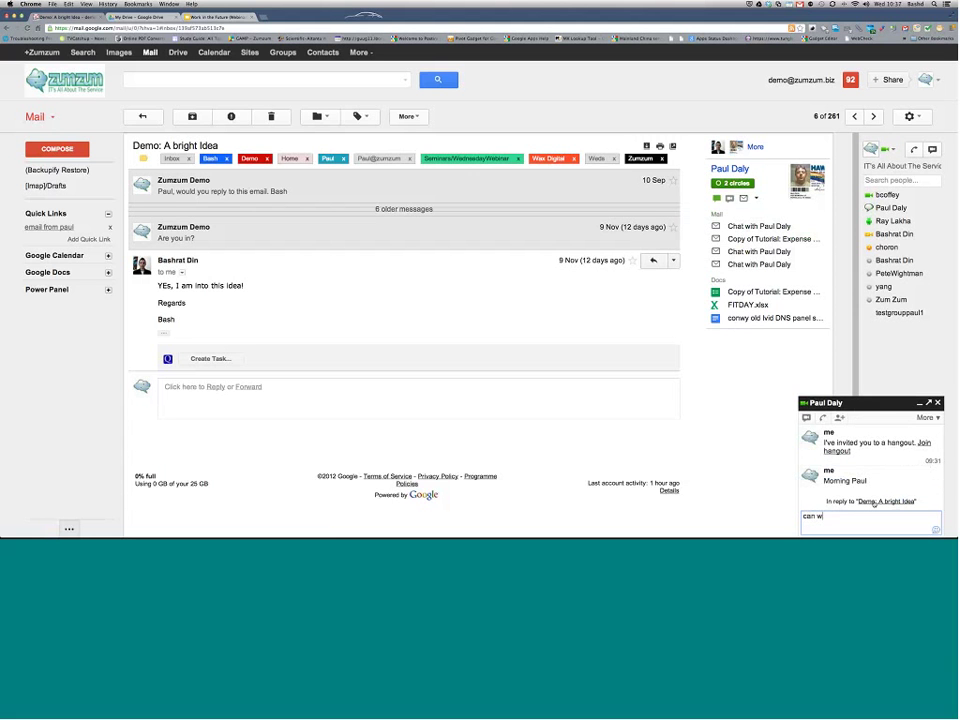
type("e have a little video call")
key("Return")
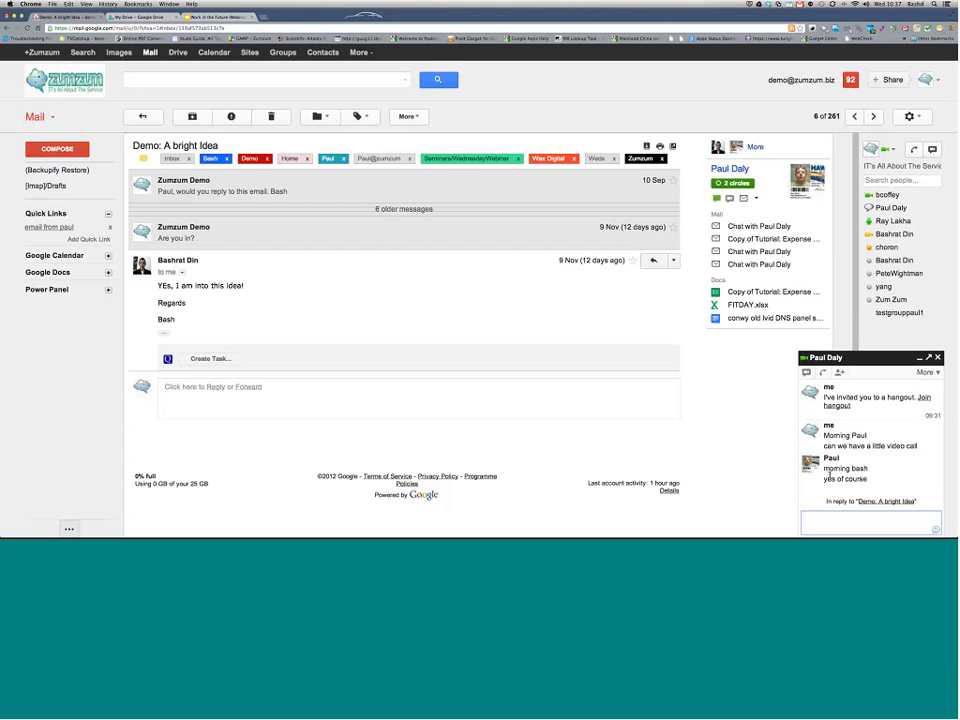
left_click(830, 476)
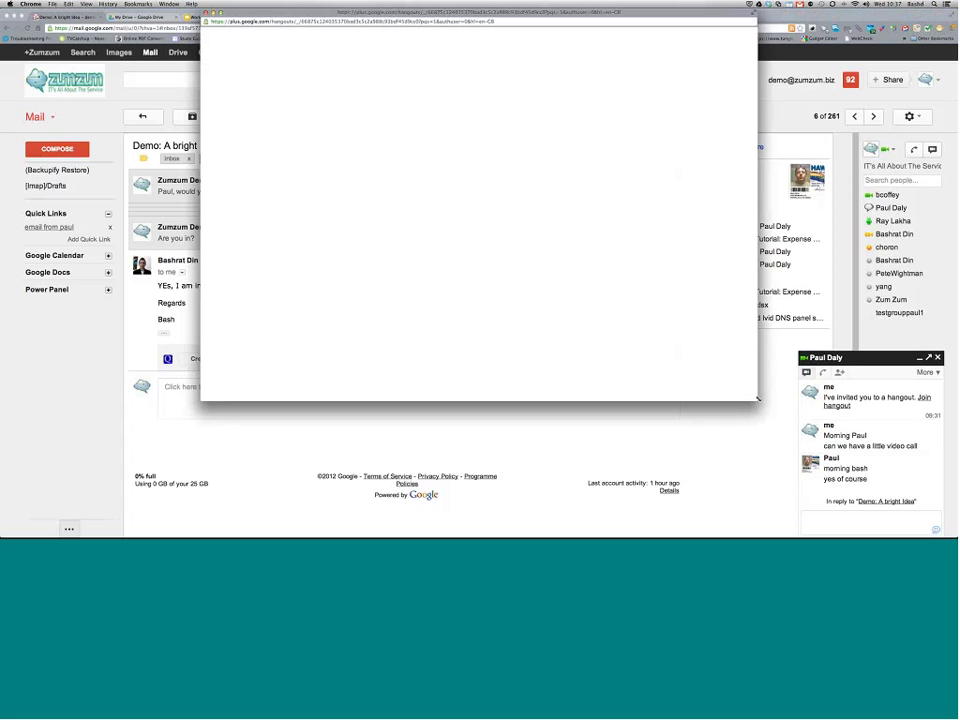
Step: Enlarge the hangout video window, then bring the Gmail window back to the front
left_click_drag(757, 398, 867, 496)
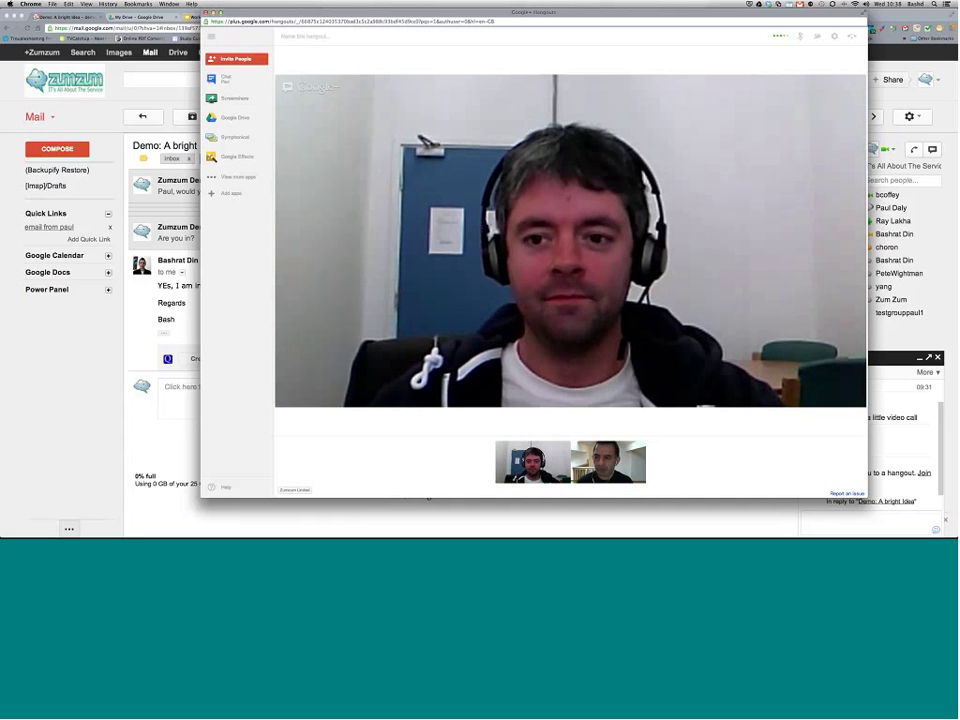
left_click(428, 498)
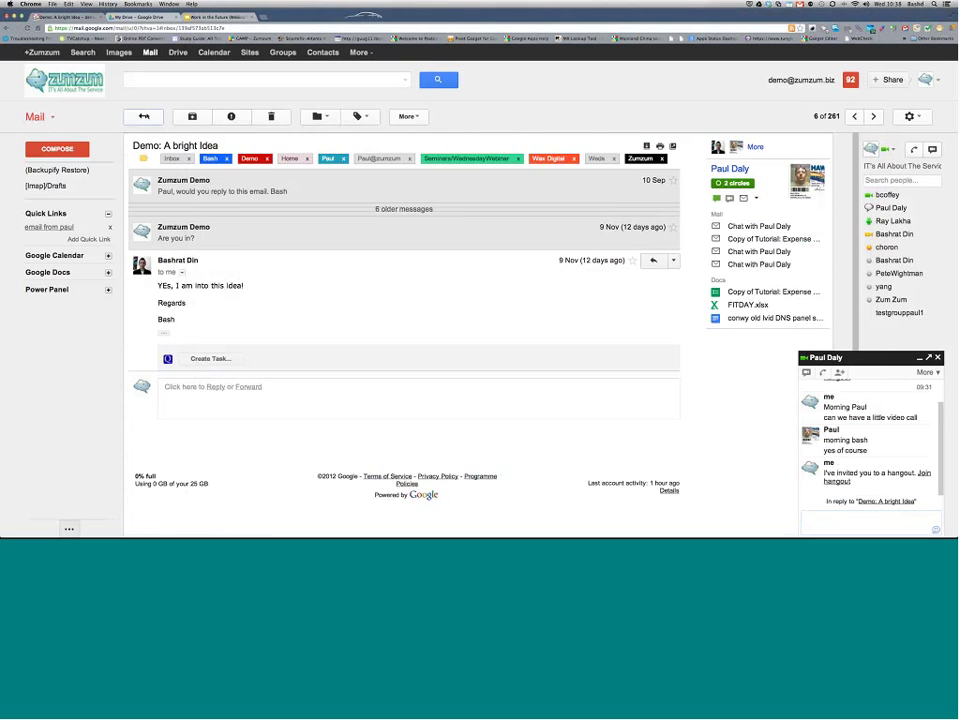
Step: Reopen 'Demo: A bright Idea', expand all its messages, read through them, and return to the inbox
left_click(142, 116)
key("o")
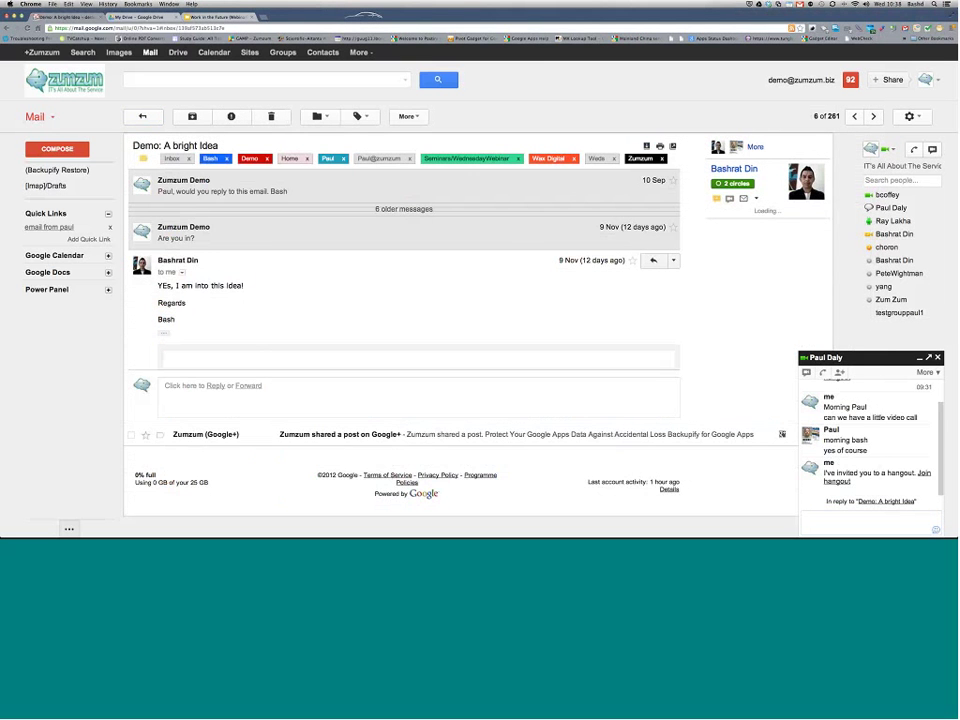
key("semicolon")
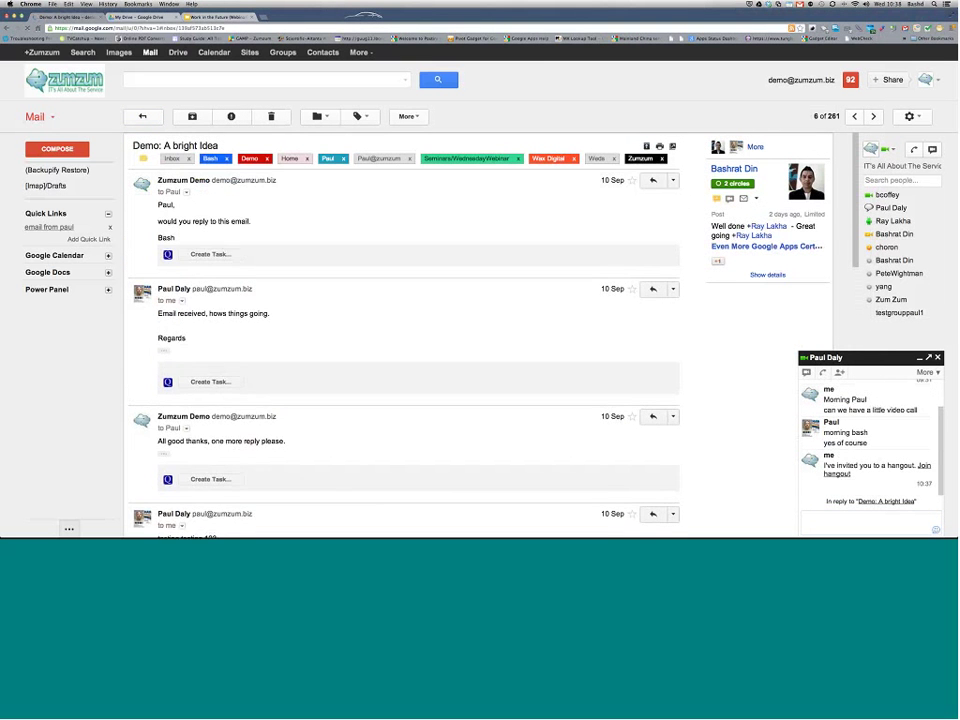
scroll(405, 330, "down", 3)
scroll(433, 318, "down", 10)
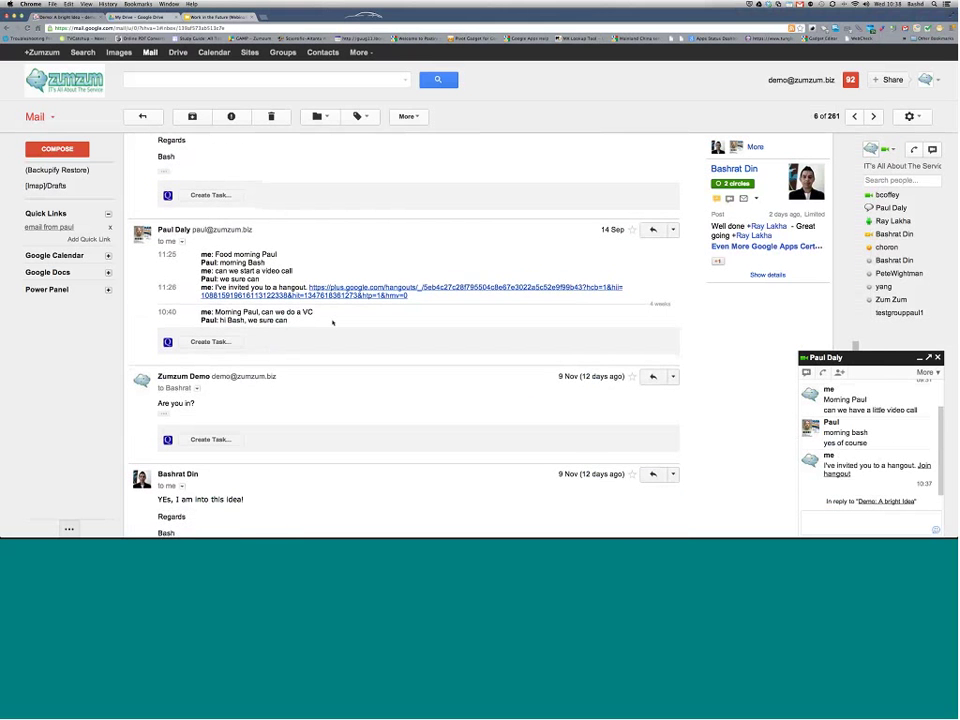
scroll(333, 322, "up", 8)
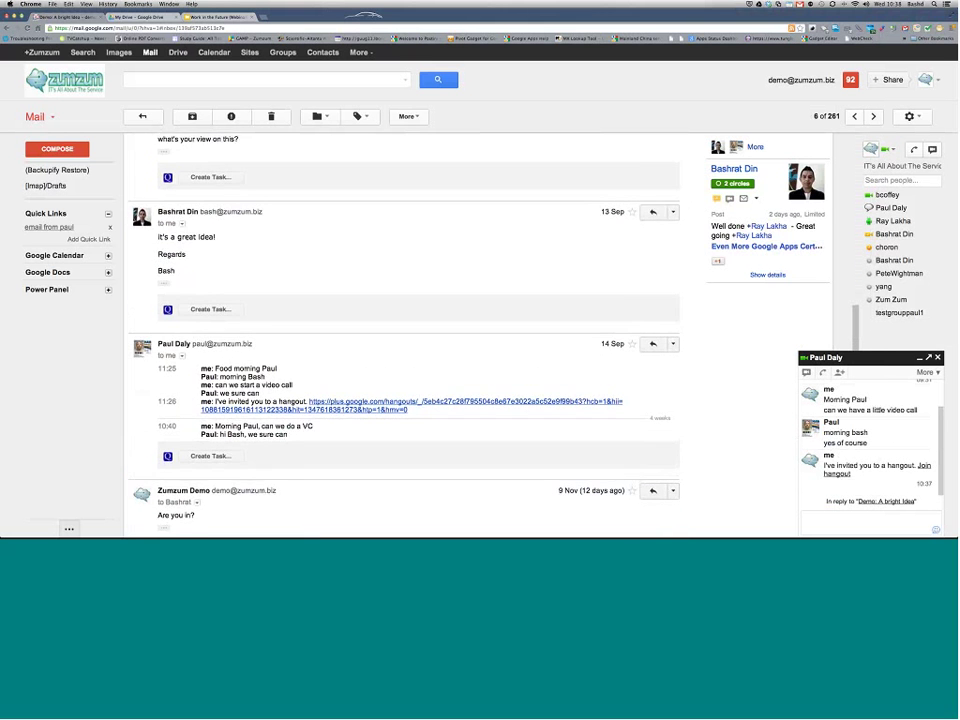
scroll(333, 322, "up", 3)
scroll(333, 322, "down", 5)
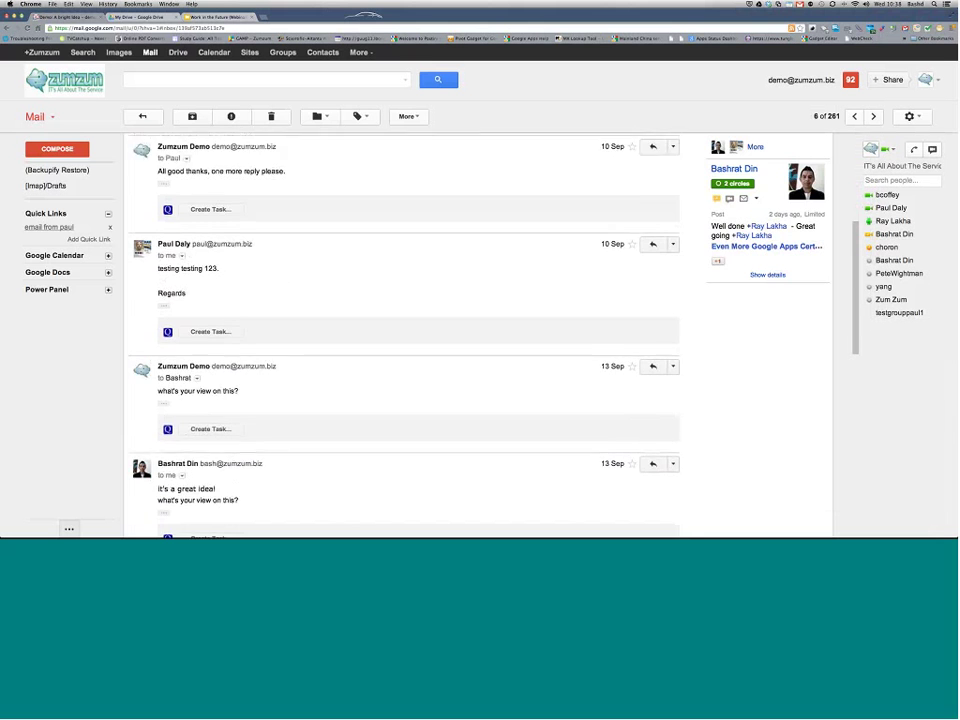
key("u")
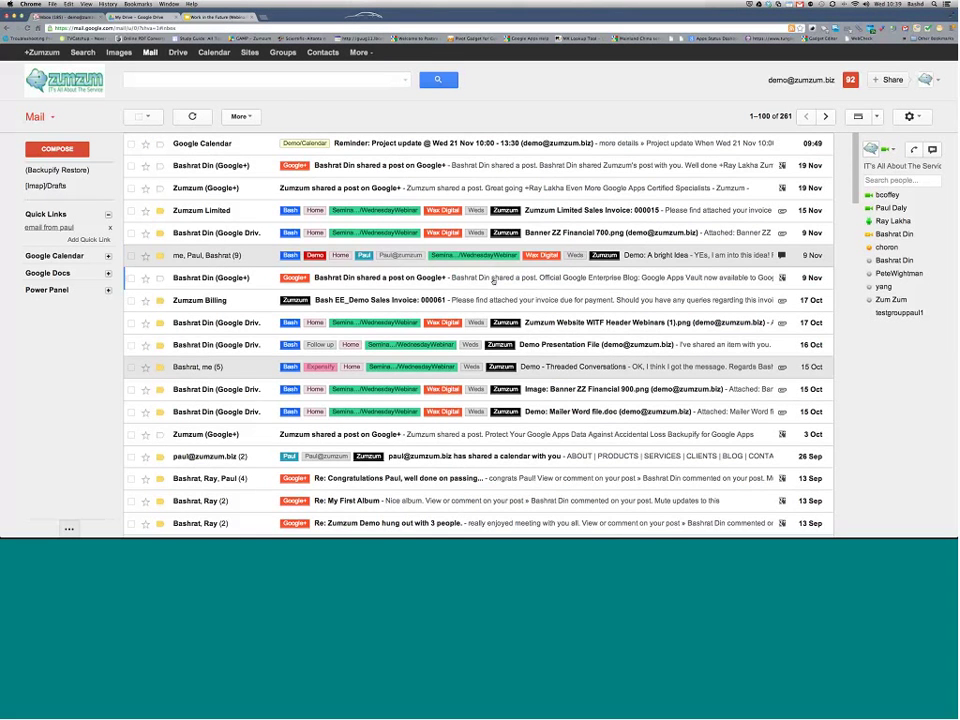
Step: Archive both Google+ post notifications, then open the 'Image: Banner ZZ Financial 900.png' message
left_click(493, 278)
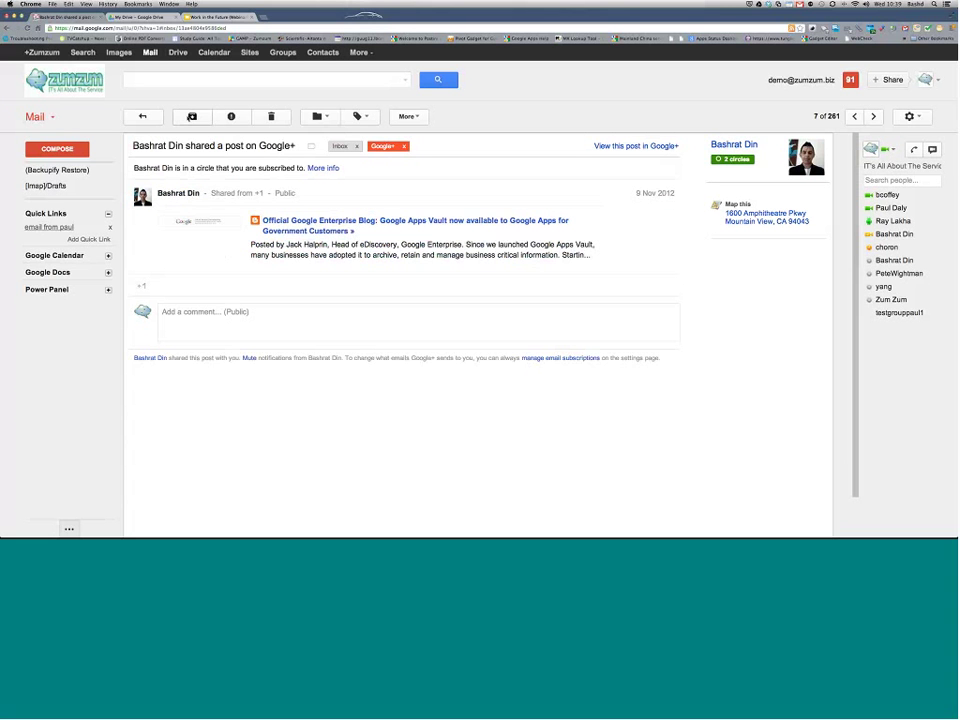
left_click(192, 117)
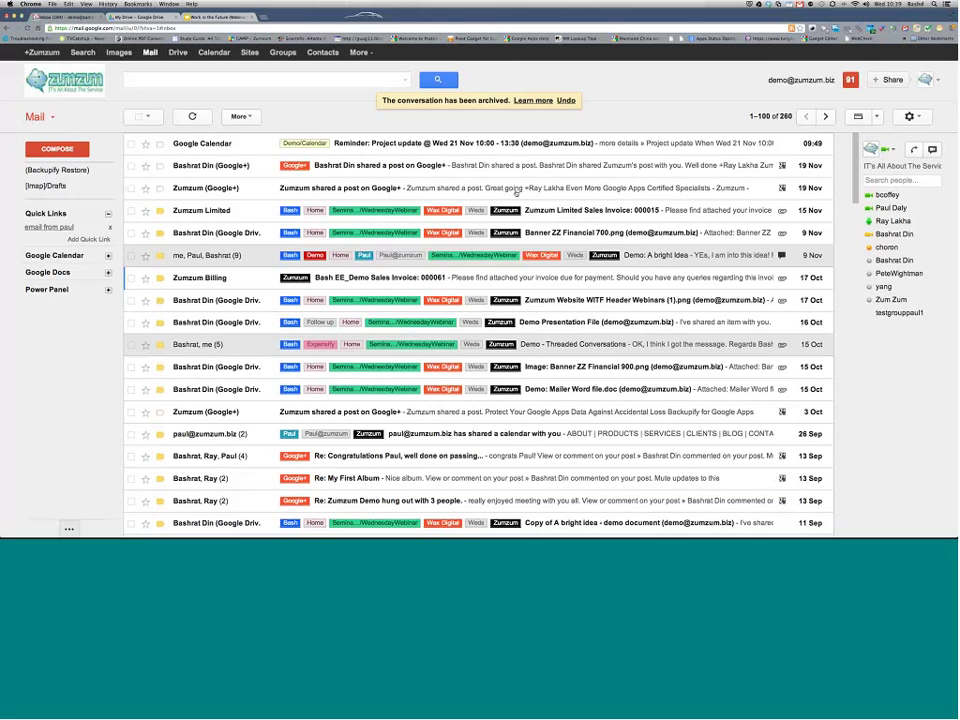
left_click(516, 189)
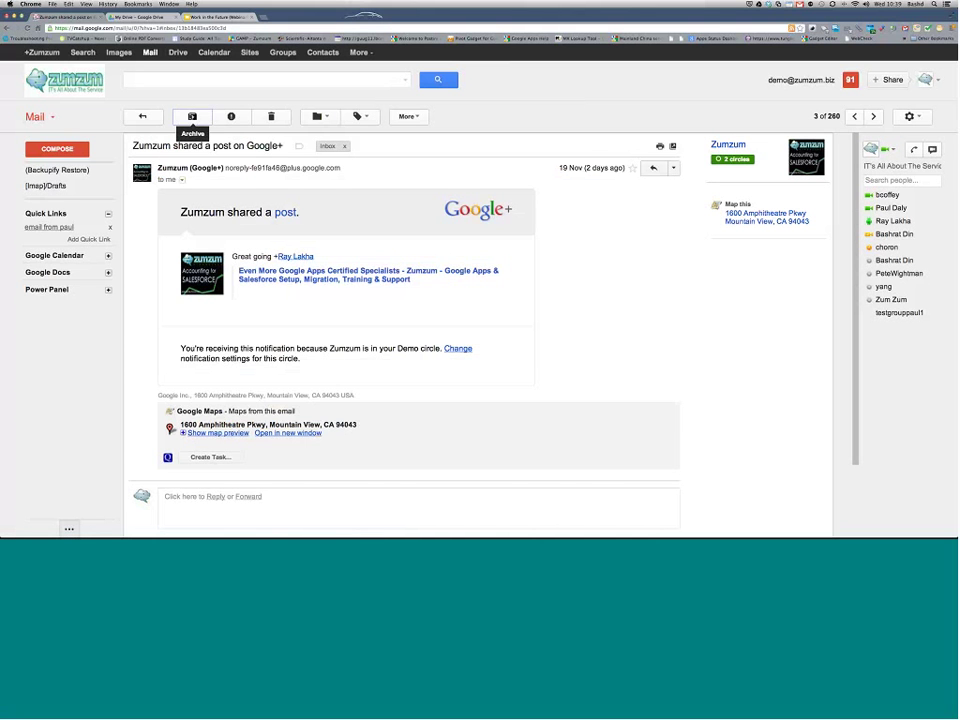
left_click(192, 117)
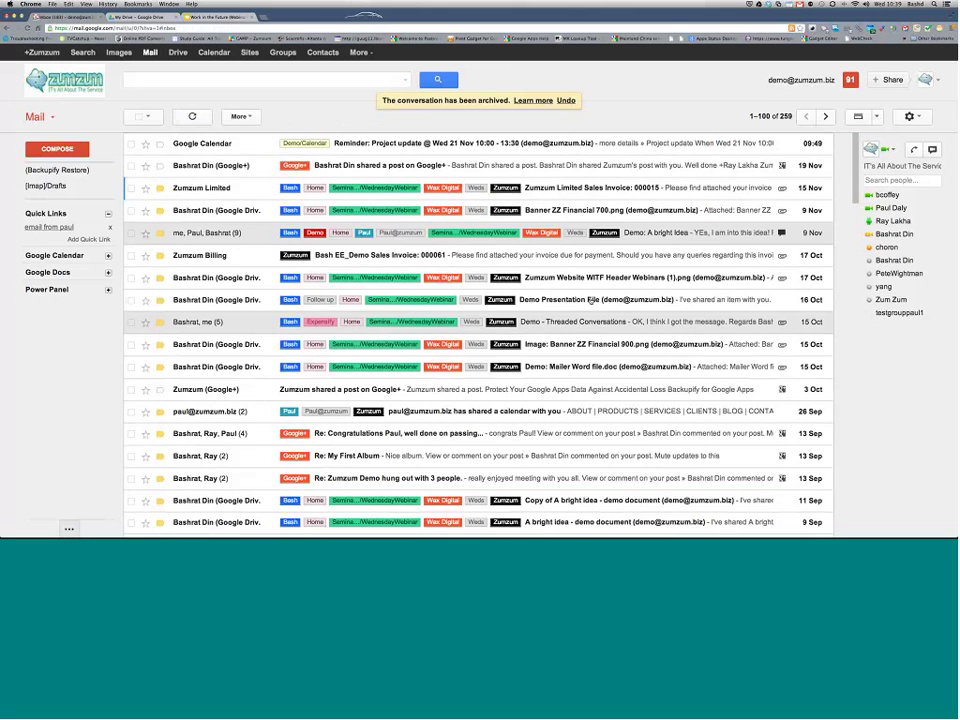
left_click(590, 344)
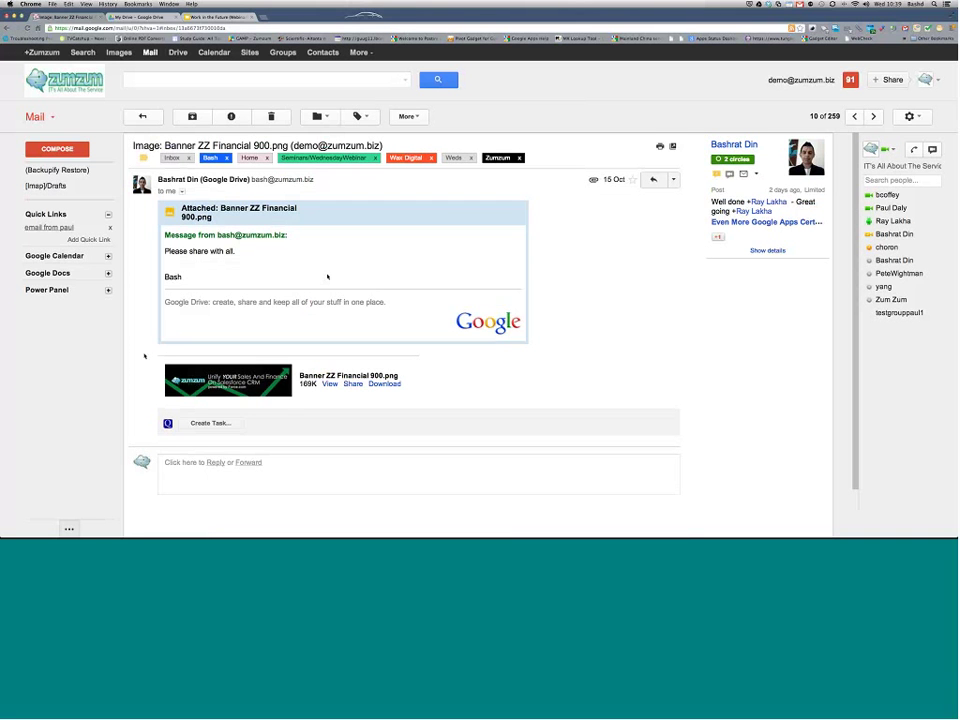
Step: Share the banner image on Google+ to Zumzum Limited with comment 'This is our latest image - go share'
left_click(353, 384)
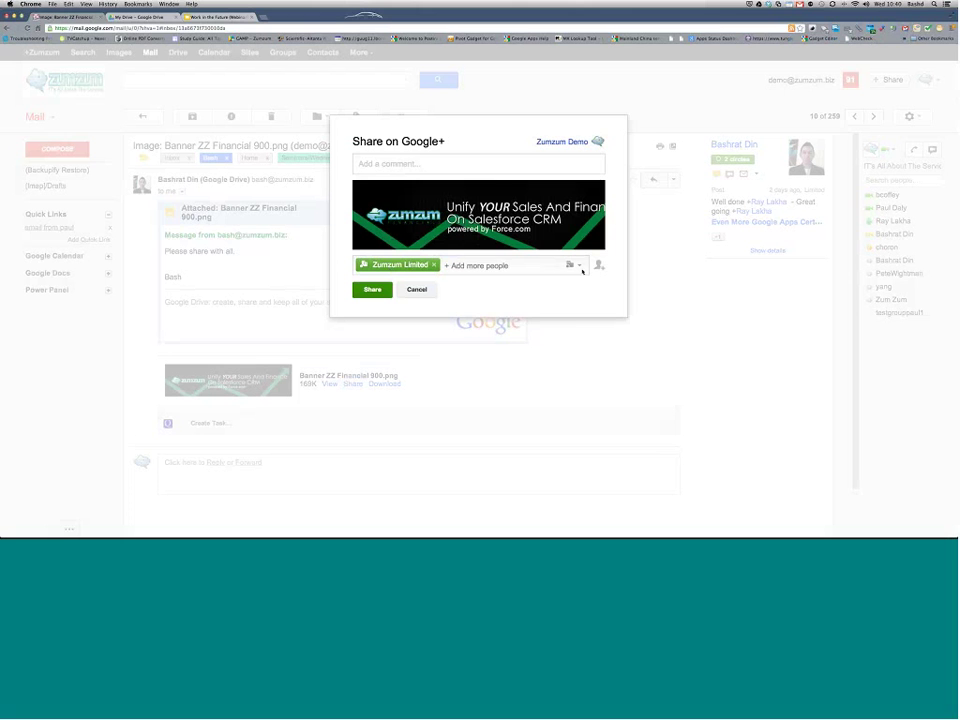
left_click(580, 266)
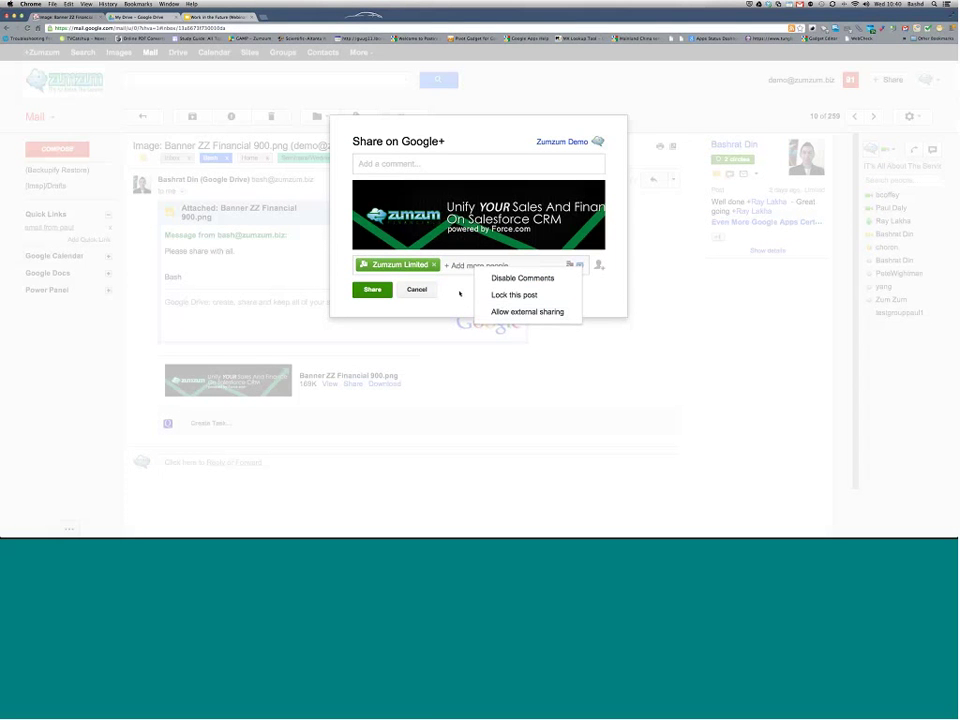
left_click(459, 293)
left_click(387, 166)
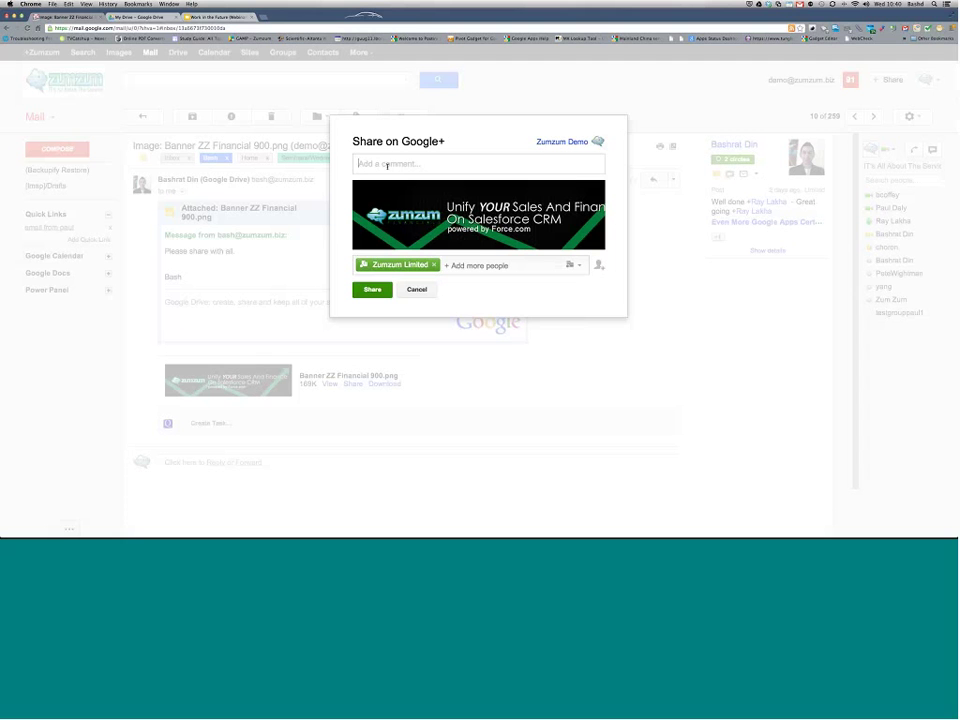
type("This is our latest image - go share")
left_click(377, 290)
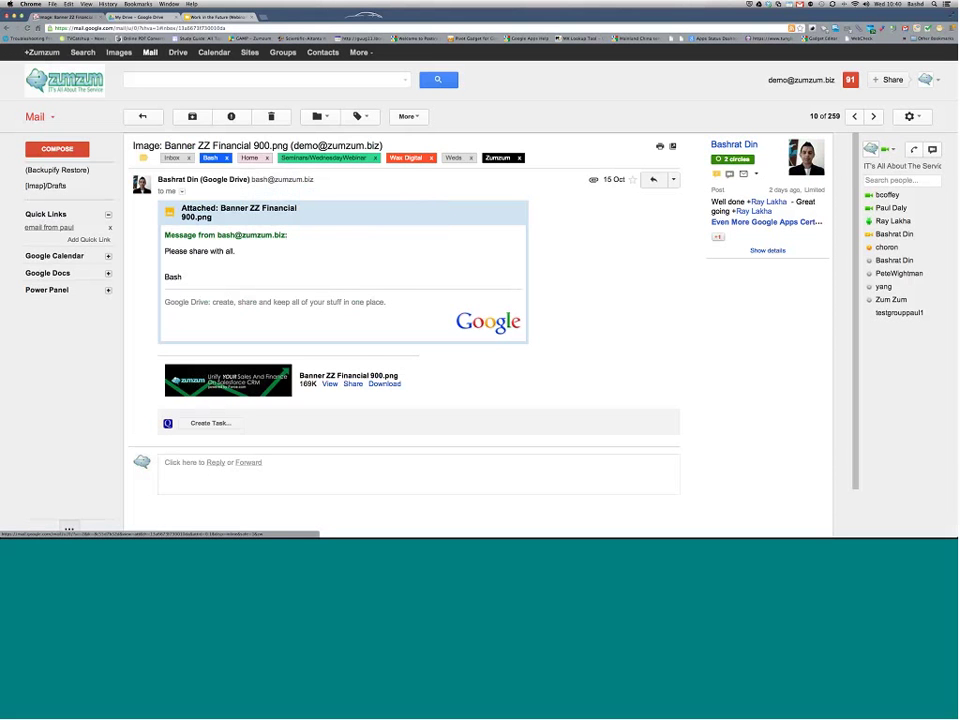
Step: View the banner image, then open 'Demo: Mailer Word file.doc' and preview its Word attachment
left_click(329, 384)
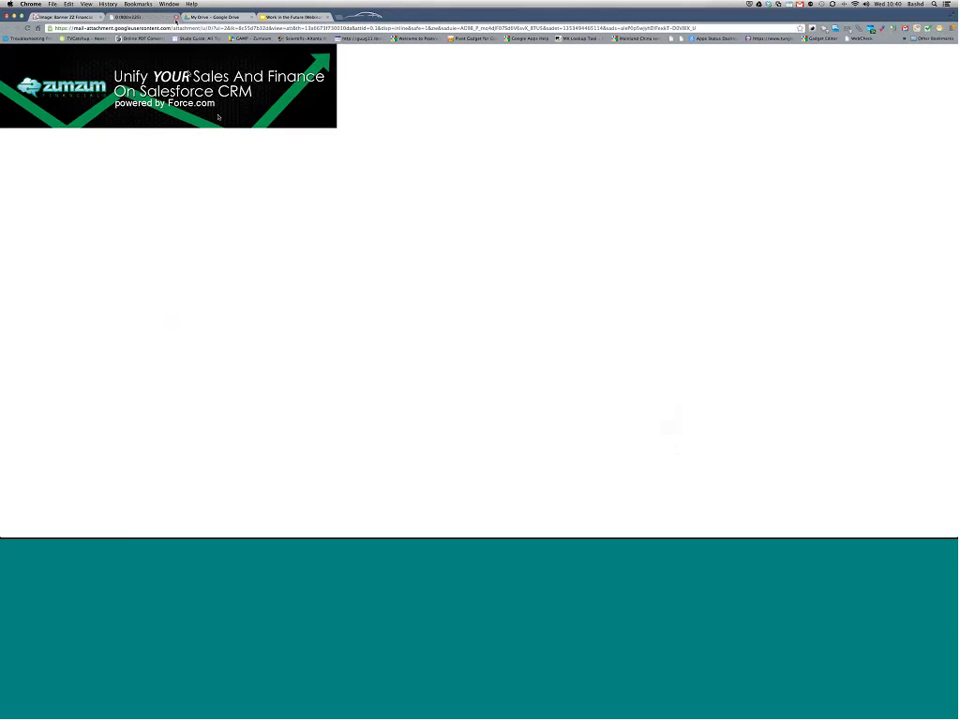
left_click(175, 19)
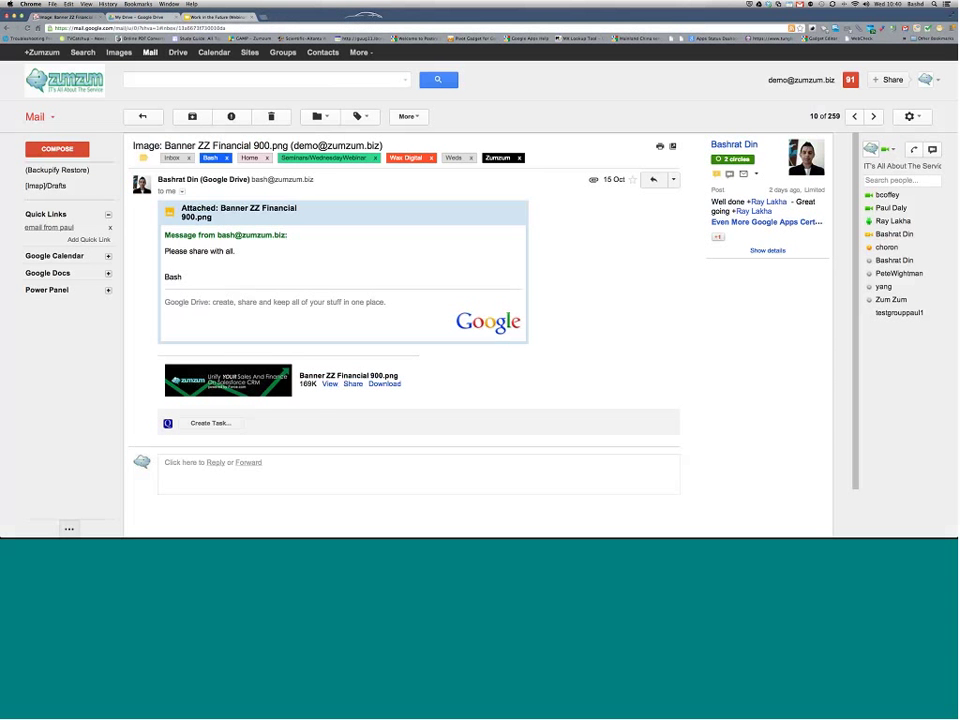
key("u")
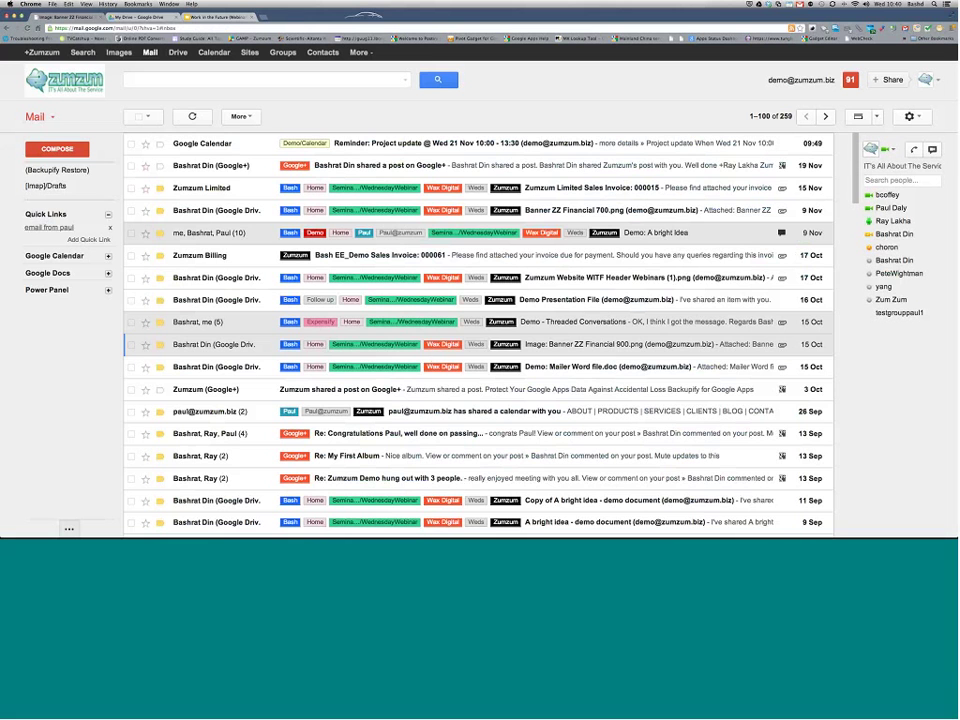
key("j")
key("o")
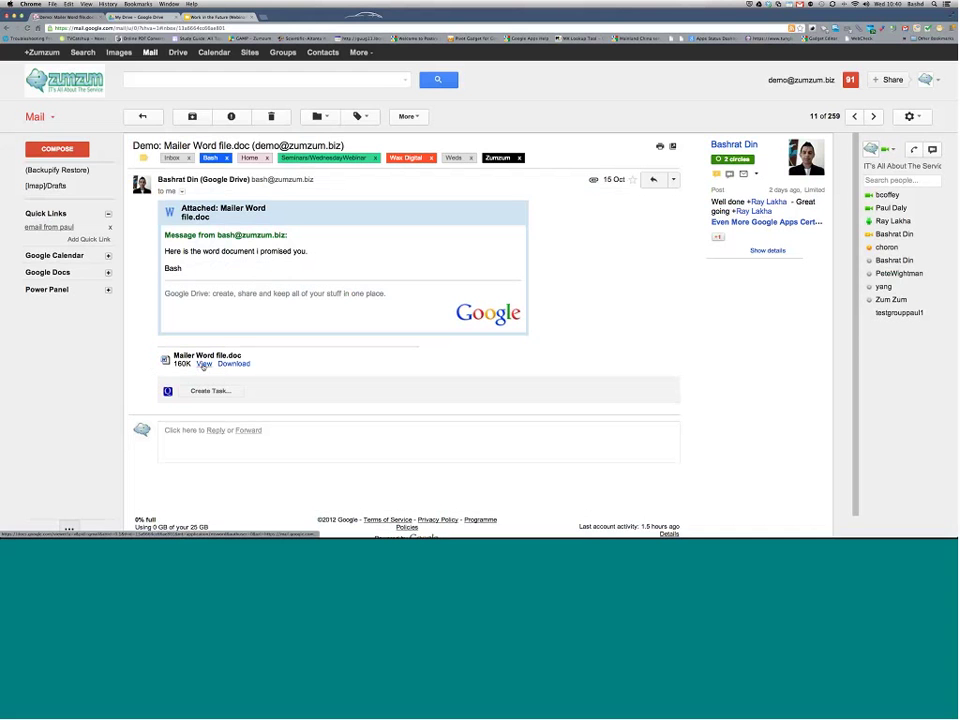
left_click(203, 366)
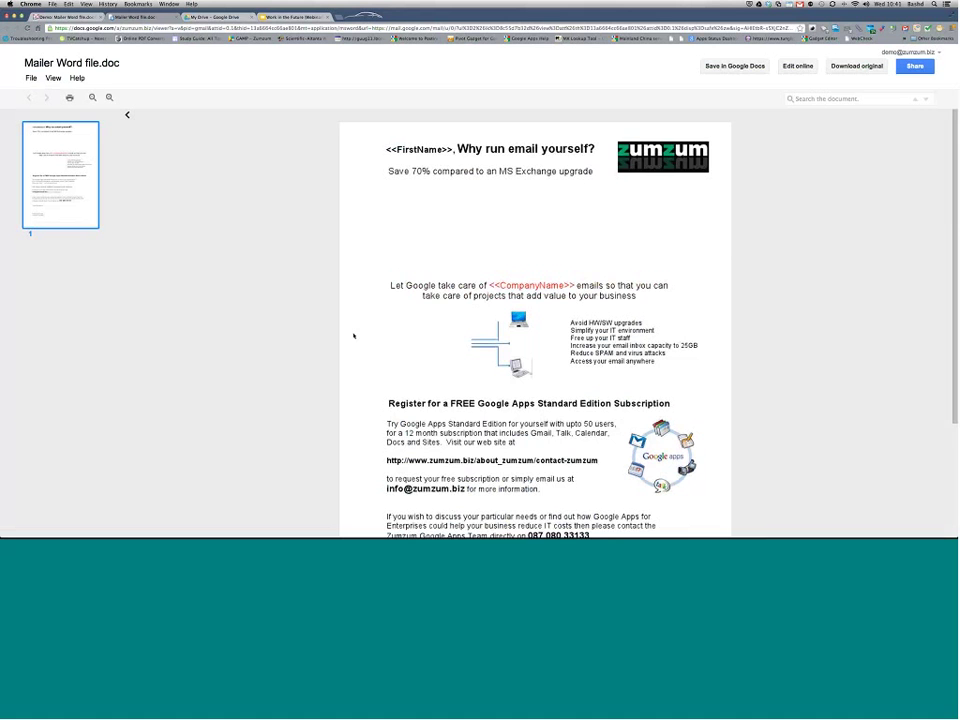
Step: Save Mailer Word file.doc to the Google Docs list and convert it via Edit online
scroll(353, 336, "down", 6)
scroll(353, 336, "up", 6)
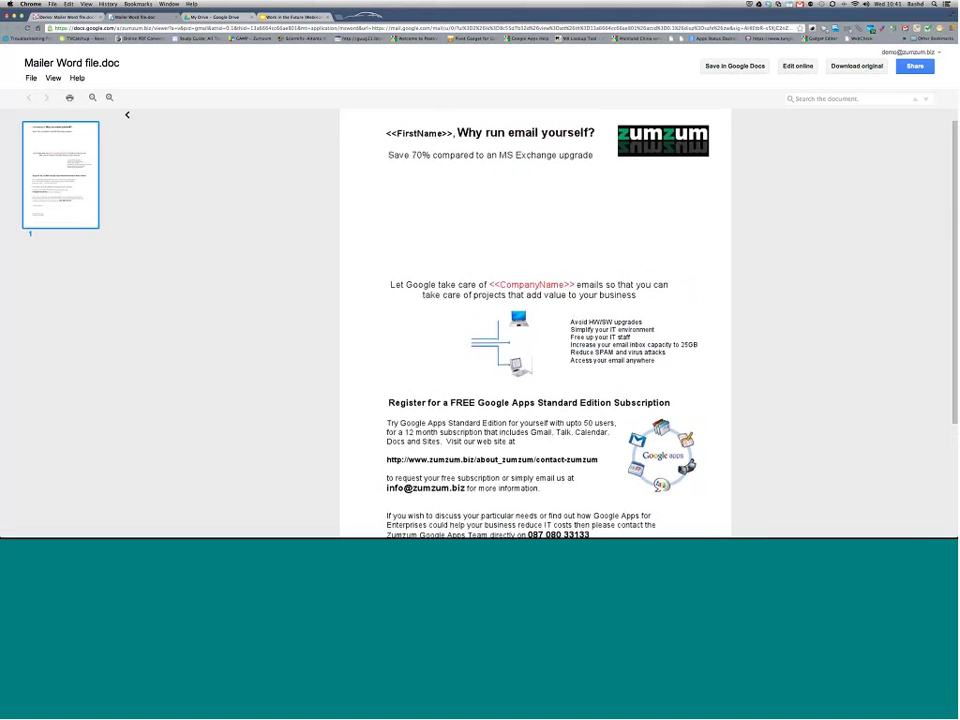
left_click(734, 66)
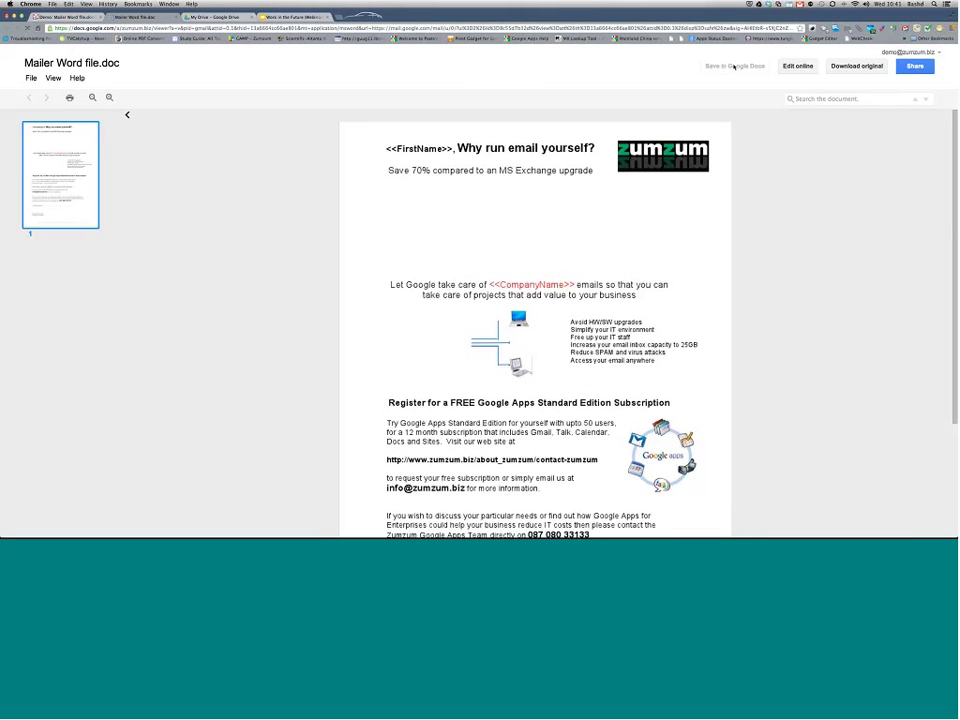
scroll(434, 235, "down", 5)
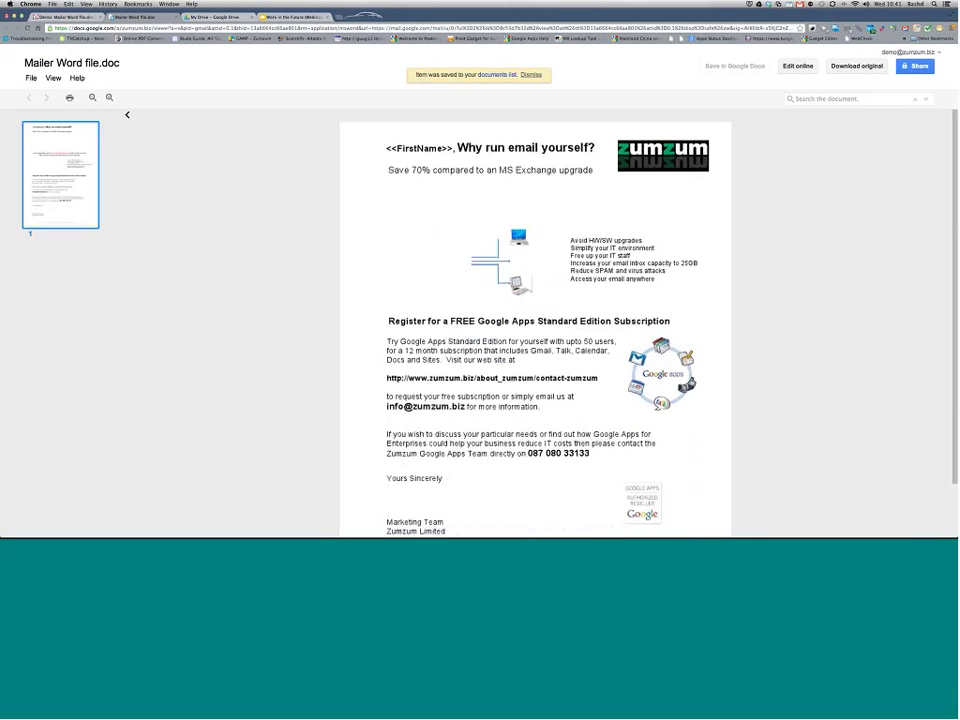
scroll(434, 235, "up", 5)
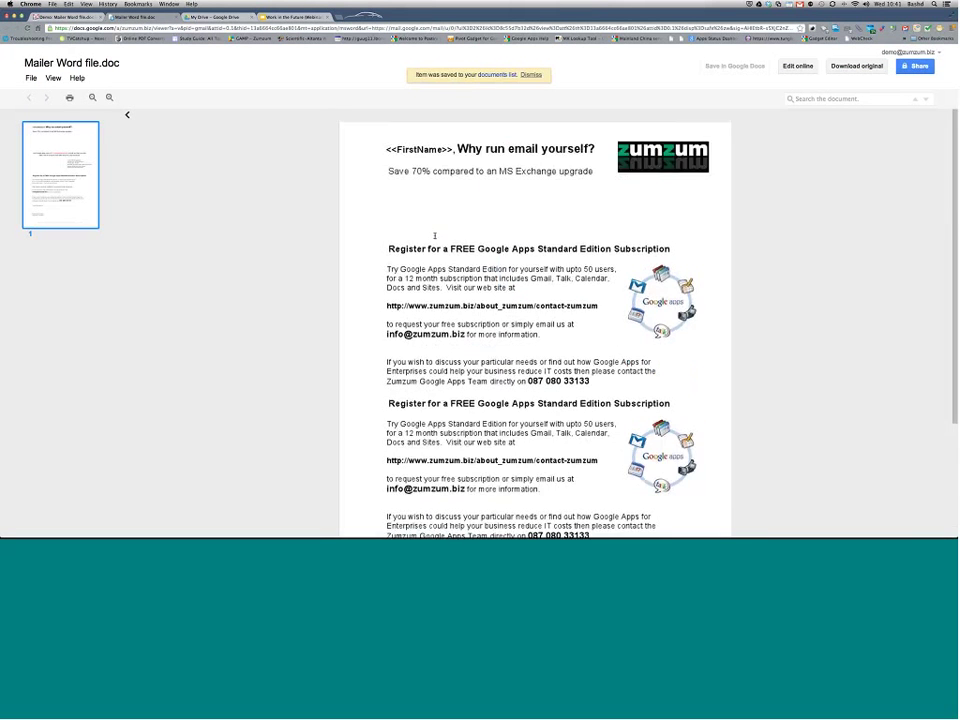
left_click(797, 66)
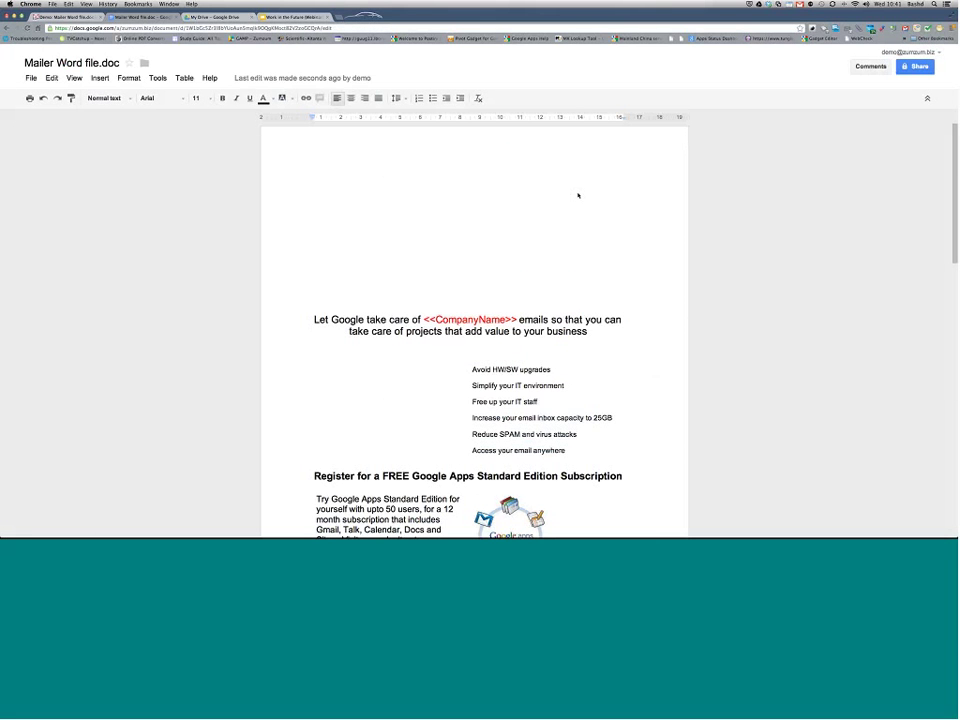
Step: Scroll to the mailer's last page, select the 'Register for a FREE Google Apps' heading, and return to Gmail
scroll(578, 196, "down", 5)
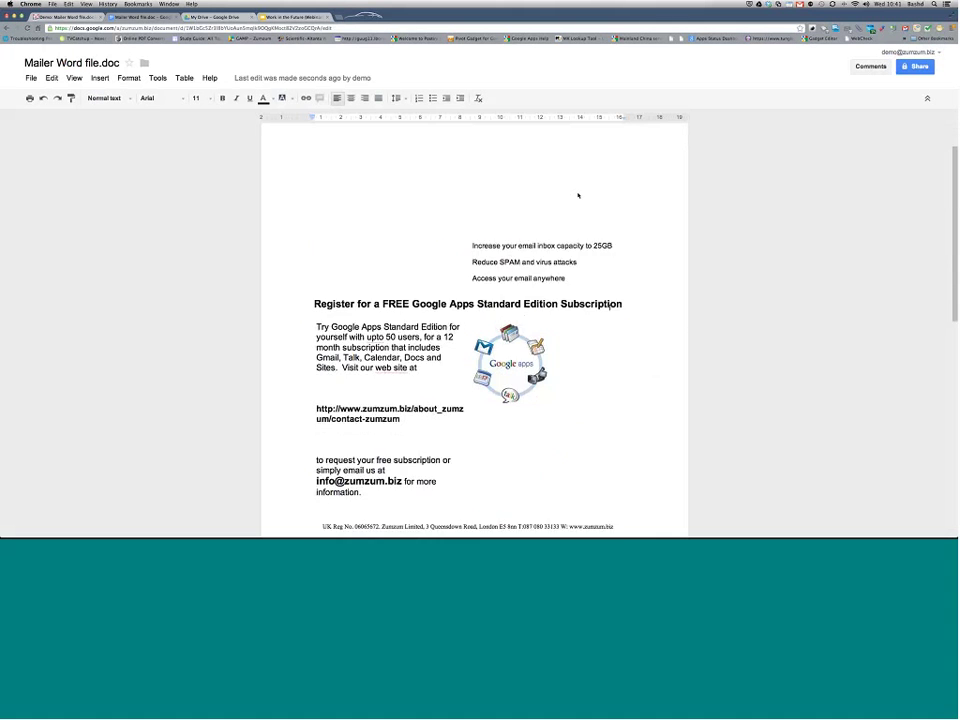
scroll(474, 330, "down", 9)
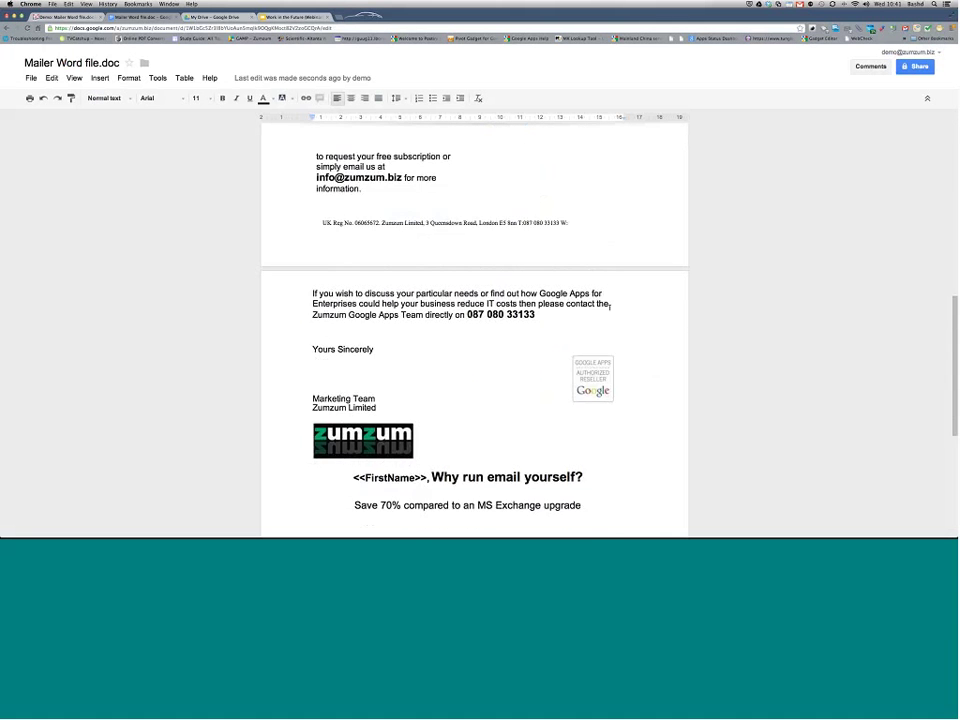
scroll(474, 330, "up", 13)
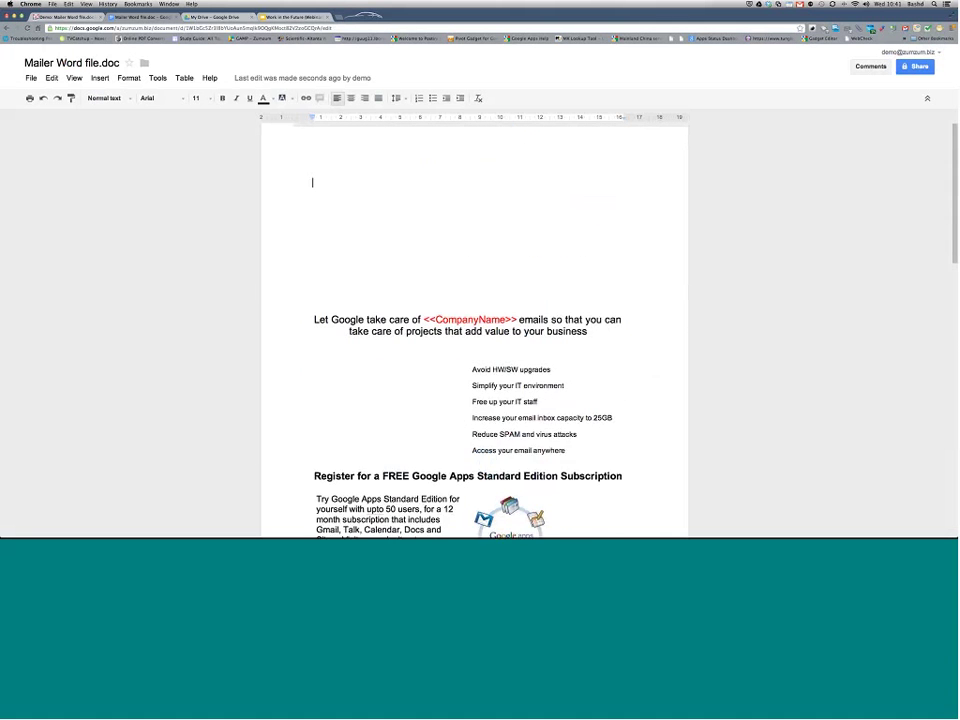
scroll(474, 330, "down", 8)
scroll(521, 346, "down", 1)
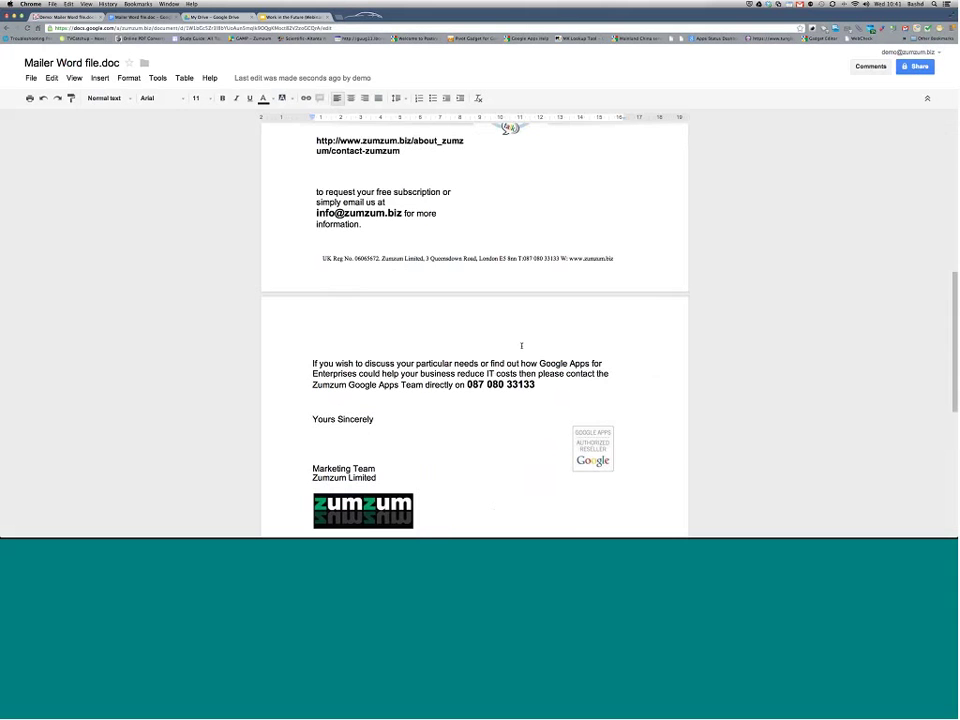
scroll(521, 346, "down", 4)
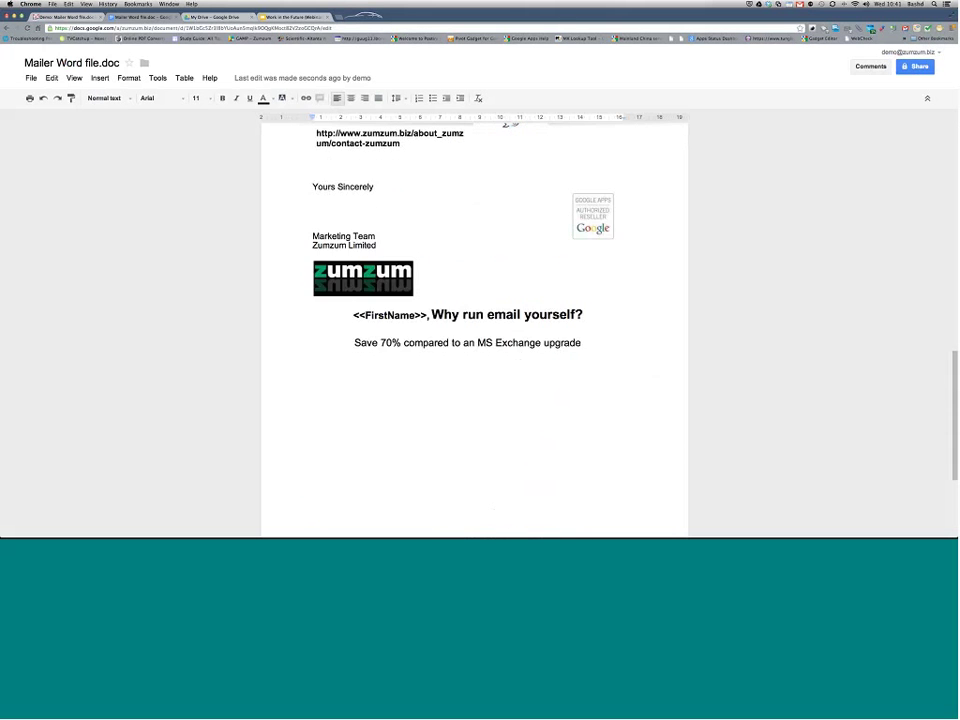
scroll(527, 420, "up", 3)
scroll(527, 420, "down", 1)
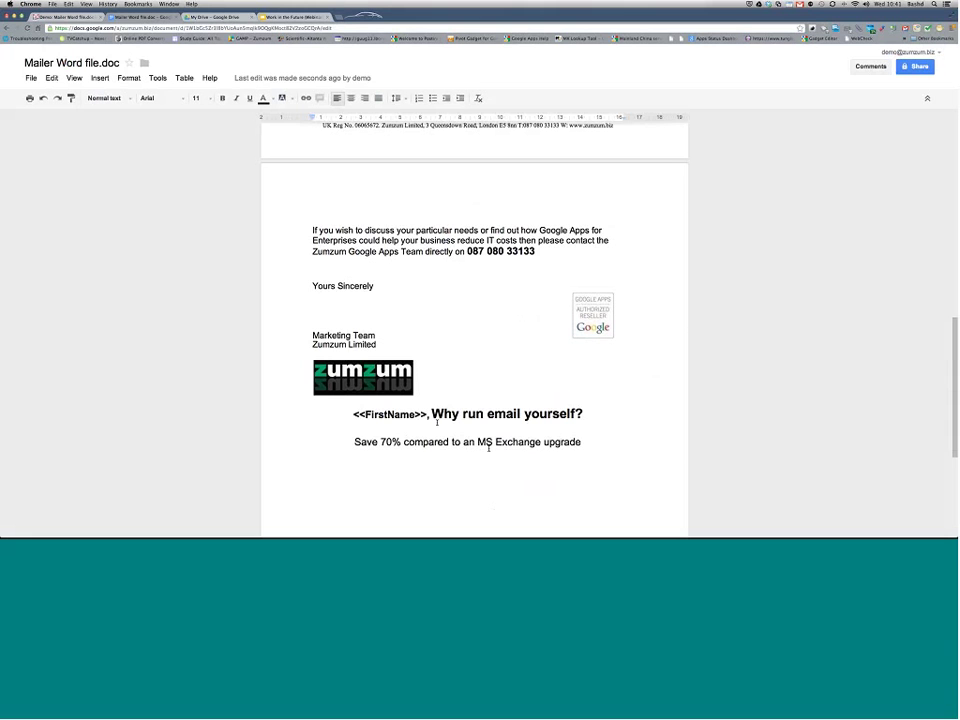
scroll(437, 422, "up", 6)
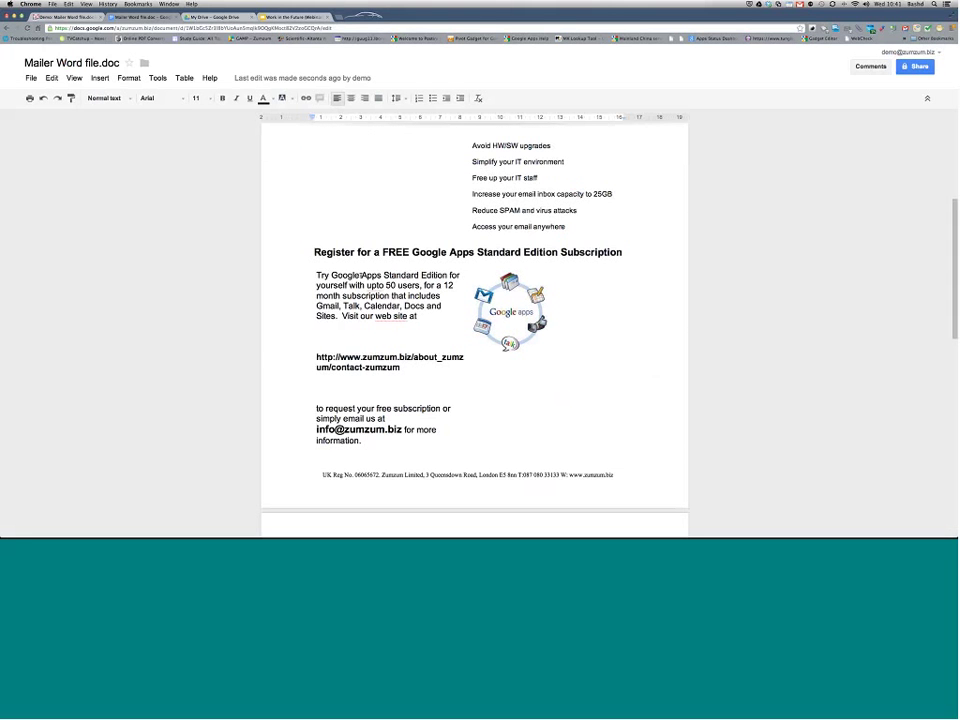
left_click_drag(314, 252, 592, 265)
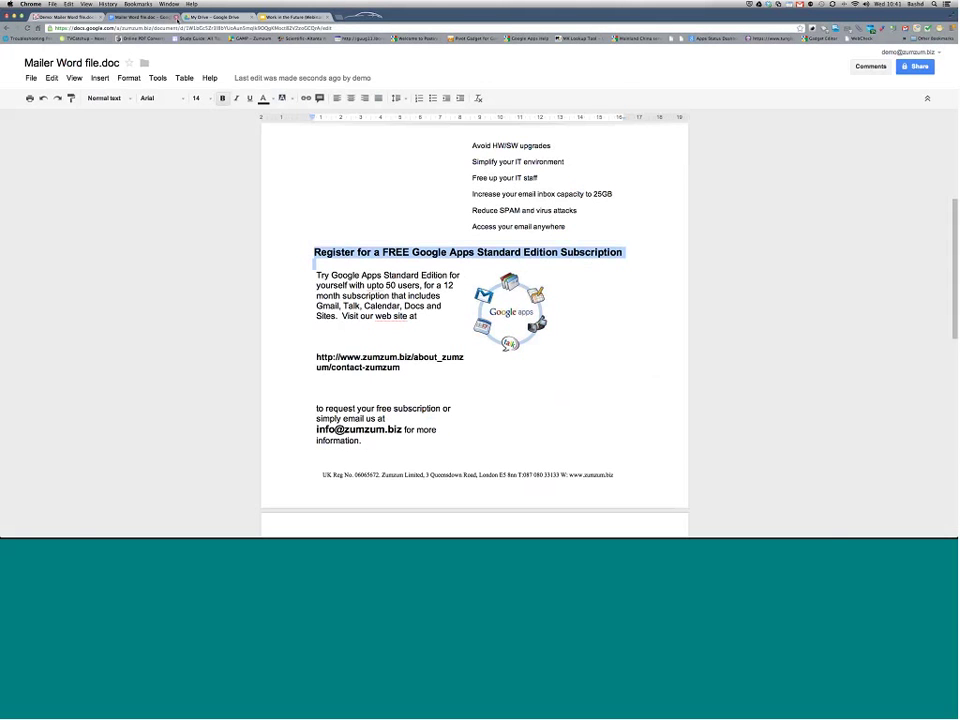
left_click(177, 18)
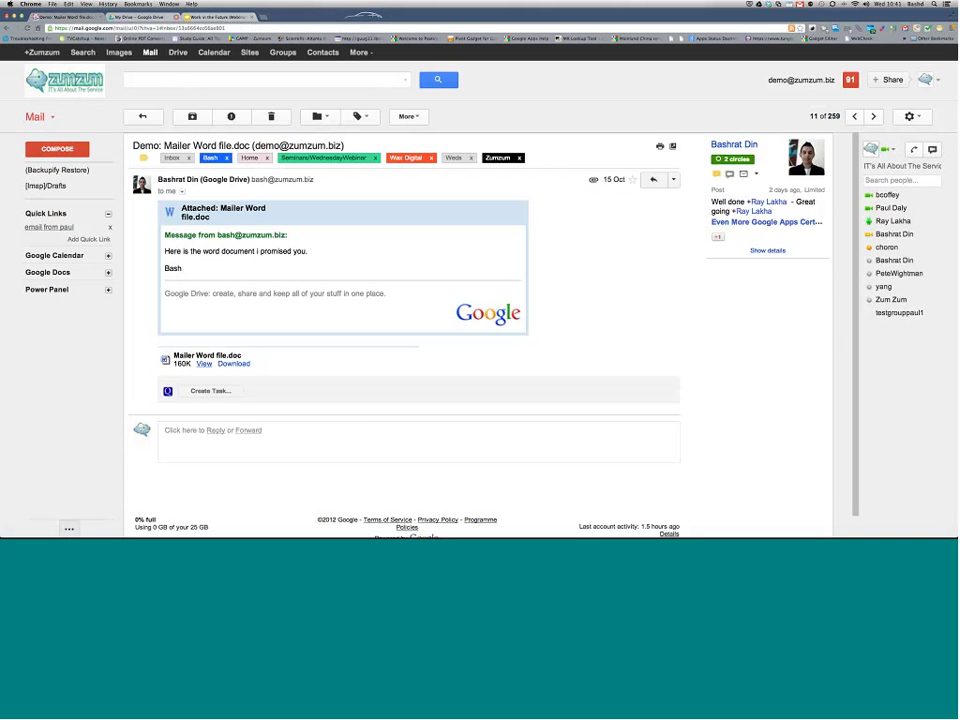
Step: Open the Demo Presentation File email, preview slides up to slide 5, then open it in its own window
left_click(142, 116)
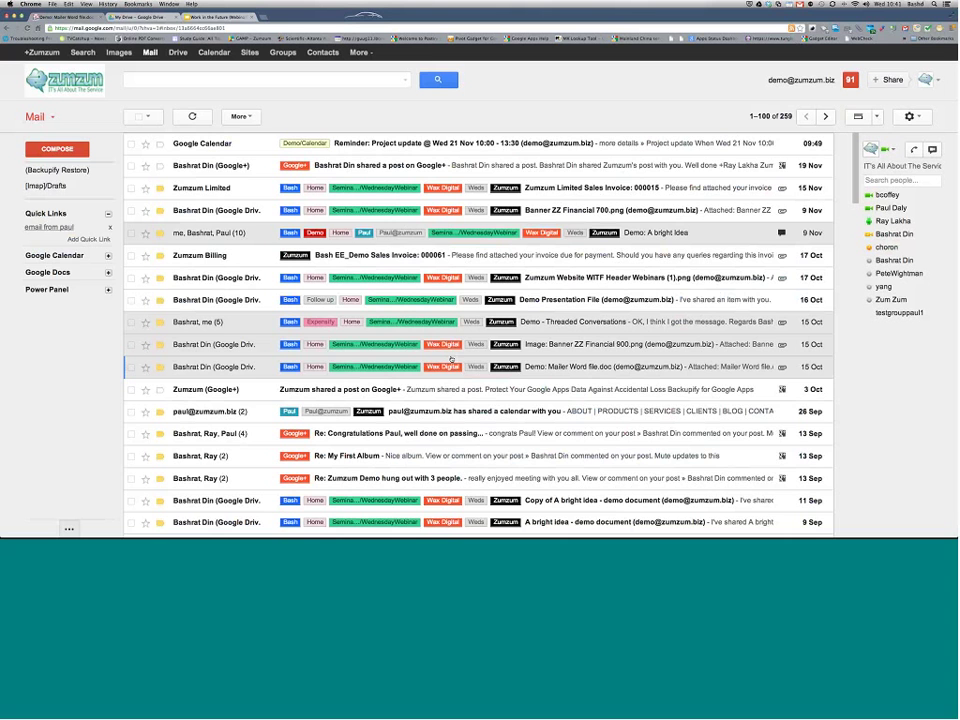
left_click(564, 299)
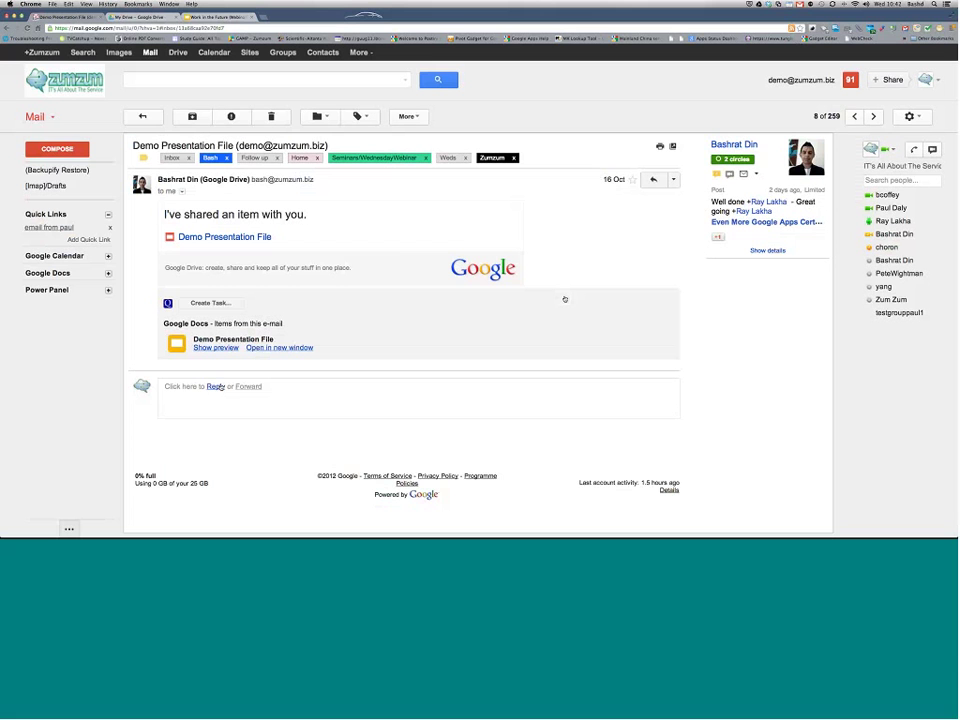
left_click(199, 348)
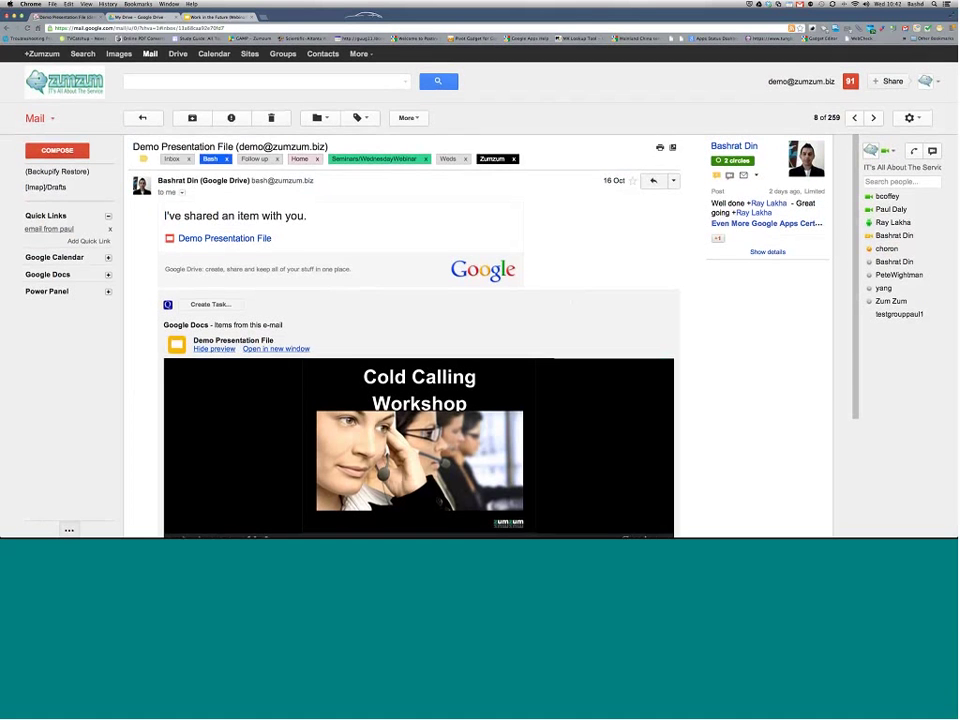
scroll(234, 493, "down", 3)
key("Right")
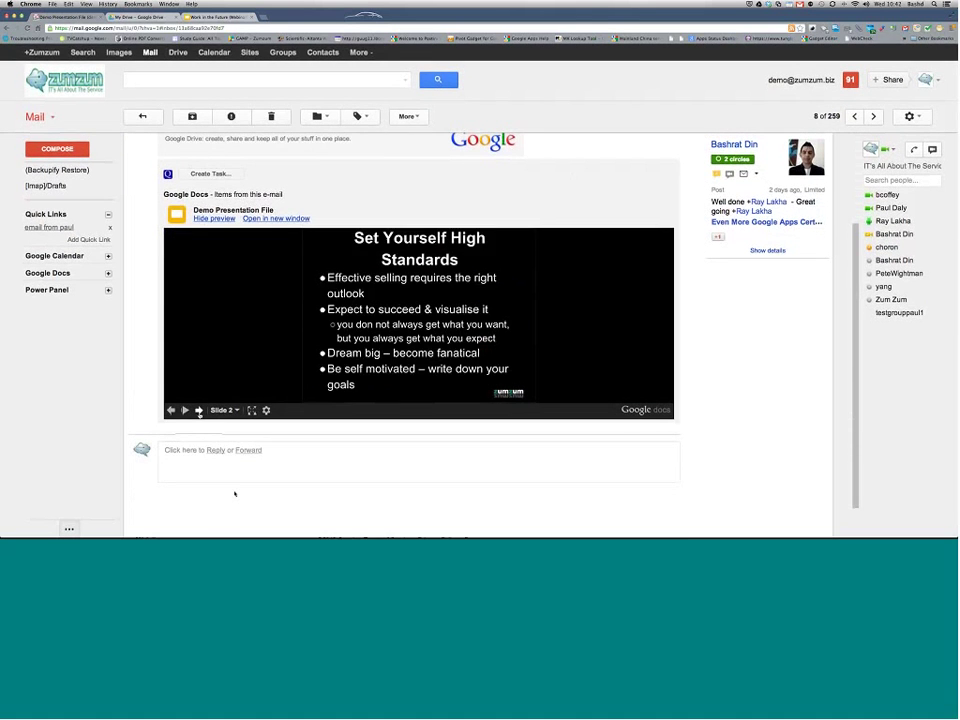
key("Right")
key("Right")
key("Right")
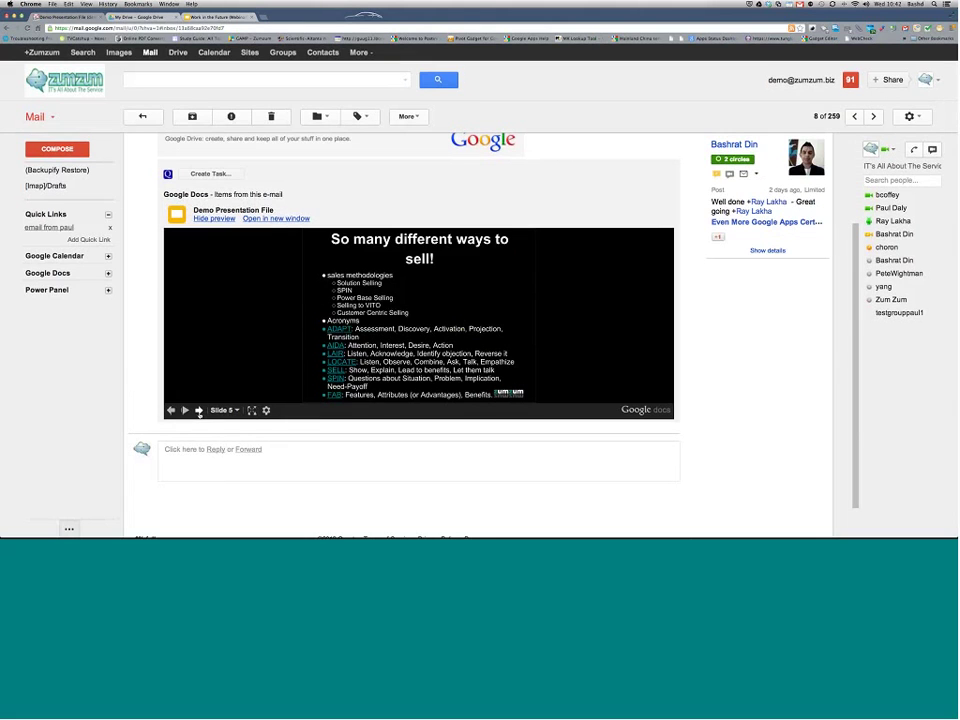
left_click(200, 168)
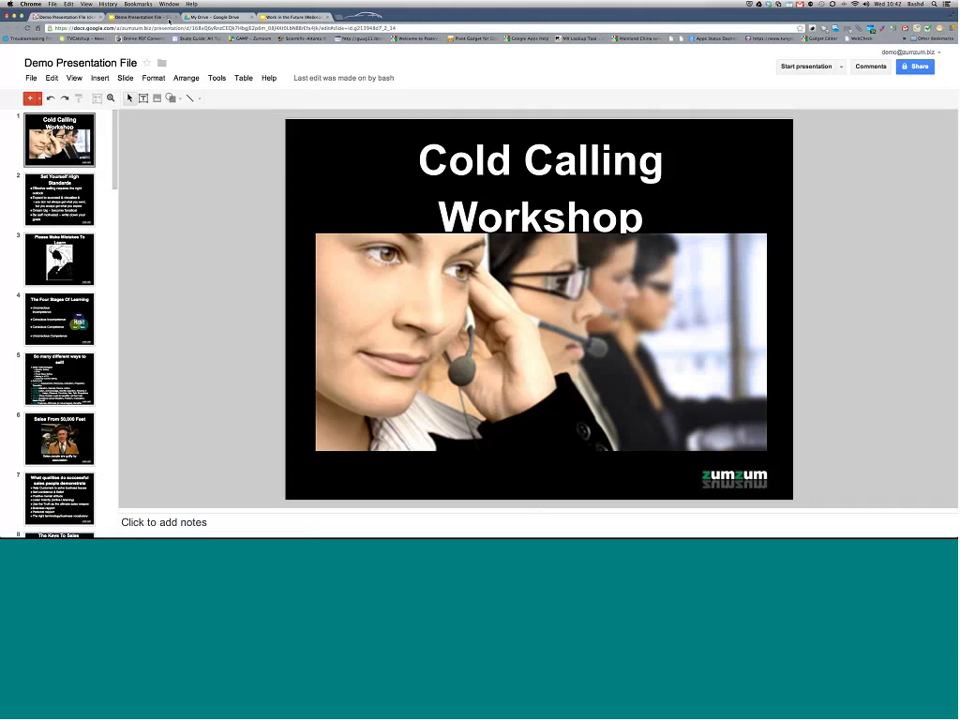
Step: Close the duplicate presentation tab and go back to Gmail's 259-conversation inbox
scroll(60, 320, "down", 3)
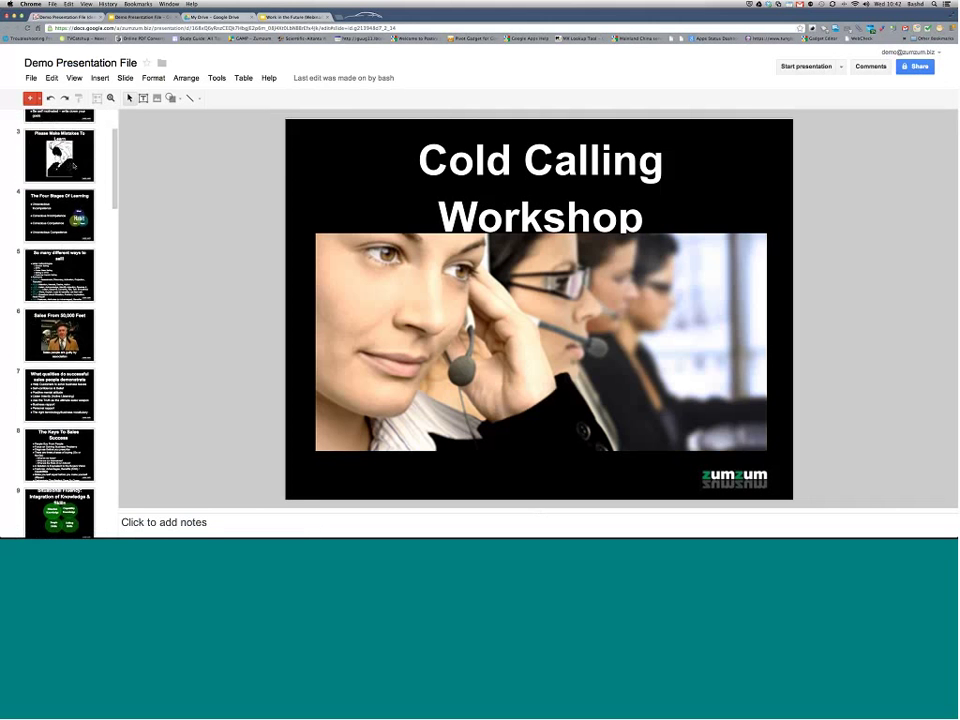
left_click(175, 17)
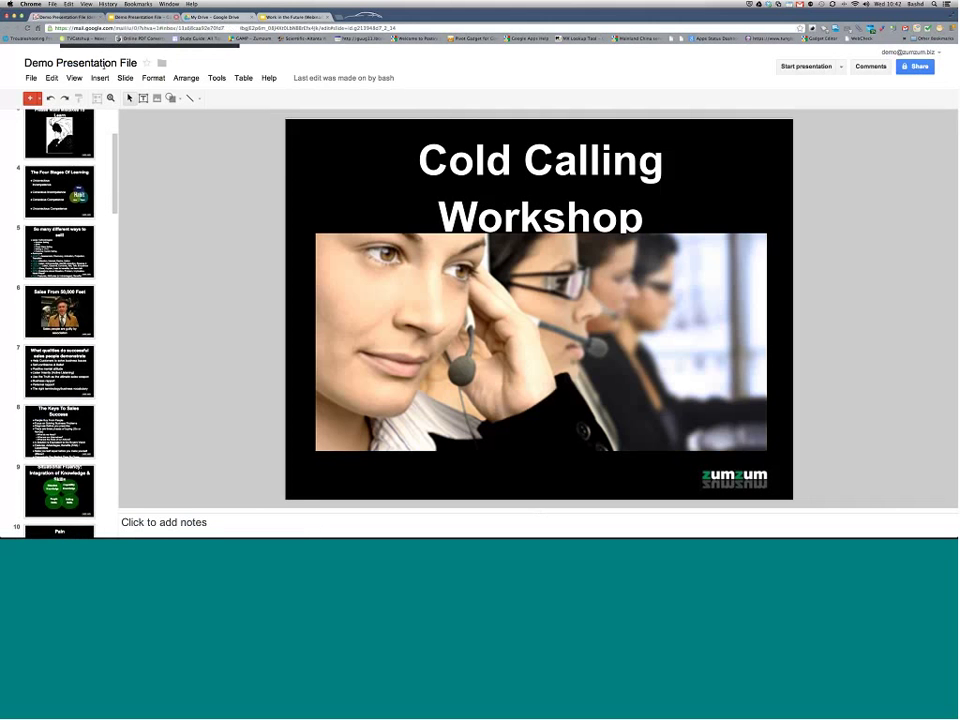
left_click(179, 17)
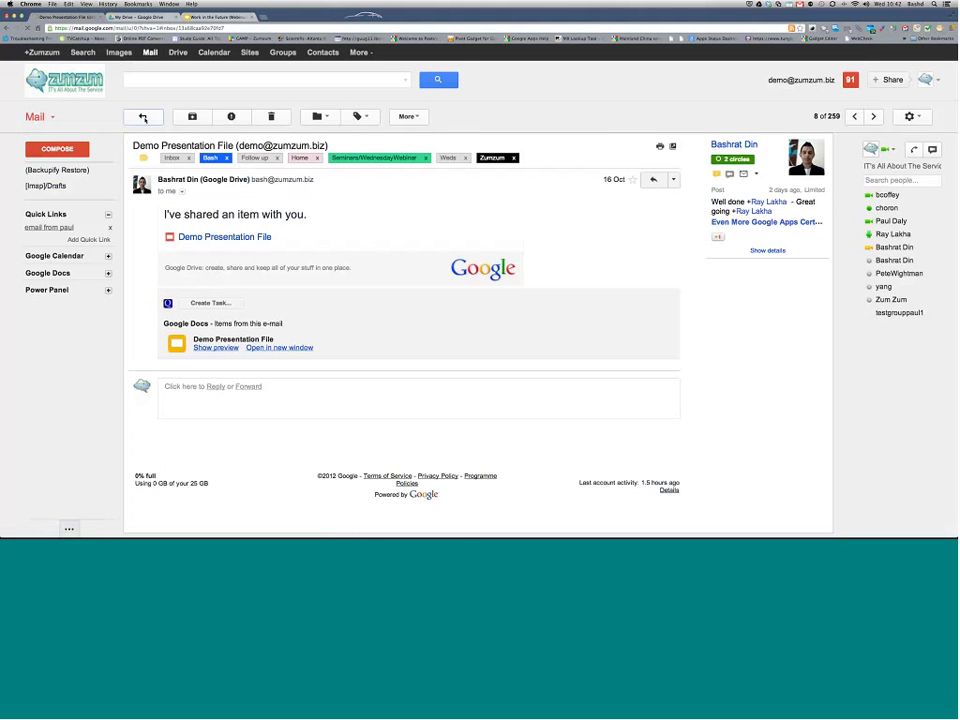
left_click(143, 117)
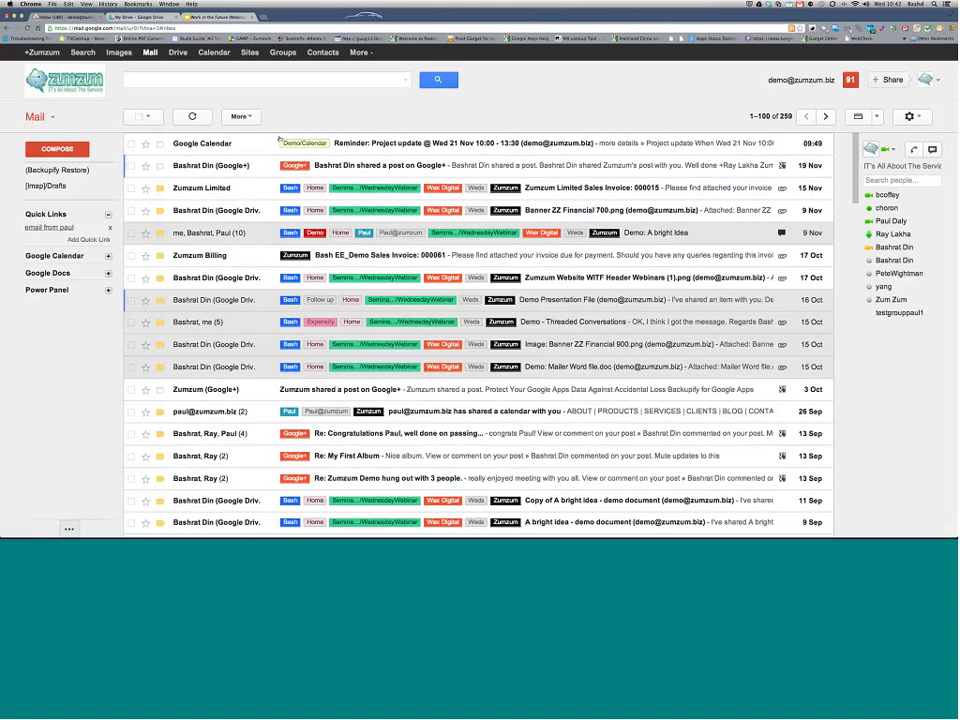
Step: Open the Google+ shared post email, then switch to Google Calendar's 19–25 Nov 2012 week
left_click(380, 165)
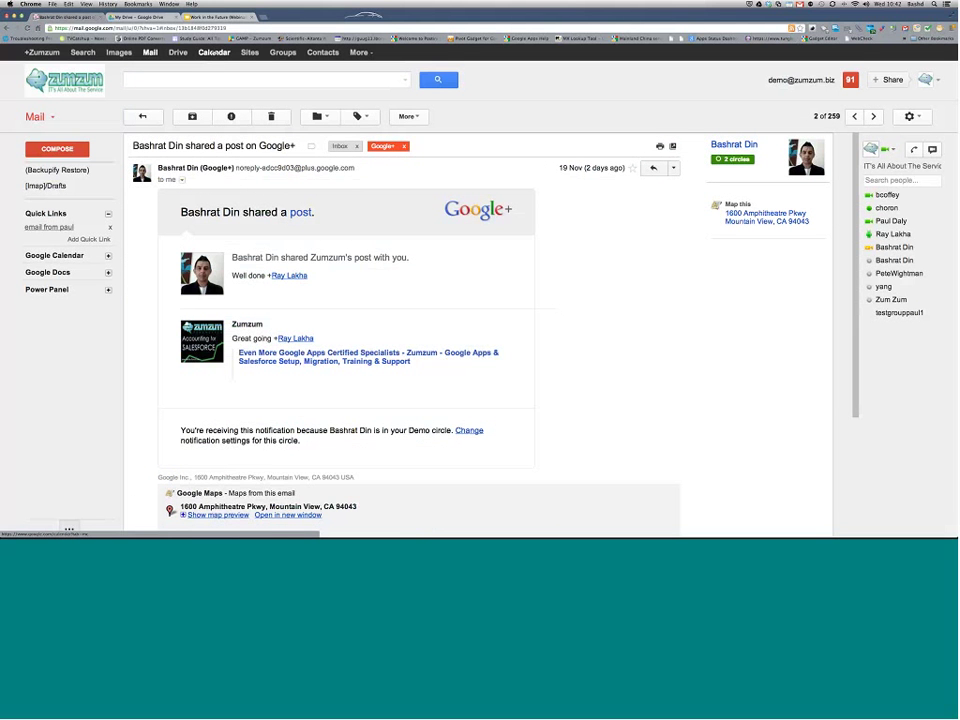
left_click(213, 52)
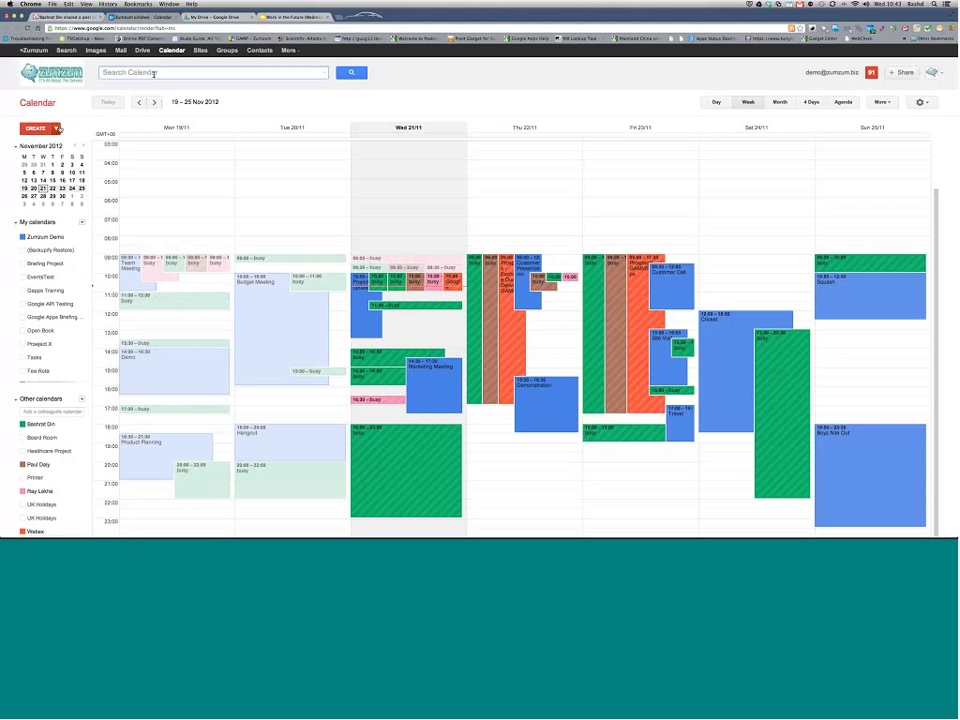
Step: Quick-add 'Lunch with BRian this saturday at 1pm' and display only the Zumzum Demo calendar
left_click(57, 128)
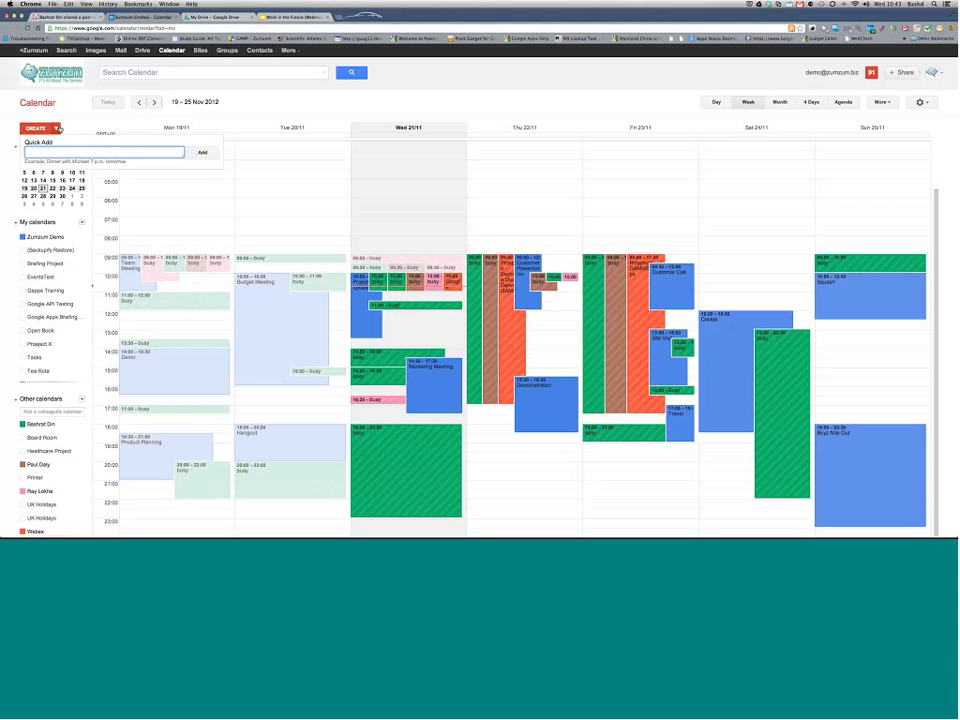
type("Lunch with BRian this saturday a")
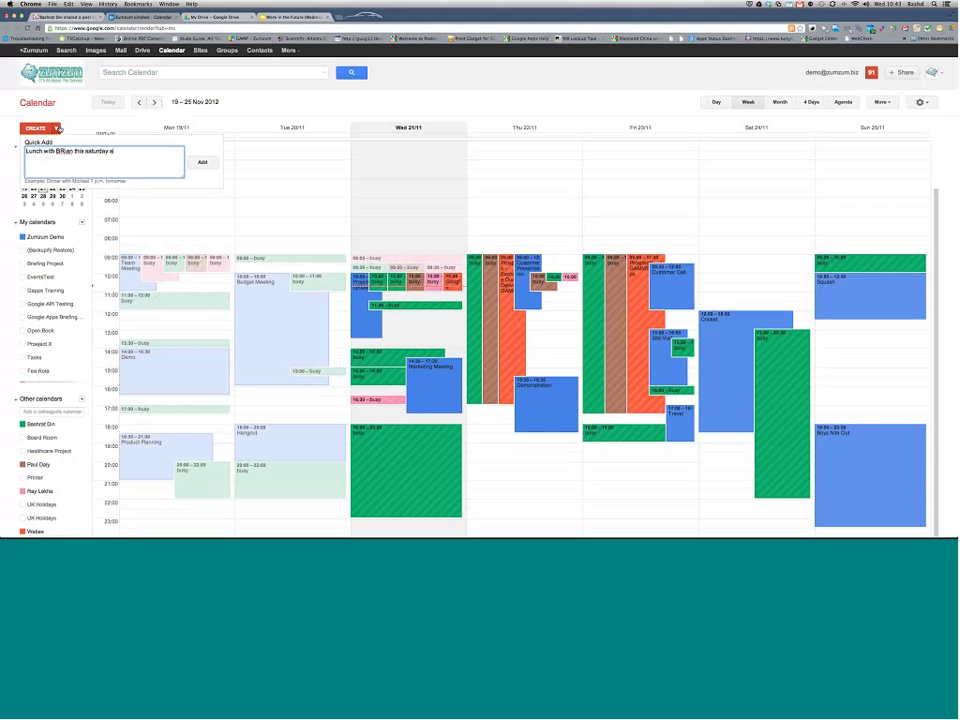
type("t 1pm")
key("Return")
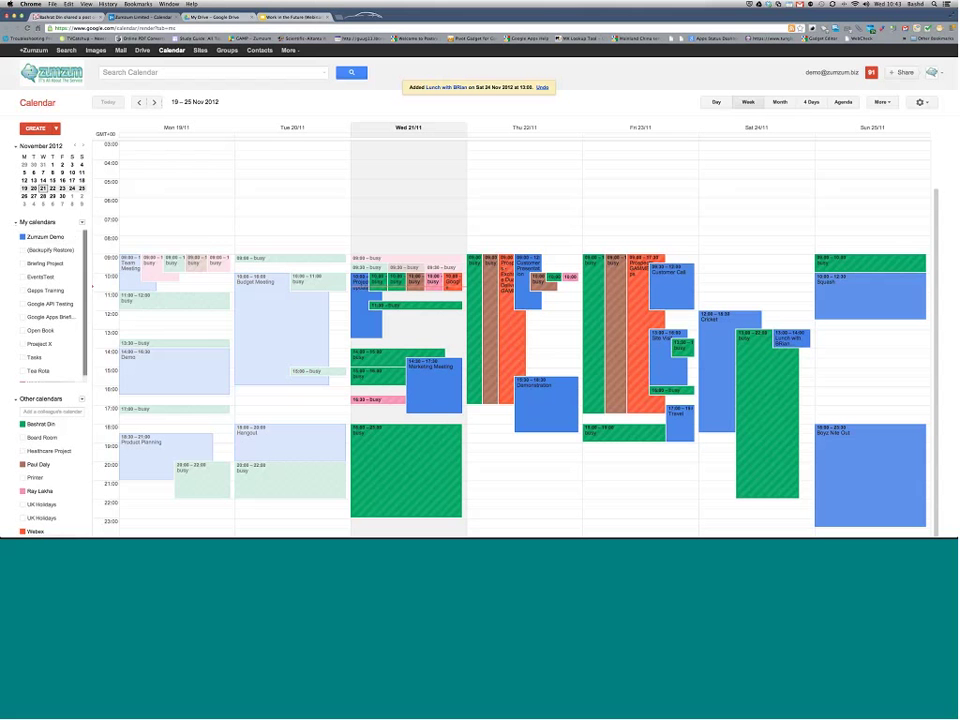
left_click(75, 237)
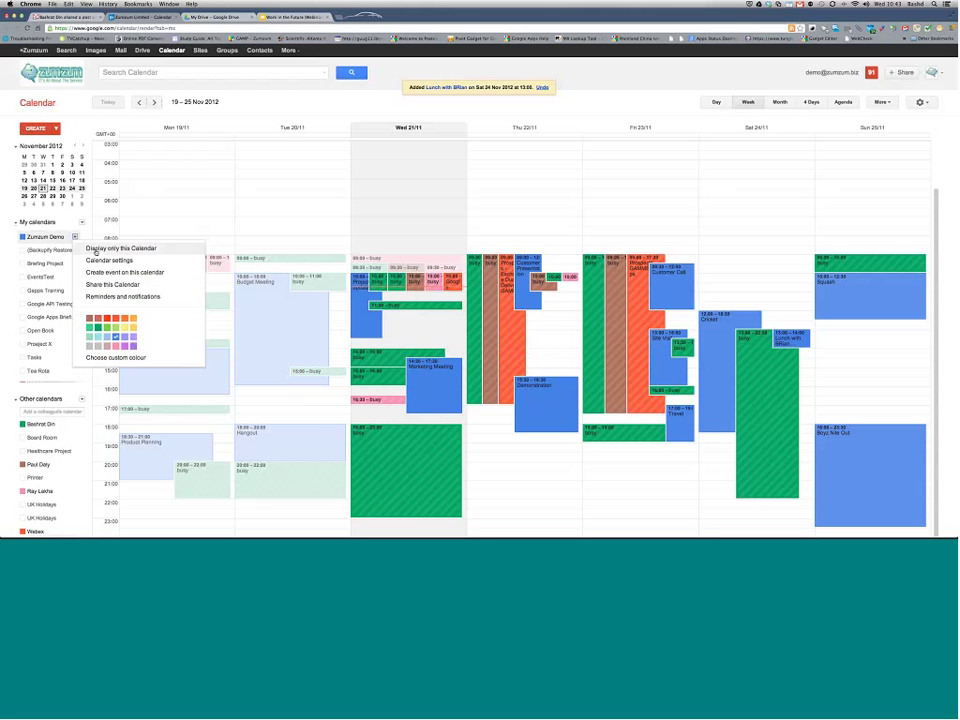
left_click(97, 248)
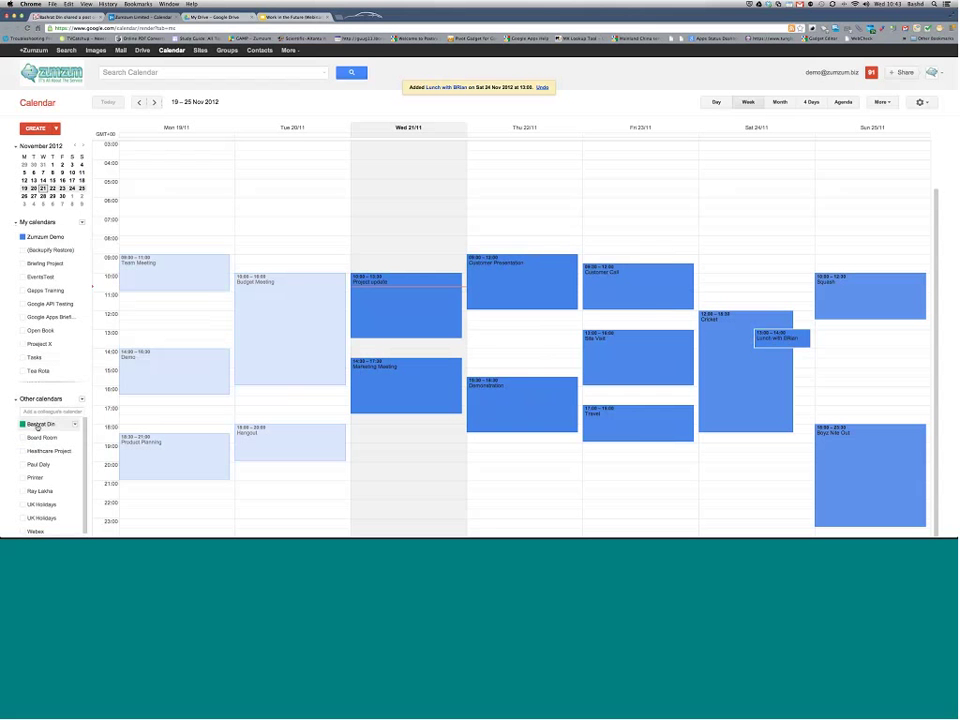
Step: Overlay three colleagues' calendars on the week and start a new 22/11/2012 19:30–20:30 event
left_click(38, 425)
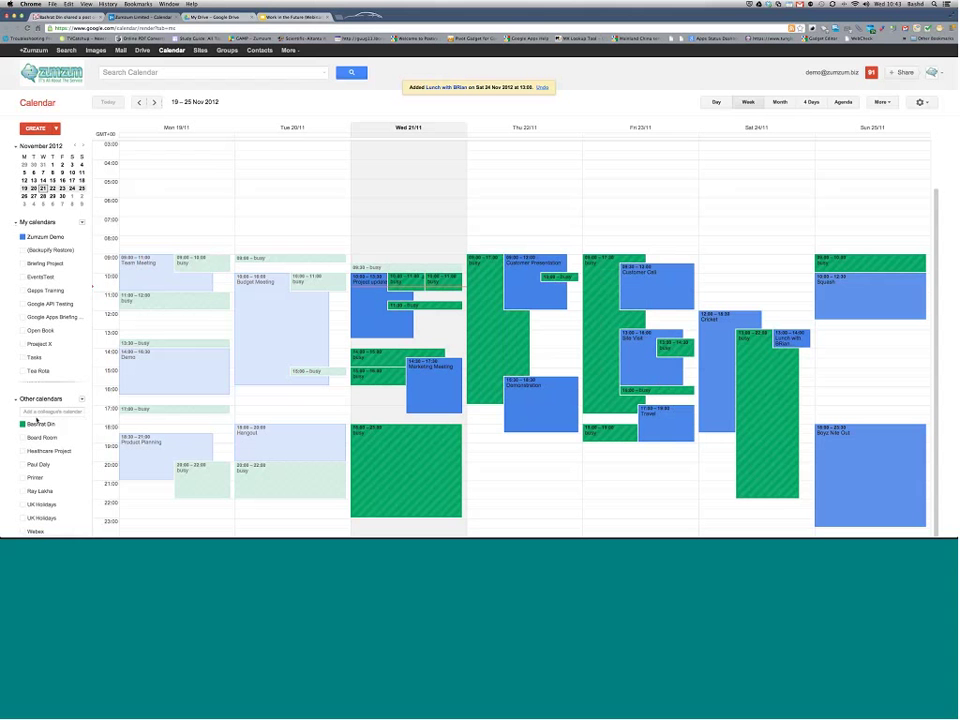
left_click(38, 465)
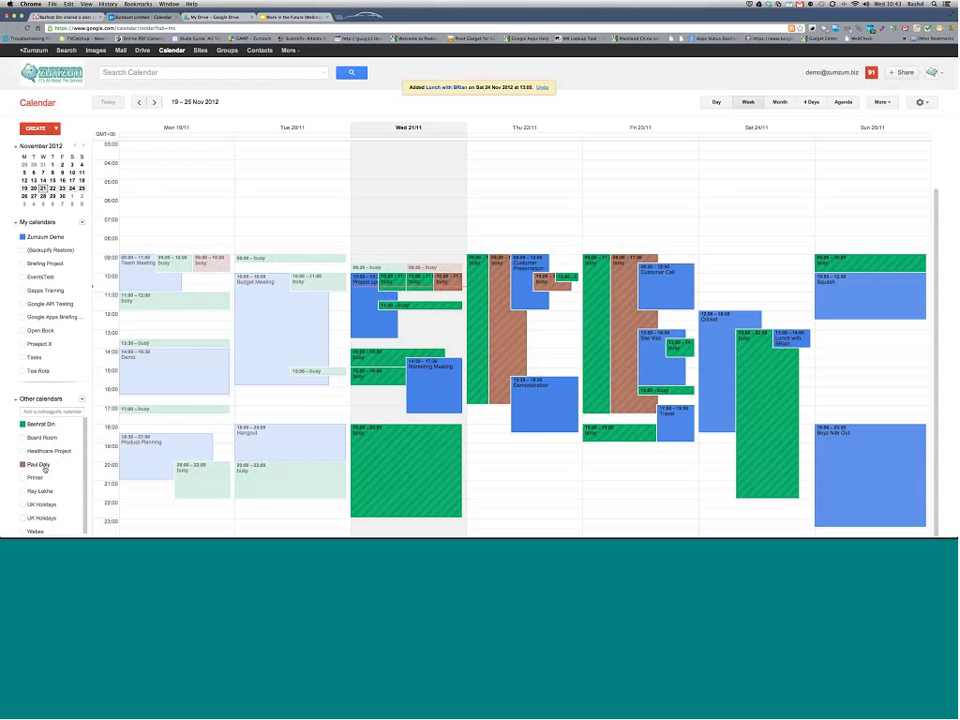
left_click(39, 491)
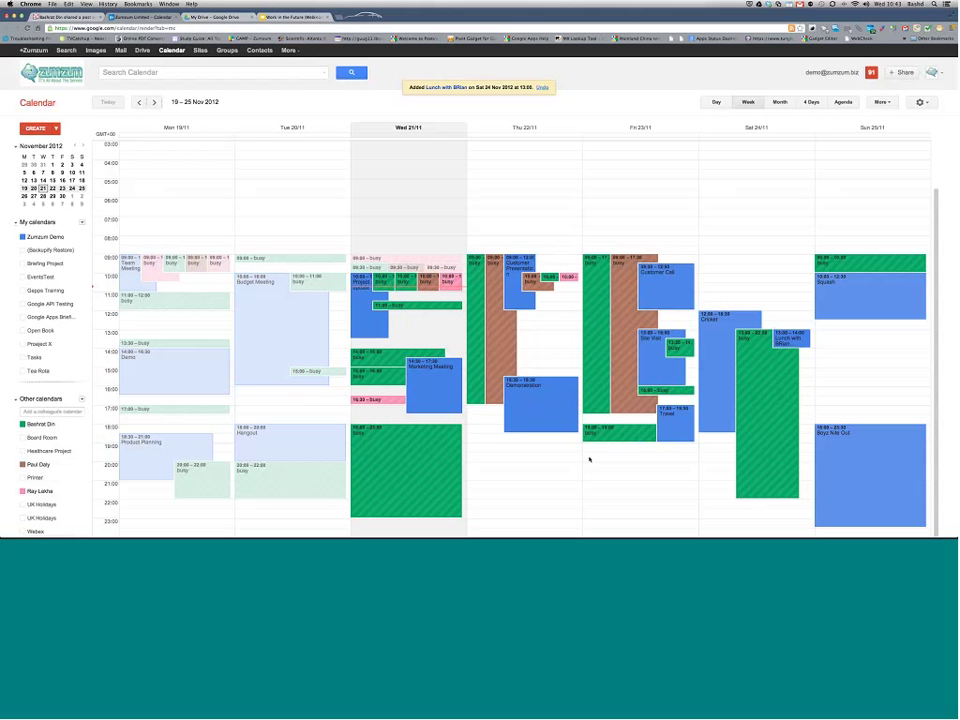
key("c")
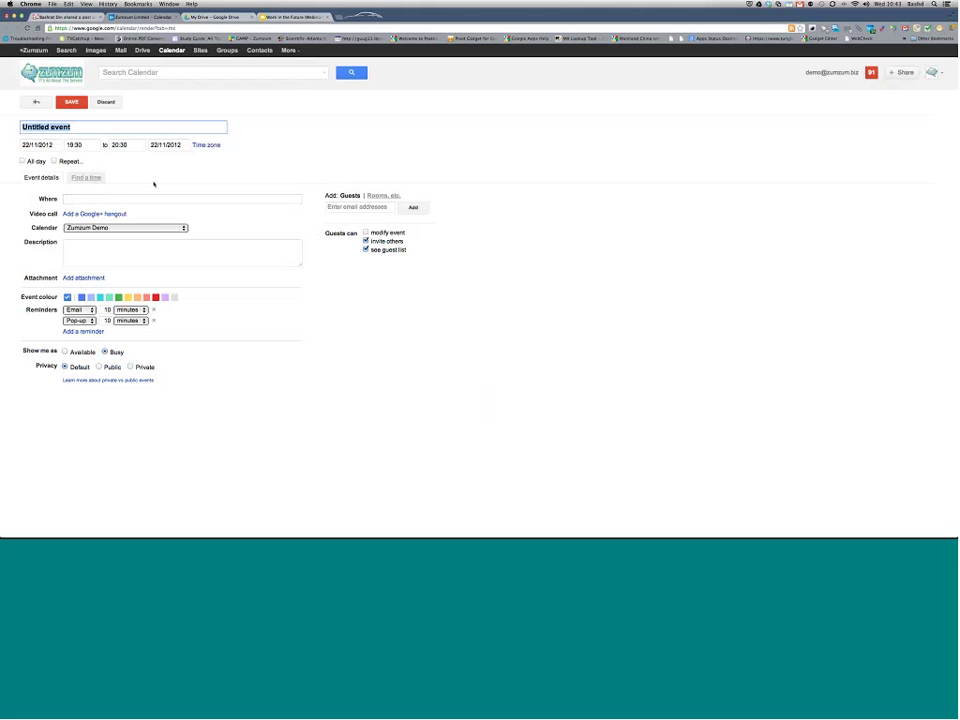
Step: Title the event 'demo Even' and add two suggested colleagues as guests
type("demo Even")
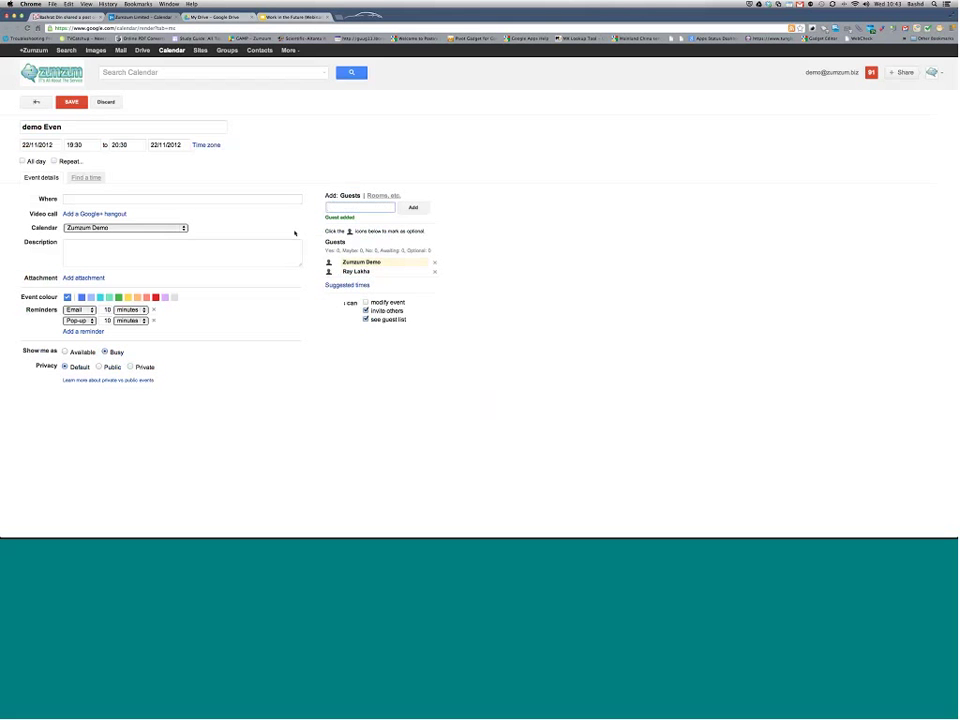
type("paul")
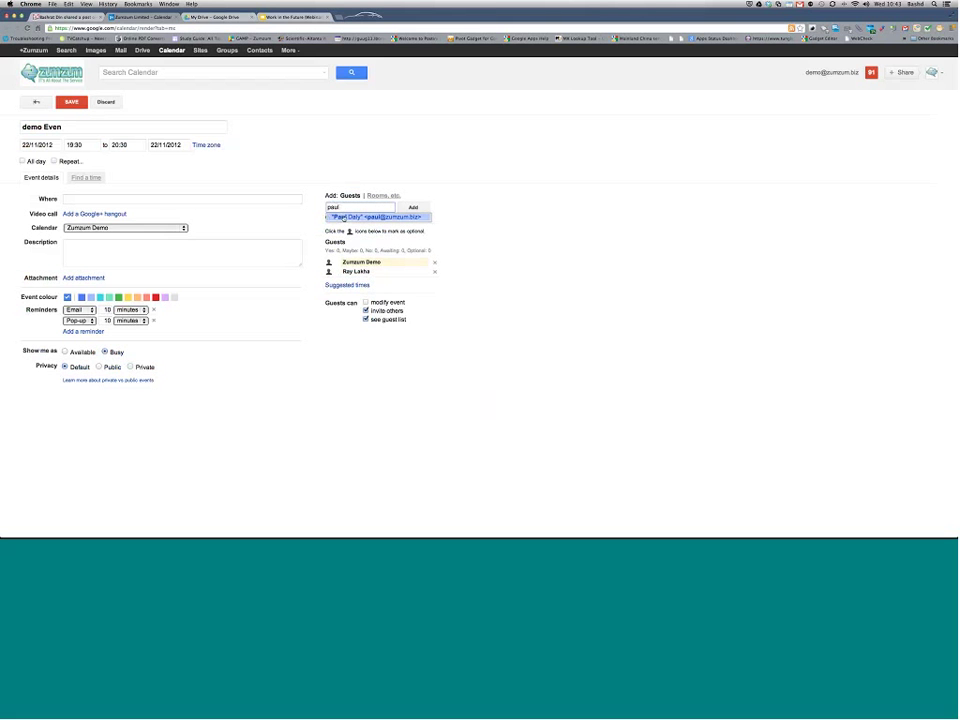
left_click(351, 217)
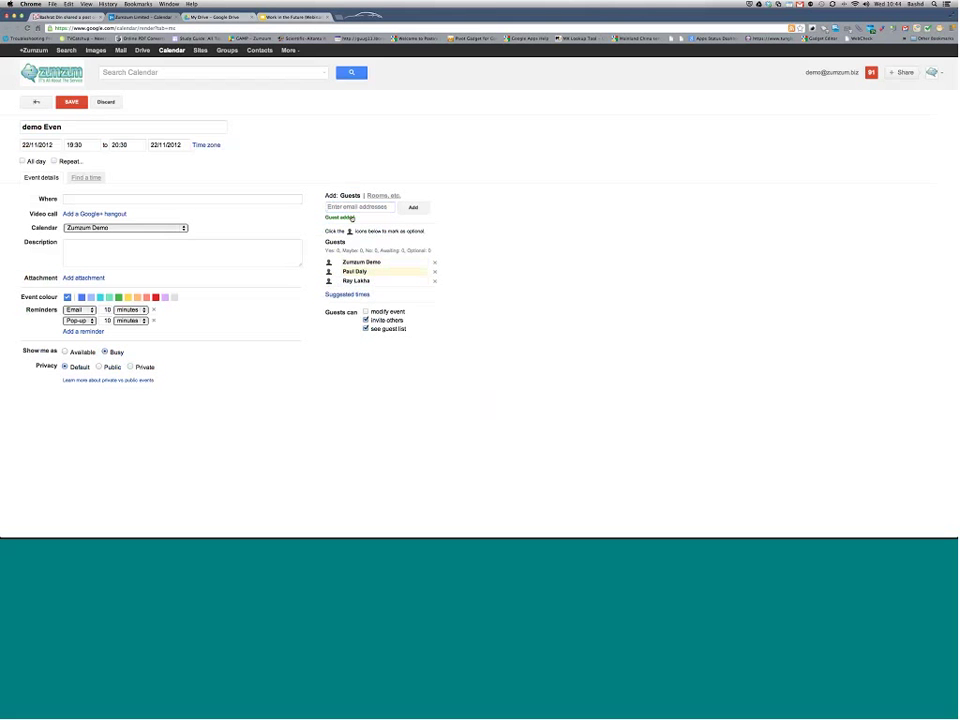
key("Escape")
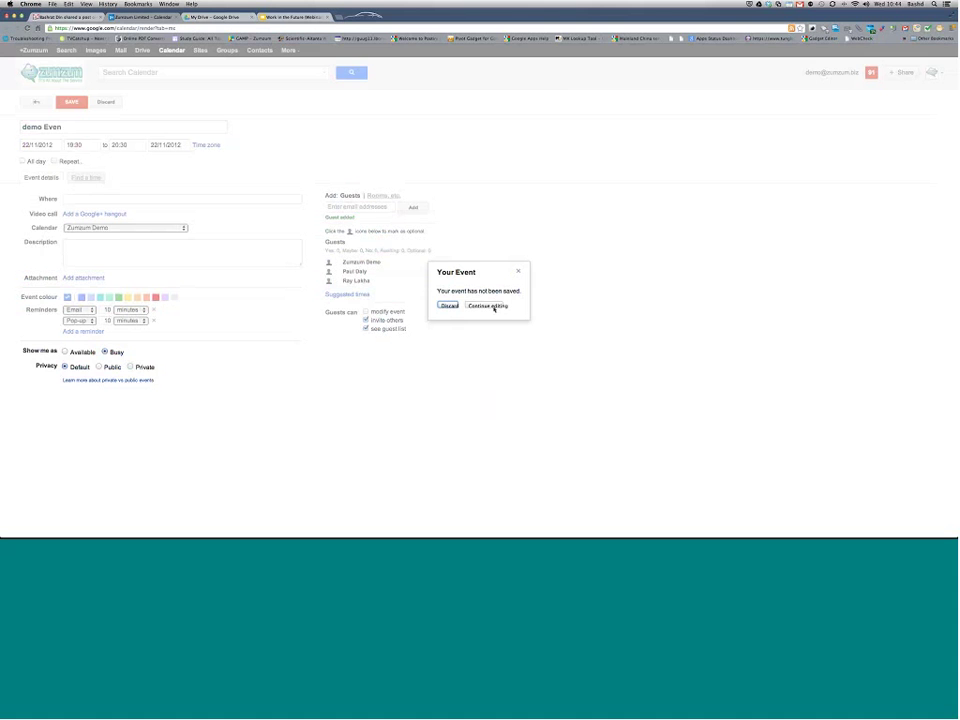
left_click(487, 306)
left_click(360, 206)
type("bash")
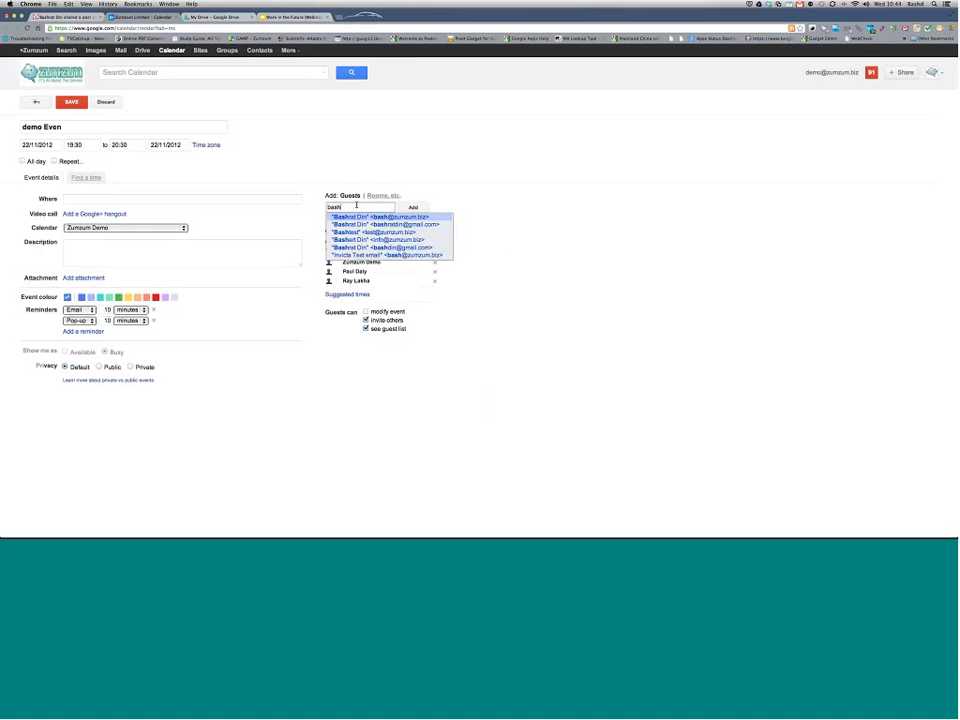
left_click(402, 216)
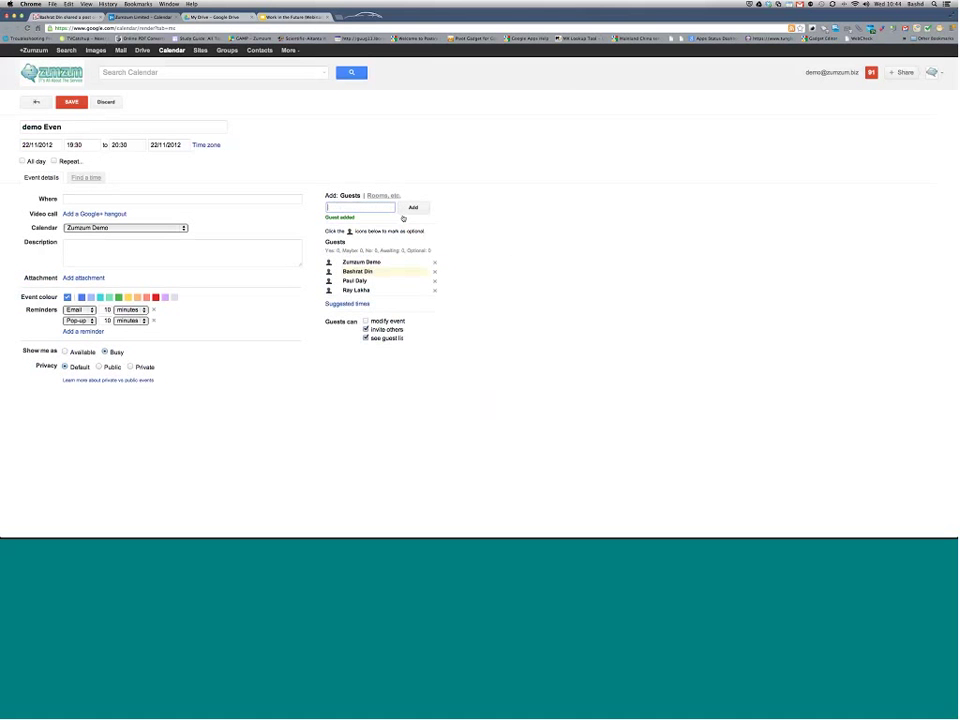
Step: Book the Webex room for the event and compare everyone's schedules for 22 Nov
left_click(383, 195)
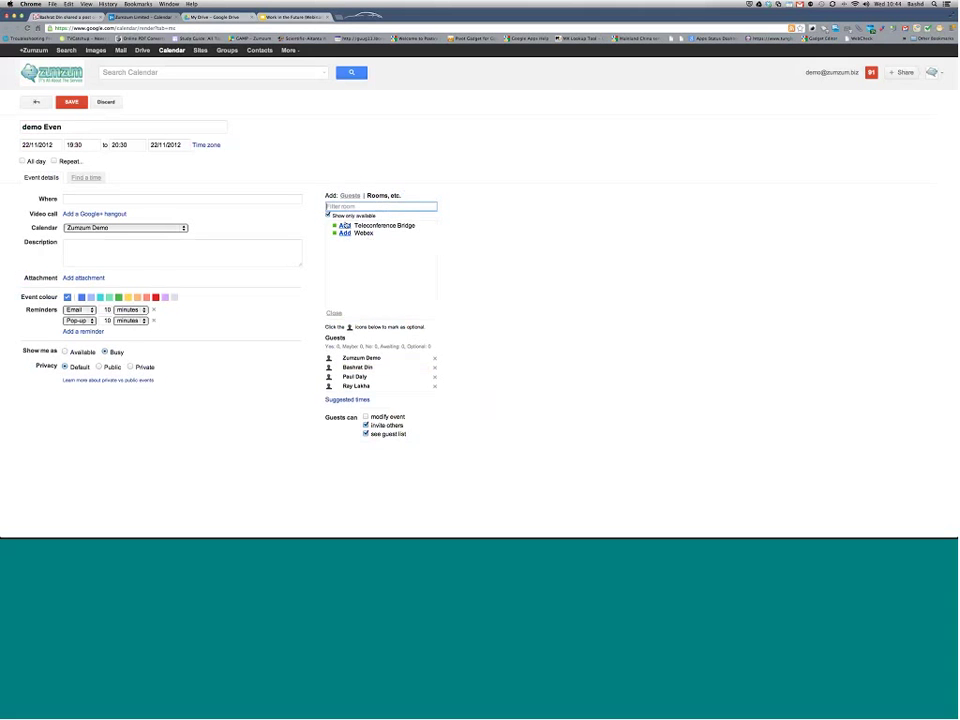
left_click(344, 233)
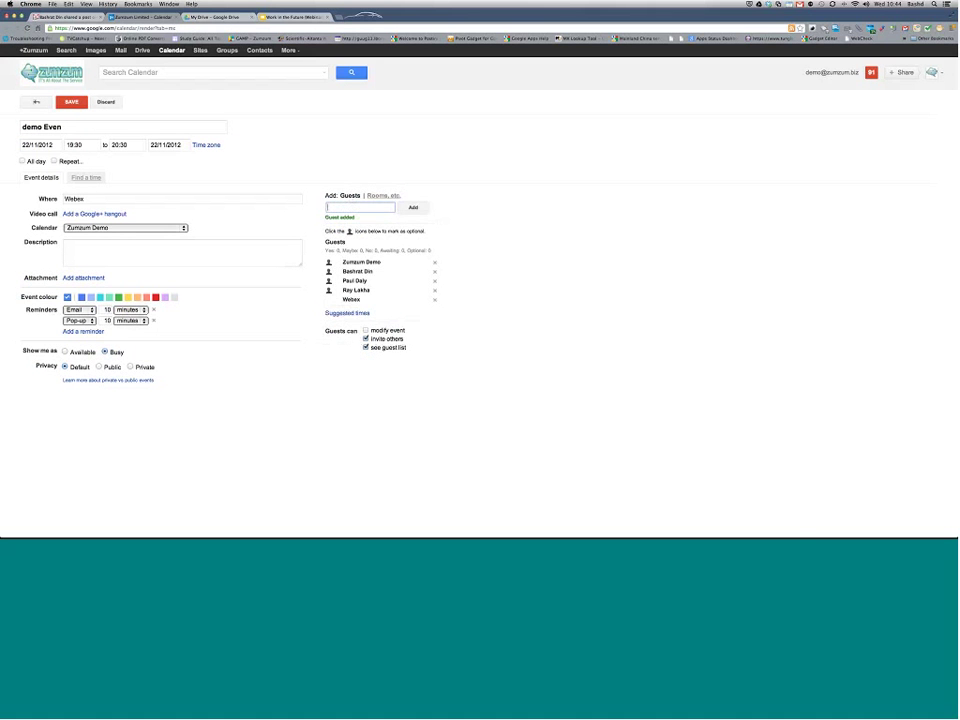
left_click(84, 178)
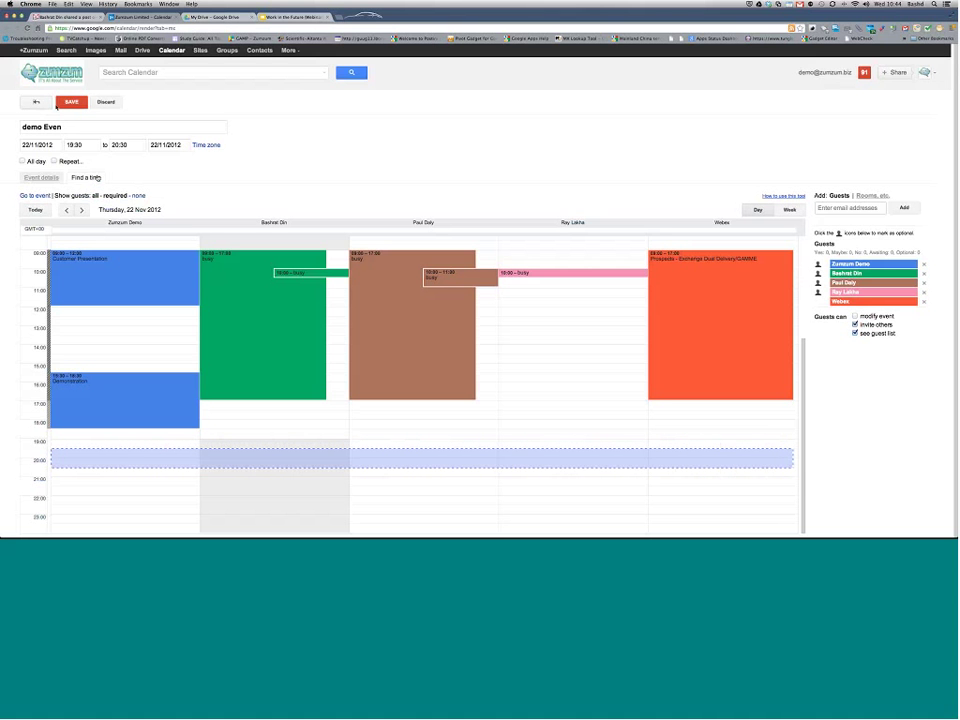
Step: Discard the unsaved demo event and show the fully expanded agenda from 1 November
left_click(37, 103)
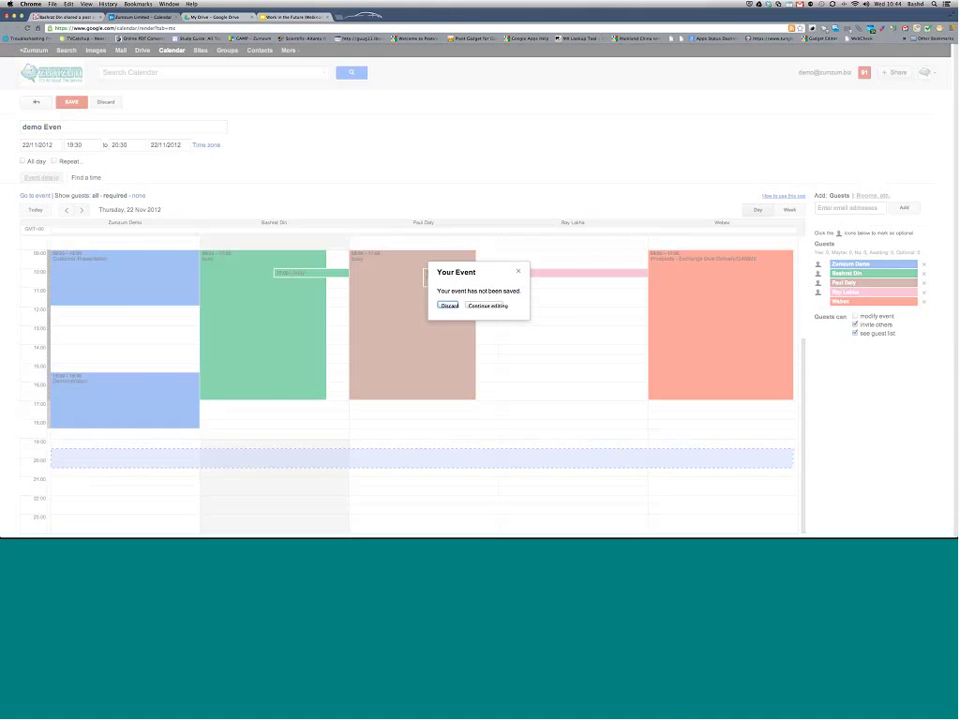
key("Return")
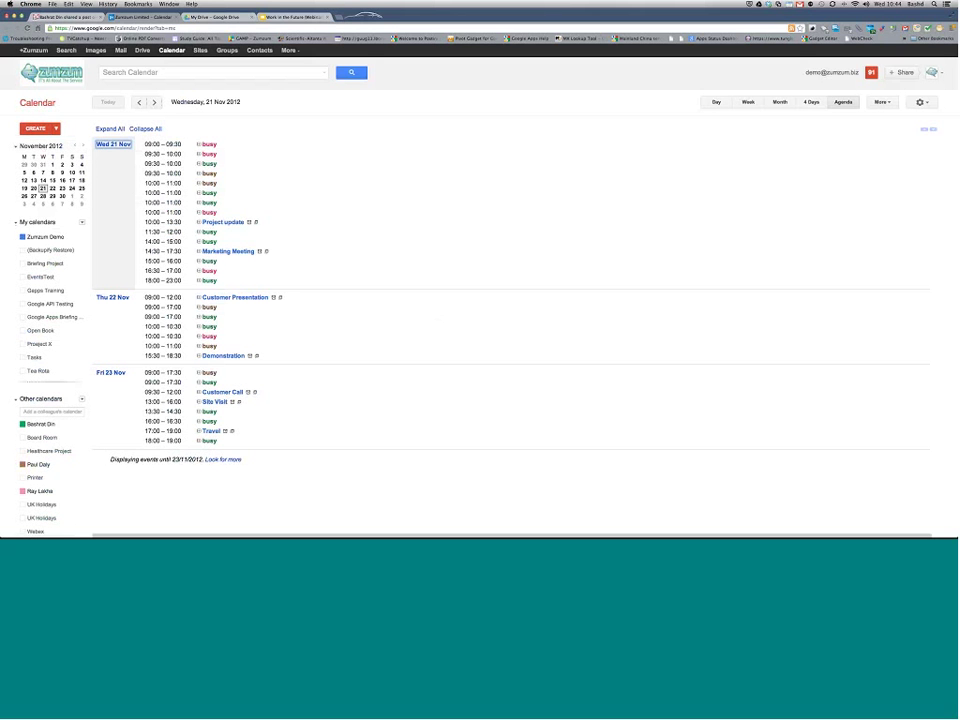
key("Tab")
left_click(108, 129)
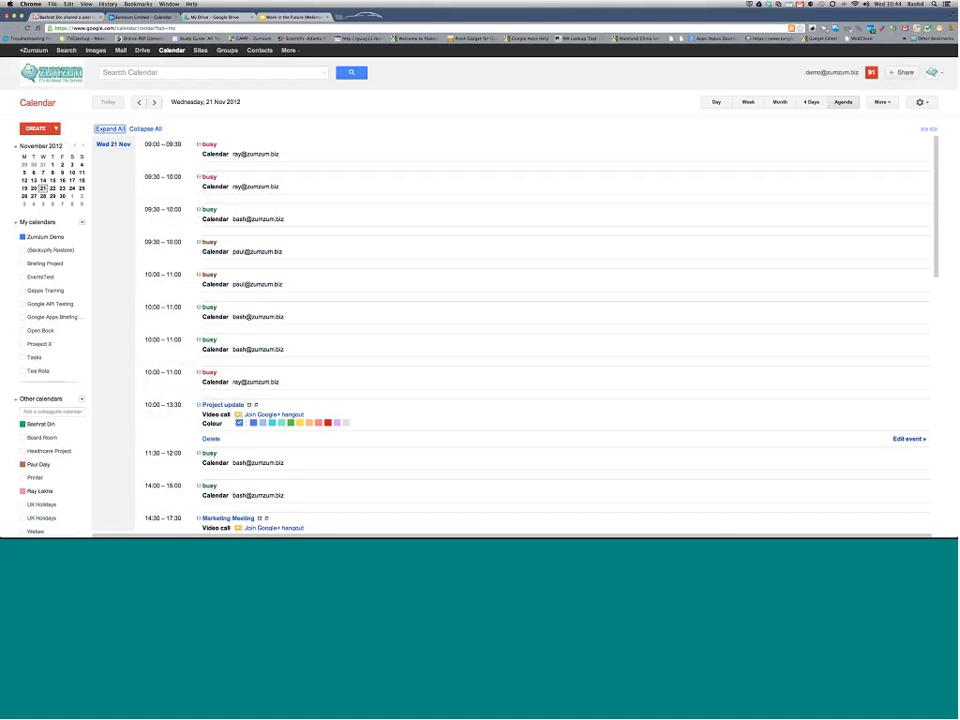
left_click(53, 164)
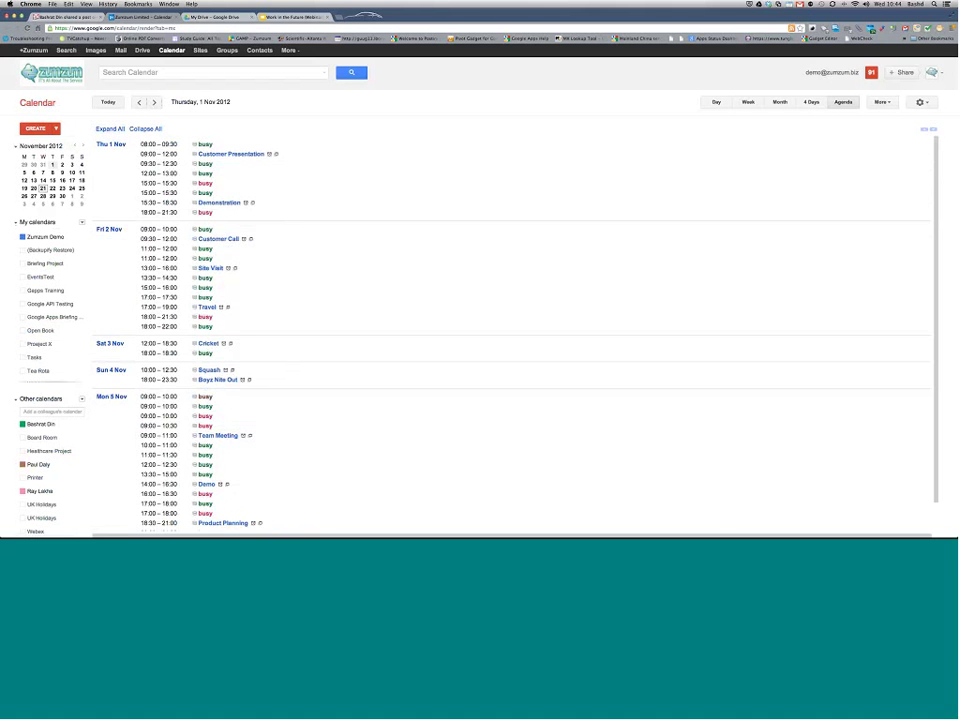
Step: Start a 1 Nov event with a Google hangout, discard it, and close the extra Drive tab
key("c")
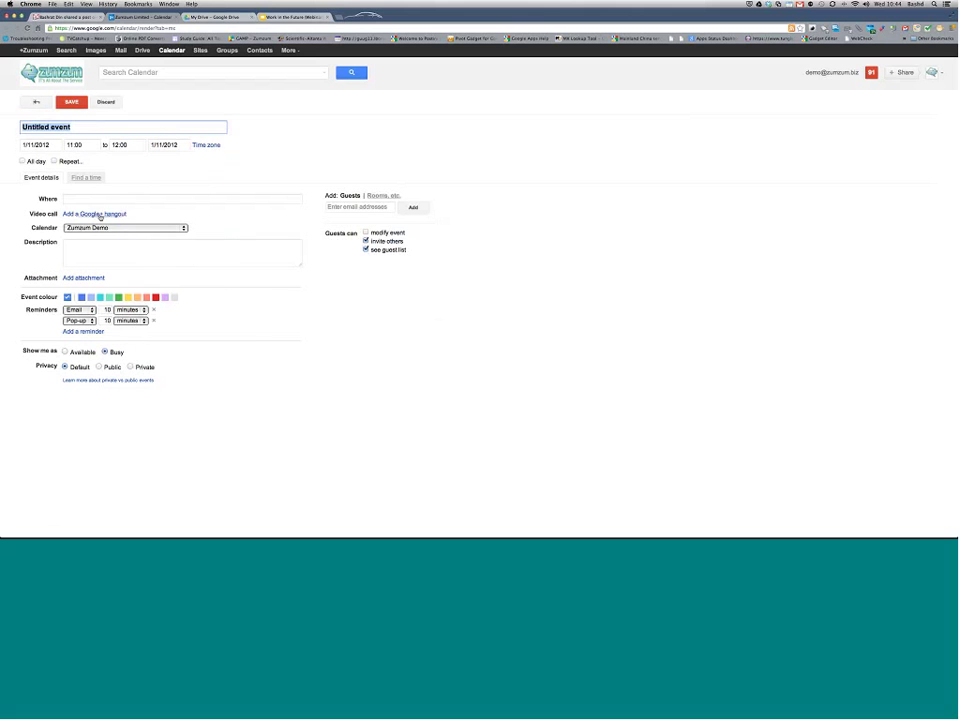
triple_click(99, 215)
left_click(99, 215)
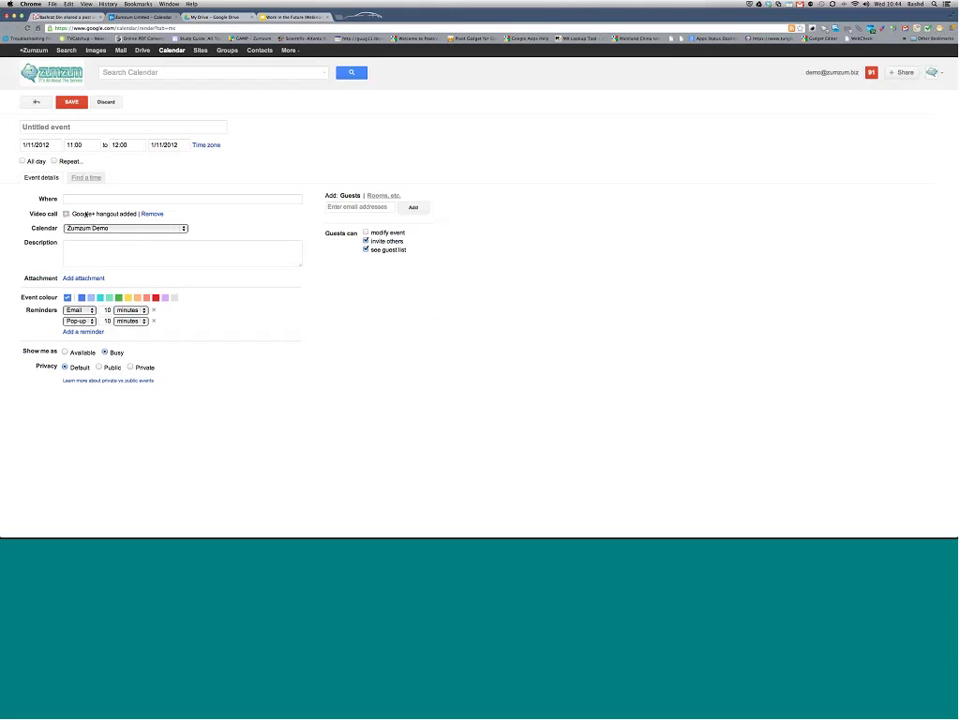
left_click(104, 102)
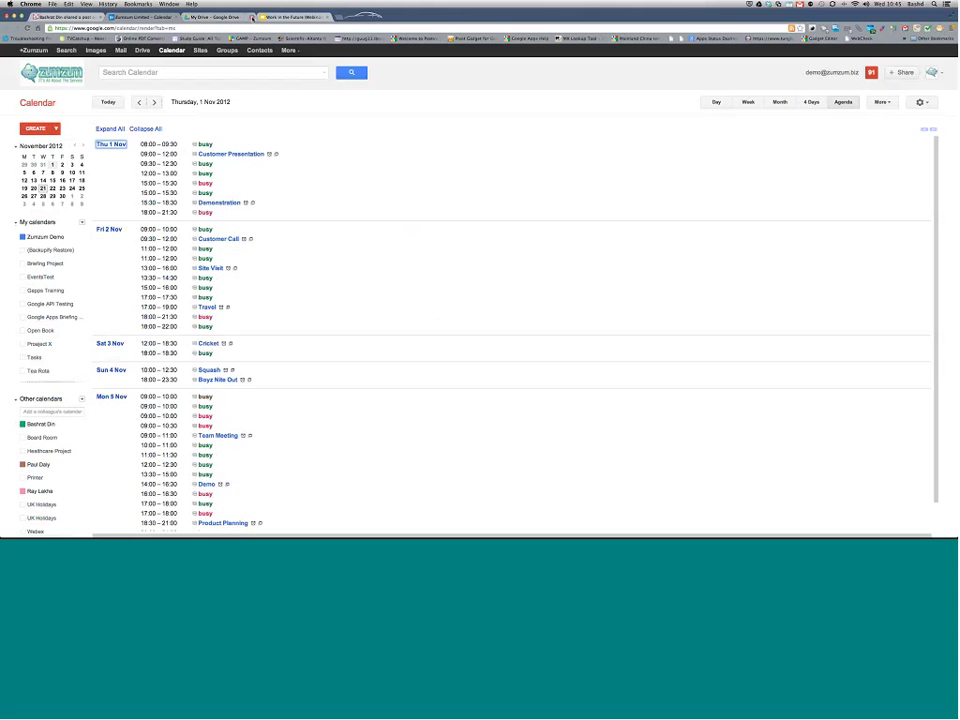
left_click(252, 17)
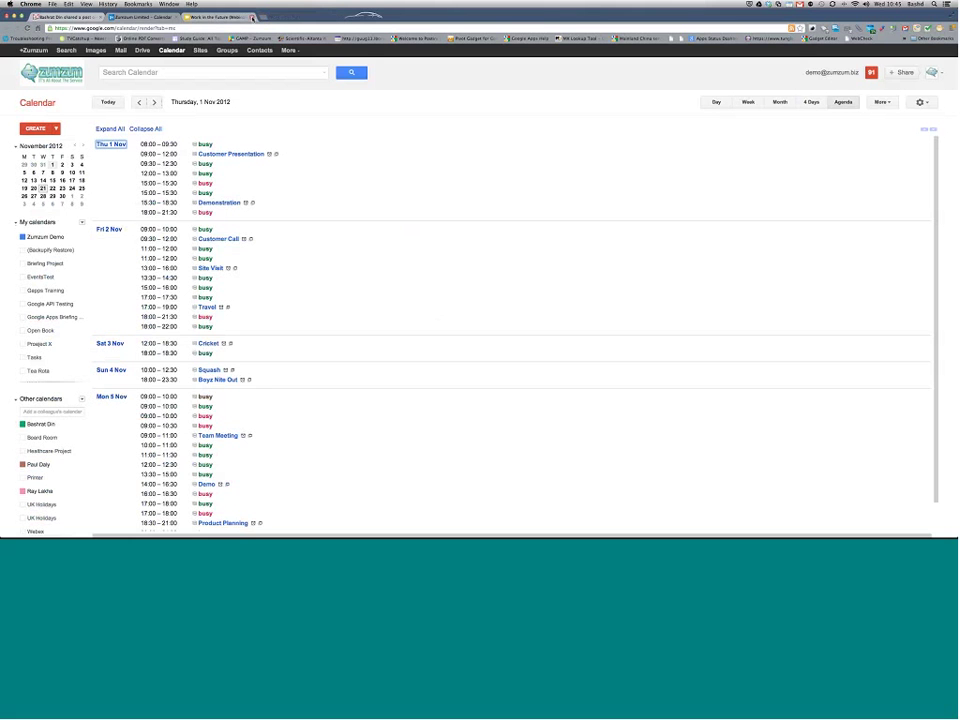
Step: Go to My Drive and choose Upload > Files... from the CREATE area
left_click(145, 51)
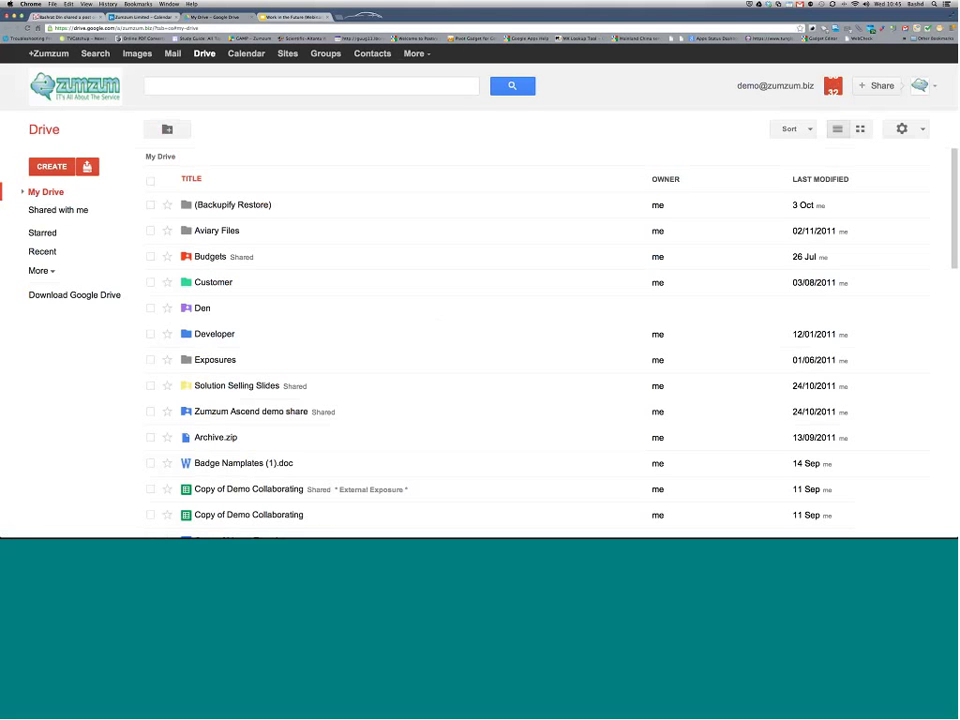
left_click(60, 166)
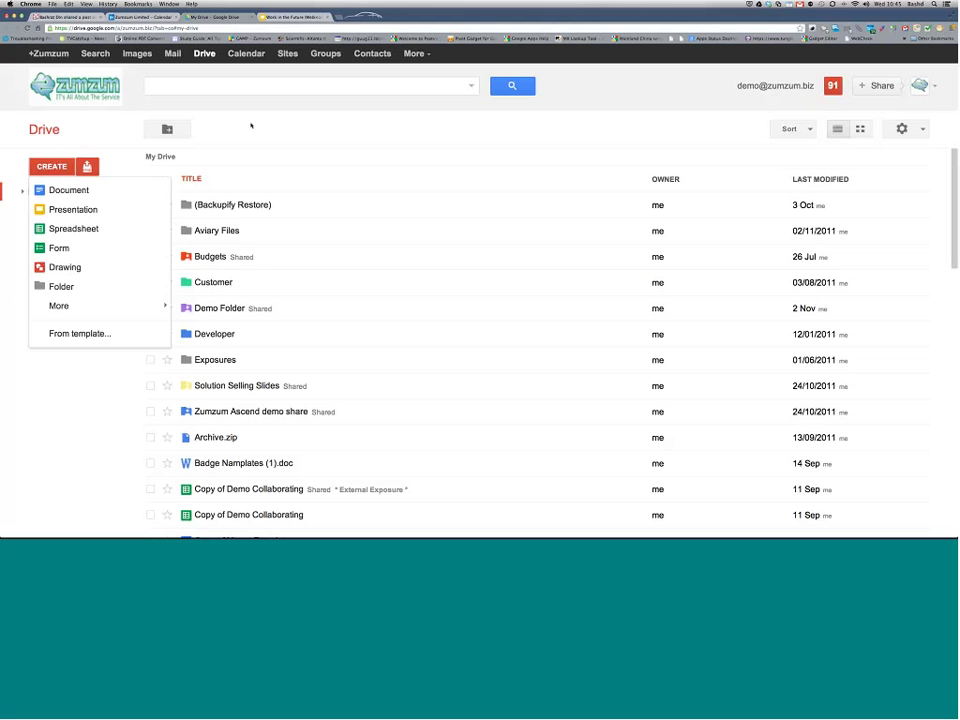
left_click(87, 166)
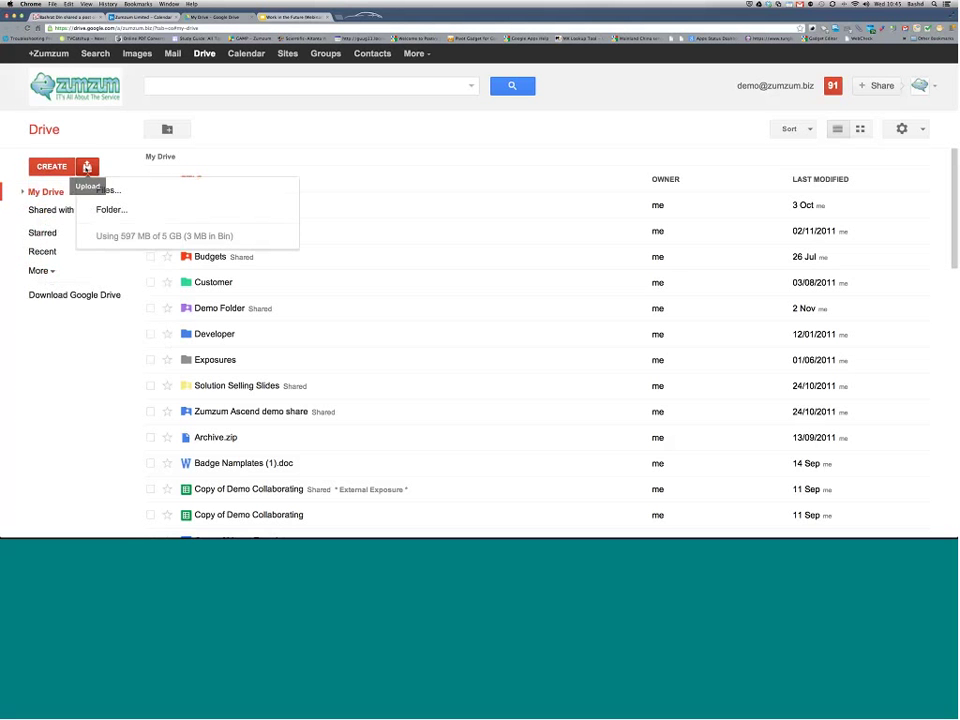
left_click(112, 195)
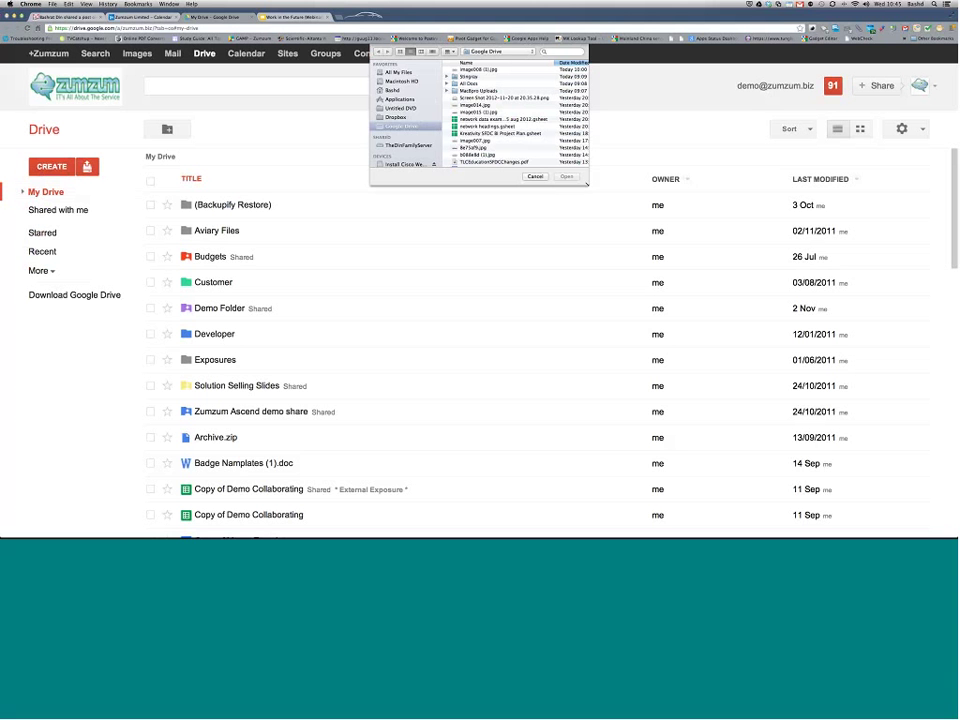
Step: Upload Screen Shot 2012-10-17 at 10.13.32.png from the home folder to My Drive
left_click_drag(587, 184, 599, 209)
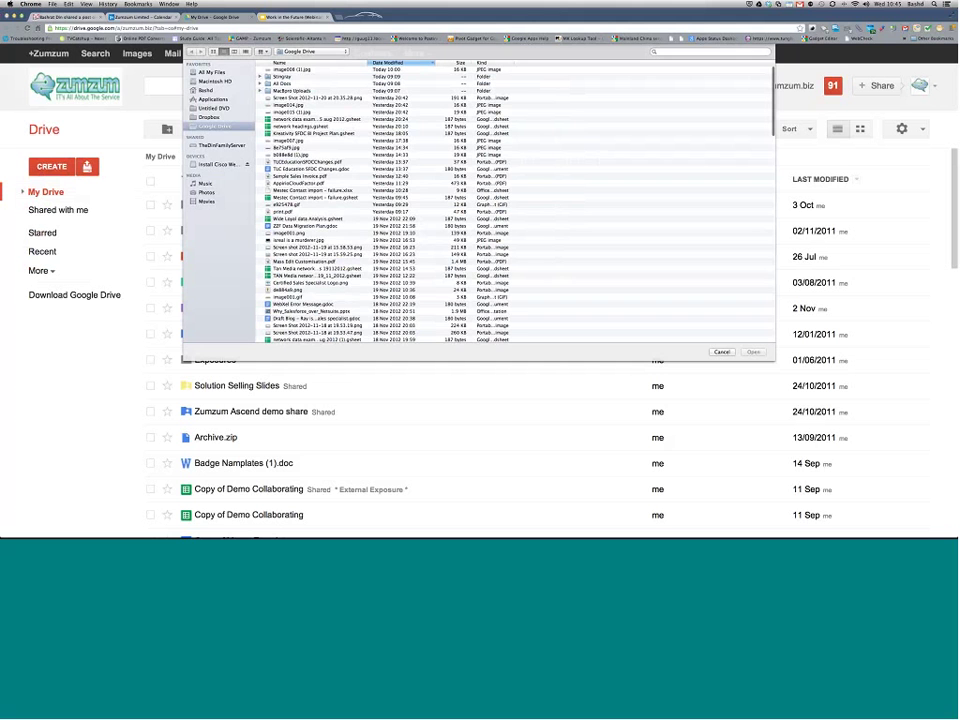
left_click(207, 91)
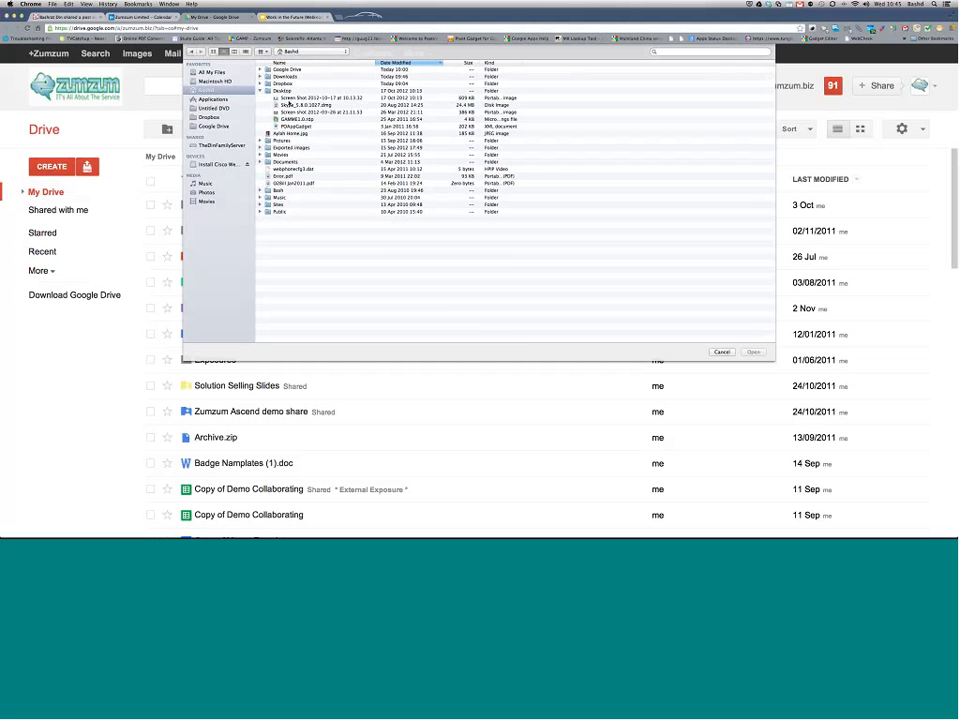
left_click(288, 98)
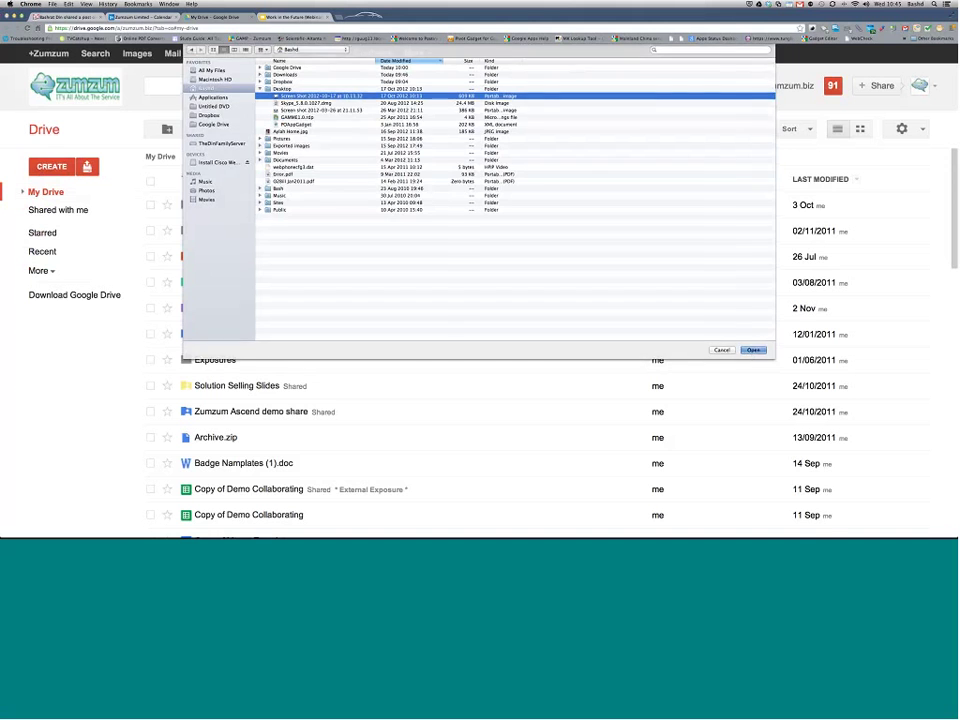
left_click(753, 349)
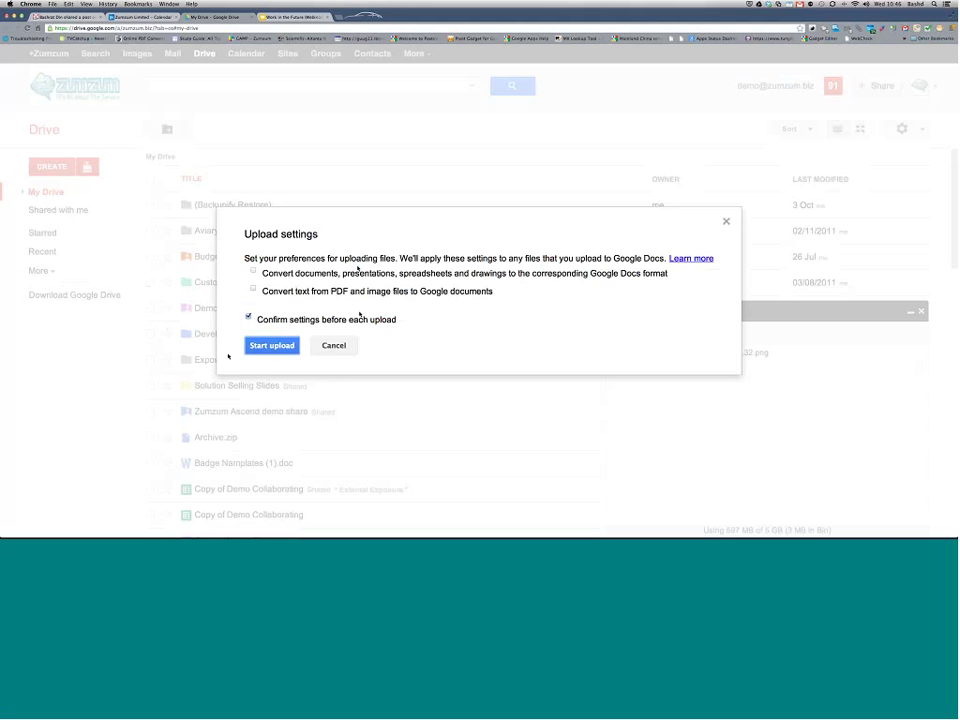
left_click(268, 347)
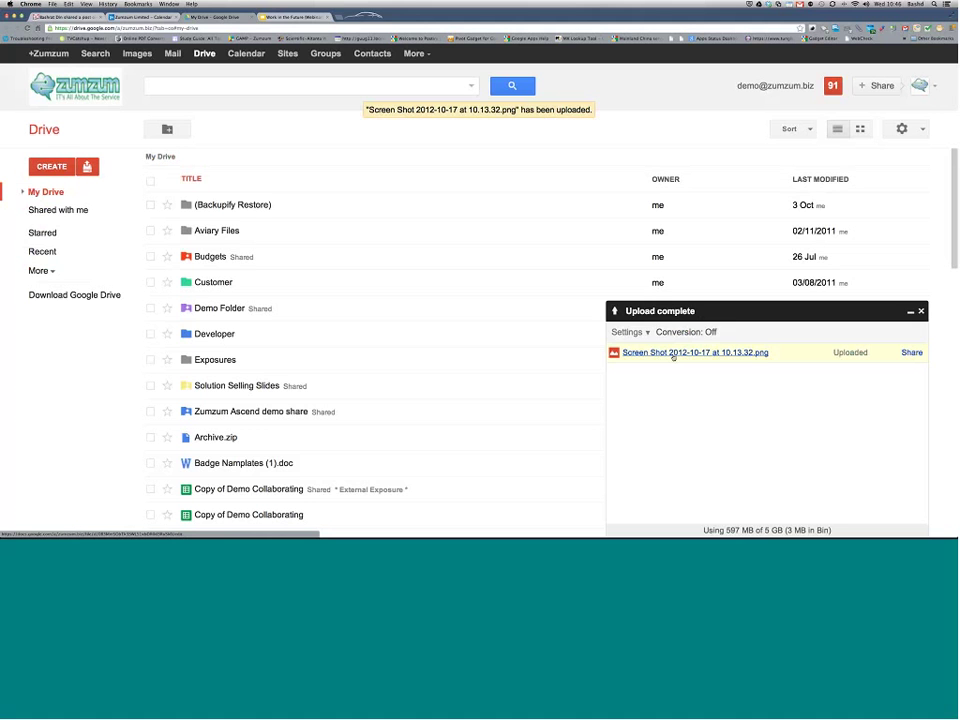
Step: Preview the uploaded screenshot, close the preview, and open Demo Folder
left_click(673, 354)
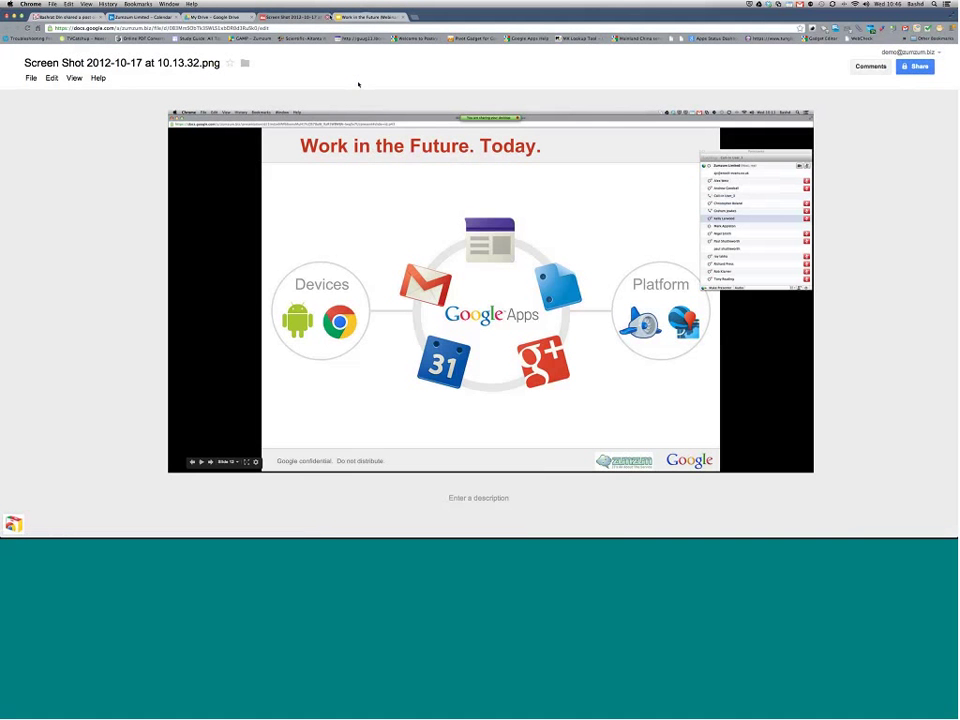
key("super+w")
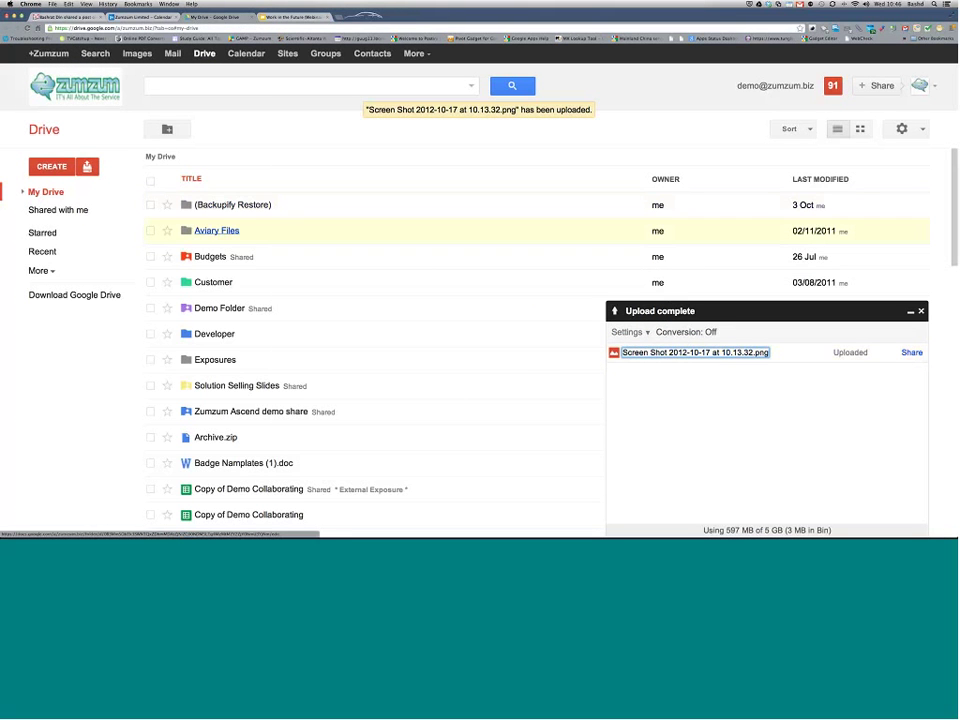
left_click(219, 308)
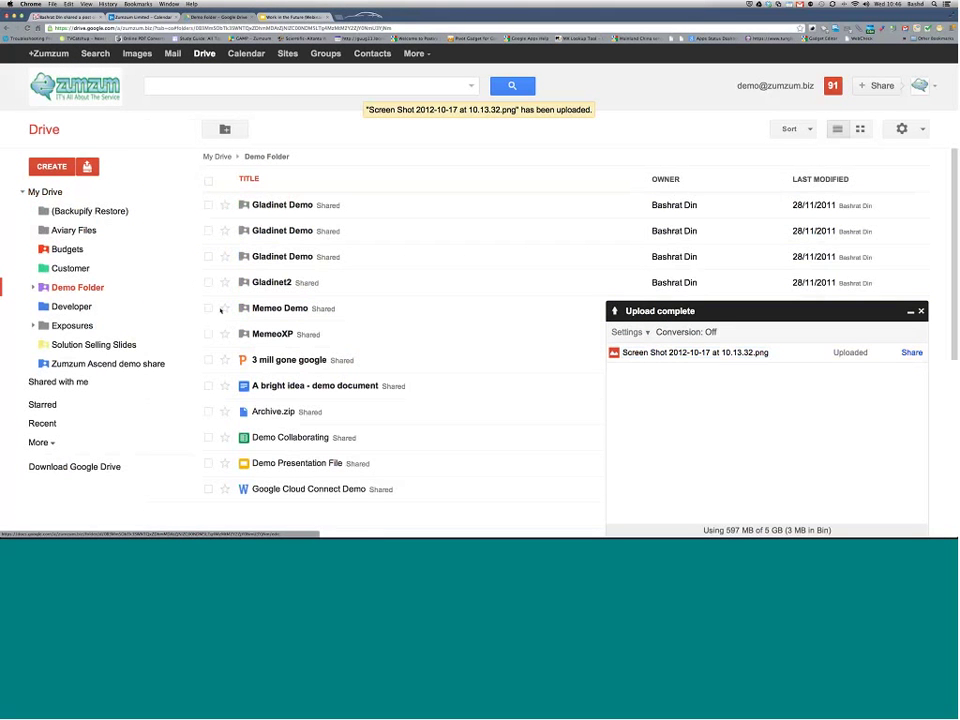
Step: Dismiss the upload panel, then open MailMerge.avi from Demo Folder and play it
left_click(921, 311)
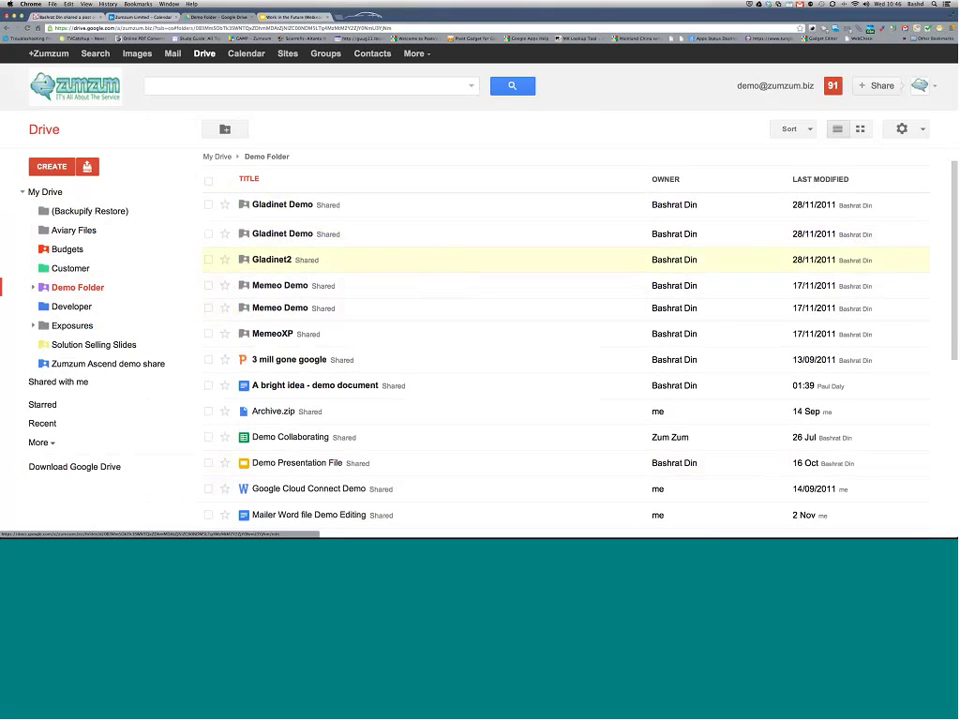
scroll(450, 259, "down", 2)
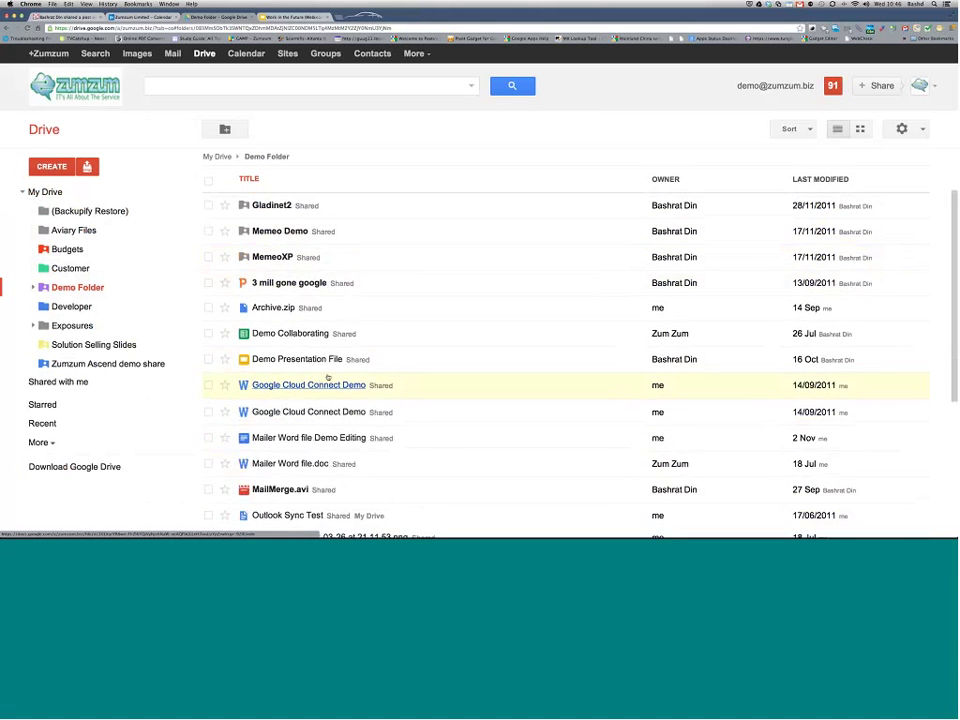
left_click(283, 369)
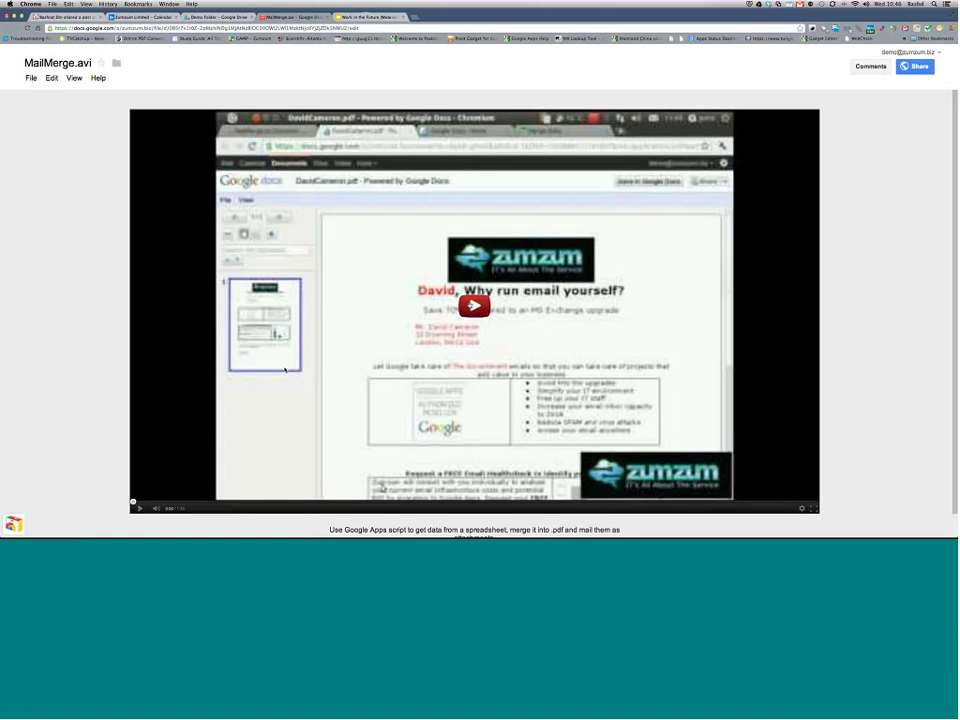
left_click(474, 305)
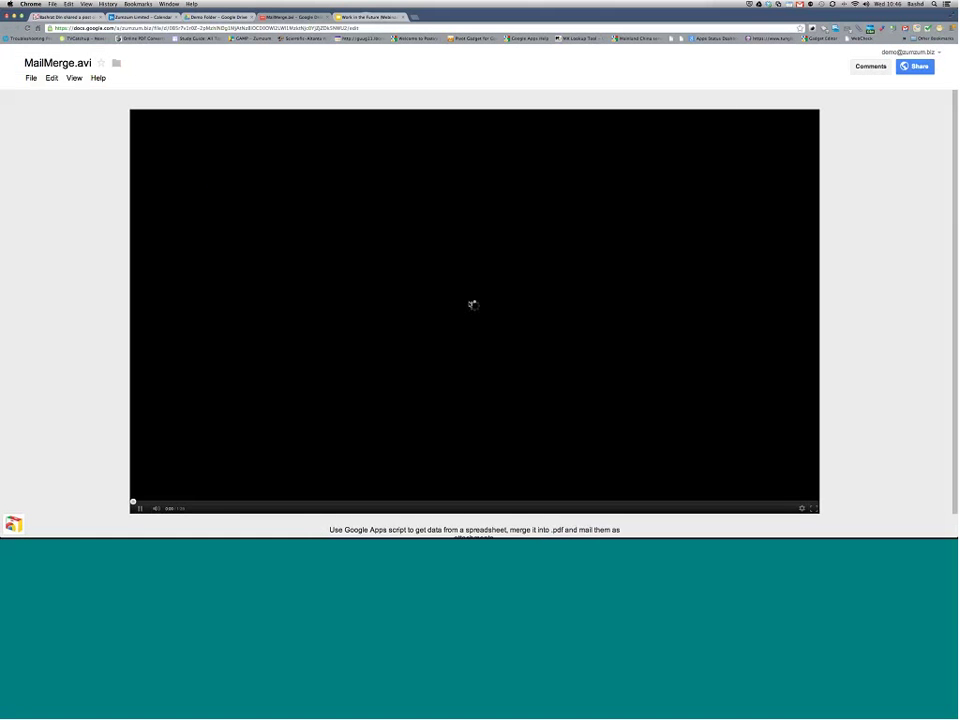
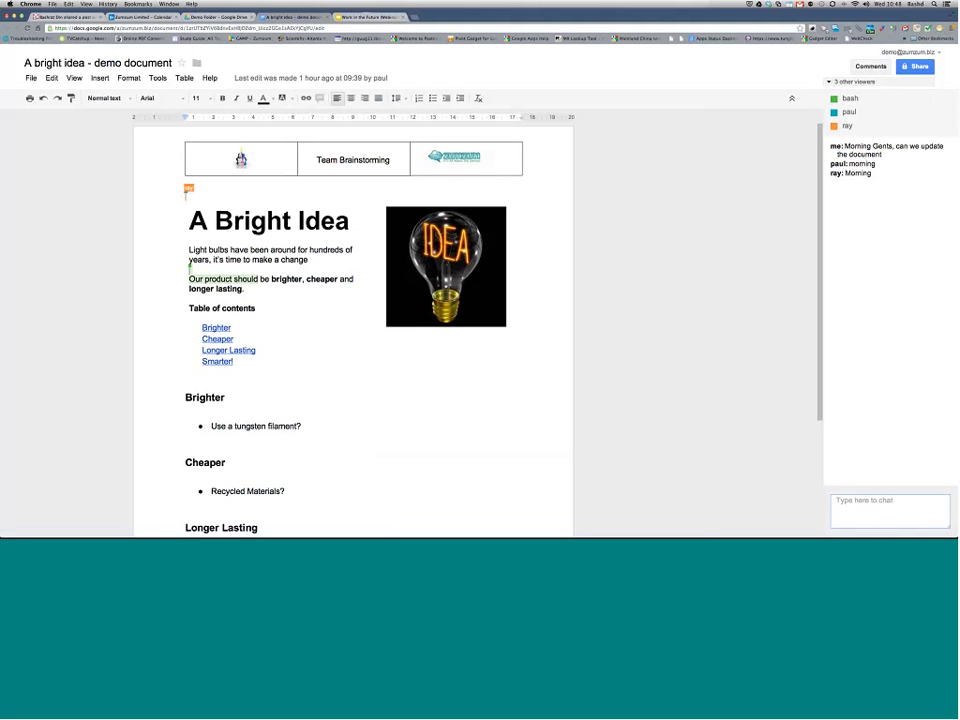
Step: Add 'warmer lighter colour for more pleasant effect' under Brighter, then select the Cheaper contents entry
scroll(619, 350, "down", 3)
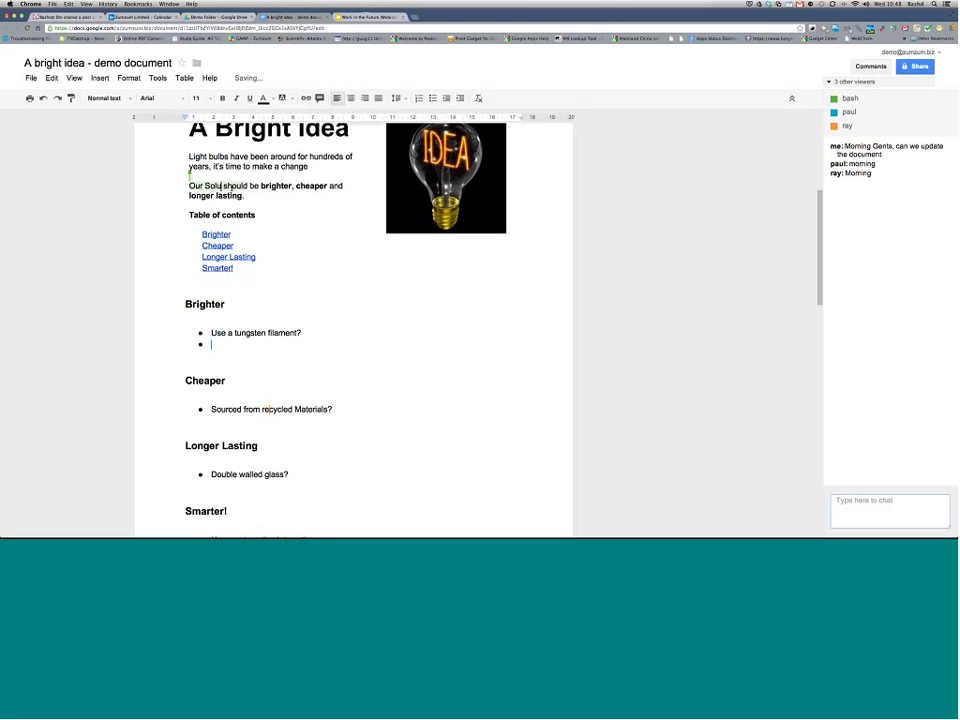
type("warmer ligh")
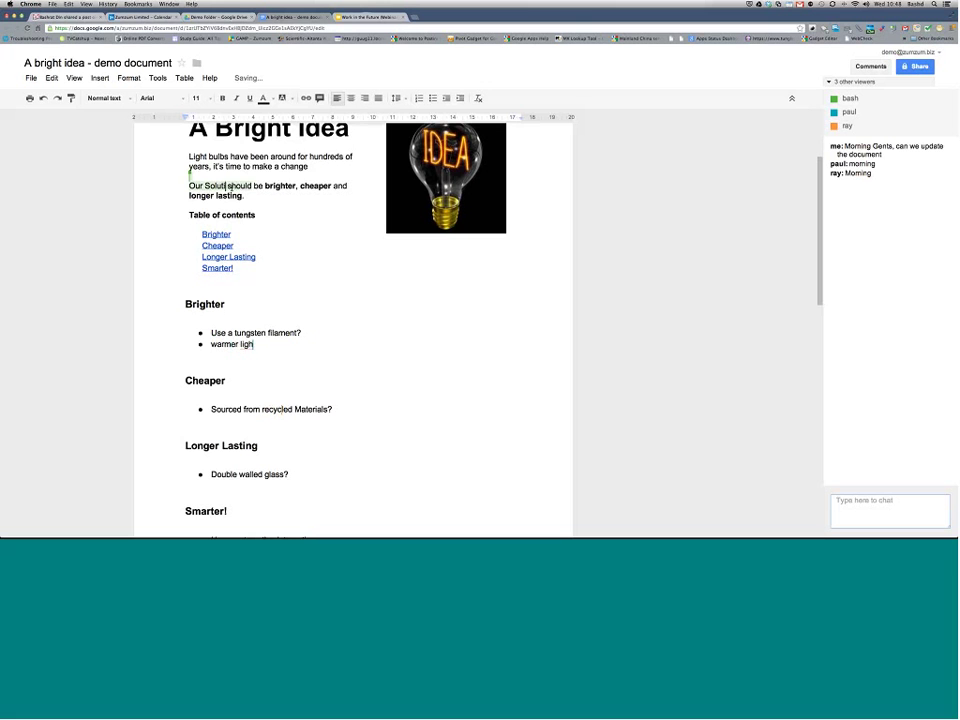
type("ter colour ")
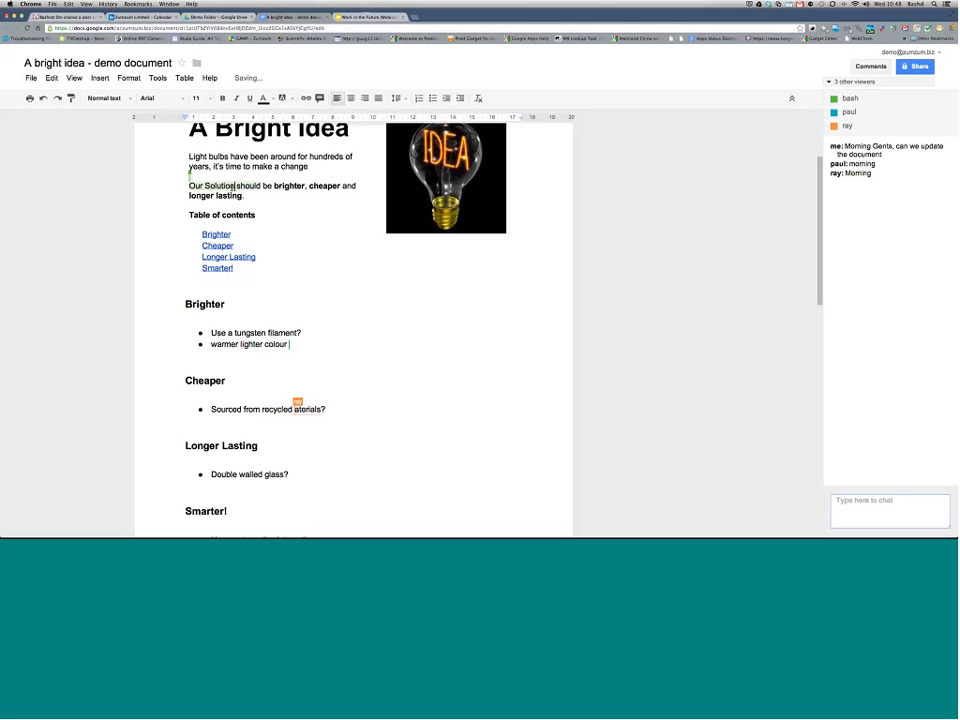
type("for more ple")
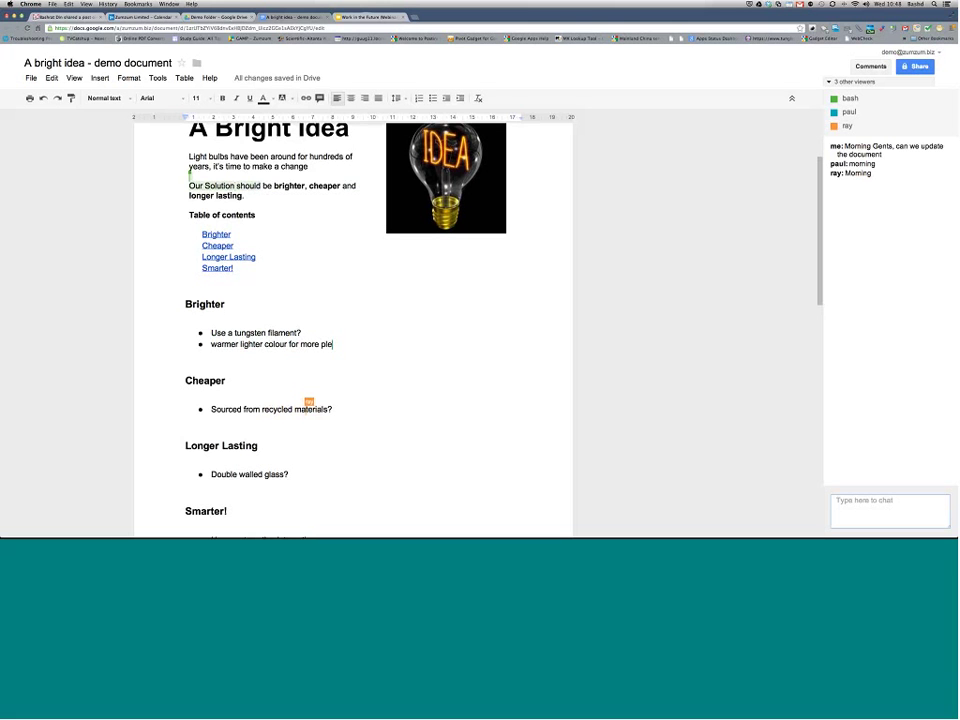
type("asant effect")
left_click(627, 376)
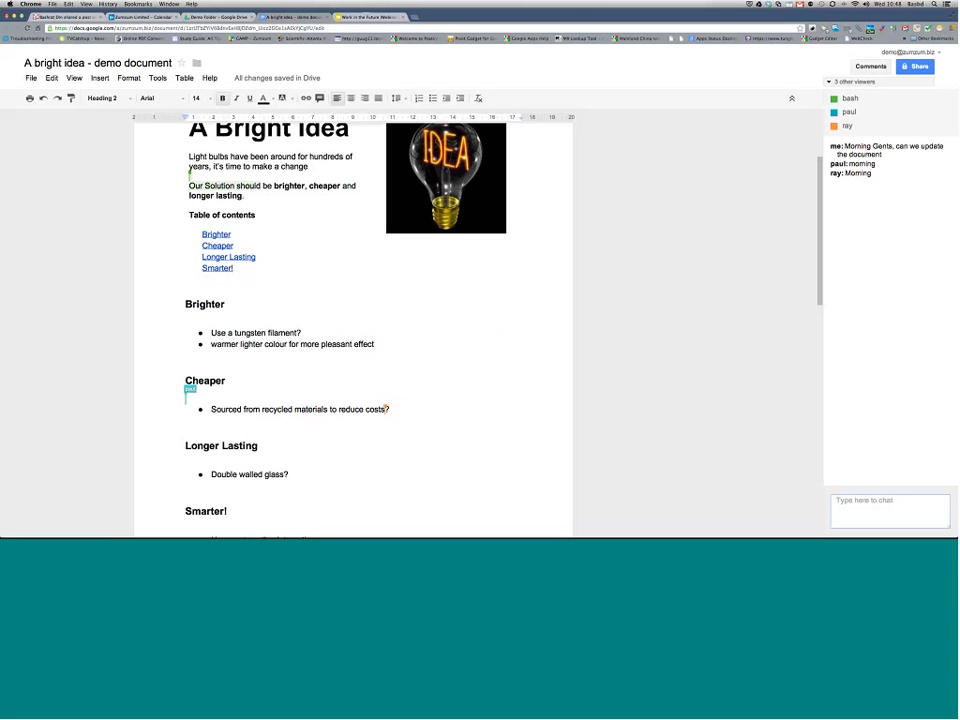
double_click(217, 245)
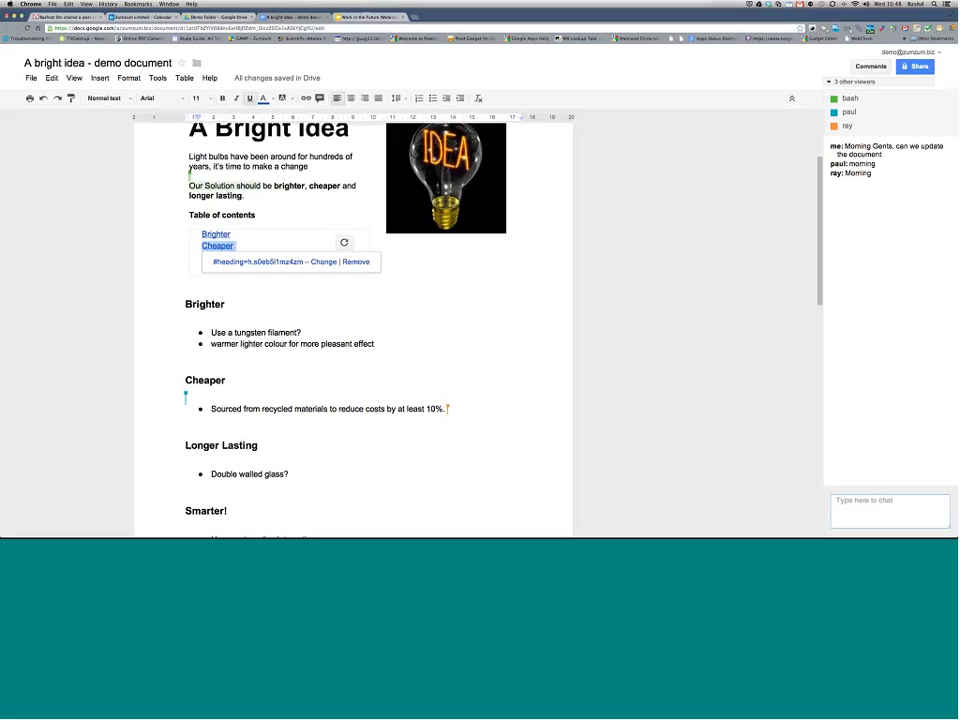
Step: Comment on Cheaper, mentioning a collaborator: 'can we really get it at this cost?'
left_click(99, 77)
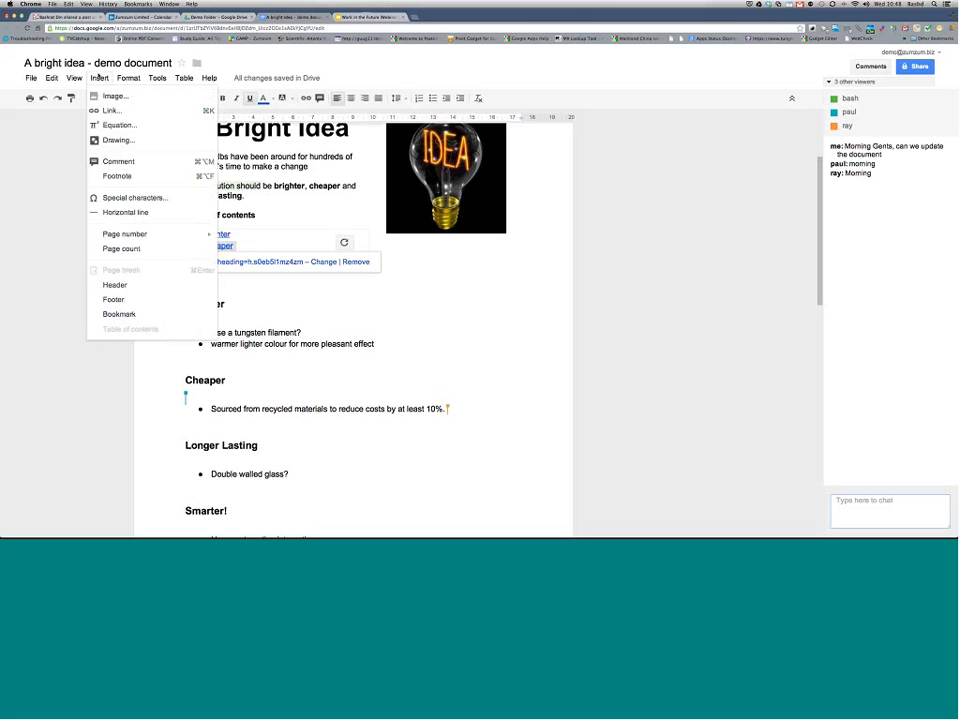
left_click(130, 160)
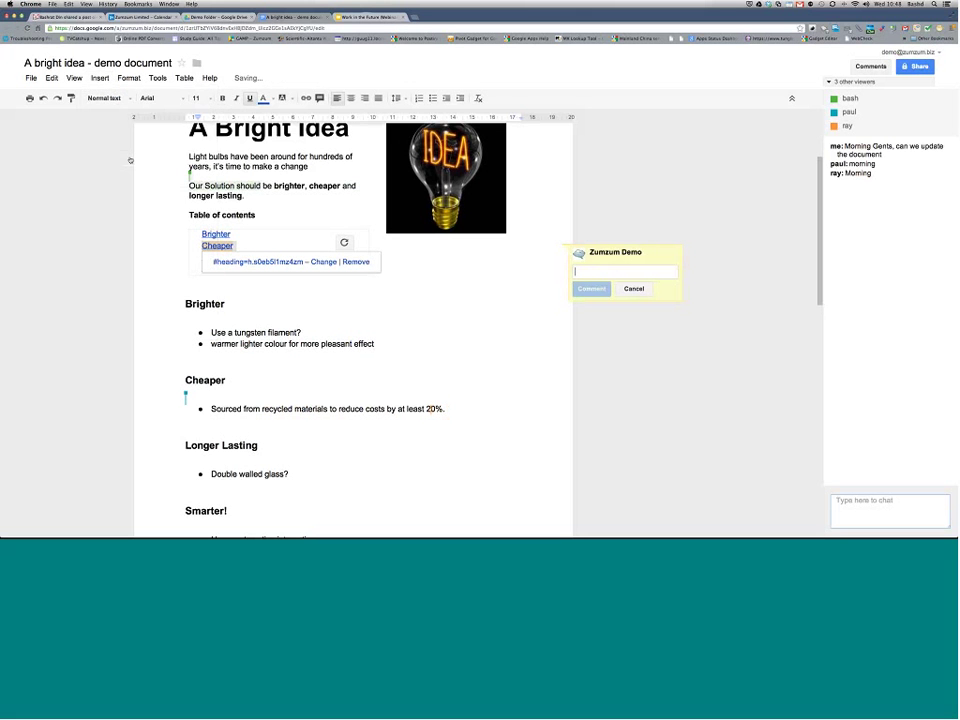
type("+ba")
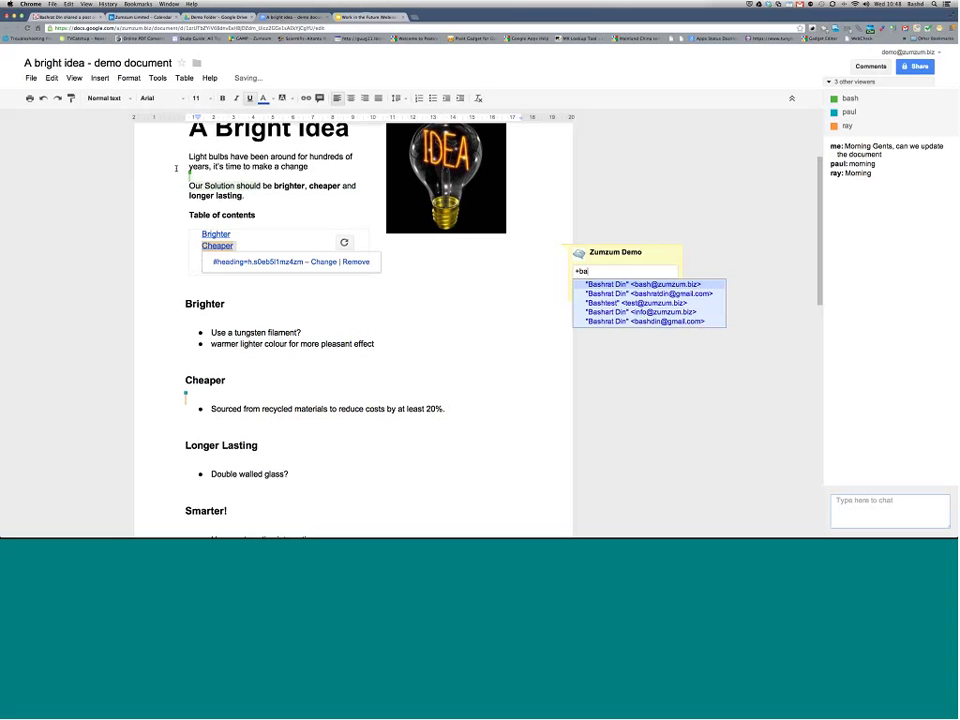
type("sh")
left_click(678, 285)
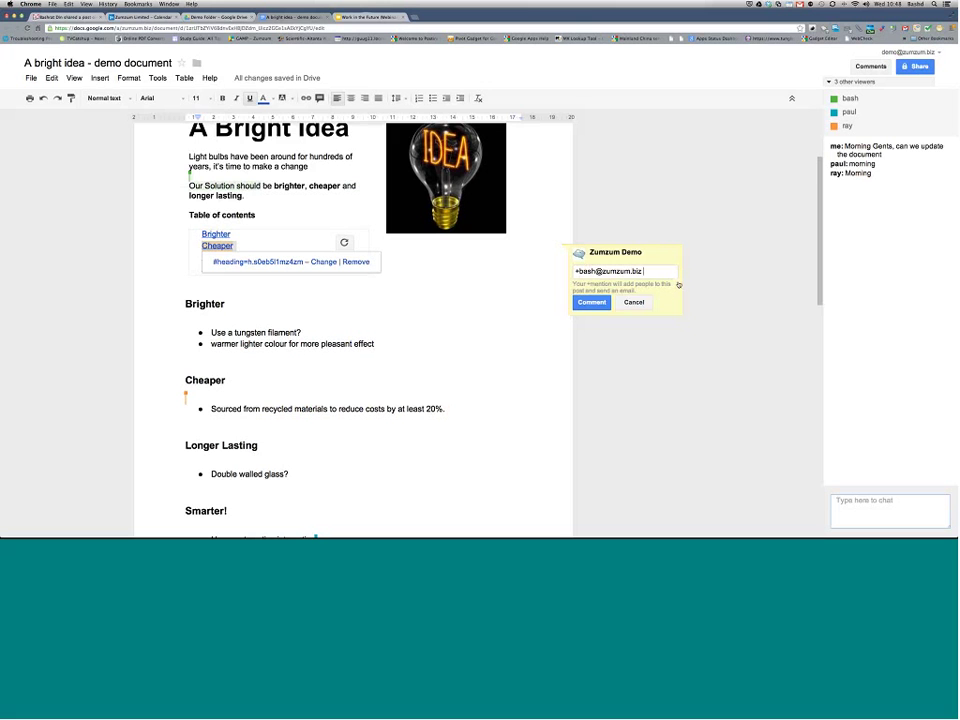
type("can we really get it a")
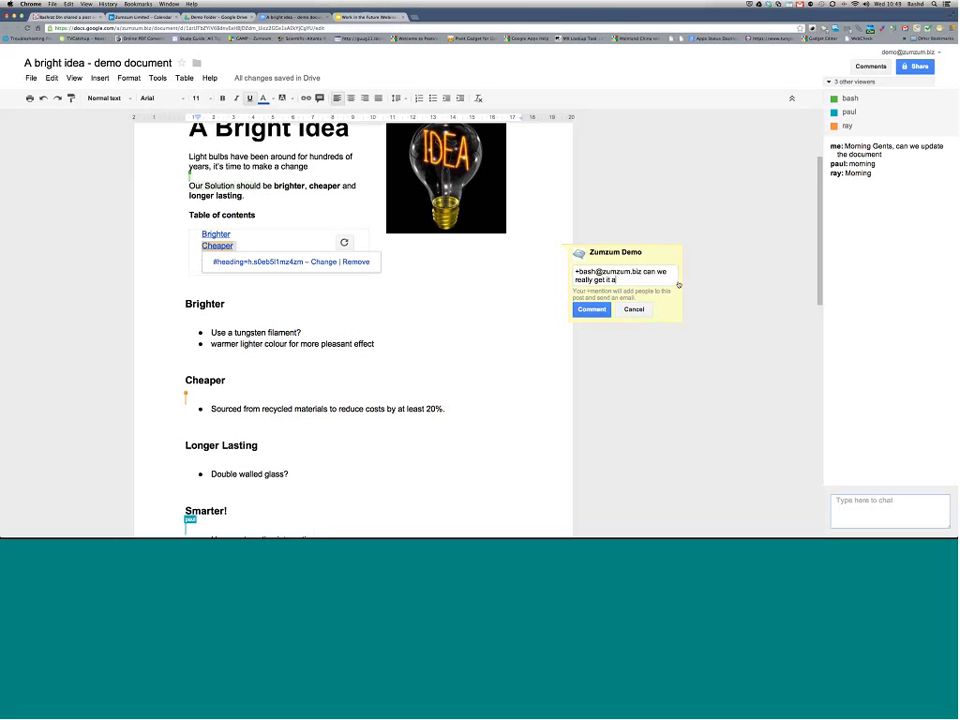
type("t this cost?")
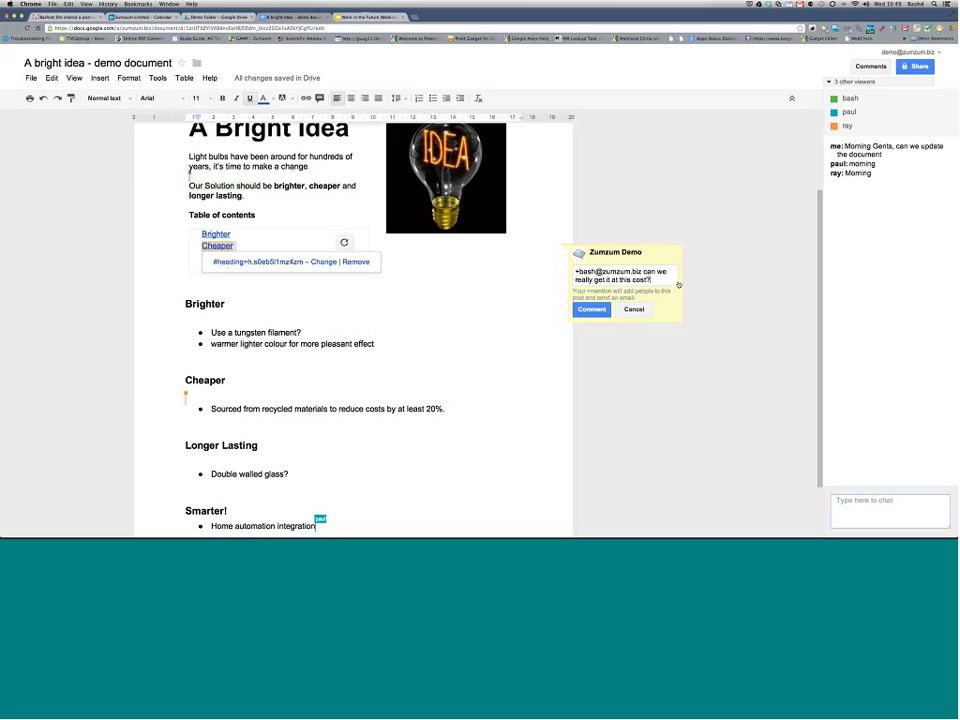
left_click(584, 308)
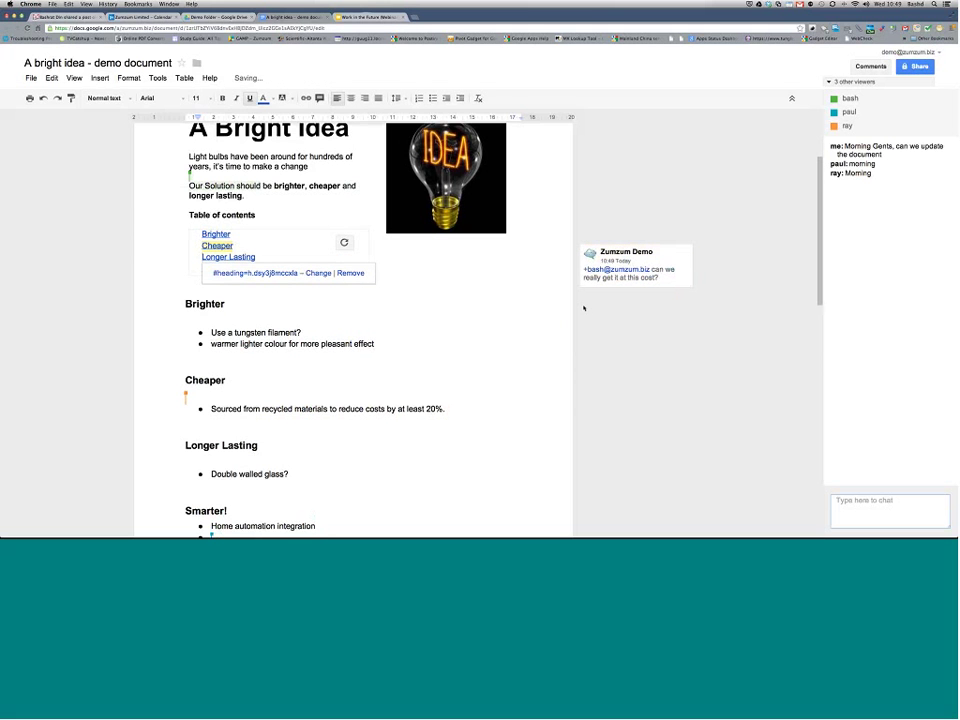
left_click(475, 306)
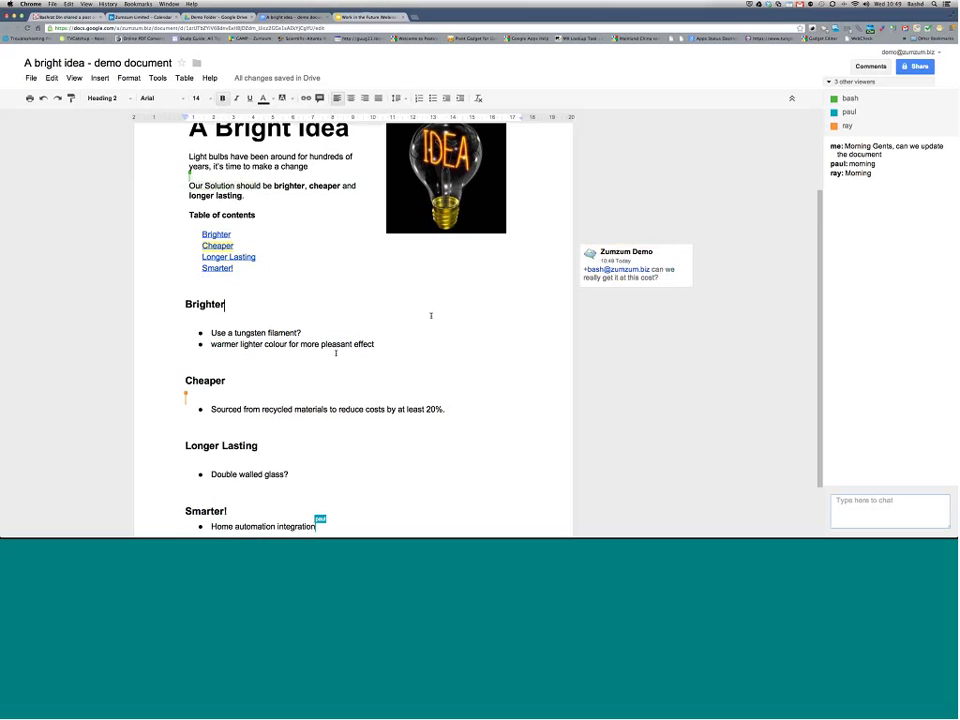
Step: Reply 'OK, great let's net the paperwork going' in the Cheaper comment thread
scroll(431, 316, "down", 2)
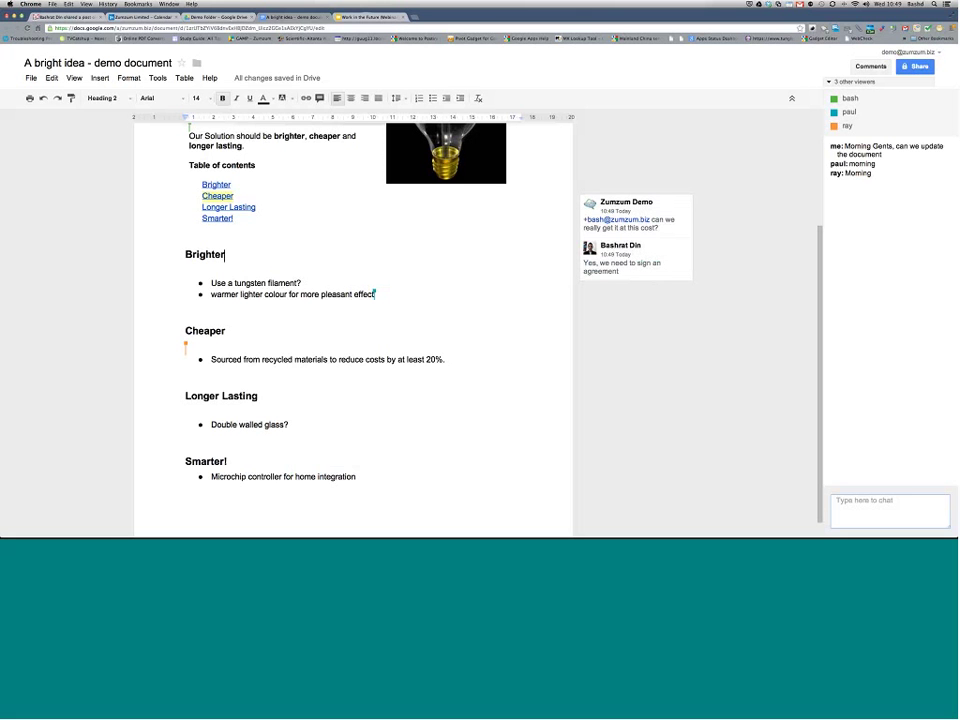
left_click(672, 268)
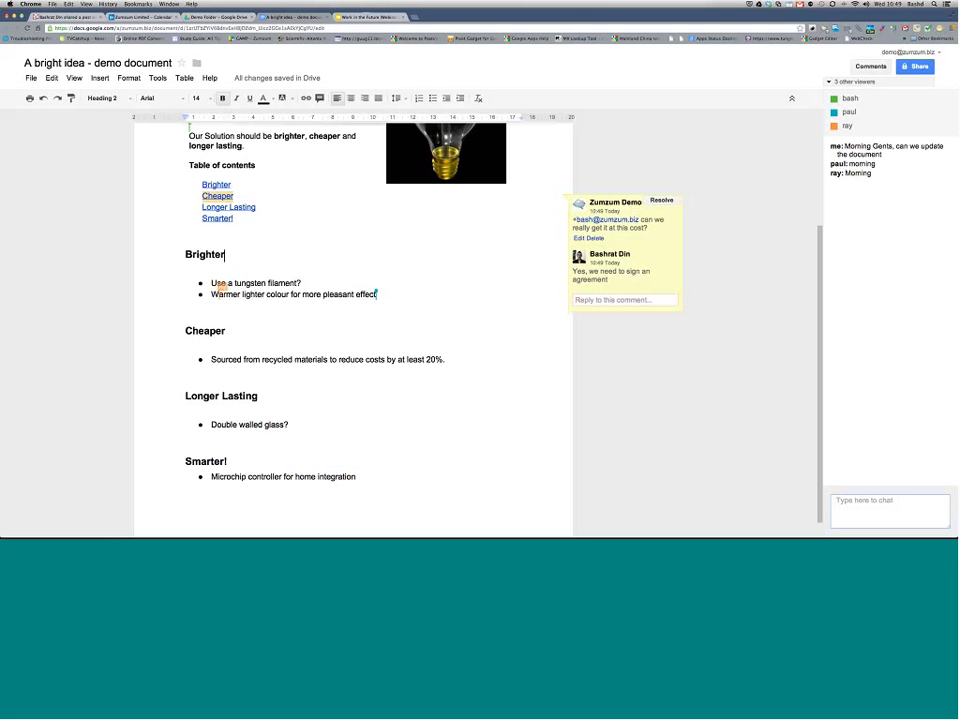
left_click(626, 300)
type("OK,")
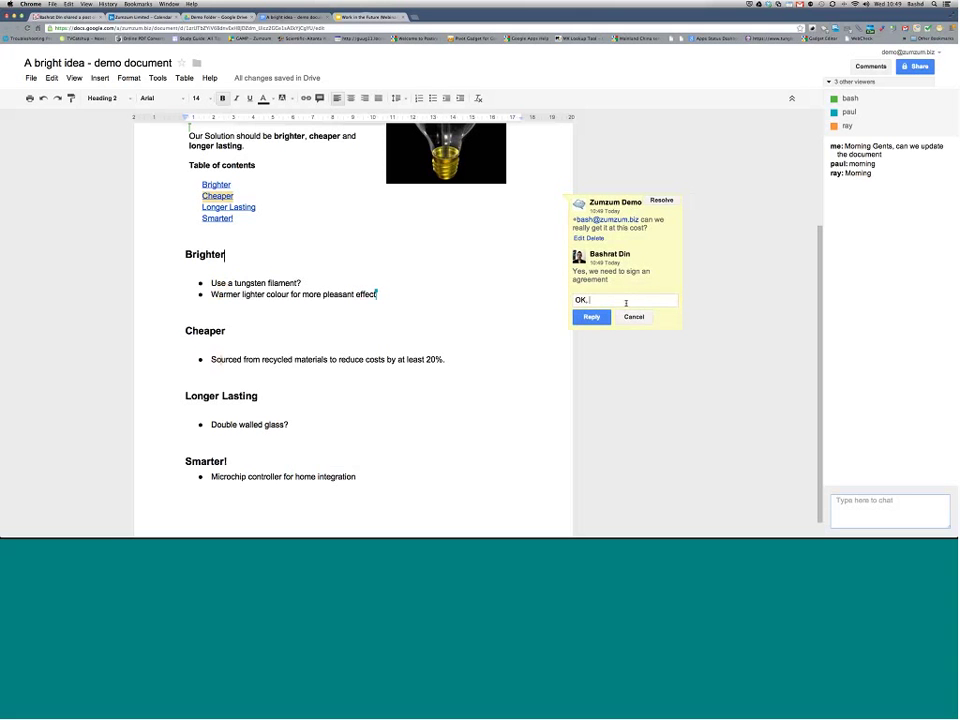
type(" great let's nget the paperwork going")
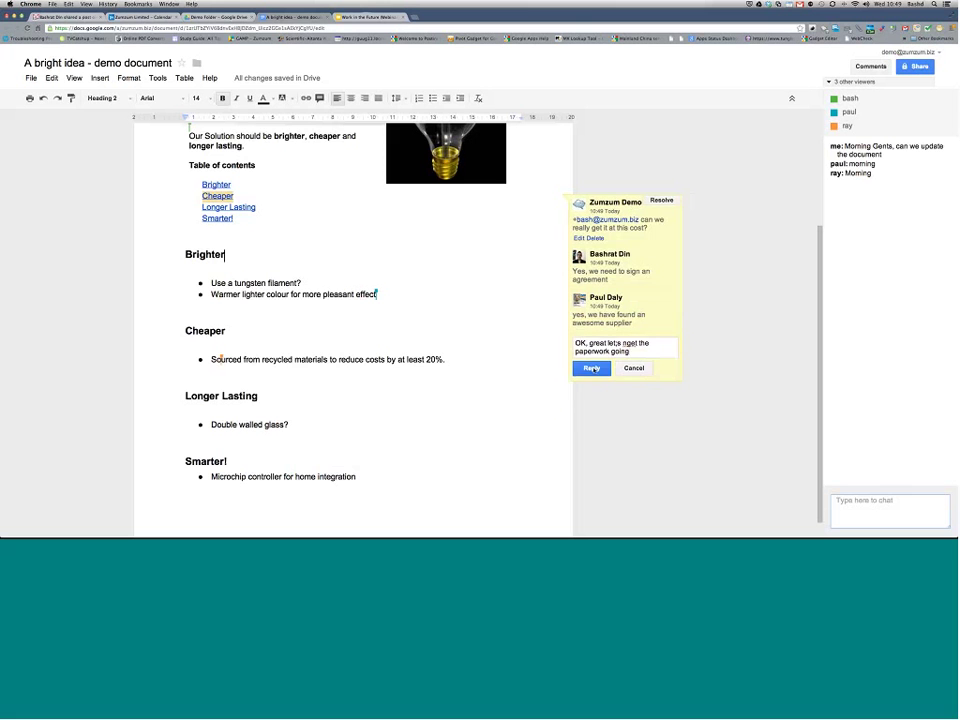
left_click(591, 368)
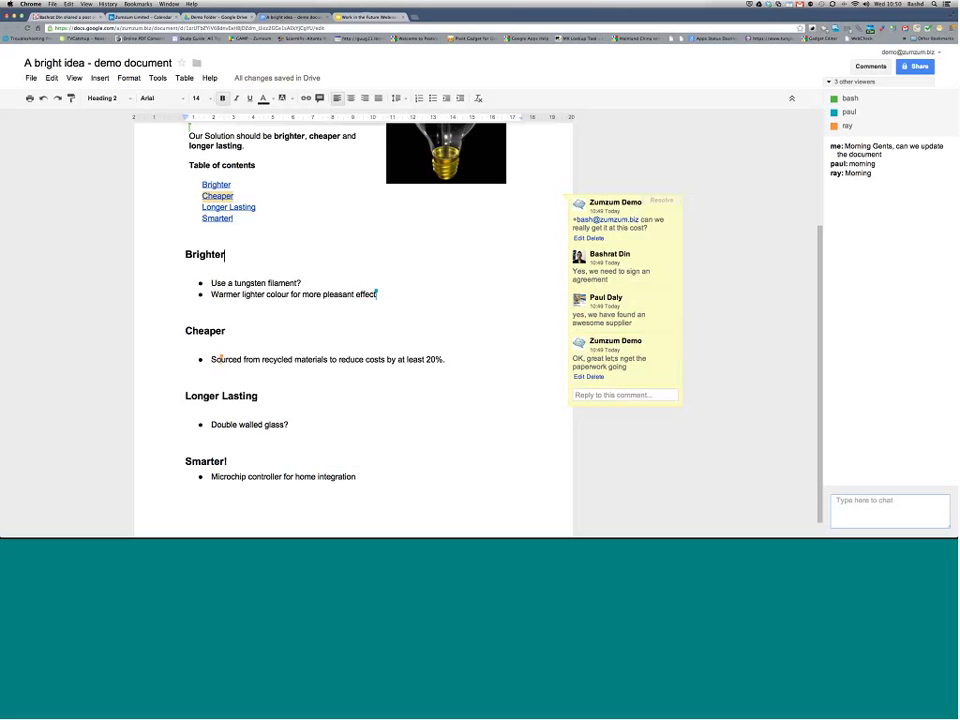
Step: Mark the Cheaper comment thread as resolved
left_click(872, 67)
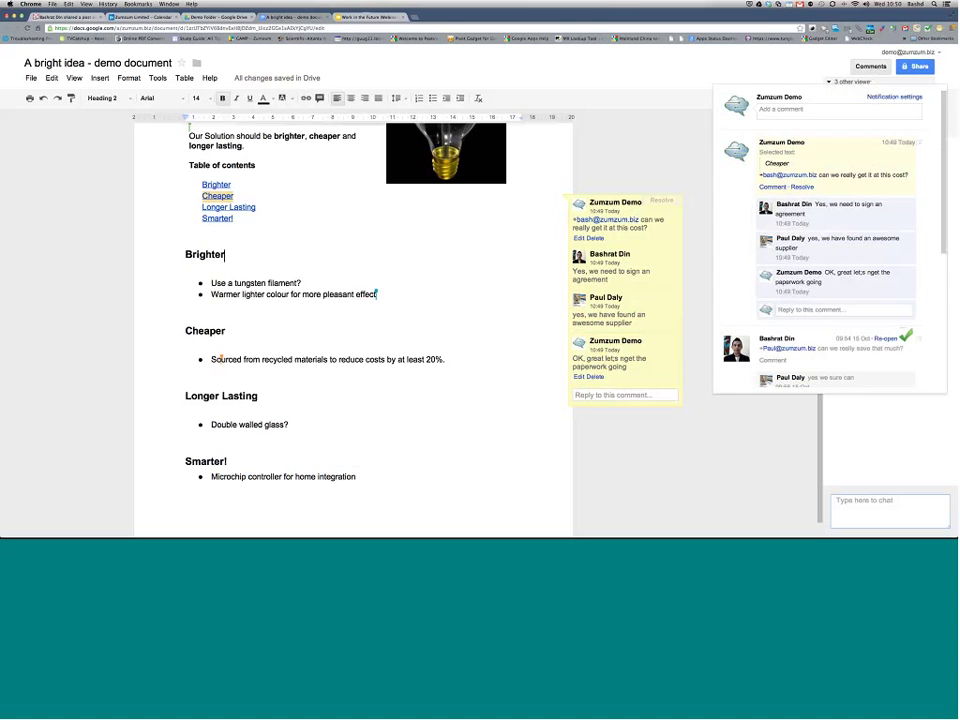
scroll(810, 231, "down", 10)
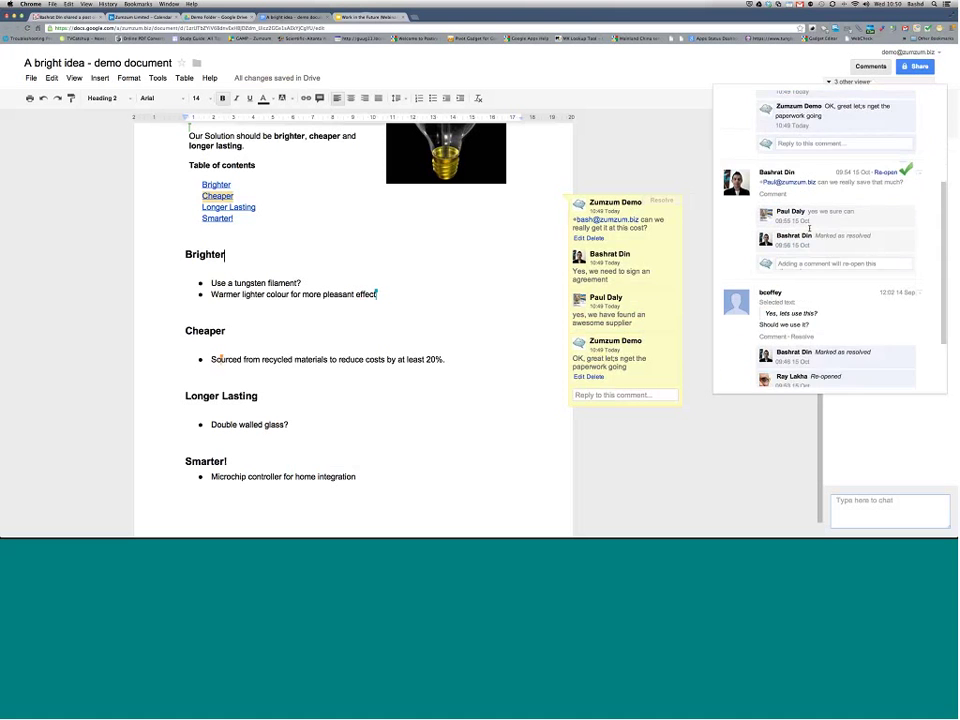
scroll(810, 231, "up", 5)
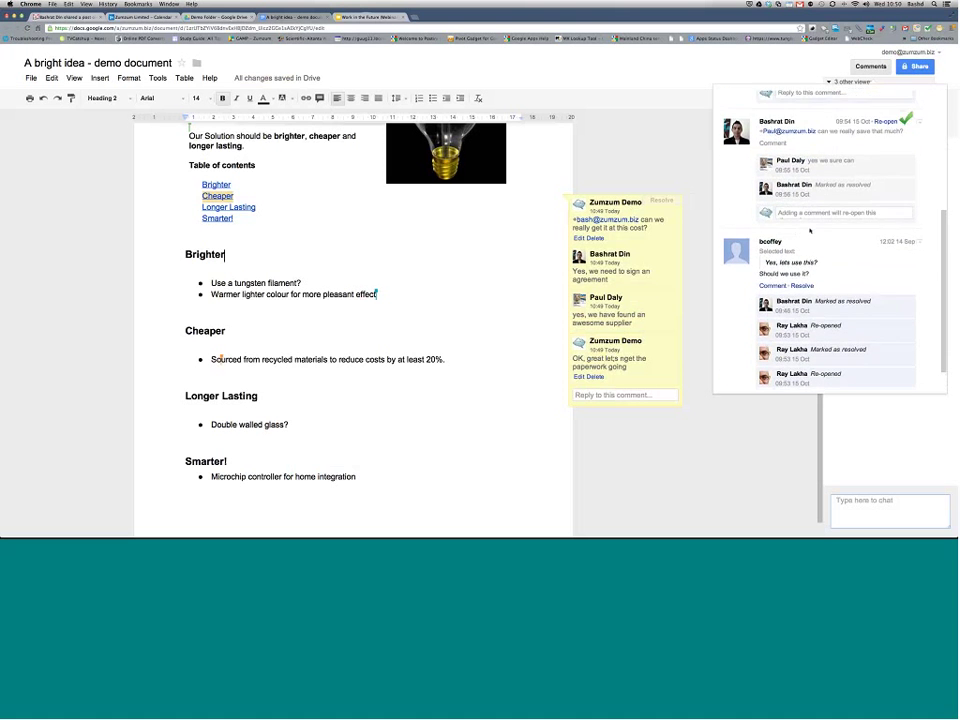
left_click(720, 270)
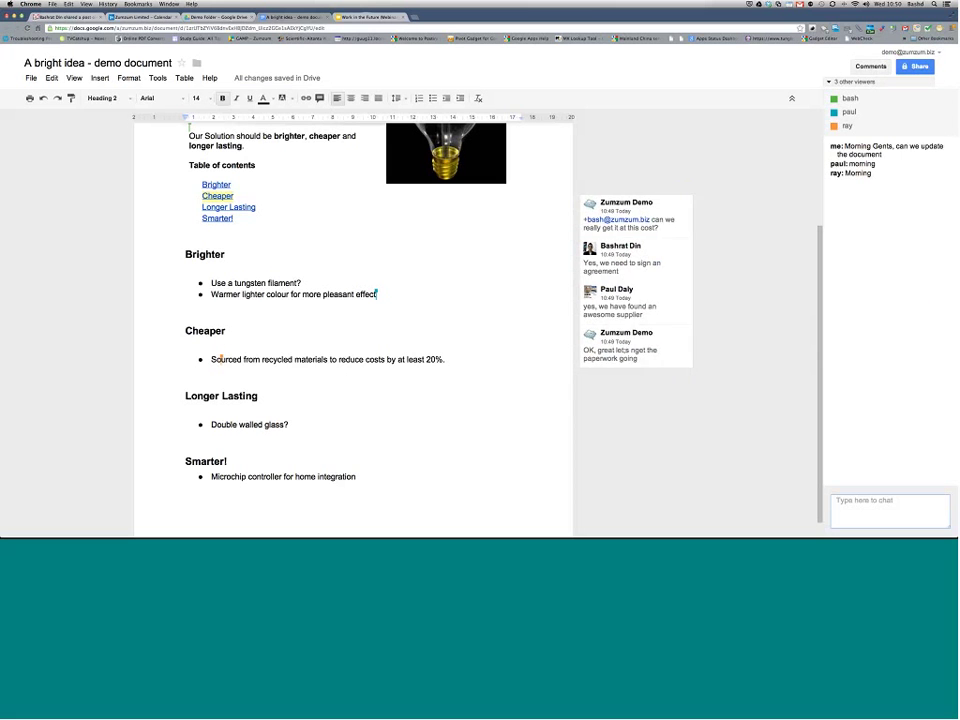
left_click(651, 333)
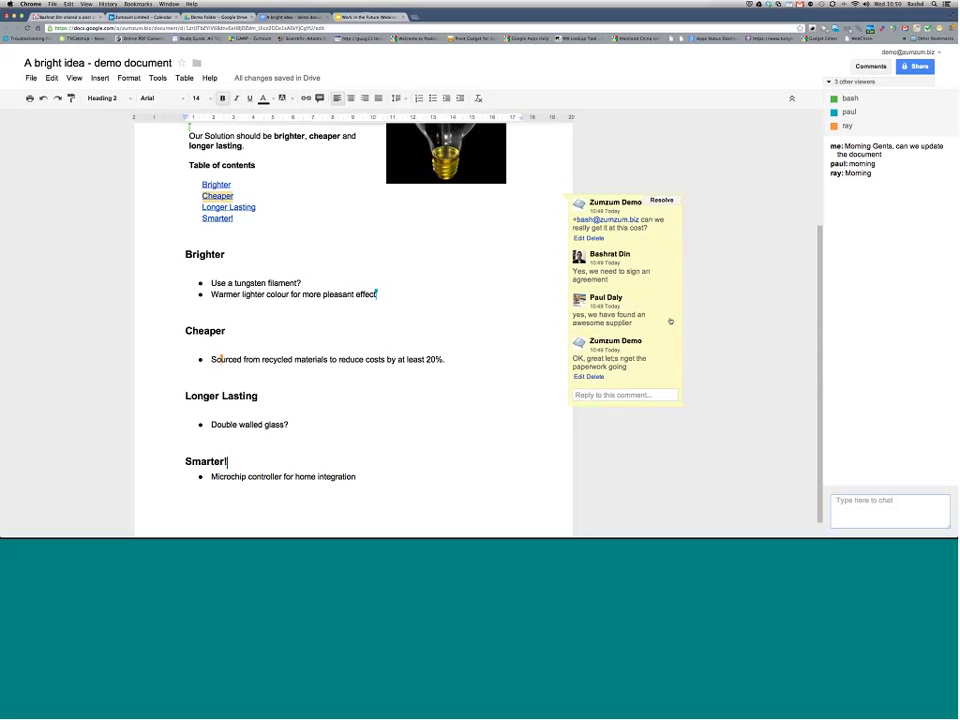
left_click(662, 201)
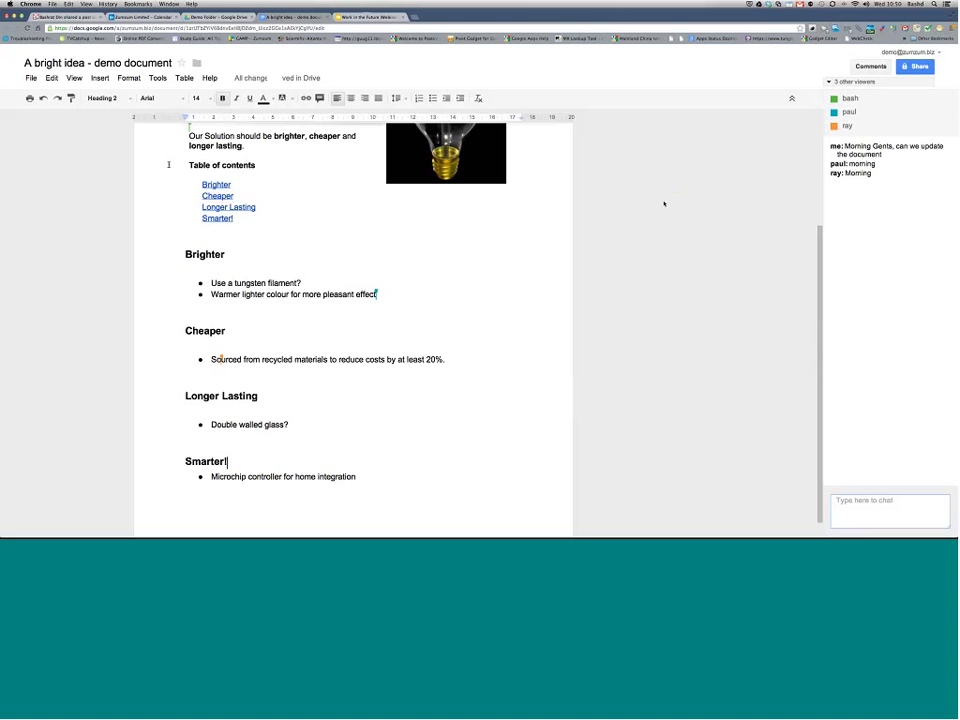
Step: Re-open the resolved Cheaper thread from the Comments list, then close the list
left_click(871, 66)
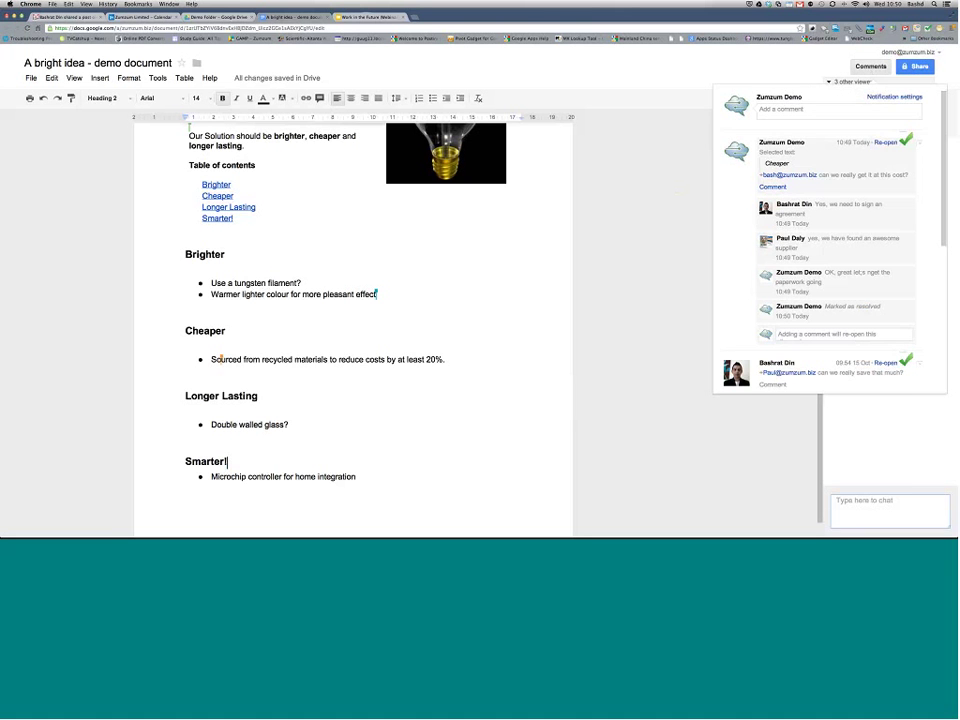
scroll(820, 240, "down", 2)
scroll(830, 240, "down", 2)
scroll(843, 185, "up", 4)
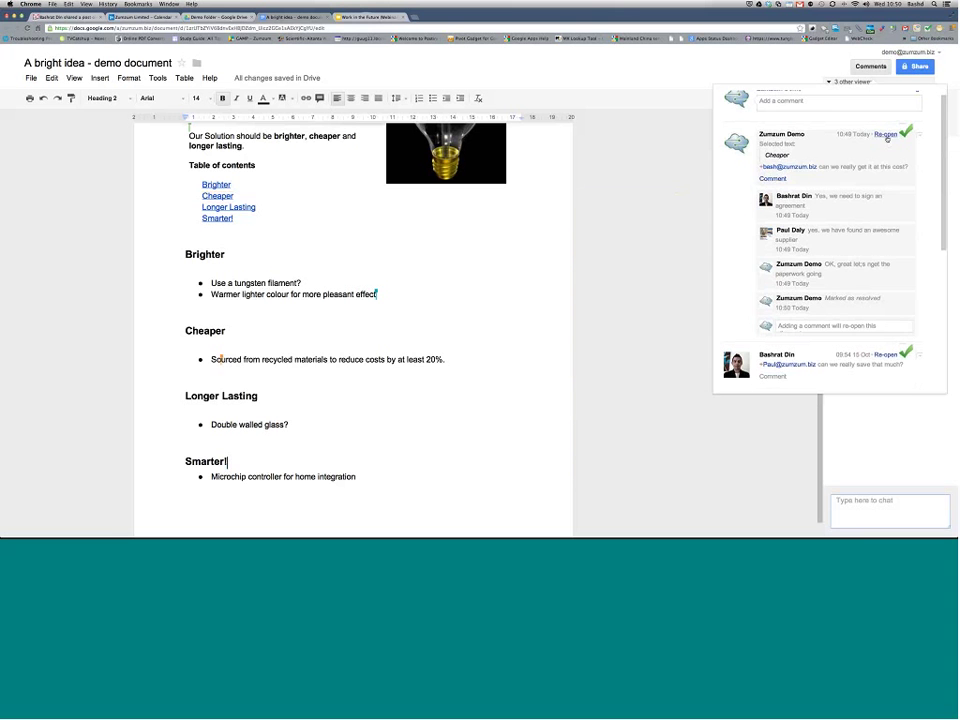
left_click(885, 134)
left_click(707, 217)
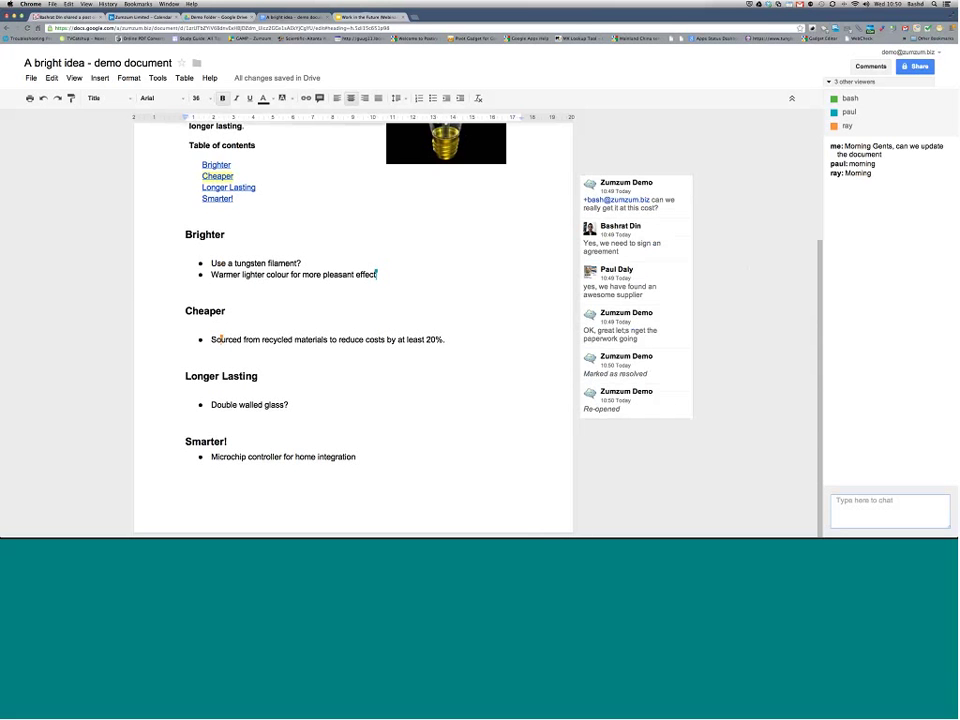
Step: Open the revision history and preview the Today 10:48 revision
left_click(31, 77)
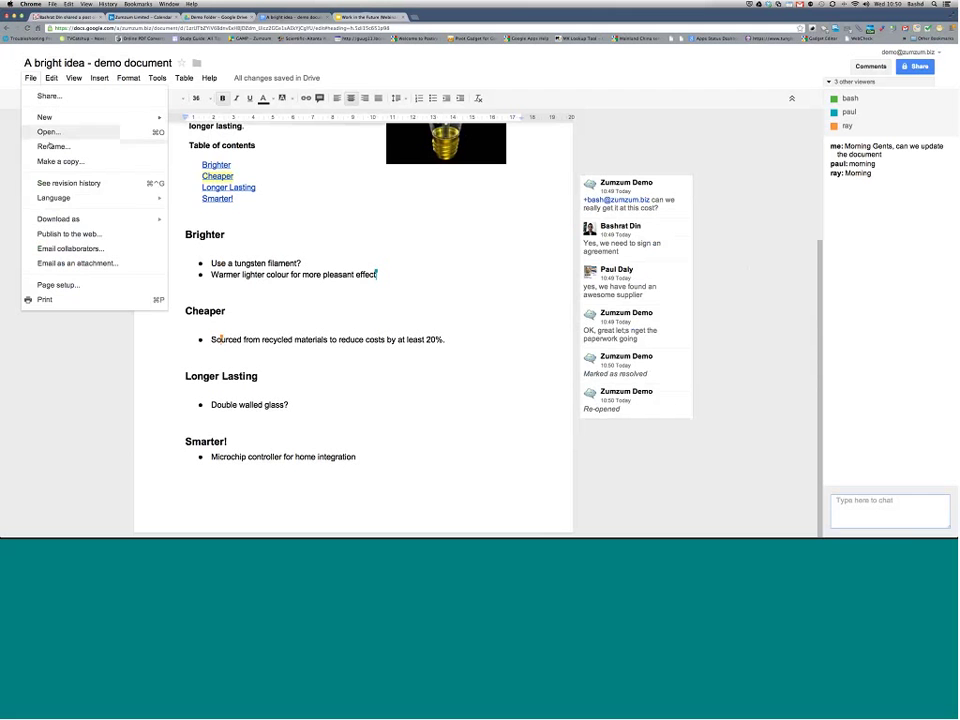
left_click(68, 183)
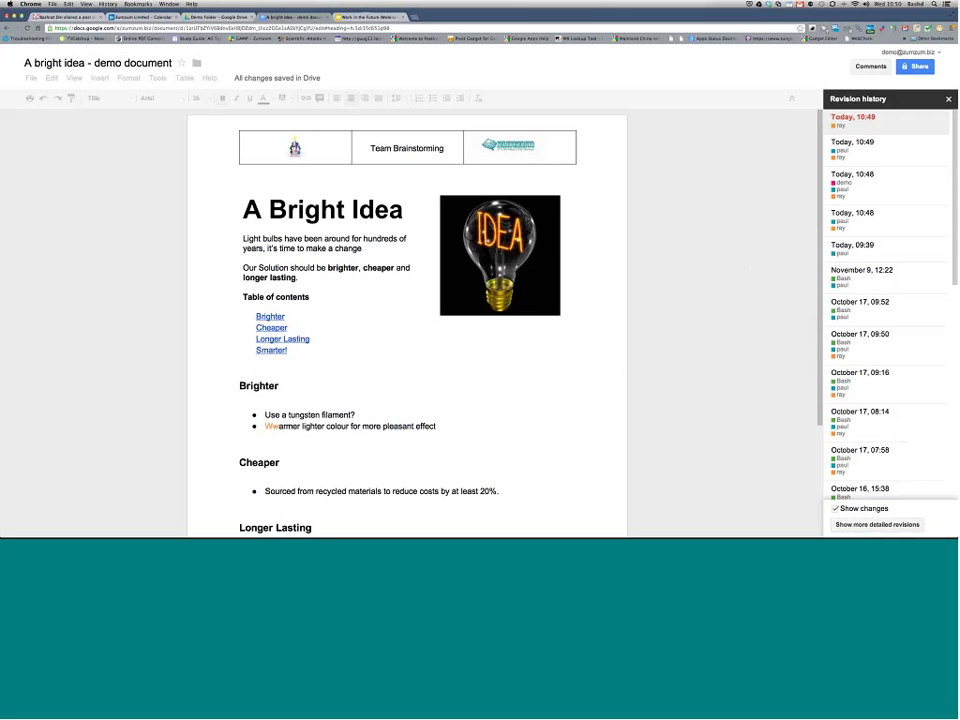
left_click(844, 186)
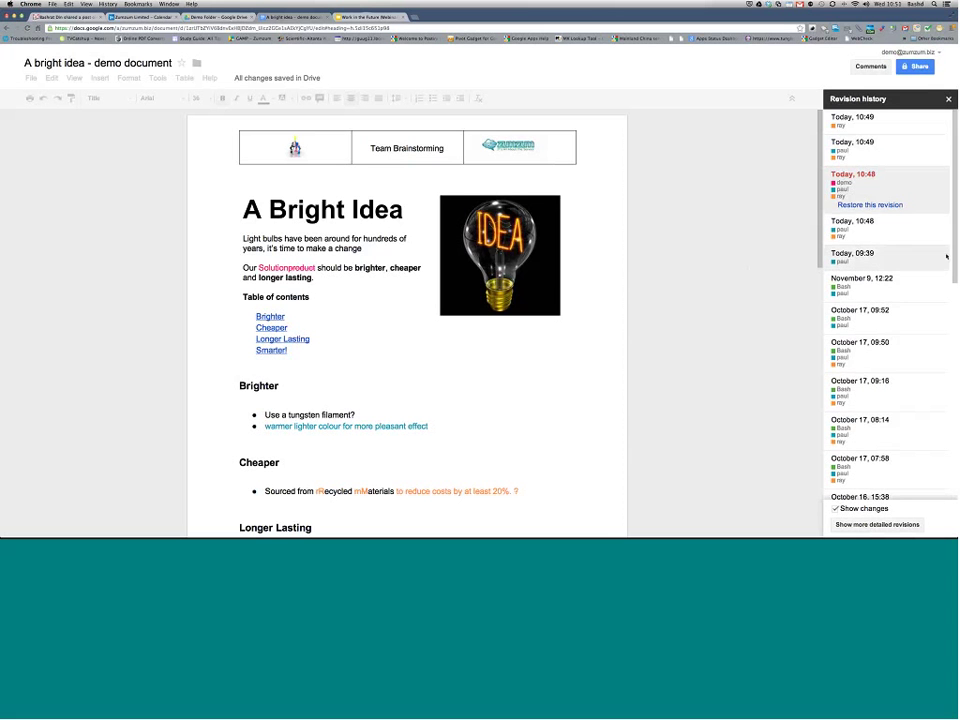
Step: Preview the October 16 15:38 and then October 15 08:59 revisions
scroll(869, 259, "down", 1)
scroll(869, 259, "down", 6)
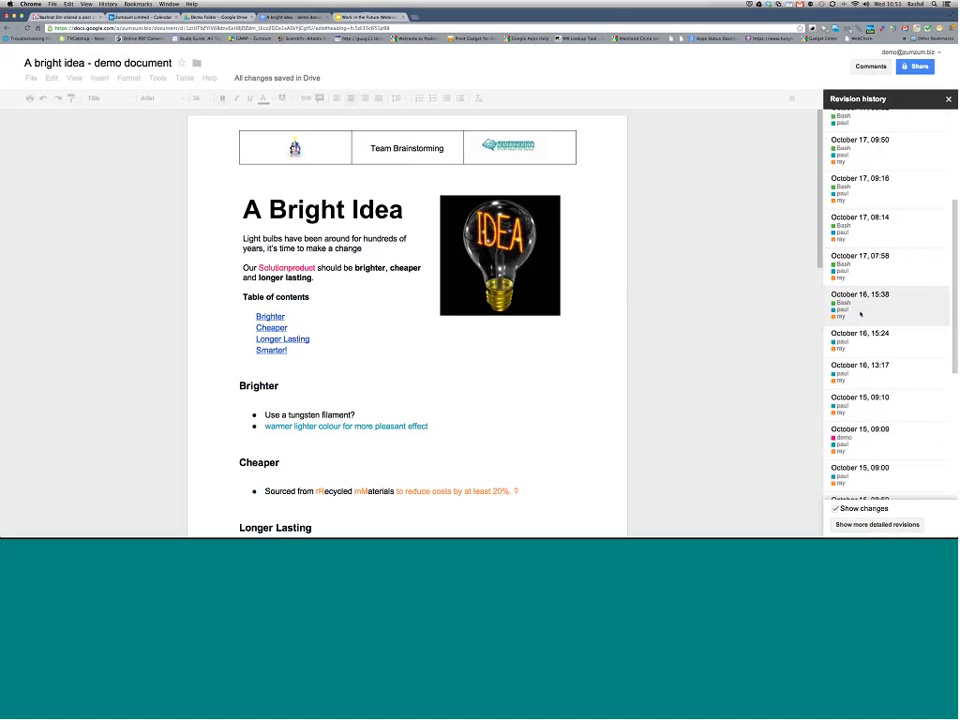
left_click(866, 317)
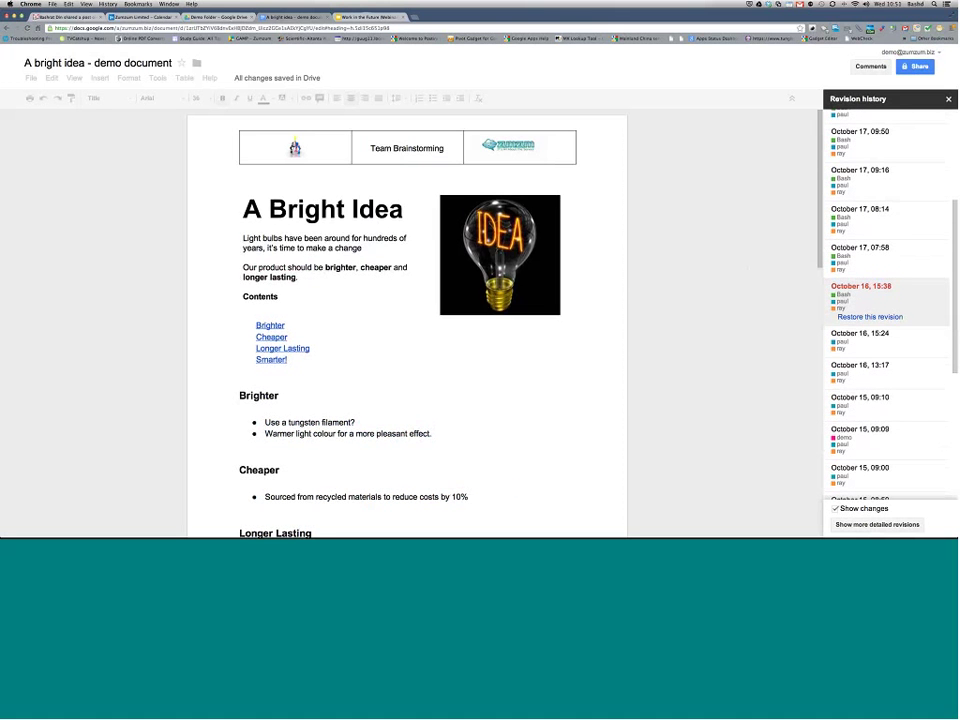
scroll(625, 338, "down", 3)
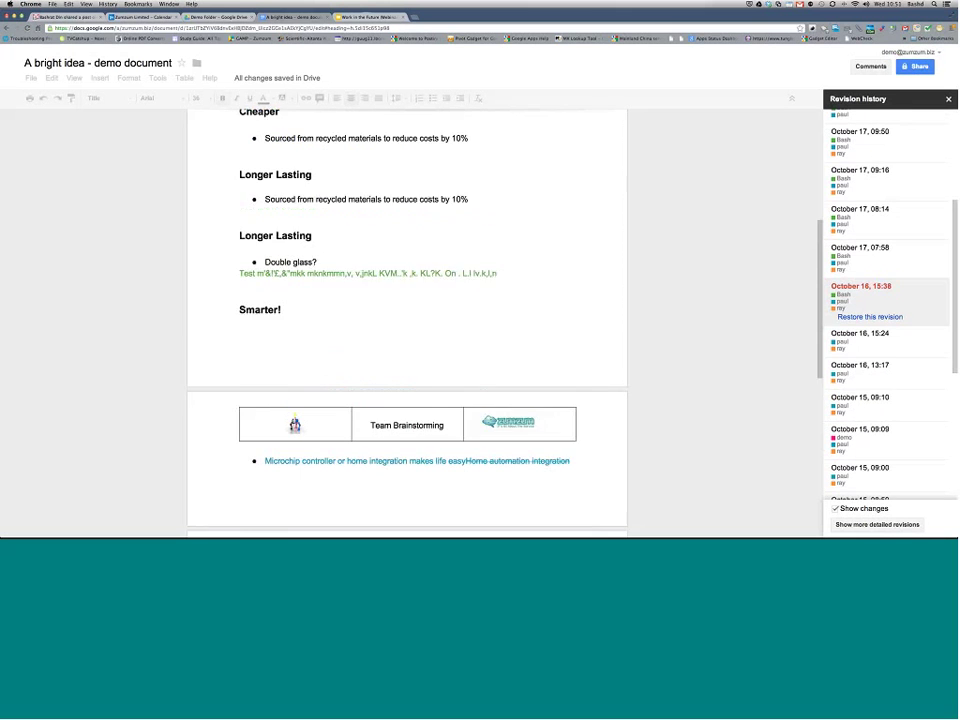
scroll(947, 242, "down", 3)
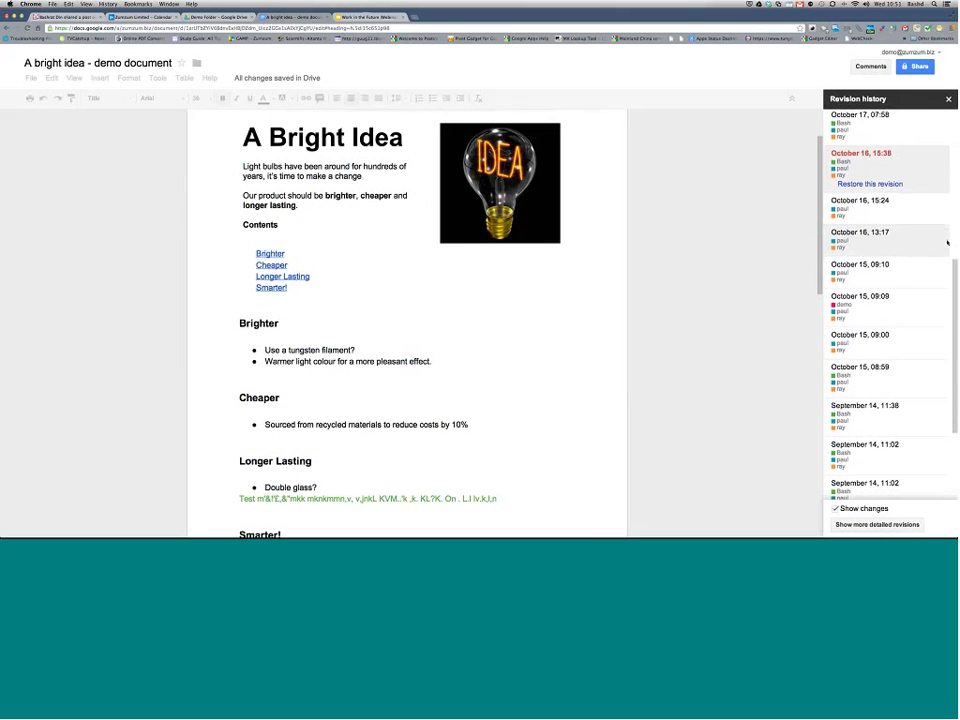
left_click(869, 370)
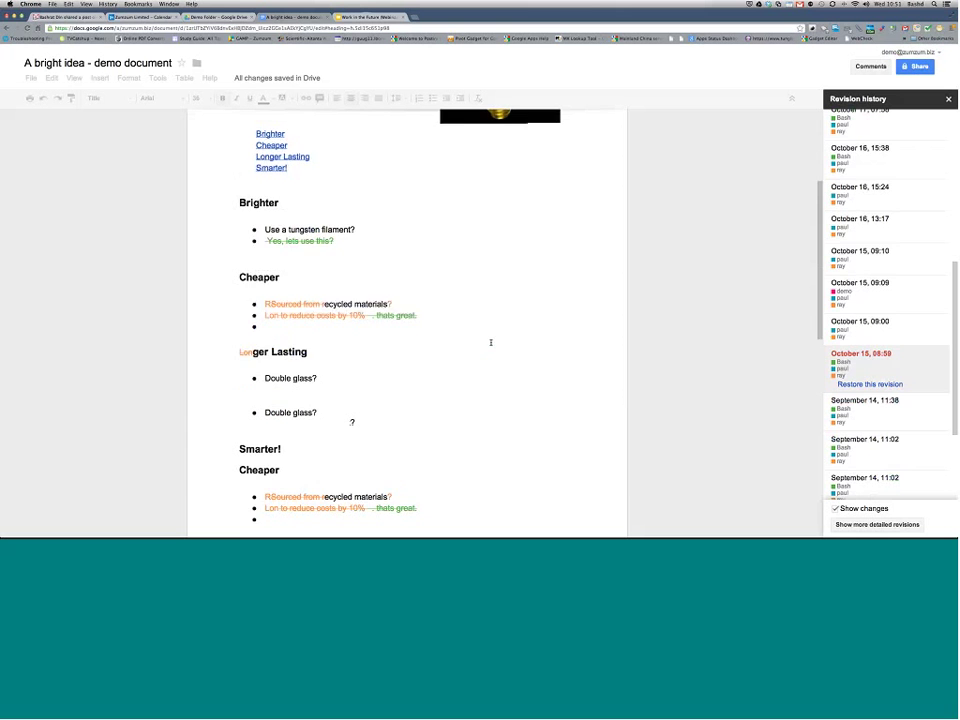
scroll(916, 277, "up", 10)
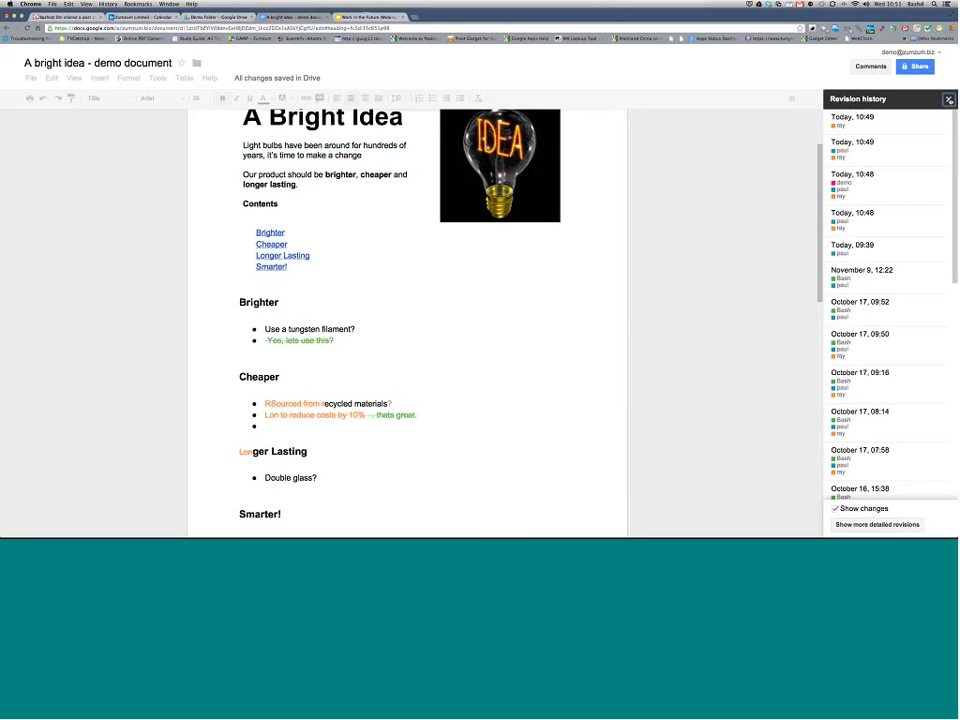
Step: Close the revision history and switch to the Gmail tab
left_click(948, 98)
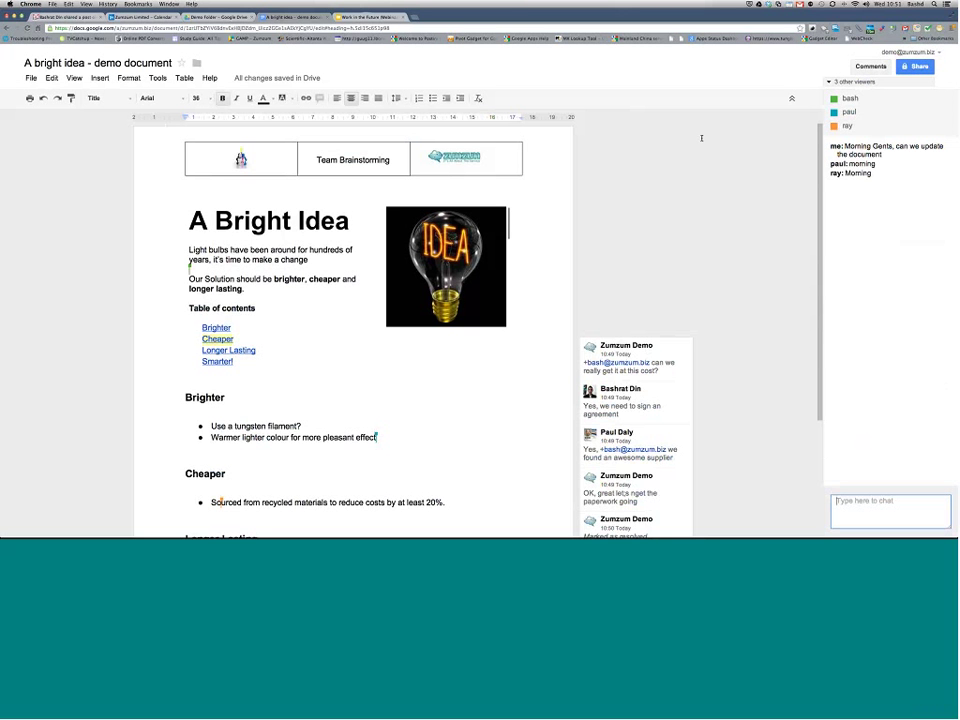
left_click(75, 15)
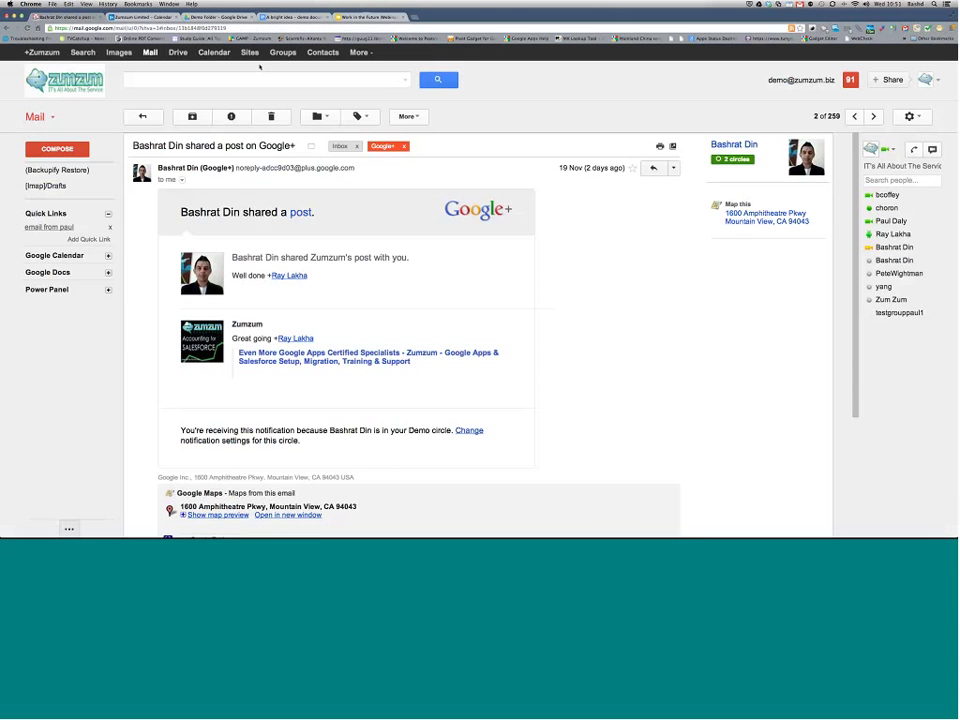
Step: Go to Google Sites via the Sites link in Gmail's Google bar
left_click(250, 52)
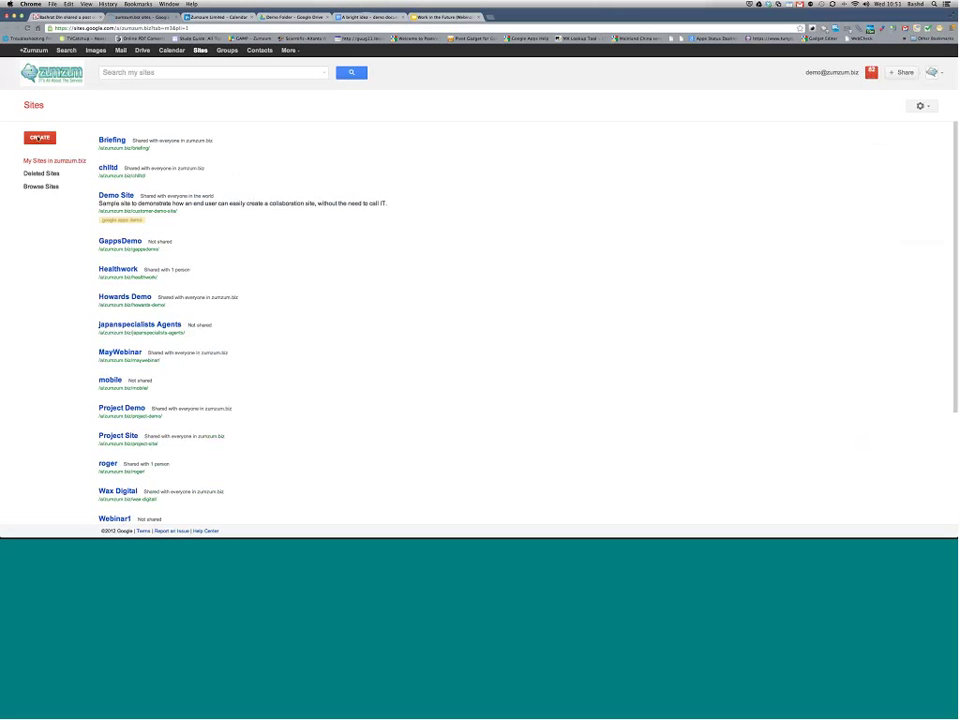
Step: Start a new site and name it 'A bright Idea'
left_click(40, 137)
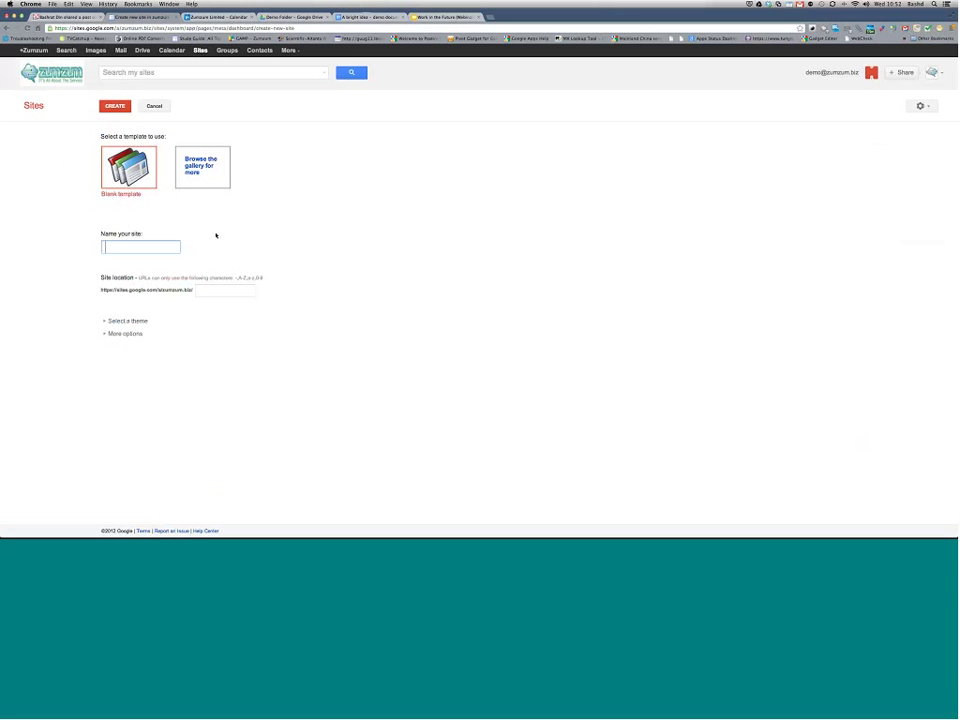
type("A birght")
key("BackSpace")
key("BackSpace")
key("BackSpace")
key("BackSpace")
key("BackSpace")
type("ri")
type("gth Idea")
key("BackSpace")
key("BackSpace")
type("ht")
Step: Choose the Simple theme and create the site
left_click(104, 333)
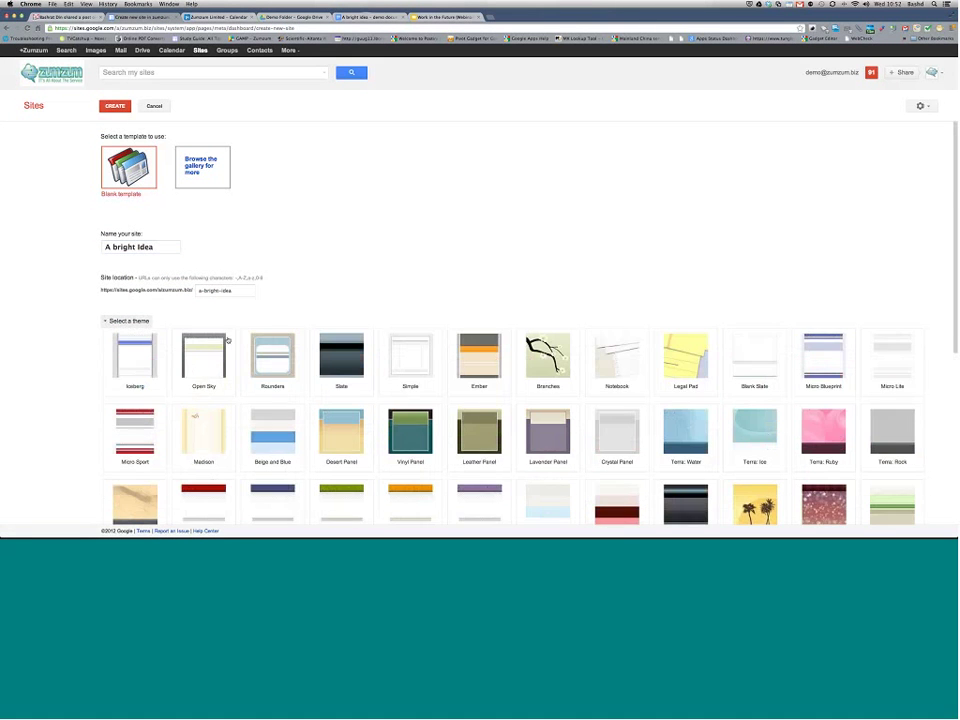
scroll(228, 340, "down", 3)
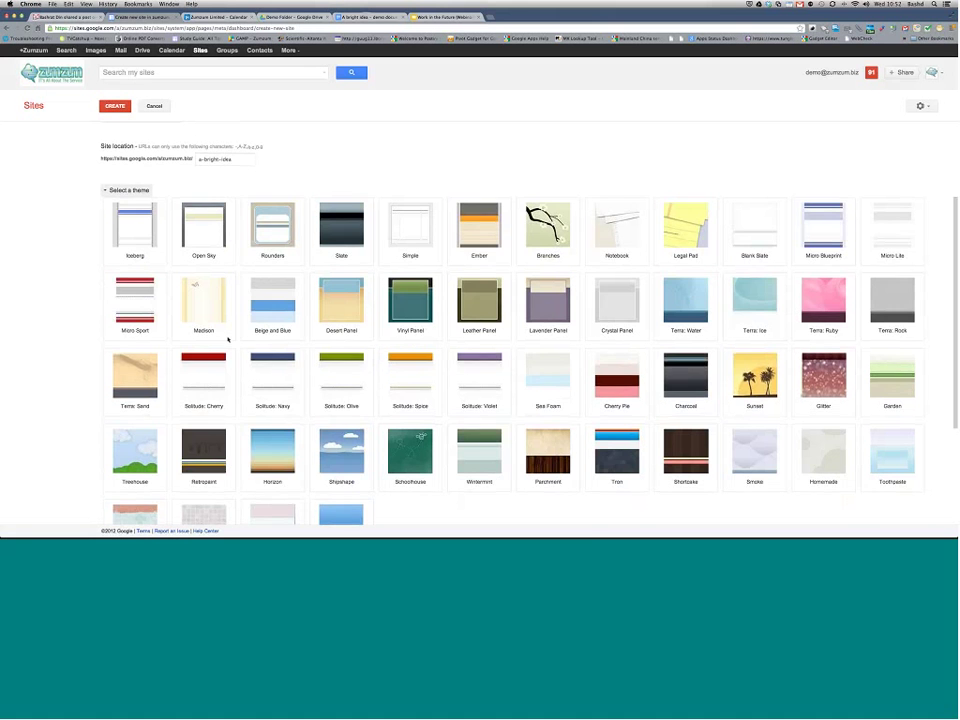
scroll(228, 340, "up", 2)
scroll(228, 338, "up", 1)
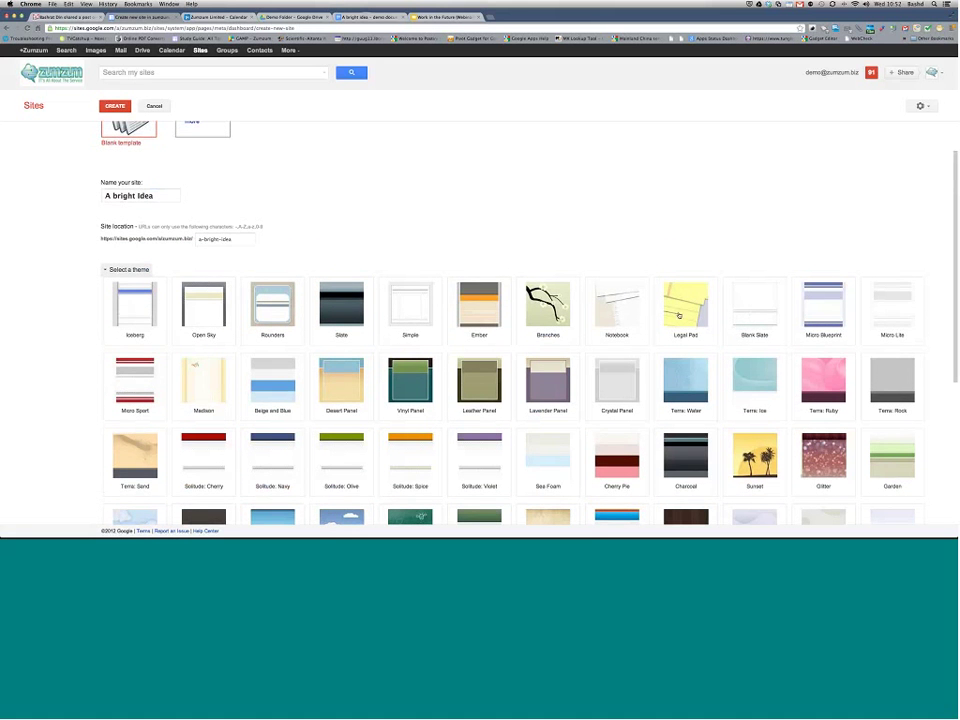
left_click(410, 305)
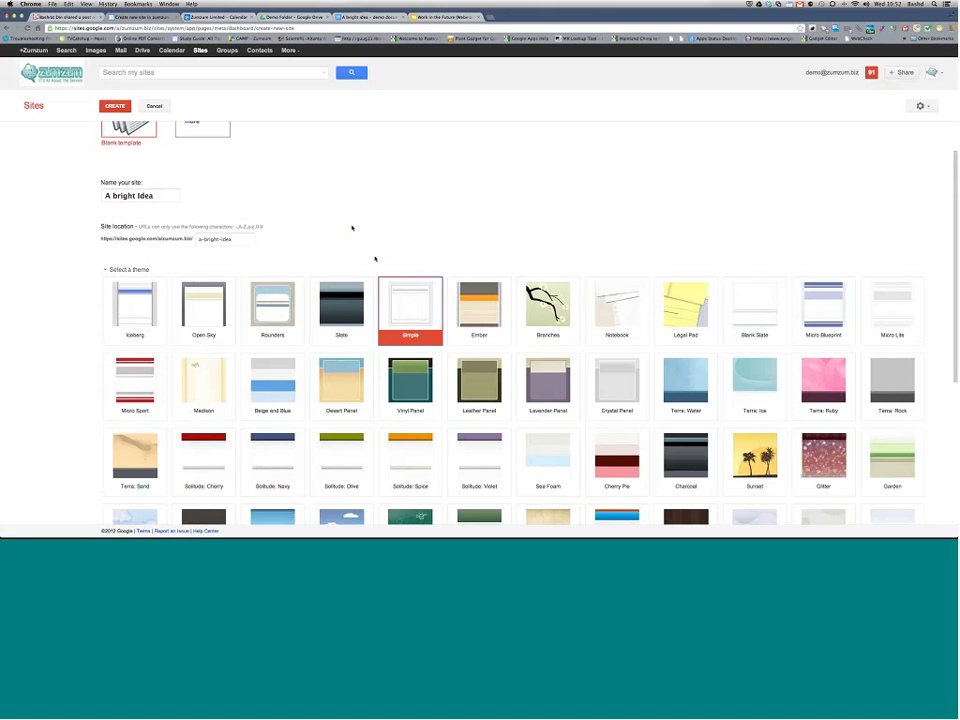
scroll(351, 228, "down", 4)
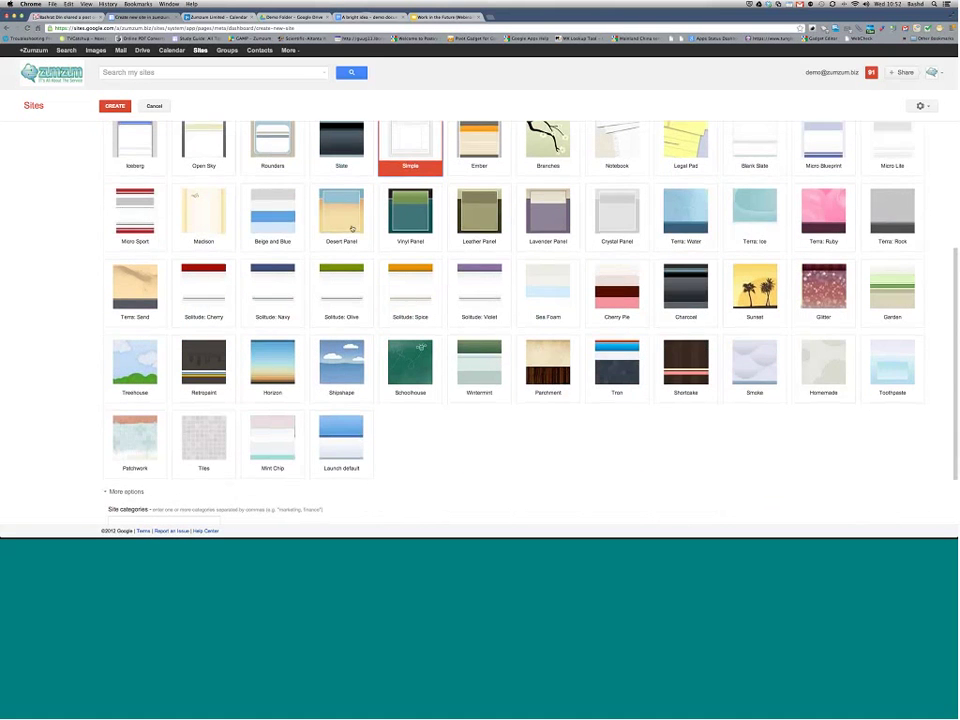
scroll(351, 228, "up", 1)
scroll(480, 320, "down", 3)
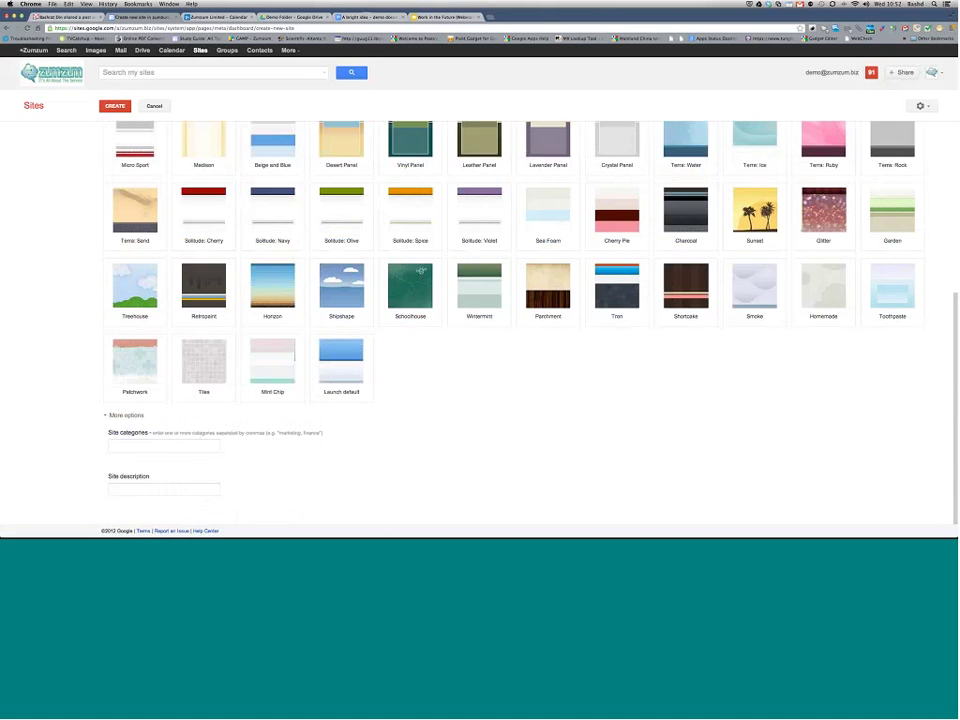
left_click(117, 106)
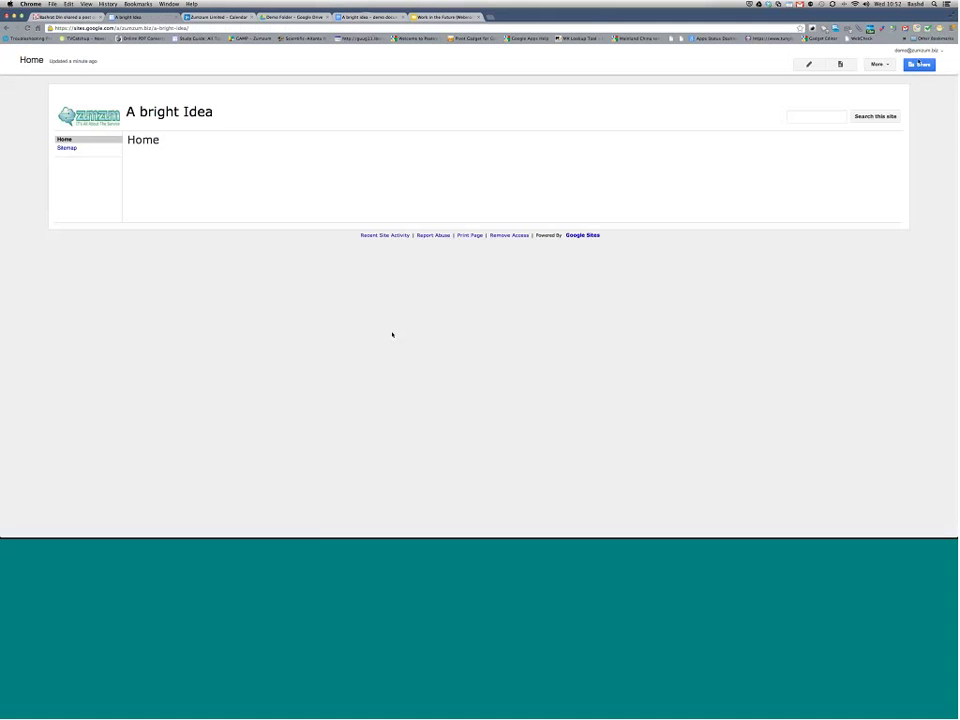
Step: Open the site's sharing settings and add a first colleague with Can edit access
left_click(918, 64)
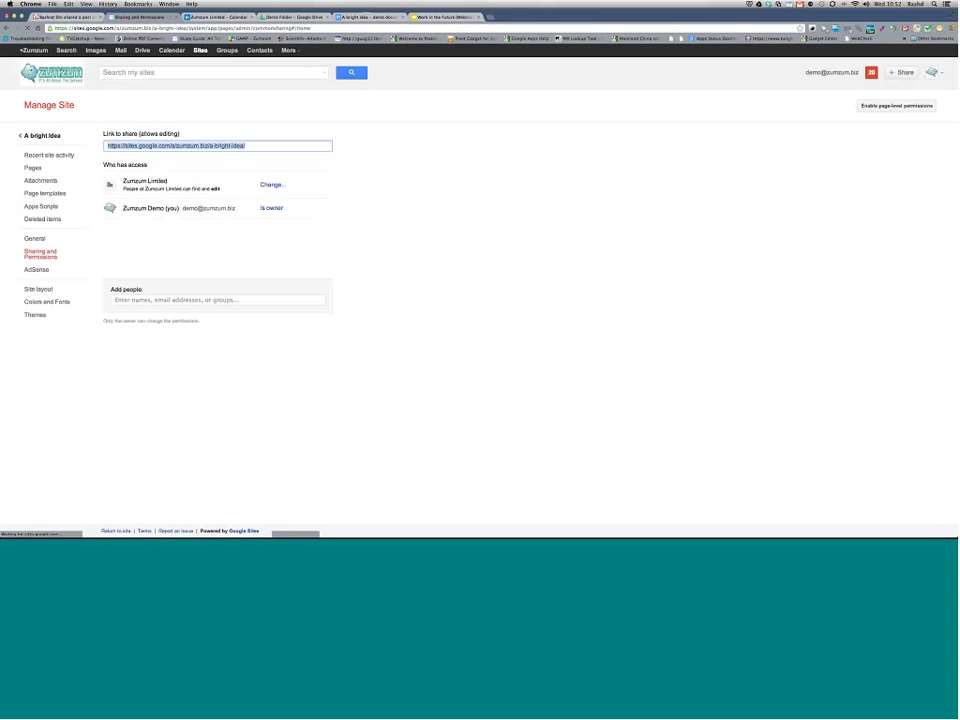
left_click(218, 299)
type("ba")
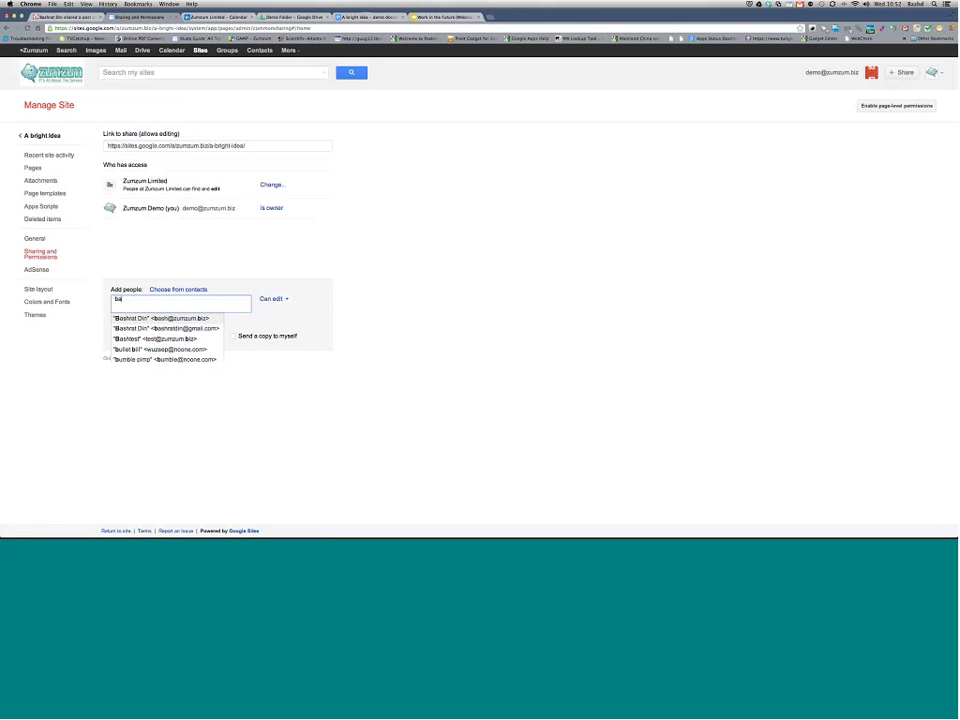
key("Return")
left_click(287, 302)
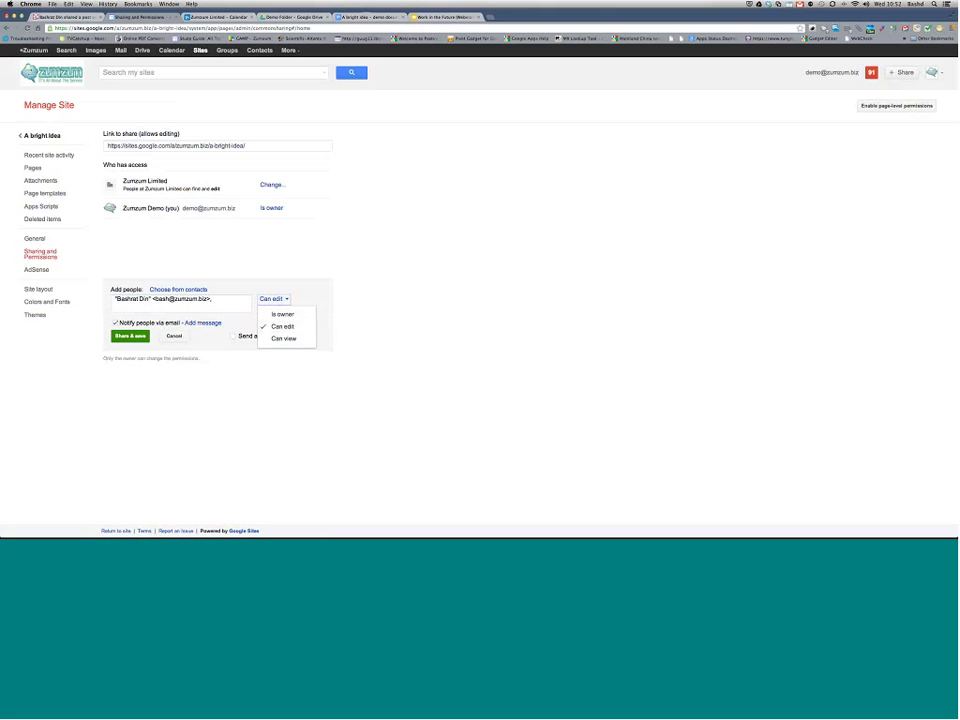
left_click(226, 298)
Step: Add two more colleagues, then replace all recipients by typing 'all'
type("ra")
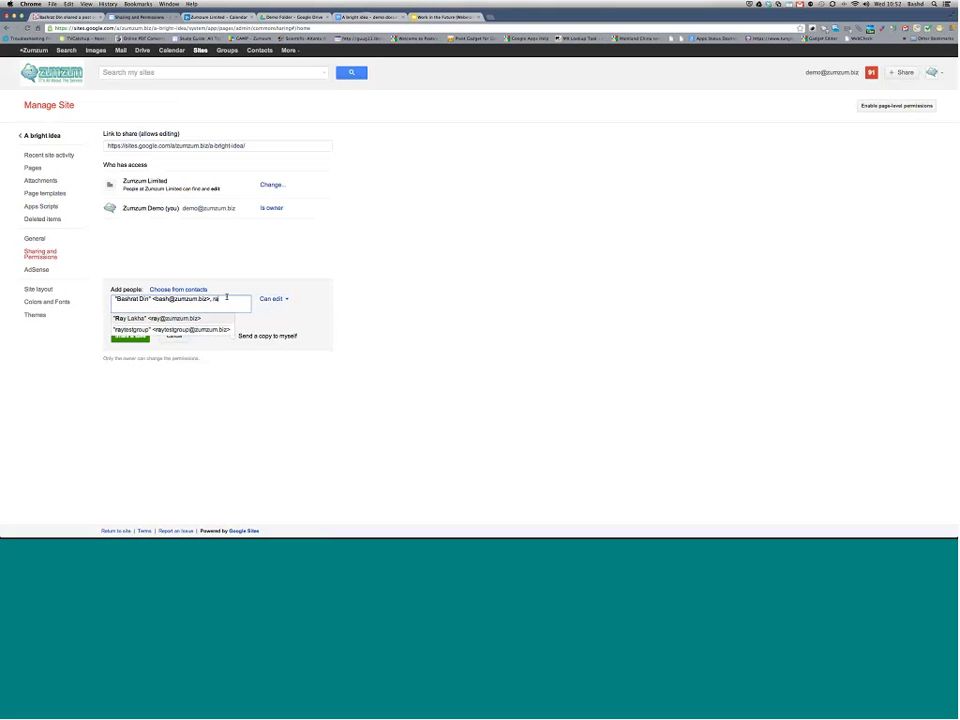
type("y")
left_click(225, 321)
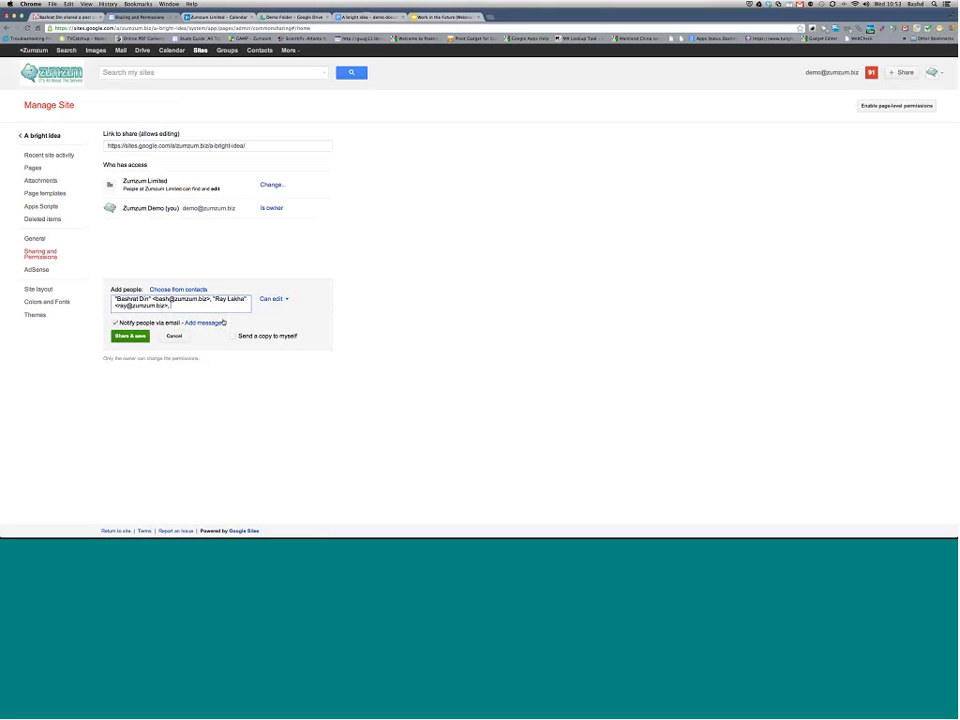
type("paul")
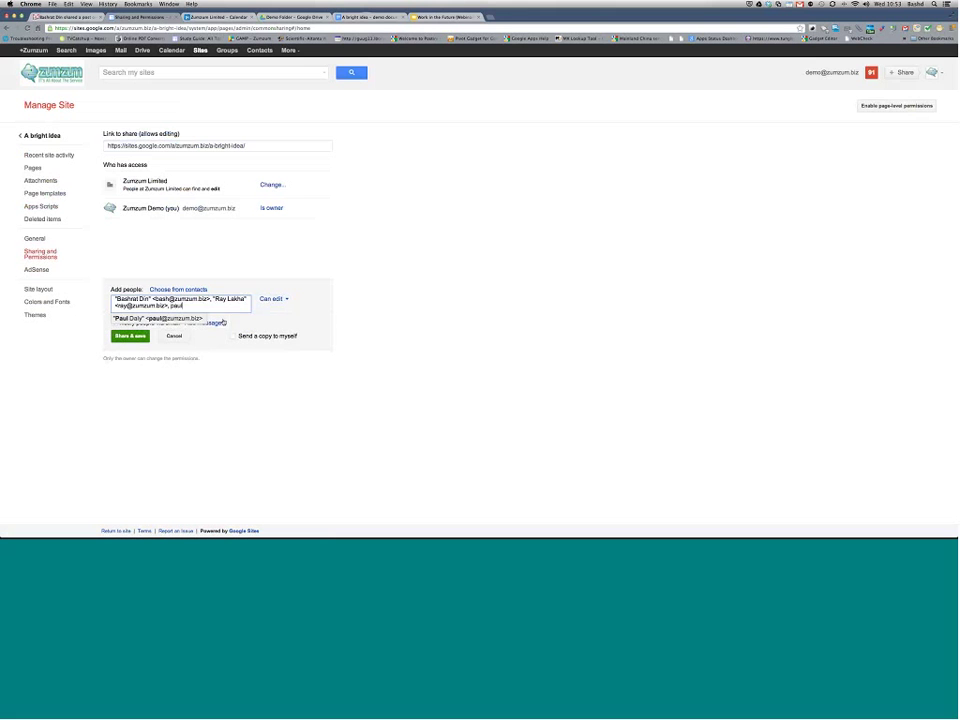
left_click(215, 322)
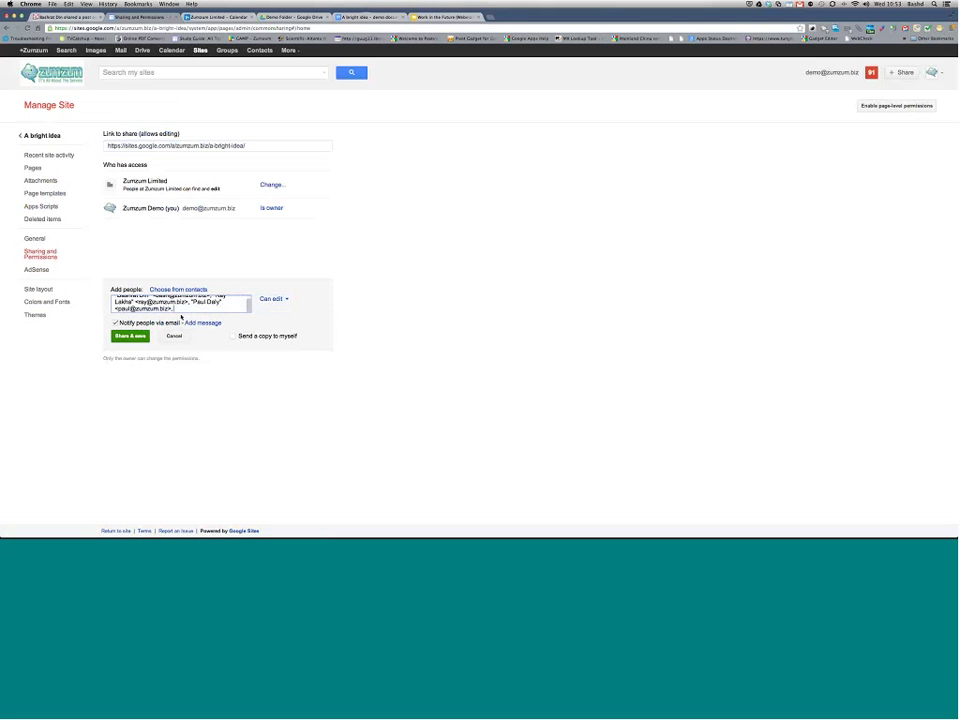
left_click_drag(177, 308, 100, 277)
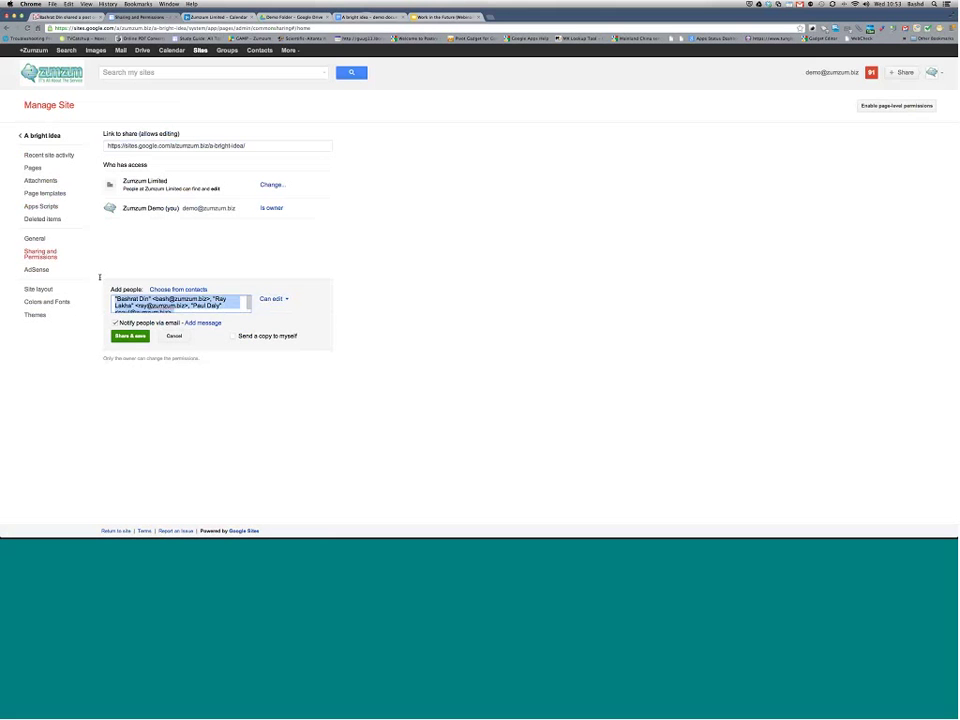
type("all")
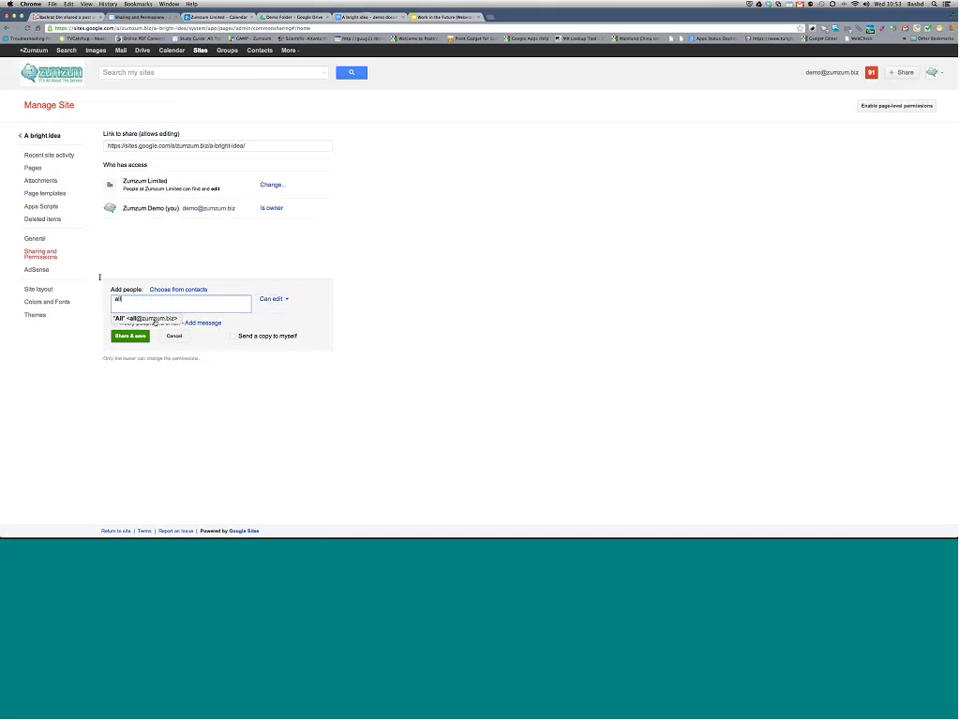
Step: Share the site with the All group with message 'here is our latest demo site'
left_click(155, 320)
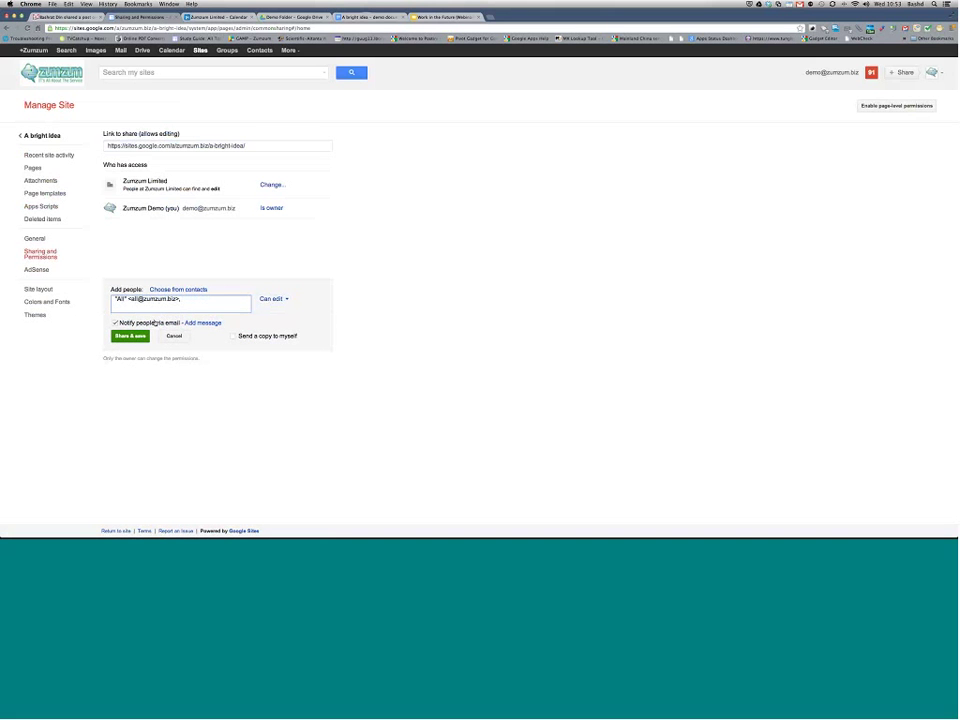
left_click(202, 323)
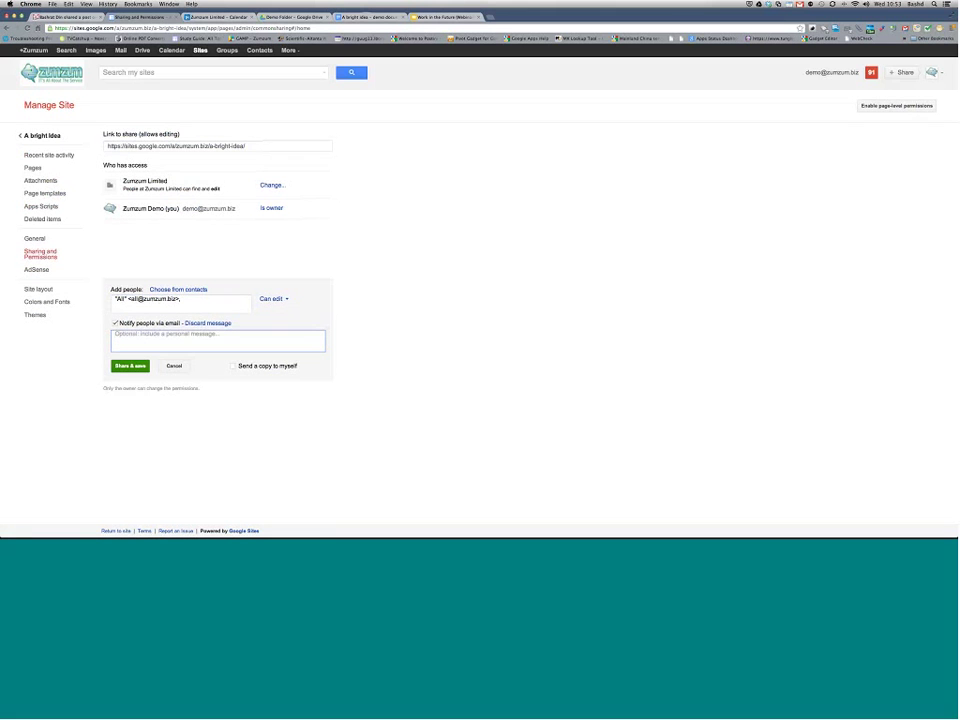
type("here is")
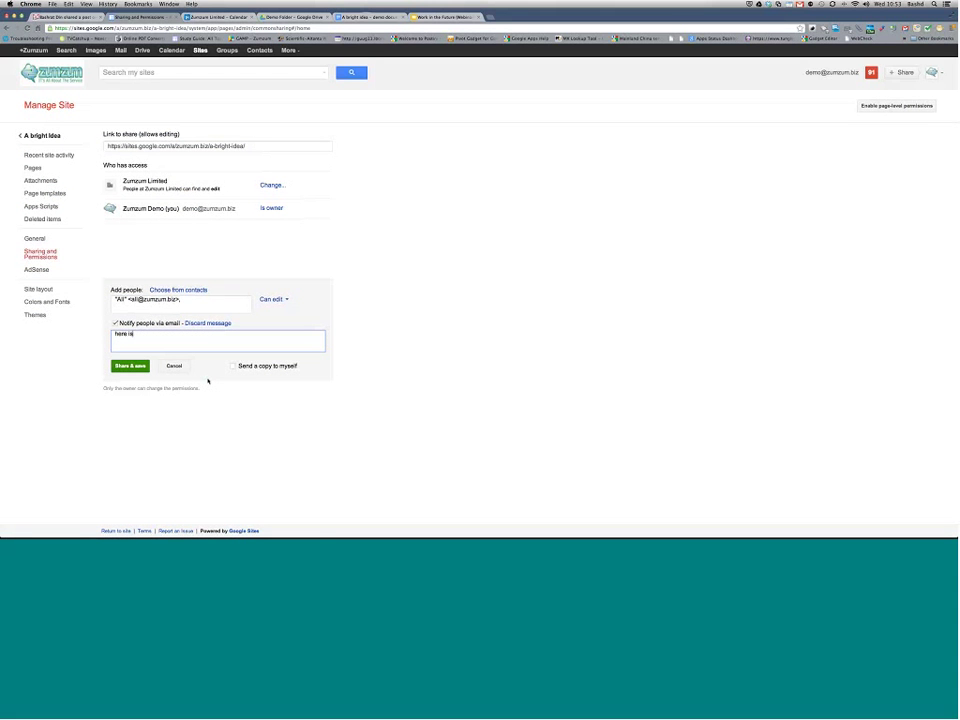
type(" our latest demo site")
left_click(119, 366)
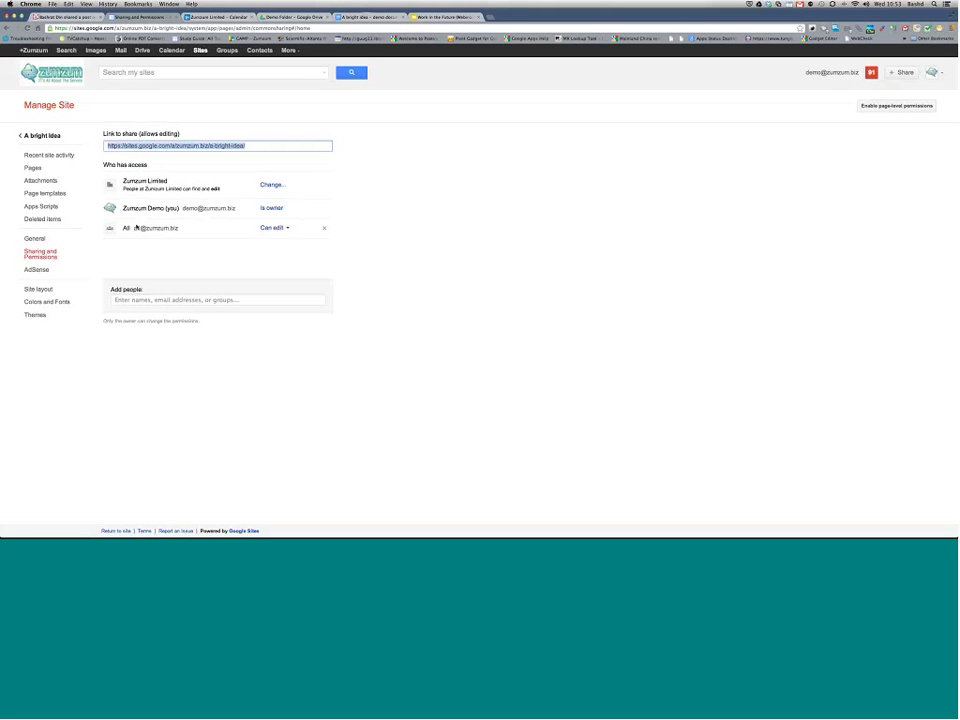
Step: Remove the All group's access, save the changes and return to the site's Home page
left_click(323, 230)
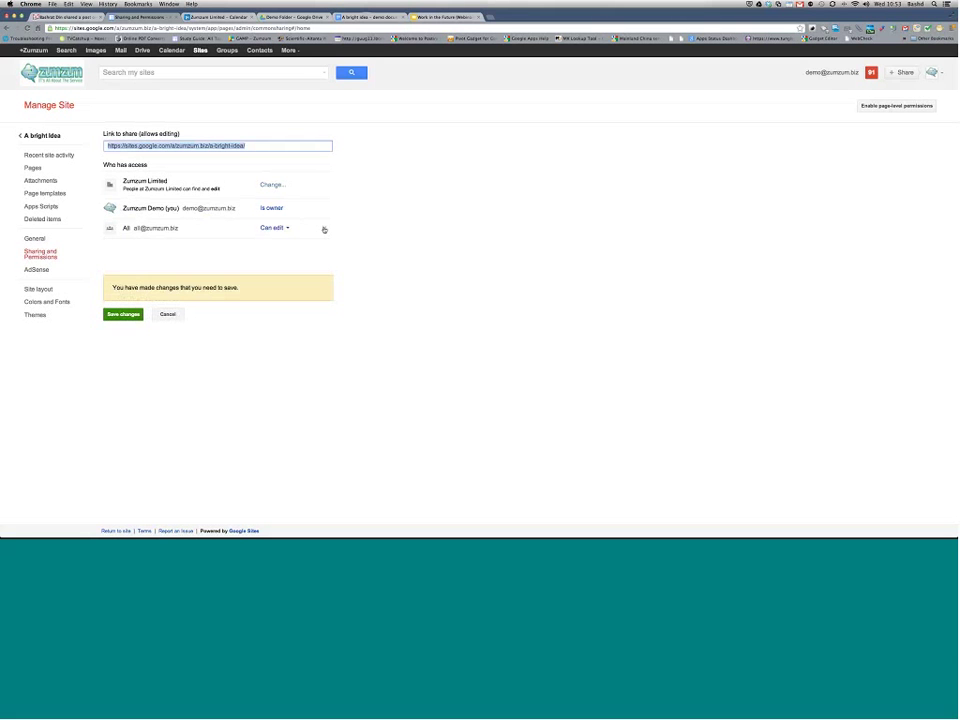
left_click(122, 315)
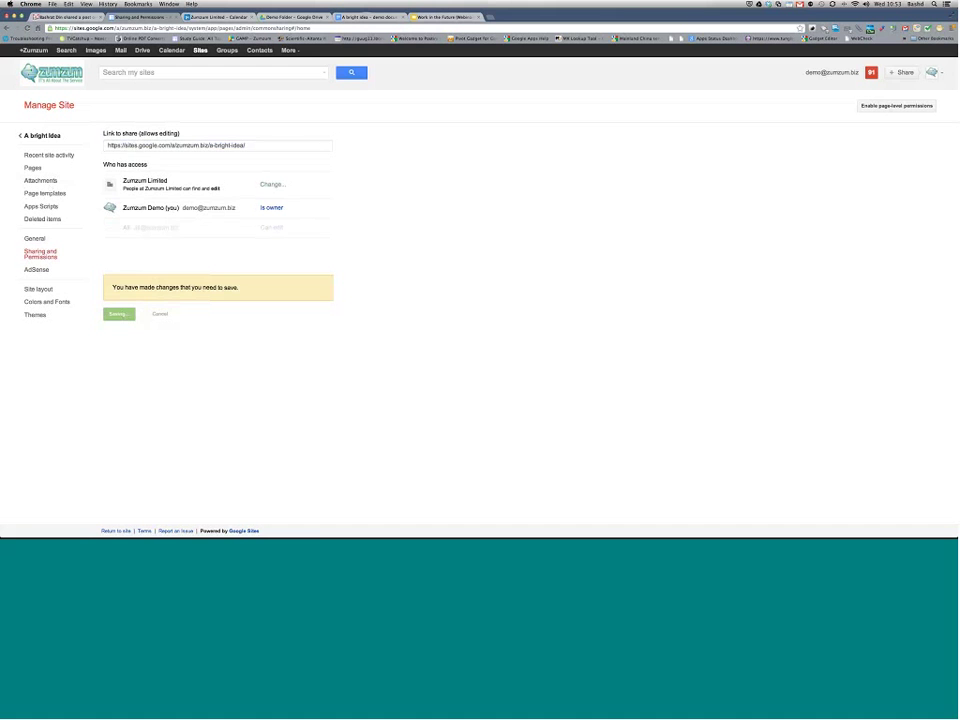
left_click(40, 136)
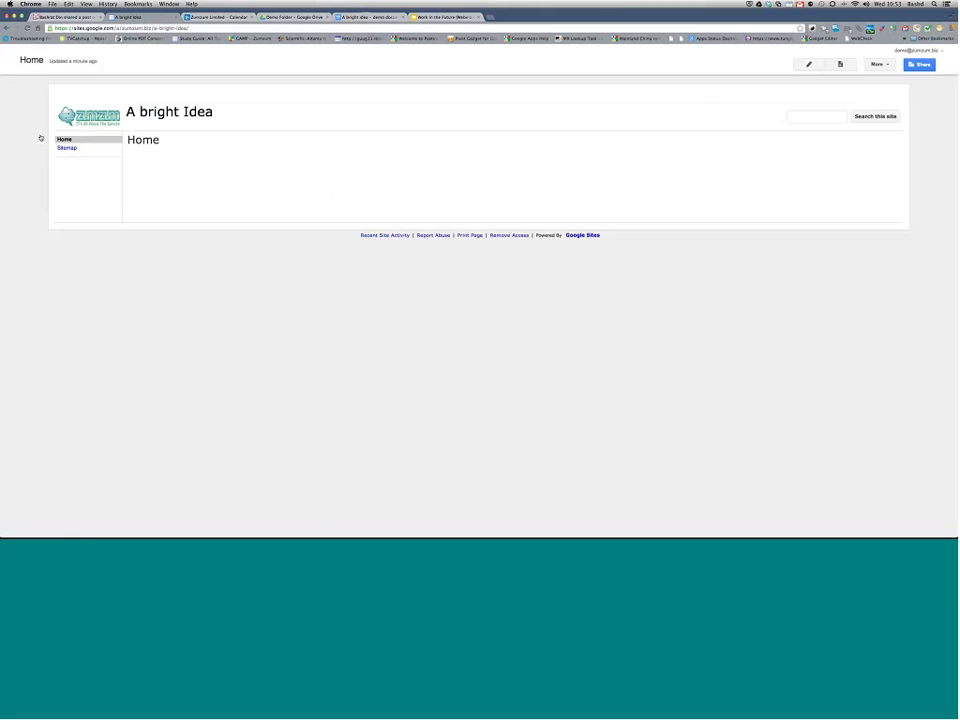
Step: Type 'Welcome to our latest project' into the Home page body and show the Insert menu
left_click(809, 63)
type("Welcome")
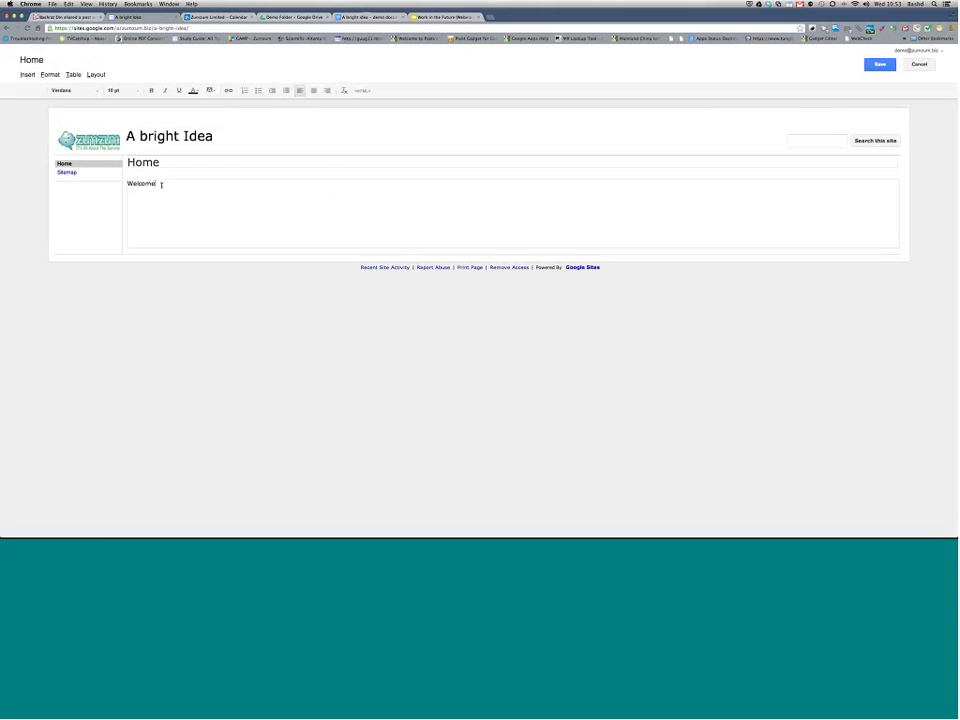
type(" to our latest project")
left_click(27, 74)
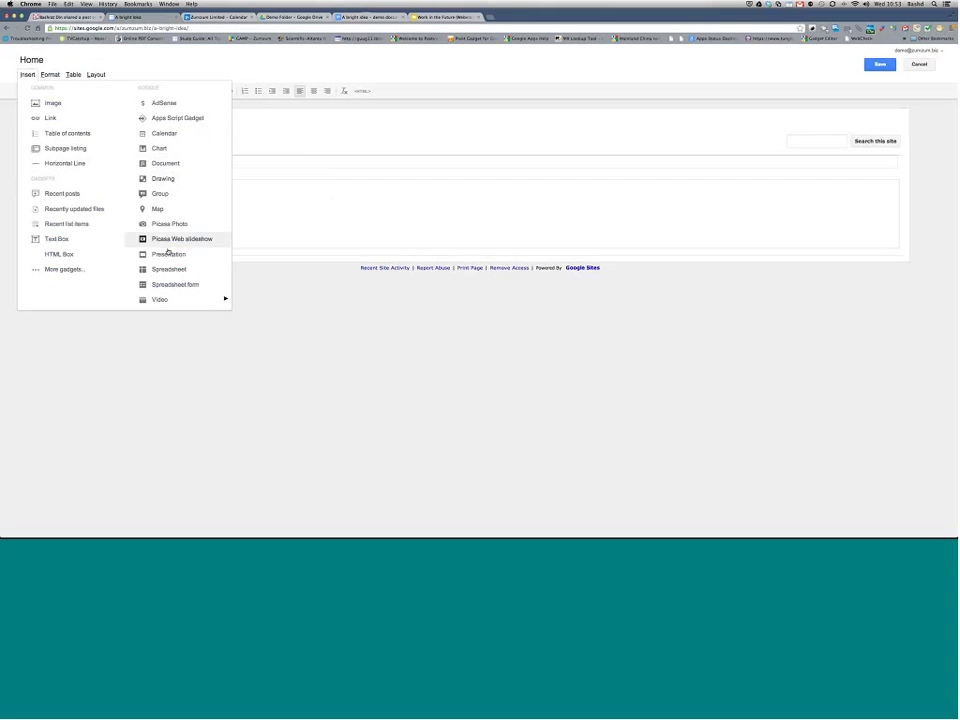
mouse_move(165, 300)
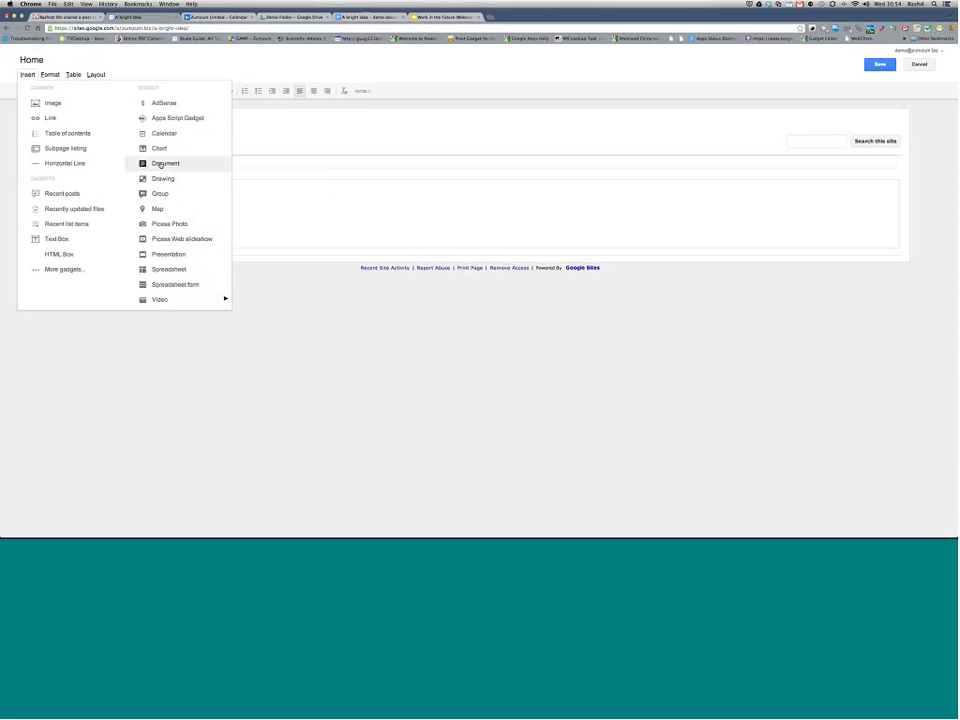
Step: Embed the 'A bright idea - demo document' Google document with border, title and 600-pixel height
left_click(164, 163)
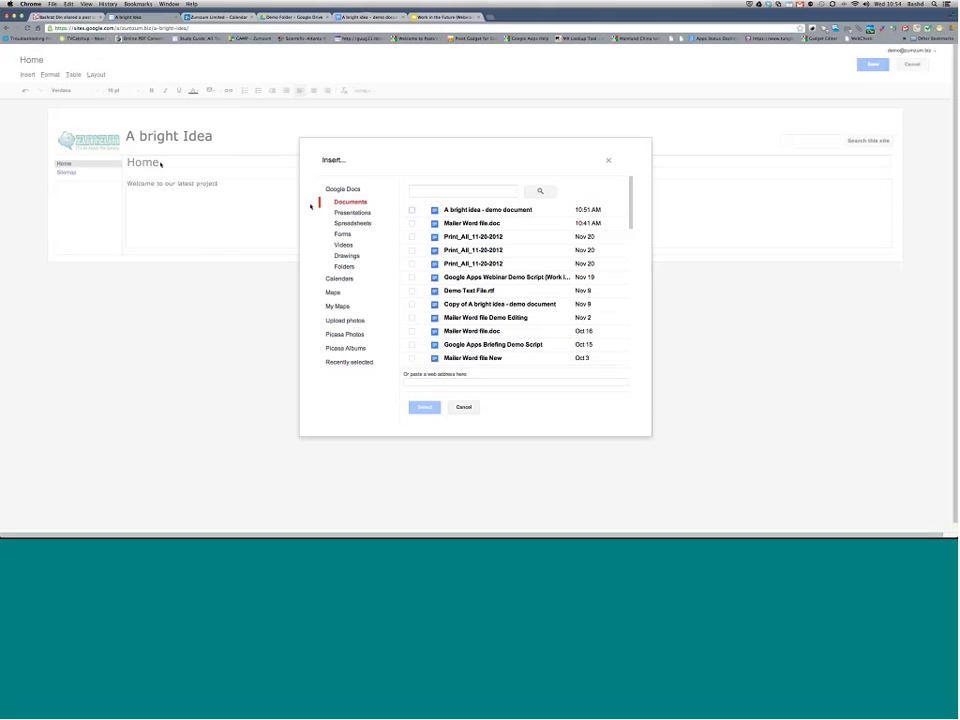
left_click(411, 211)
left_click(425, 407)
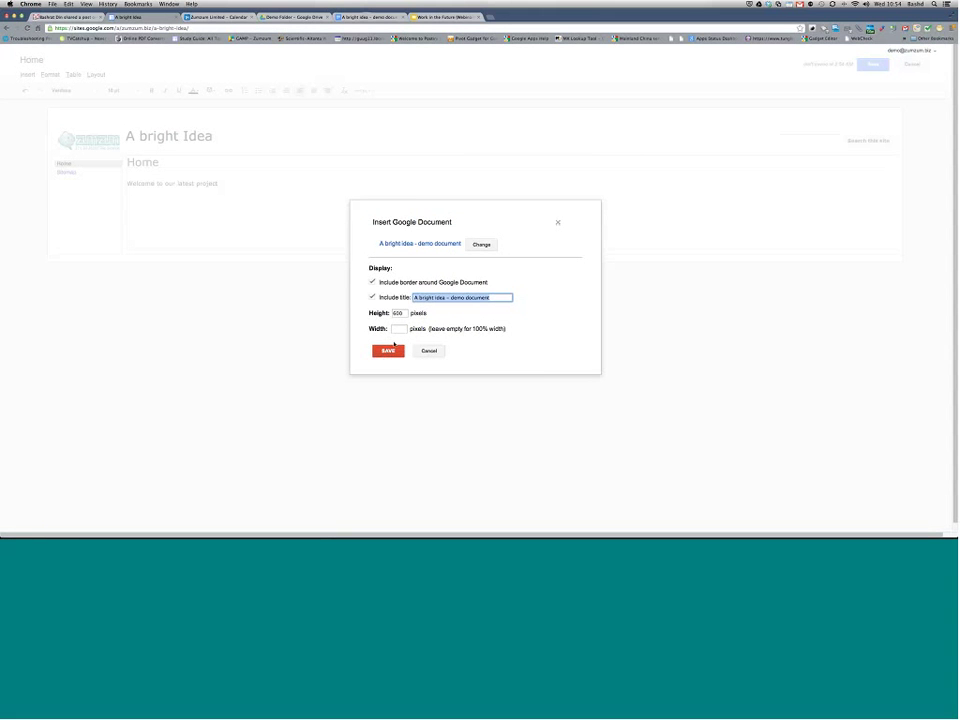
double_click(404, 313)
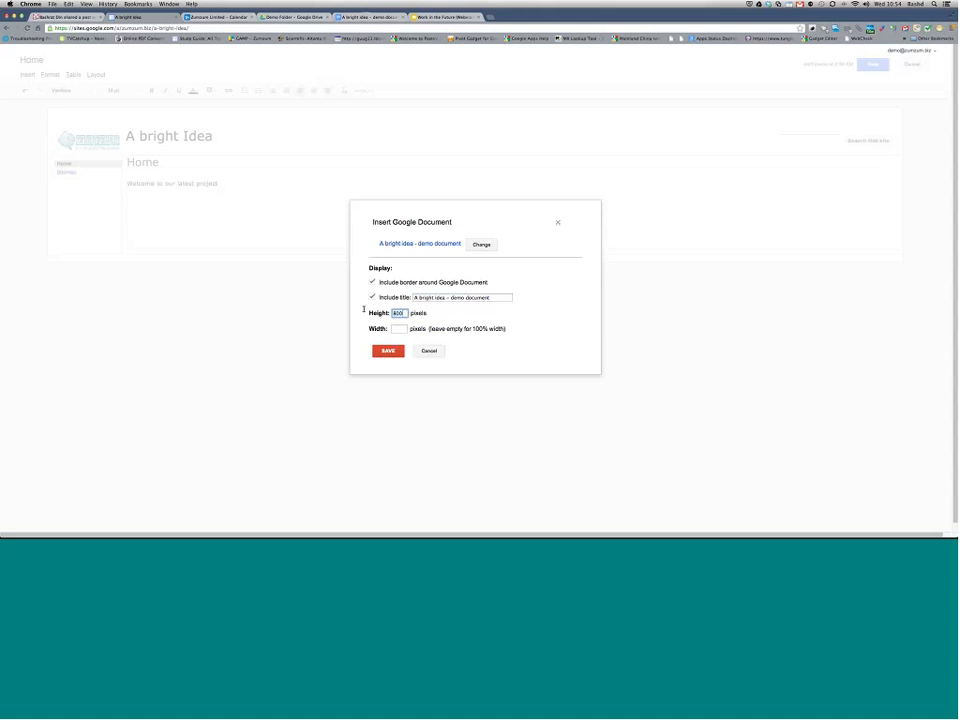
left_click(388, 350)
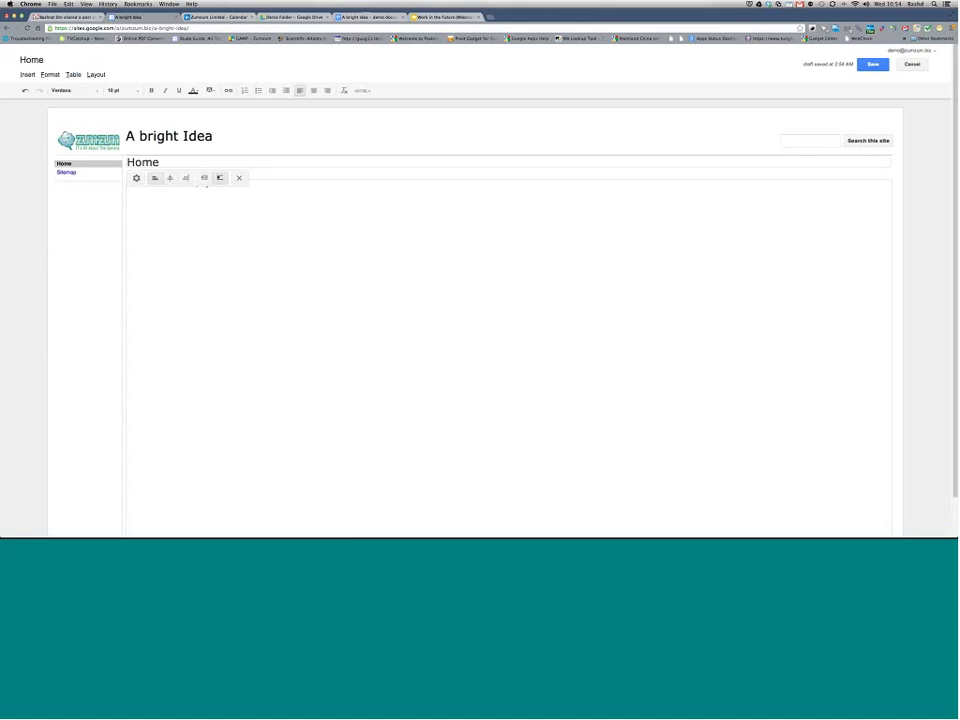
Step: Save the Home page, open its embedded document in Docs, then return to the site
left_click(873, 65)
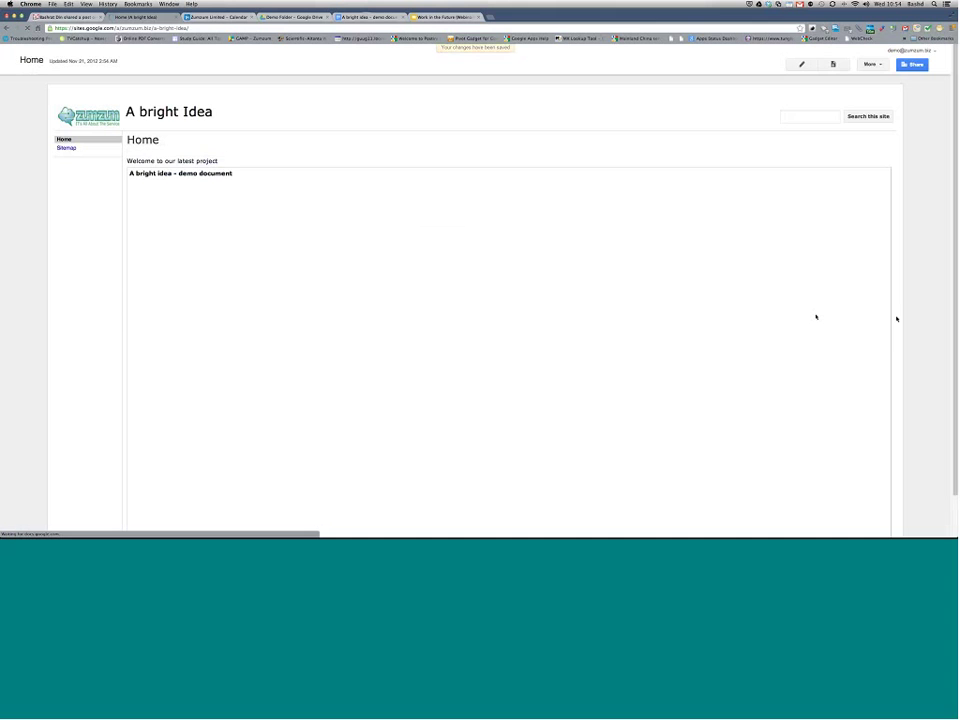
scroll(816, 317, "down", 2)
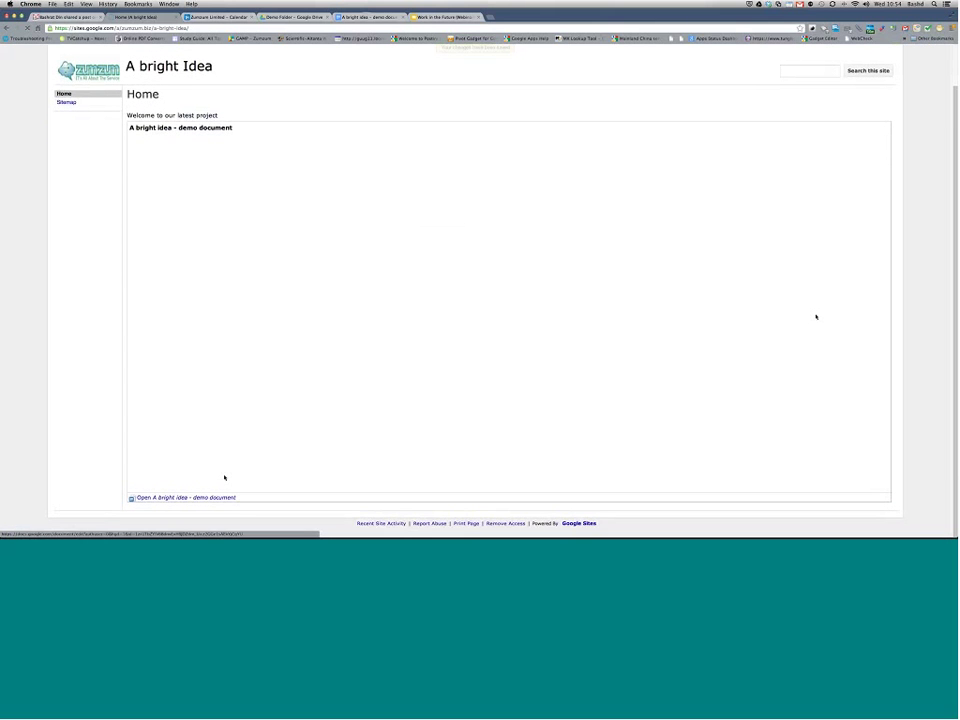
left_click(182, 497)
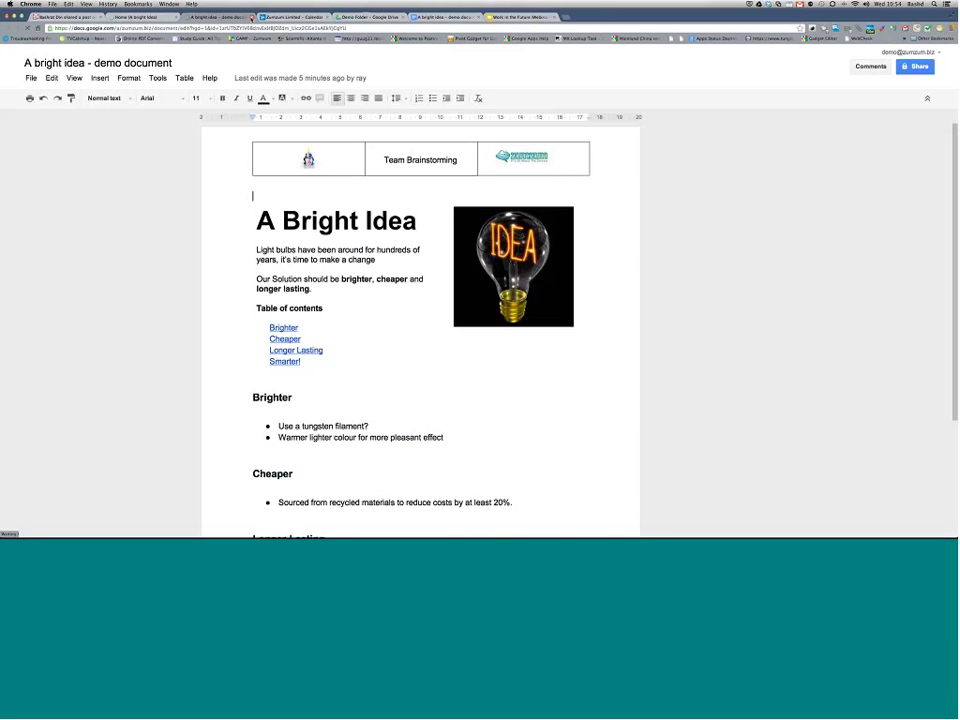
left_click(150, 17)
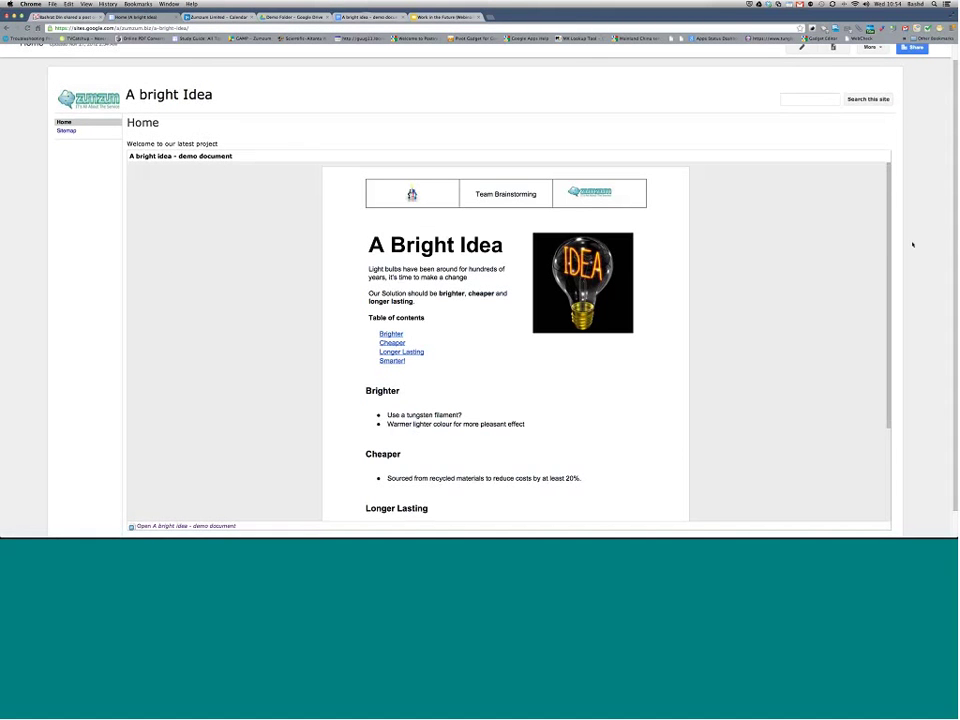
Step: Scroll through the saved Home page and close the site's tab
scroll(505, 330, "down", 5)
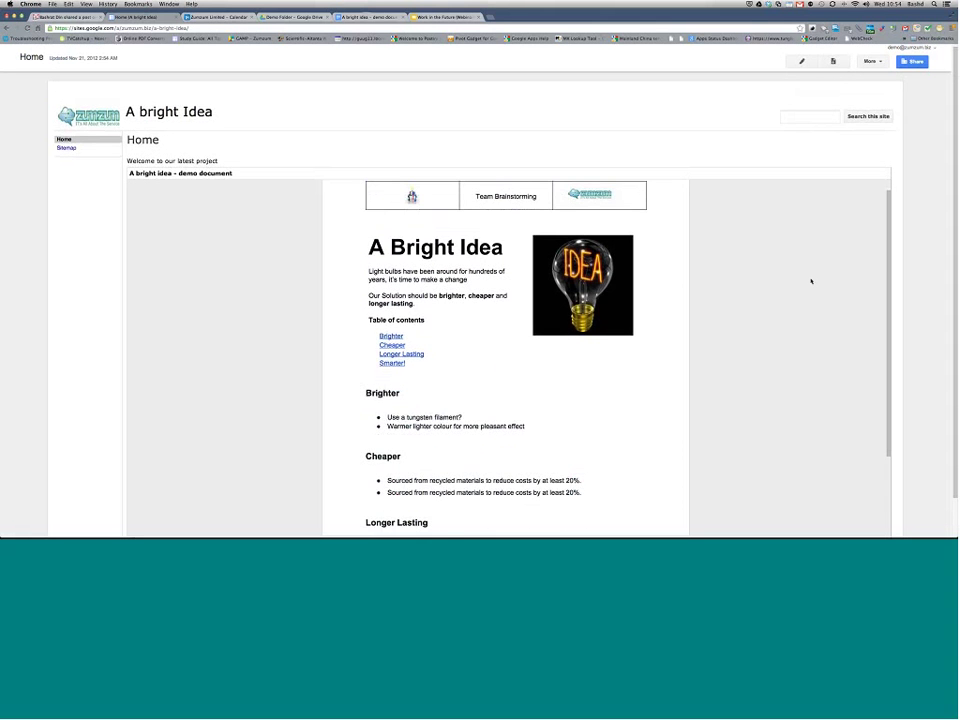
scroll(811, 281, "down", 5)
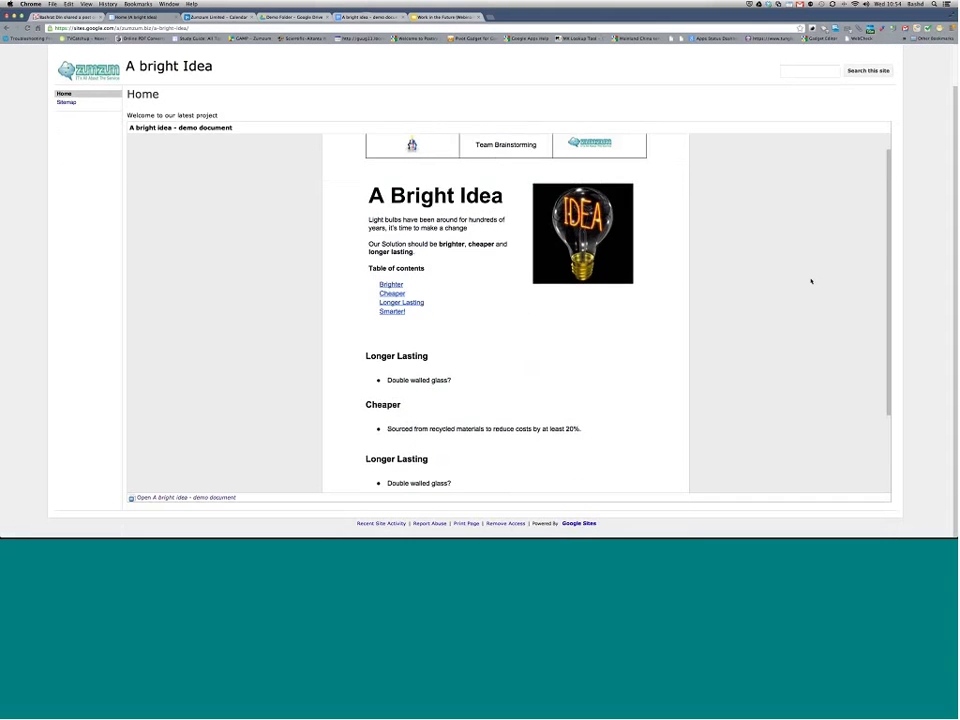
scroll(811, 281, "down", 3)
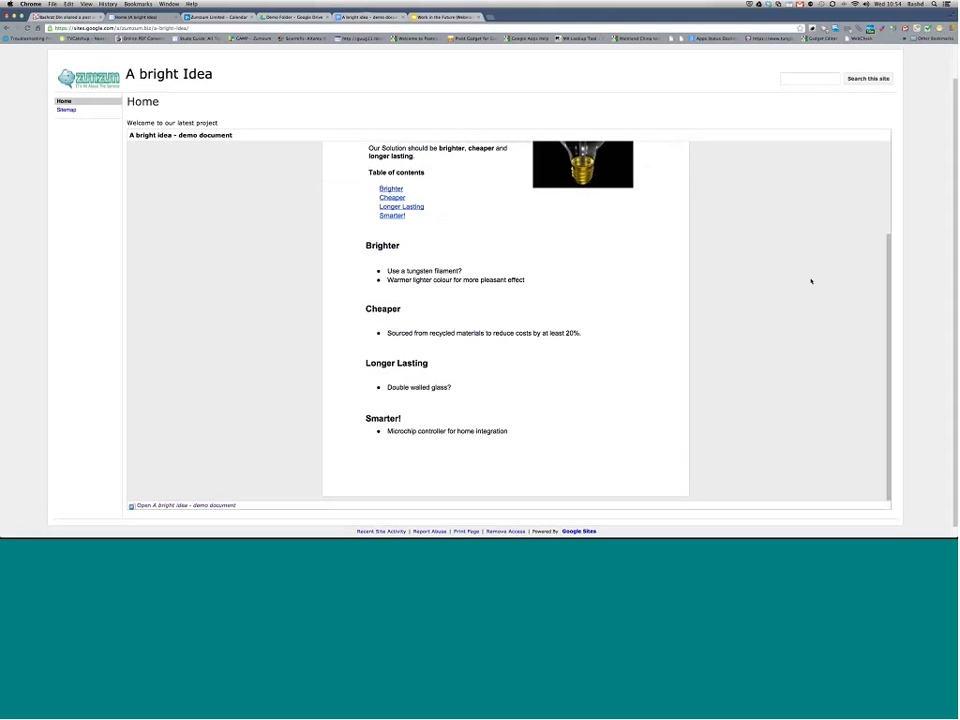
scroll(811, 281, "down", 2)
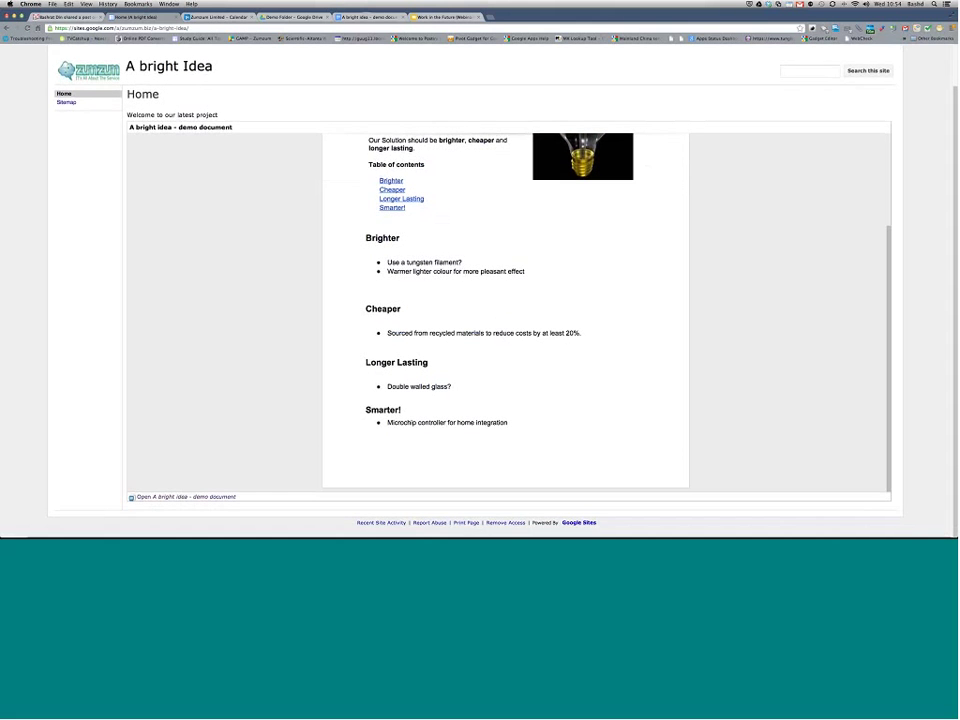
scroll(937, 306, "up", 2)
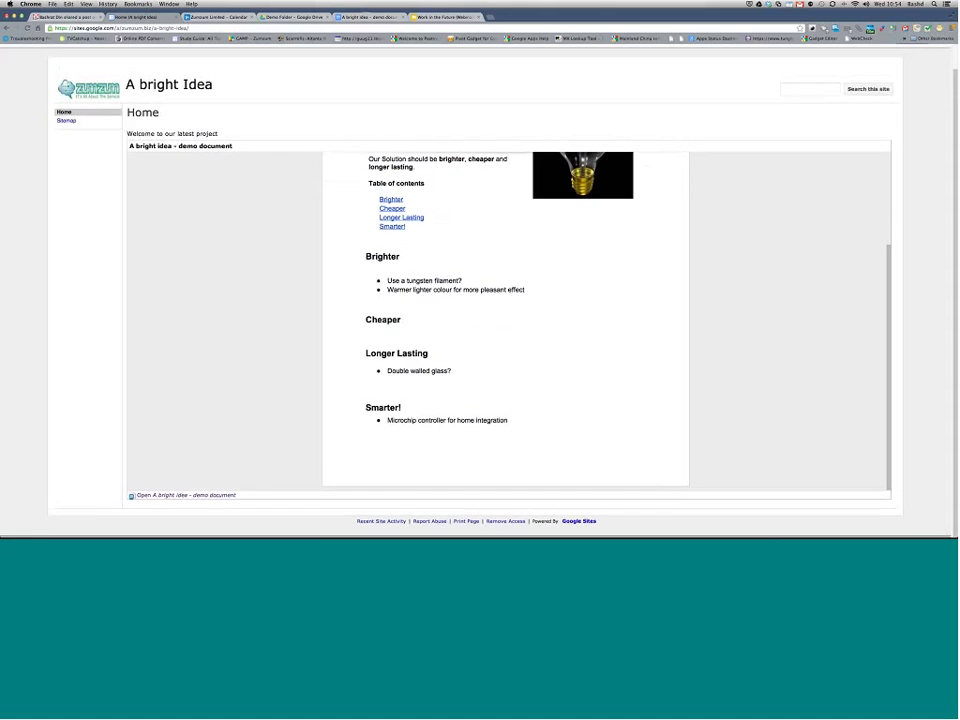
key("ctrl+w")
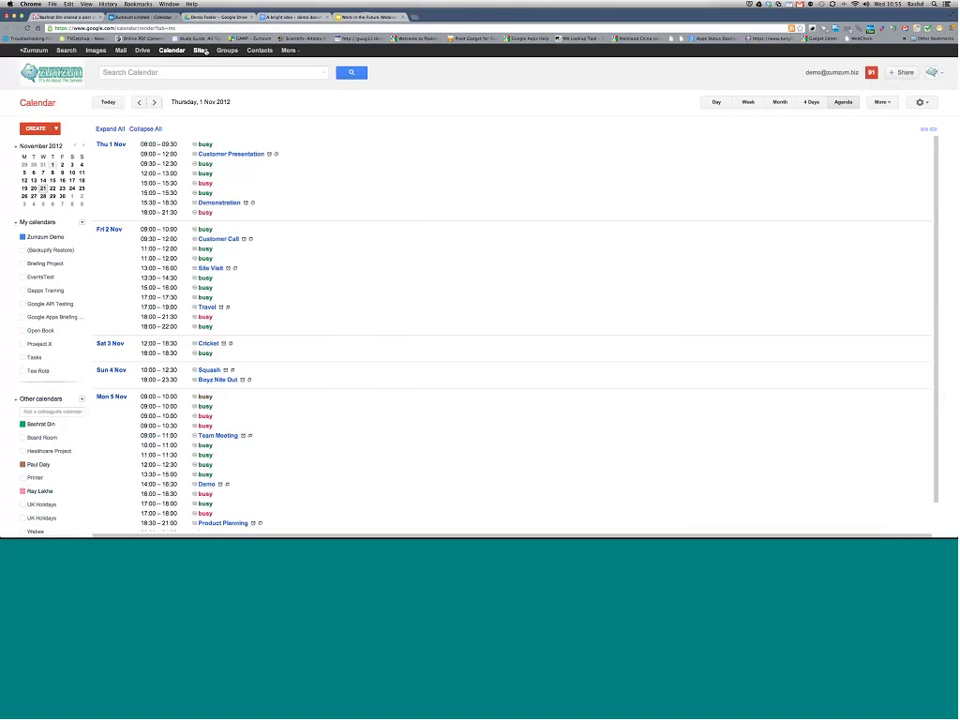
Step: Open the Demo Site's News page from the sites list in a new tab
left_click(202, 50)
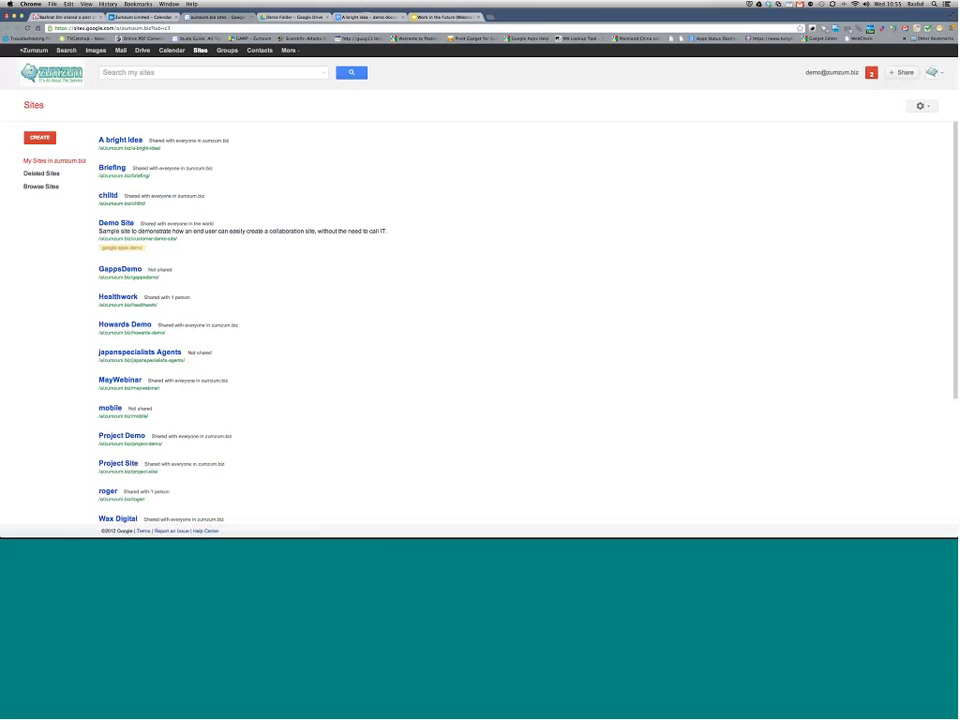
left_click(122, 214)
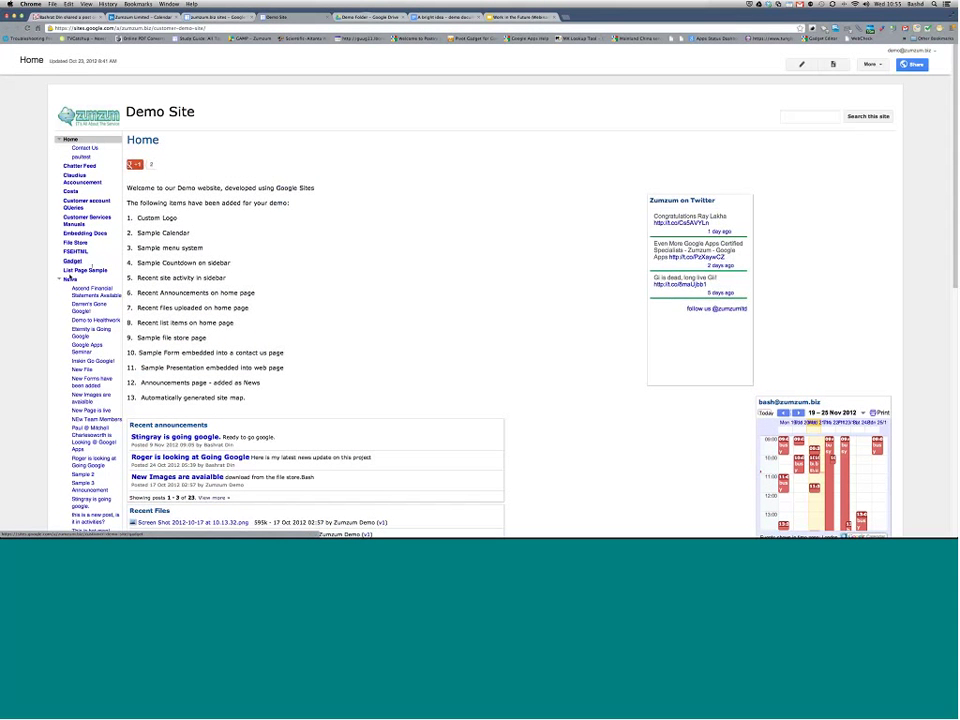
left_click(71, 280)
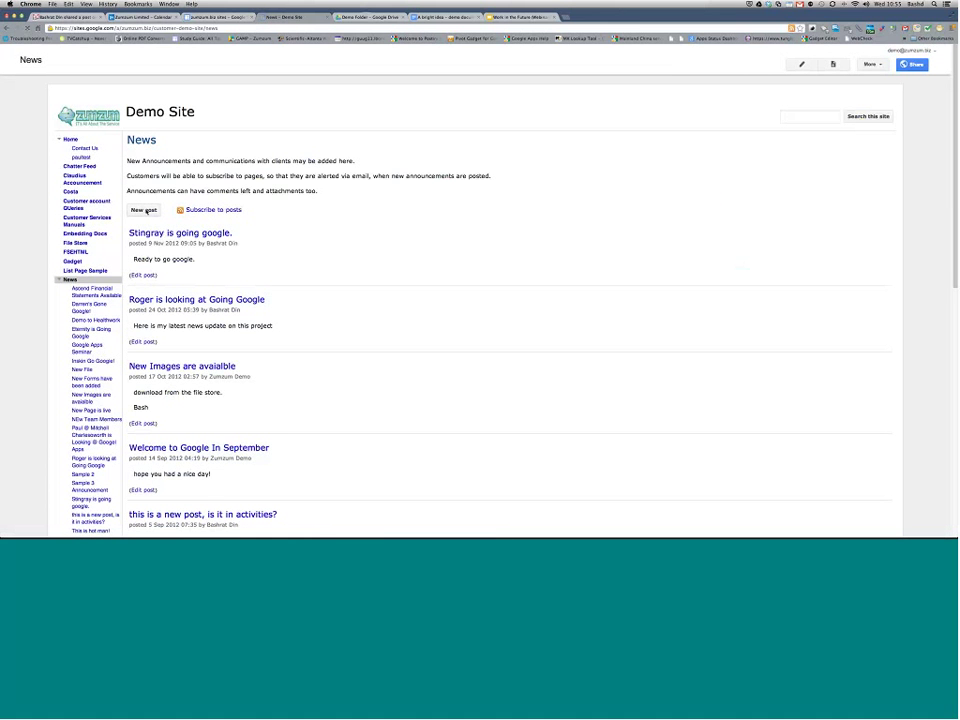
Step: Publish a news post 'Welcome a new Bright Idea!' with body 'this is our new project site'
left_click(146, 211)
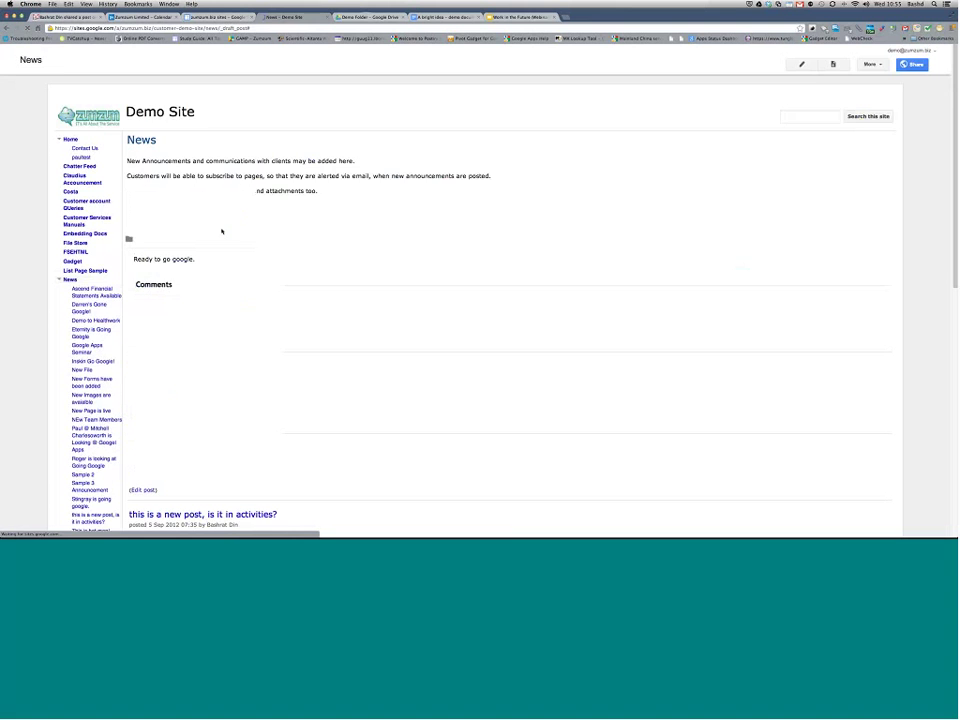
left_click(165, 162)
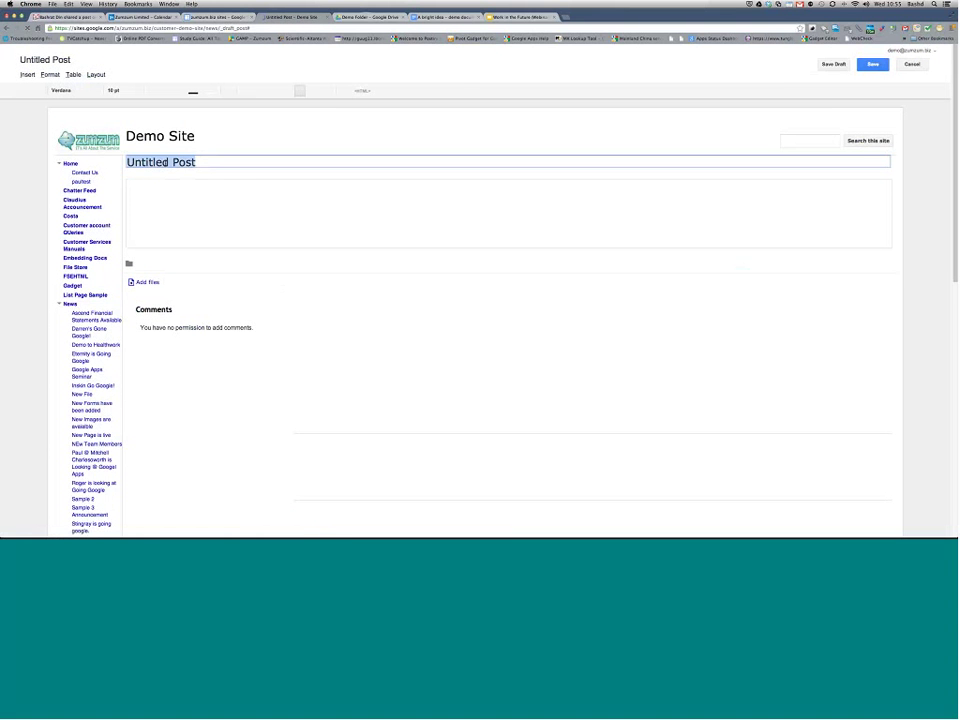
type("Welcoem")
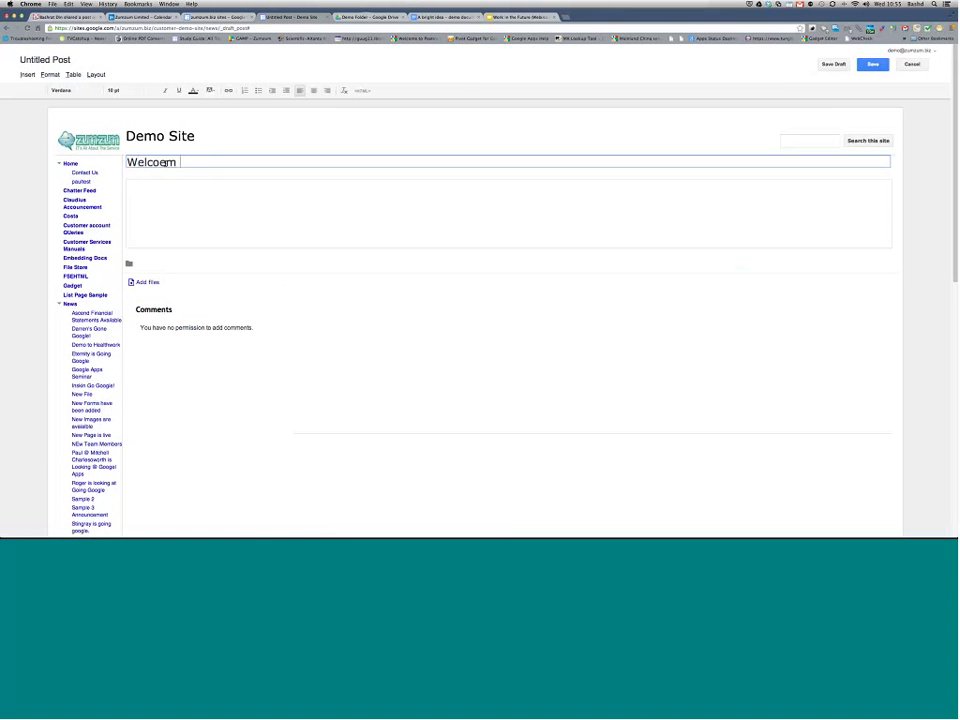
key("BackSpace")
key("BackSpace")
type("me a new Bright Idea")
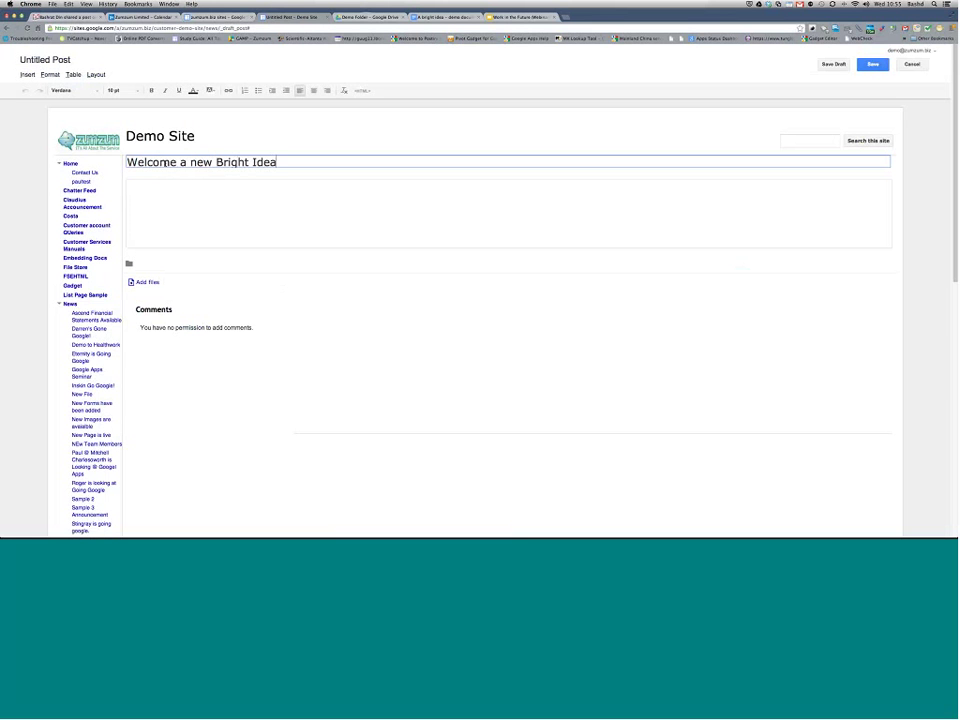
type("!")
left_click(167, 204)
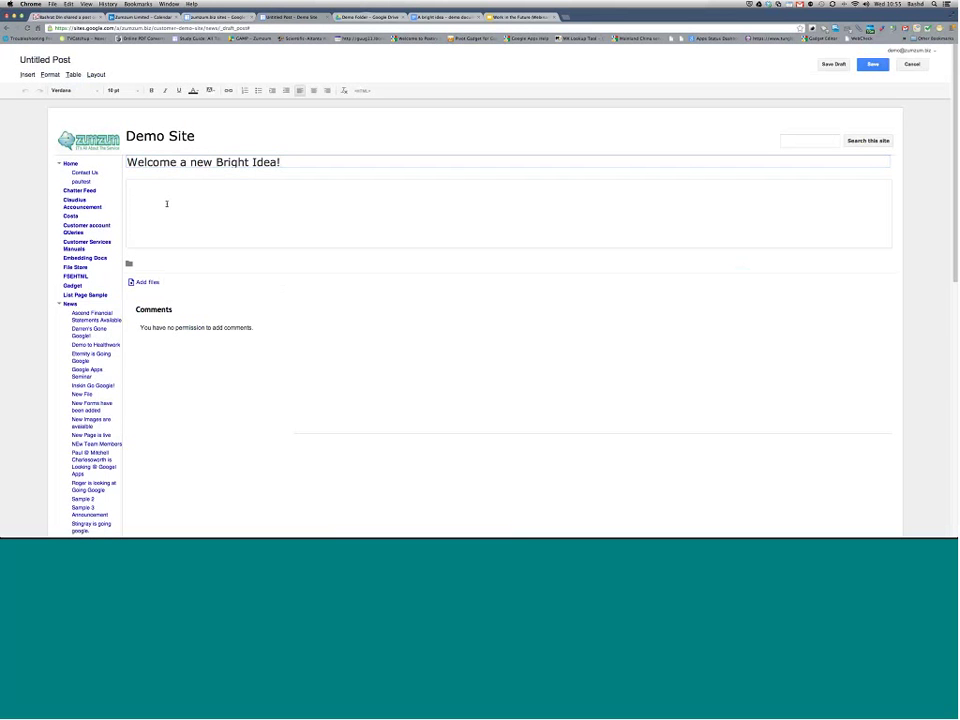
type("this is our new project site")
left_click(873, 65)
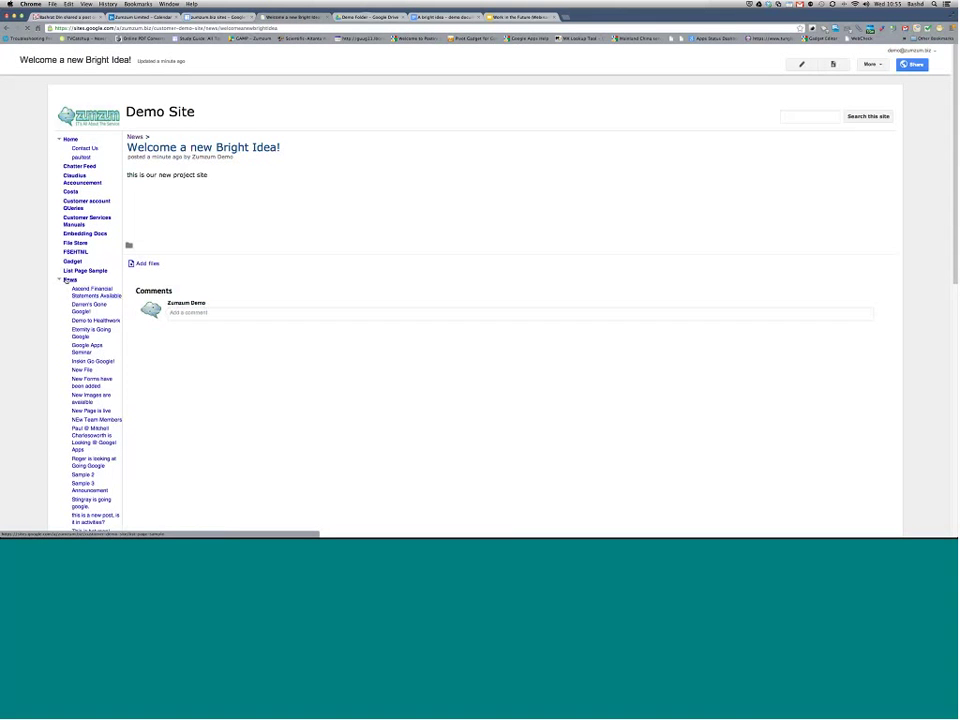
left_click(70, 279)
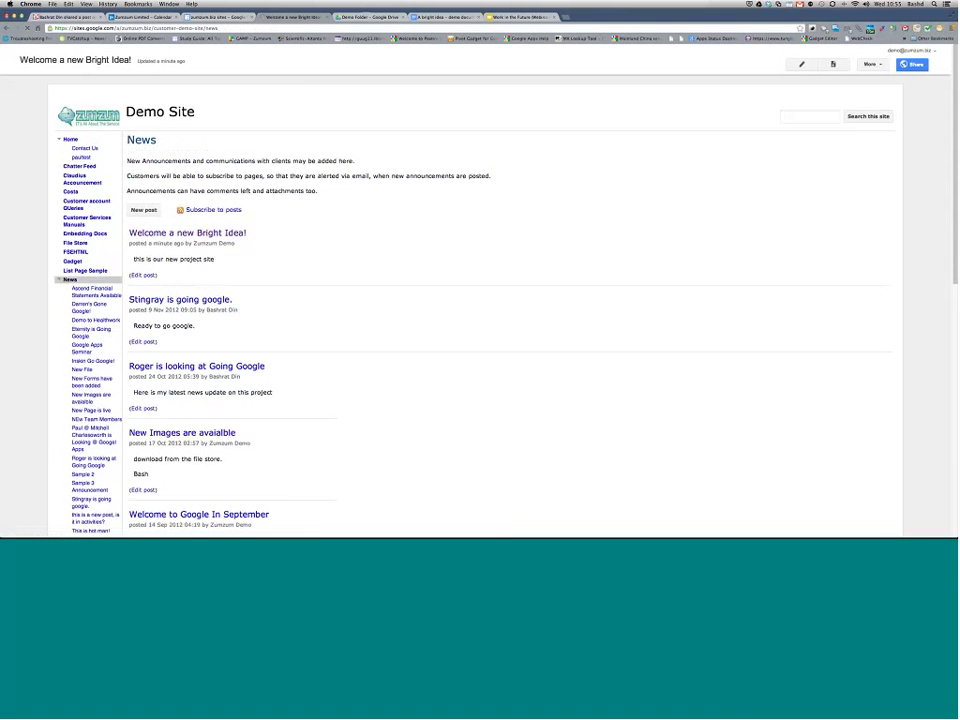
Step: Collapse the News posts in the sidebar and browse the site's Home page
left_click(59, 280)
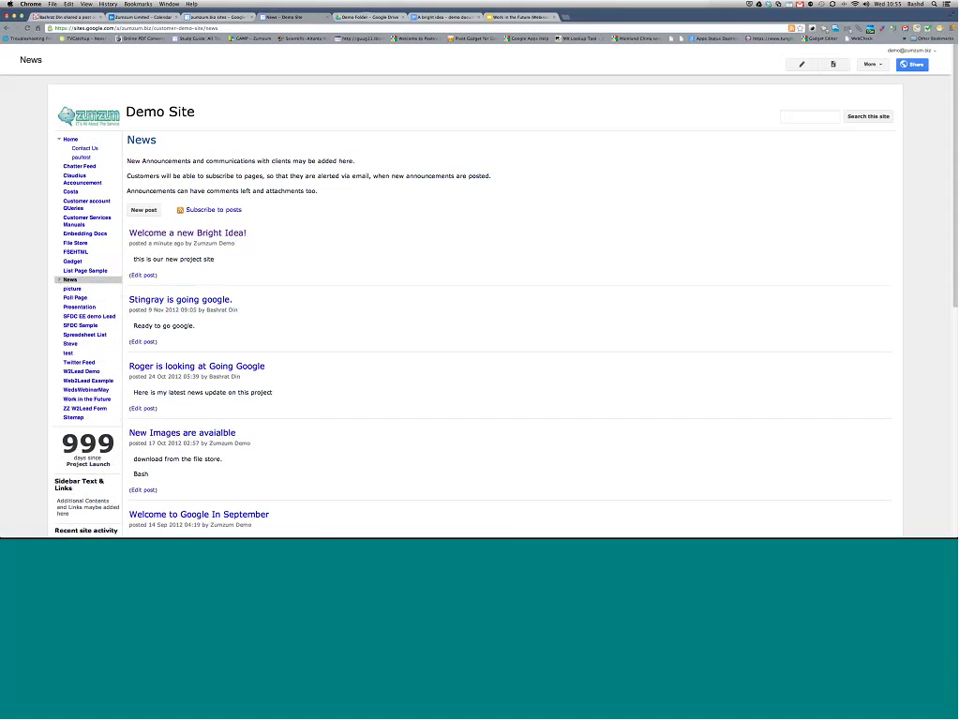
left_click(69, 139)
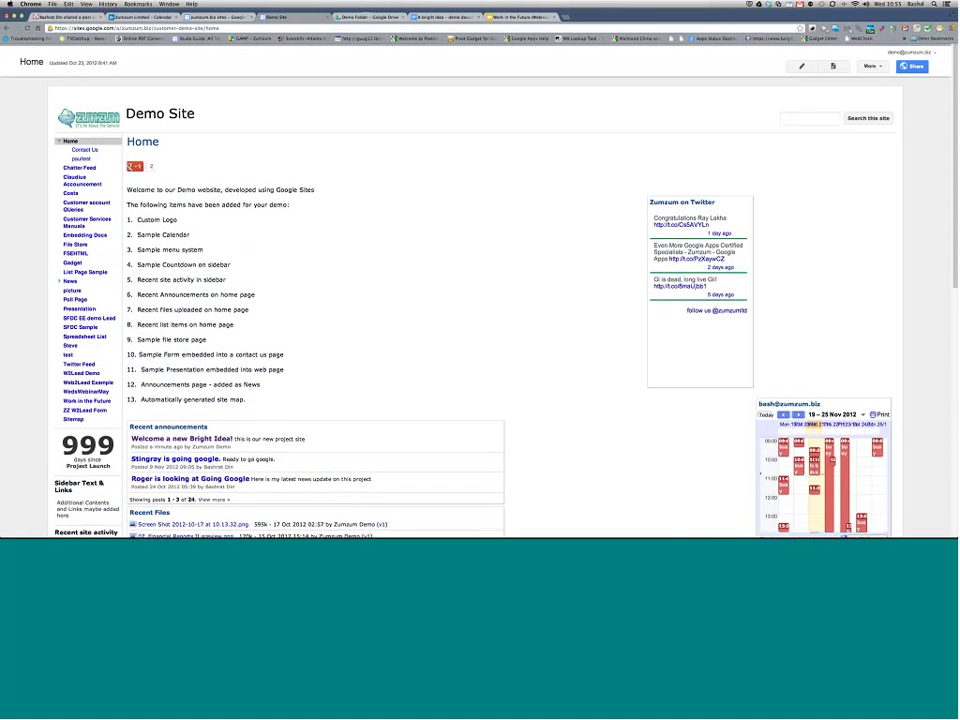
scroll(417, 251, "down", 1)
scroll(480, 290, "down", 3)
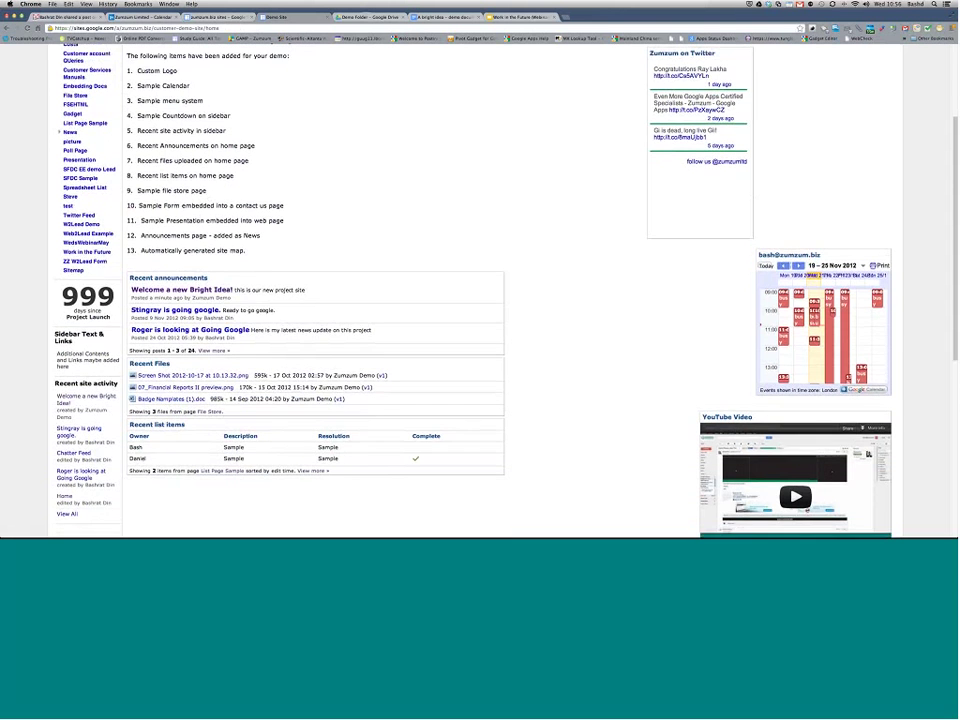
scroll(209, 206, "up", 2)
scroll(75, 186, "up", 1)
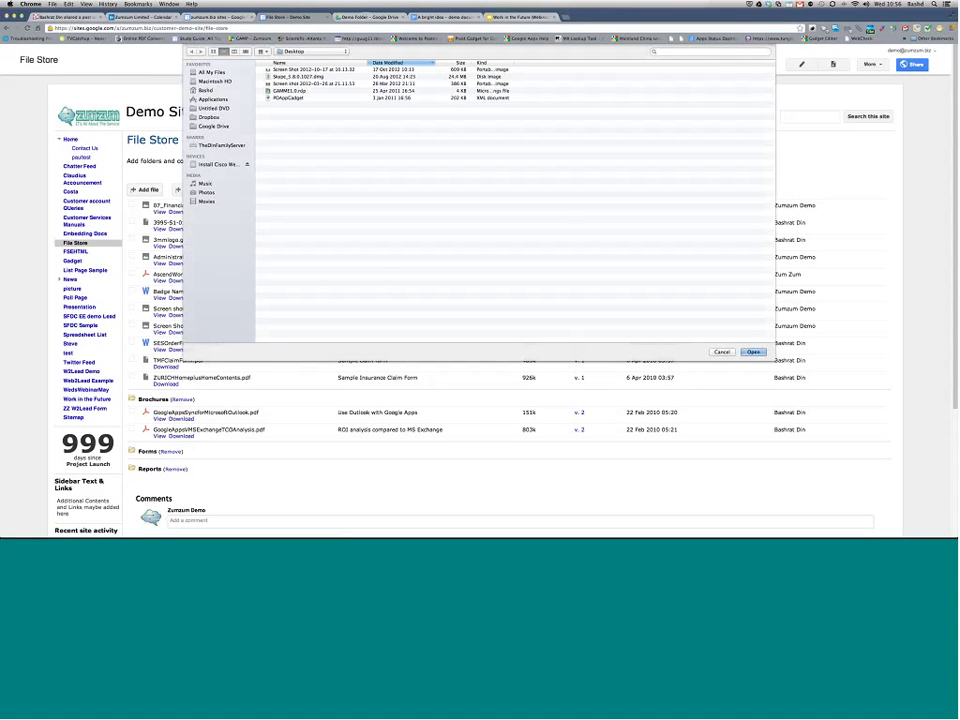
Step: Upload Screen Shot 2012-10-17 at 10.13.32.png to the File Store, then go to Home
left_click(332, 70)
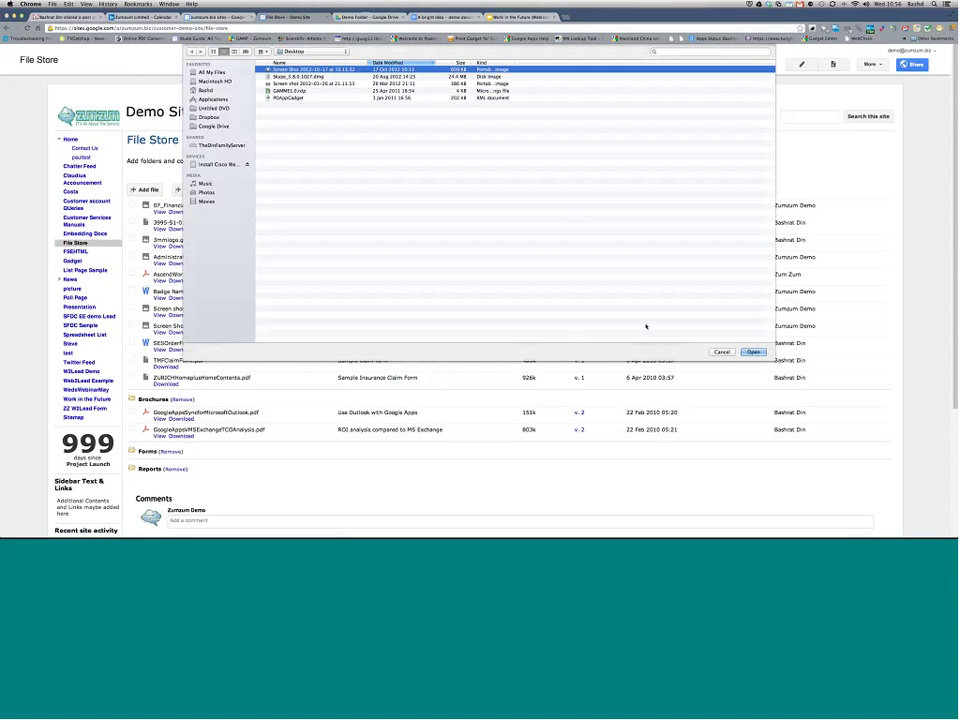
left_click(755, 352)
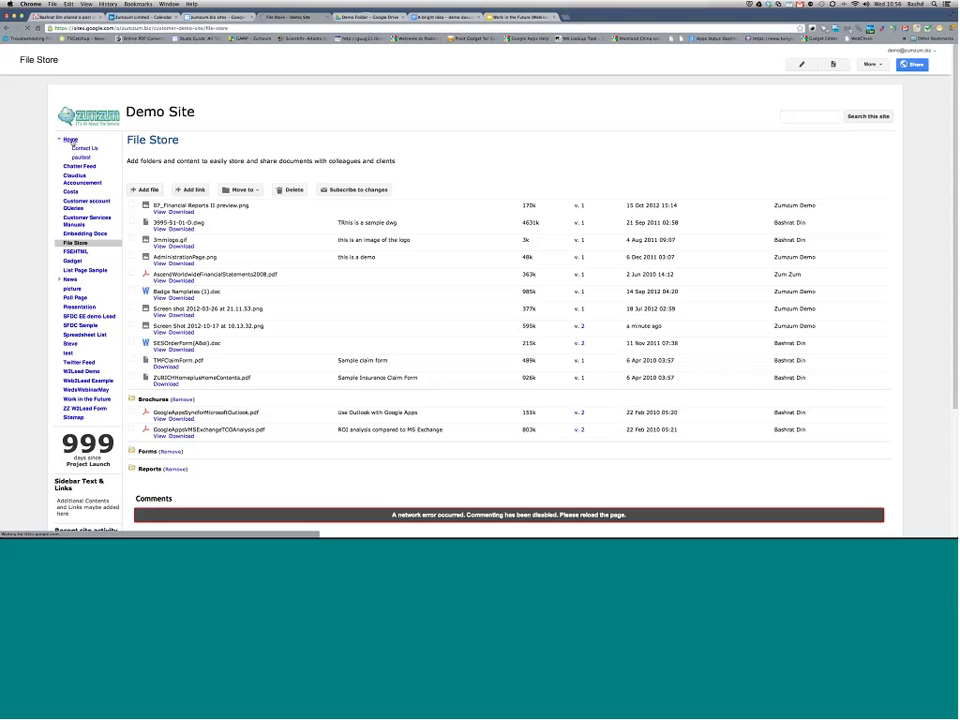
left_click(70, 139)
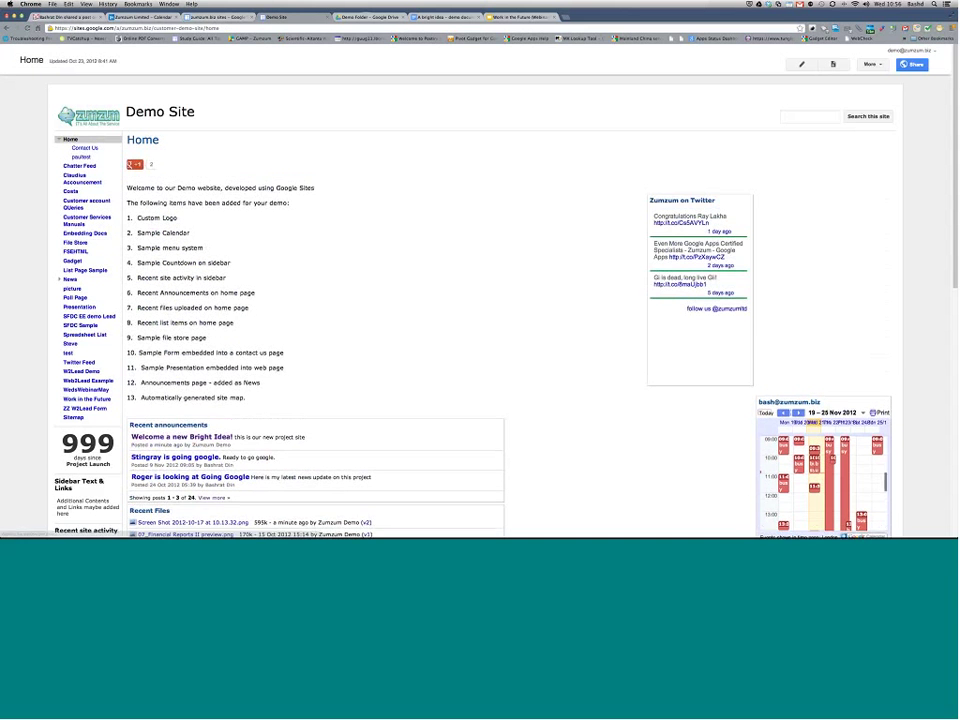
scroll(379, 235, "down", 2)
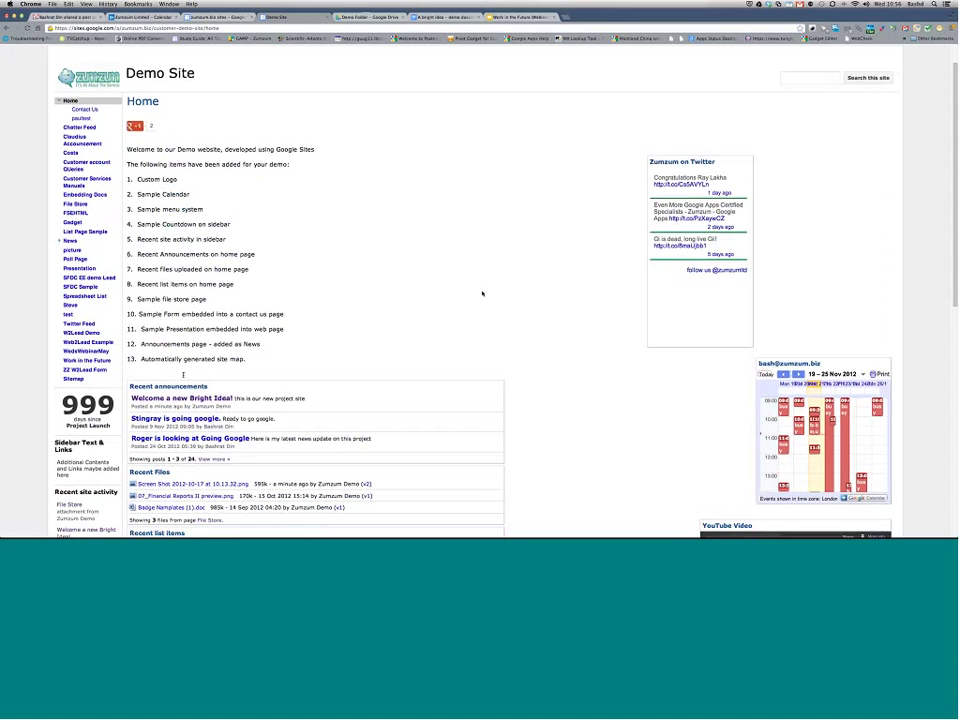
scroll(482, 293, "down", 5)
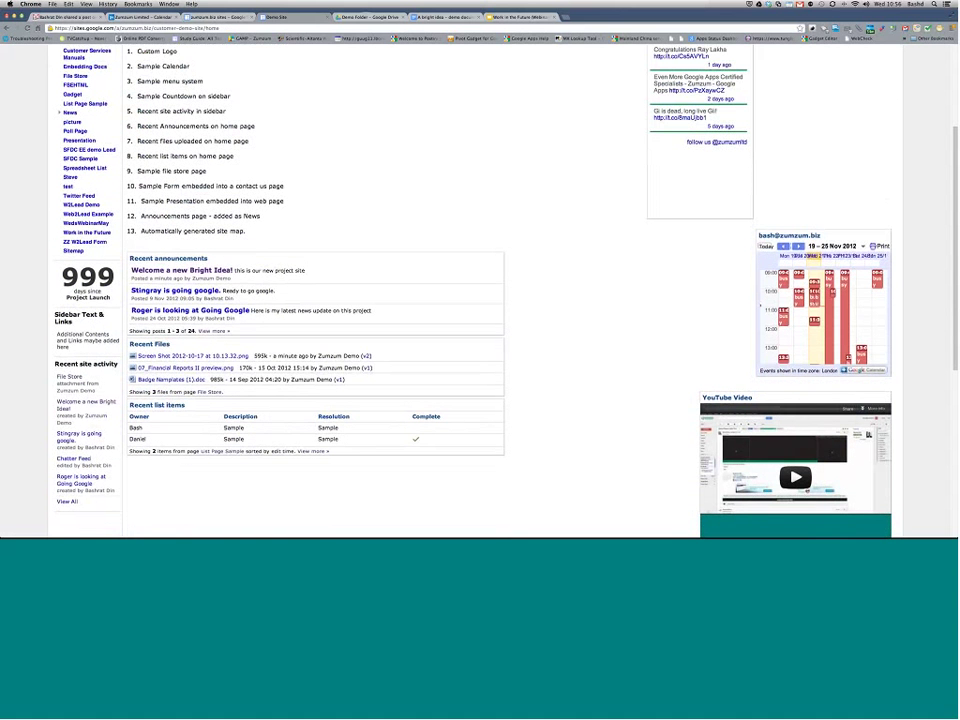
scroll(589, 324, "down", 10)
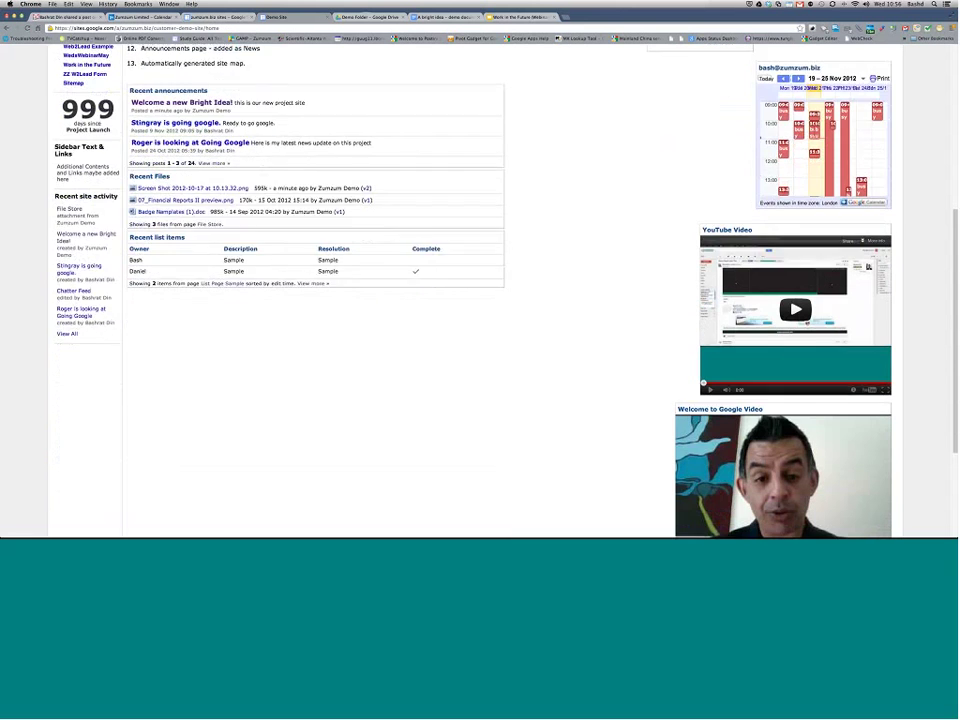
scroll(589, 324, "down", 3)
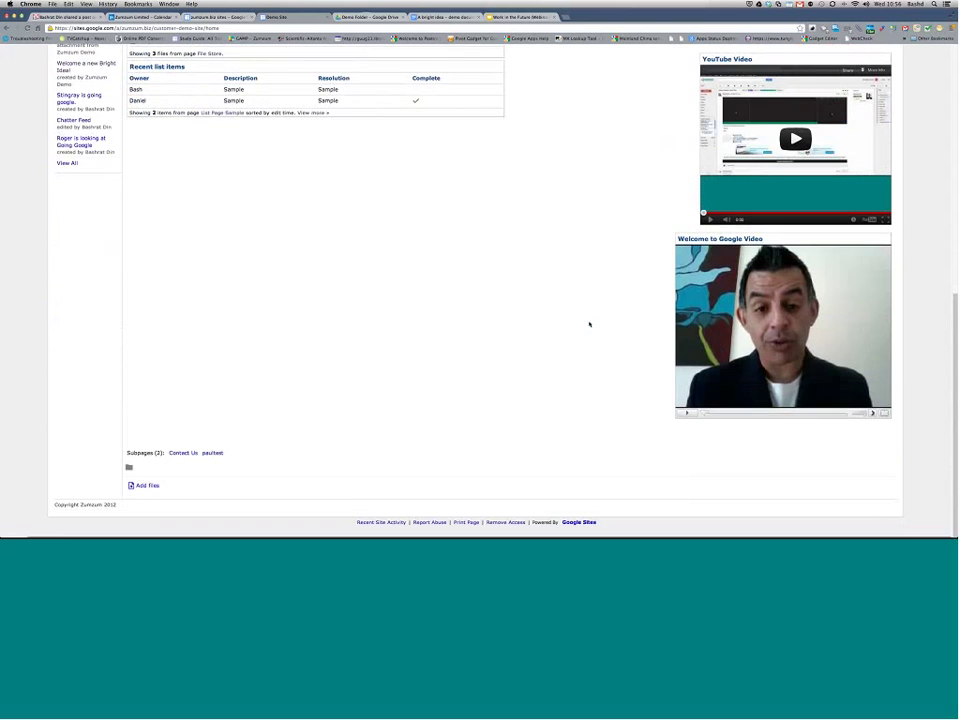
scroll(589, 327, "up", 5)
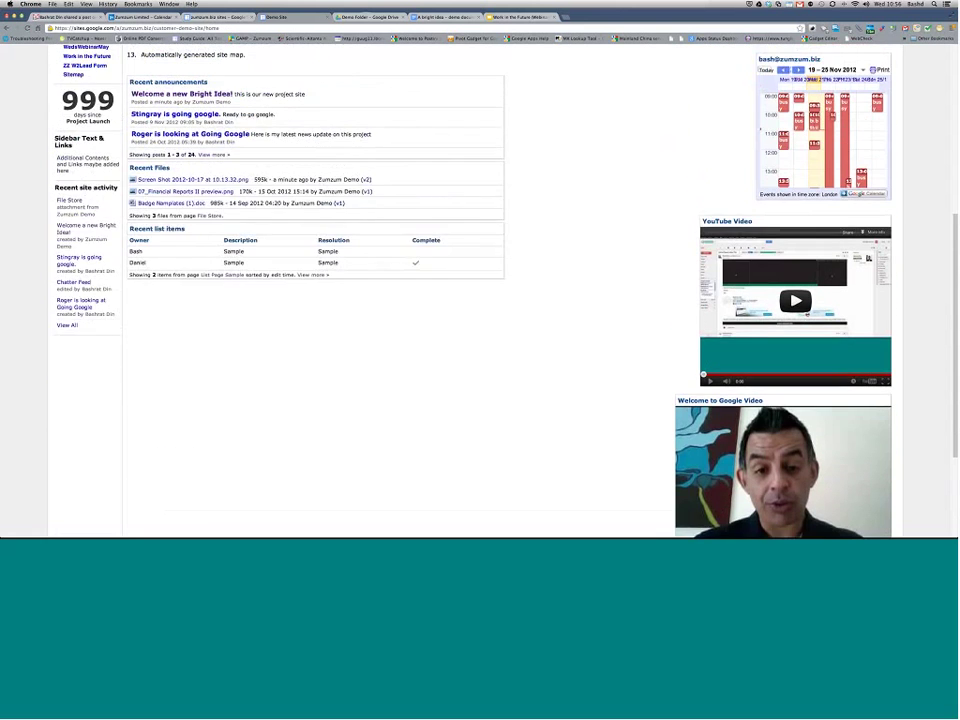
scroll(589, 327, "up", 2)
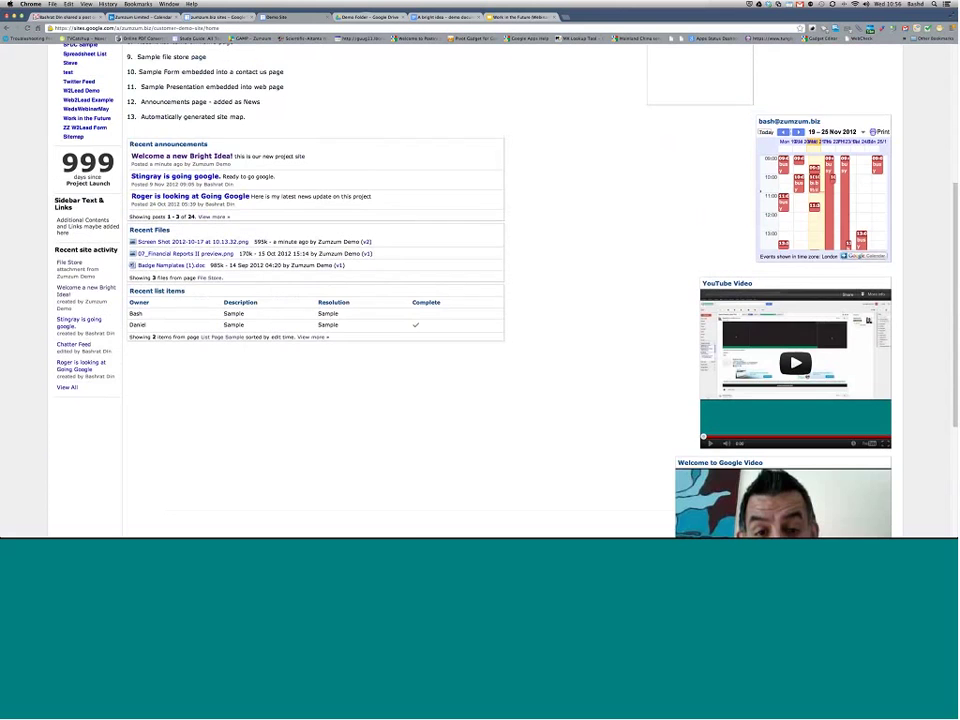
scroll(589, 327, "up", 10)
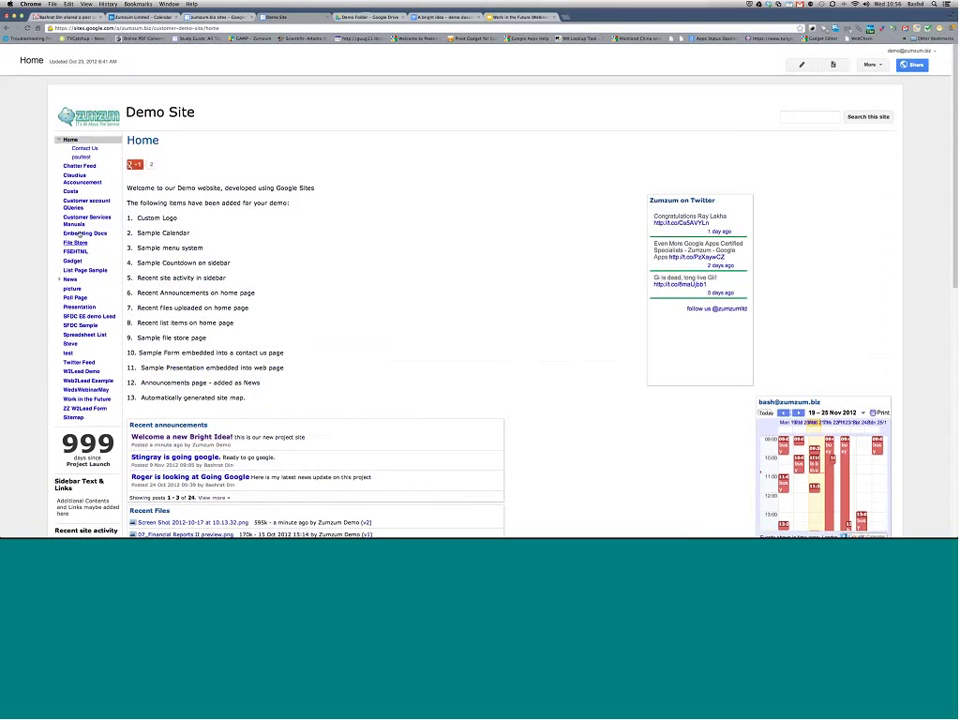
Step: Visit the Embedding Docs and SFDC EE demo Lead pages, then open the Poll Page
left_click(79, 234)
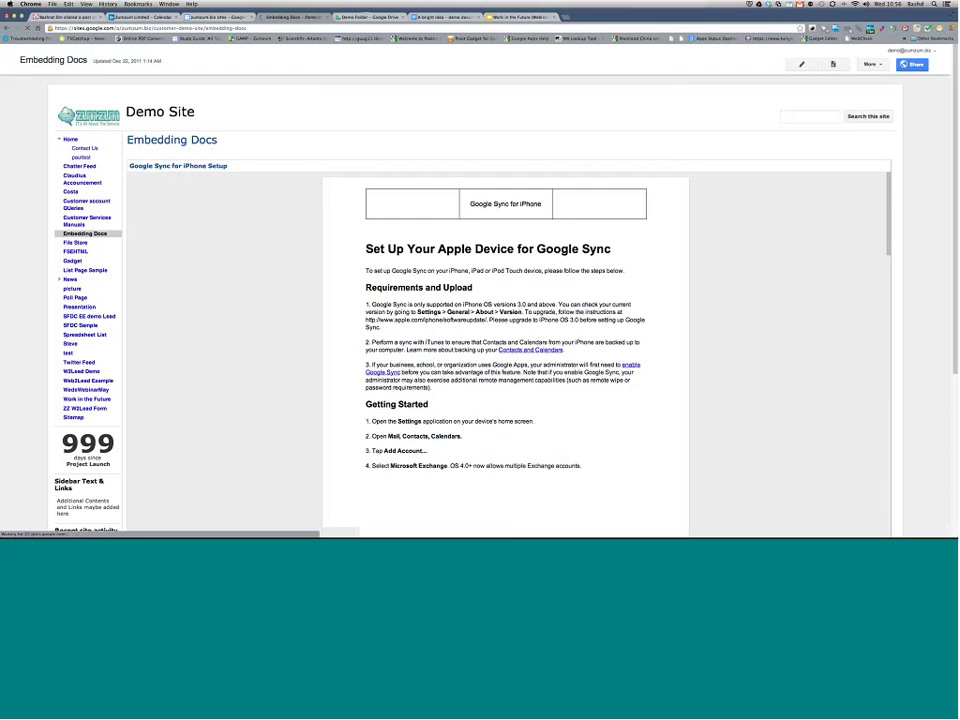
left_click(89, 316)
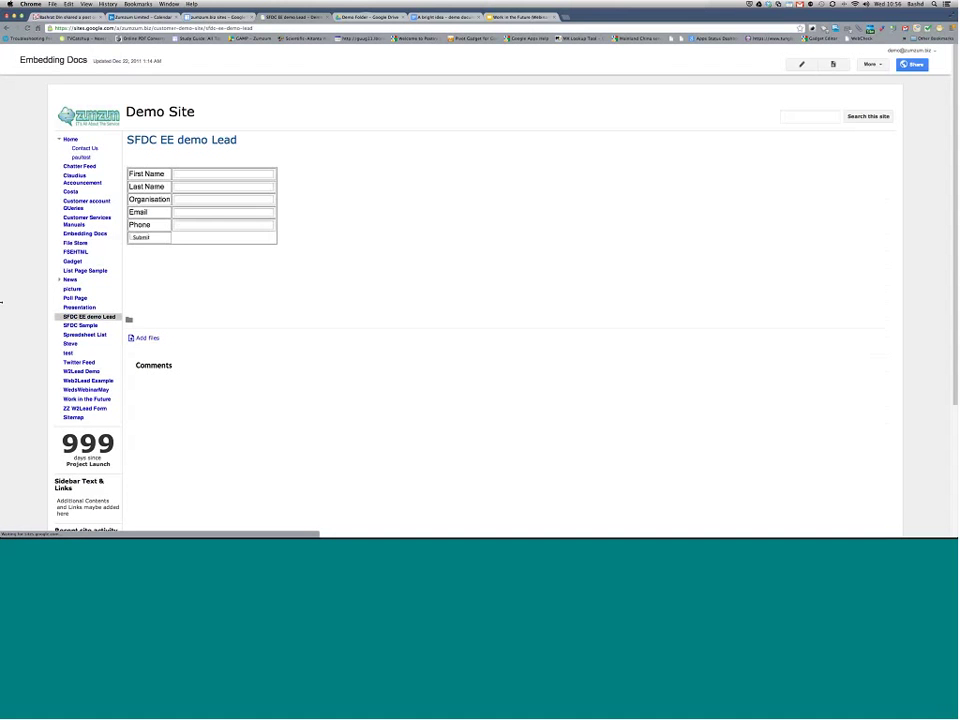
left_click(75, 298)
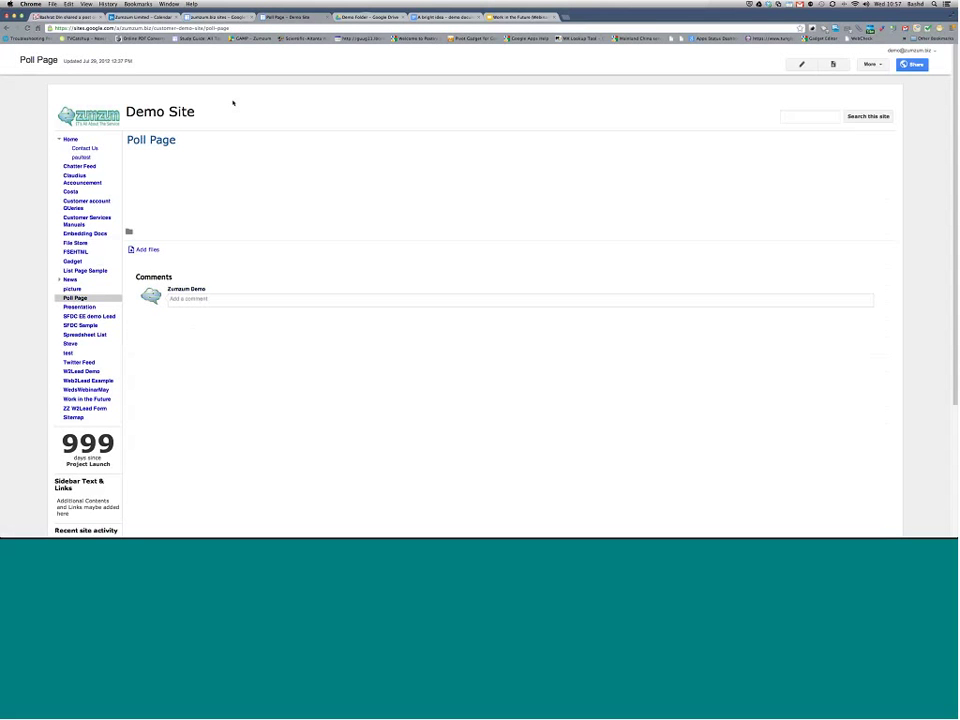
Step: Check the site's sharing settings, close them, and go from Gmail to the Google+ stream
left_click(913, 65)
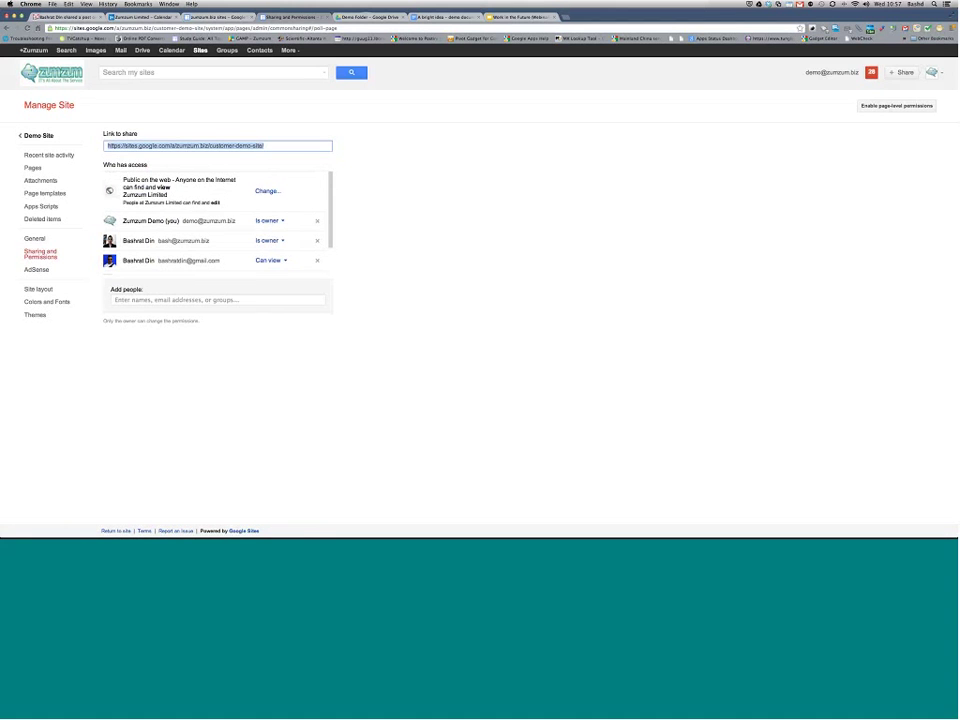
key("super+w")
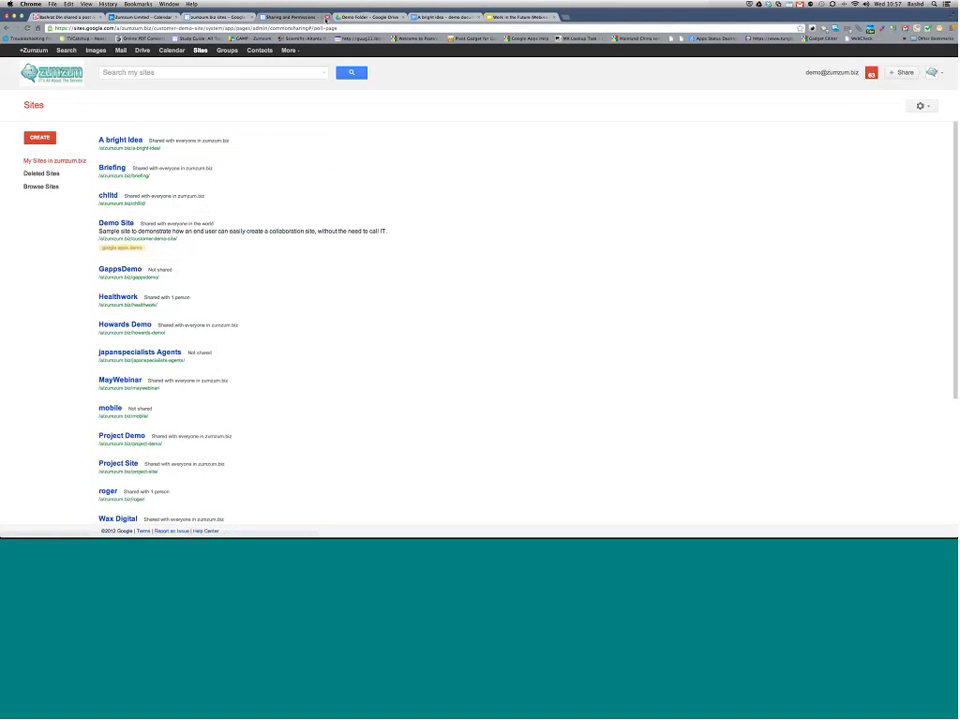
key("super+1")
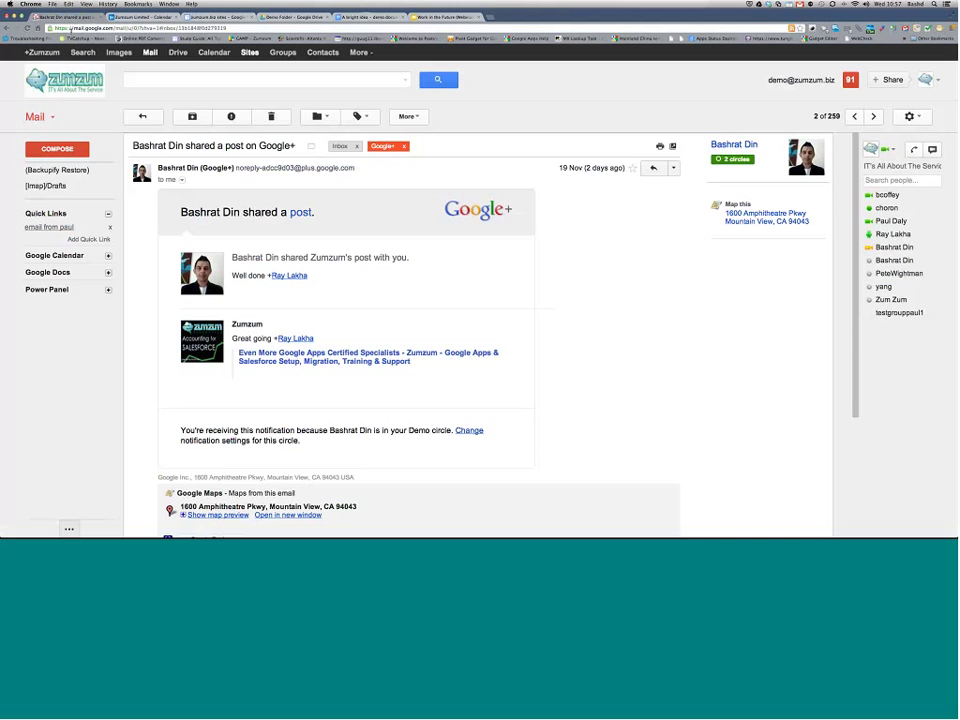
left_click(50, 53)
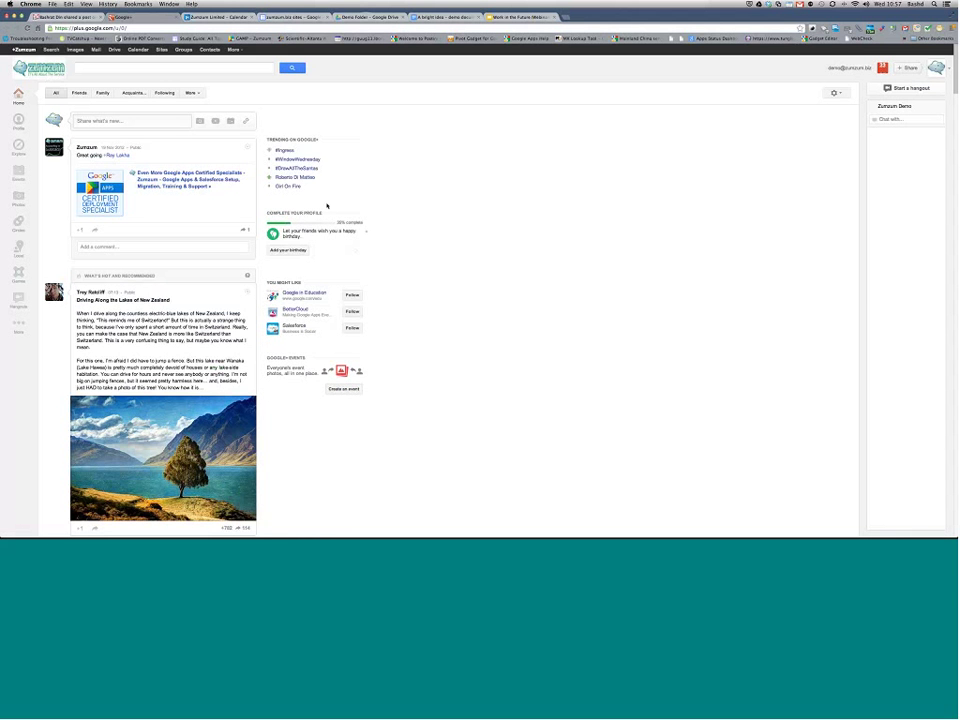
Step: Zoom the browser in twice and scroll down to the 'This is our latest image - go share' post
key("super+equal")
key("super+equal")
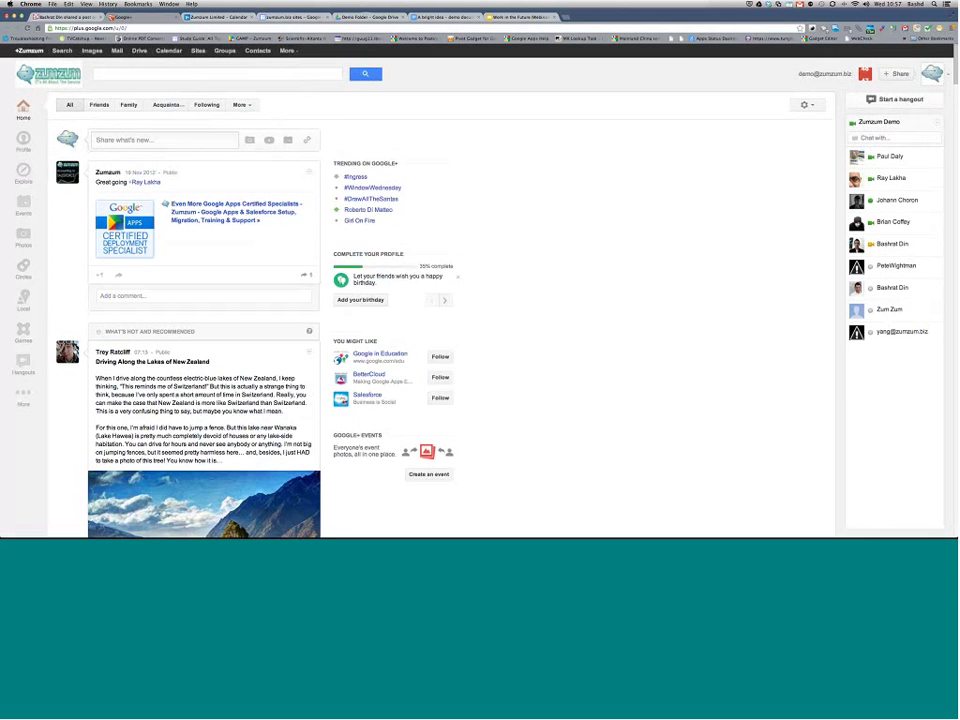
key("super+equal")
key("super+equal")
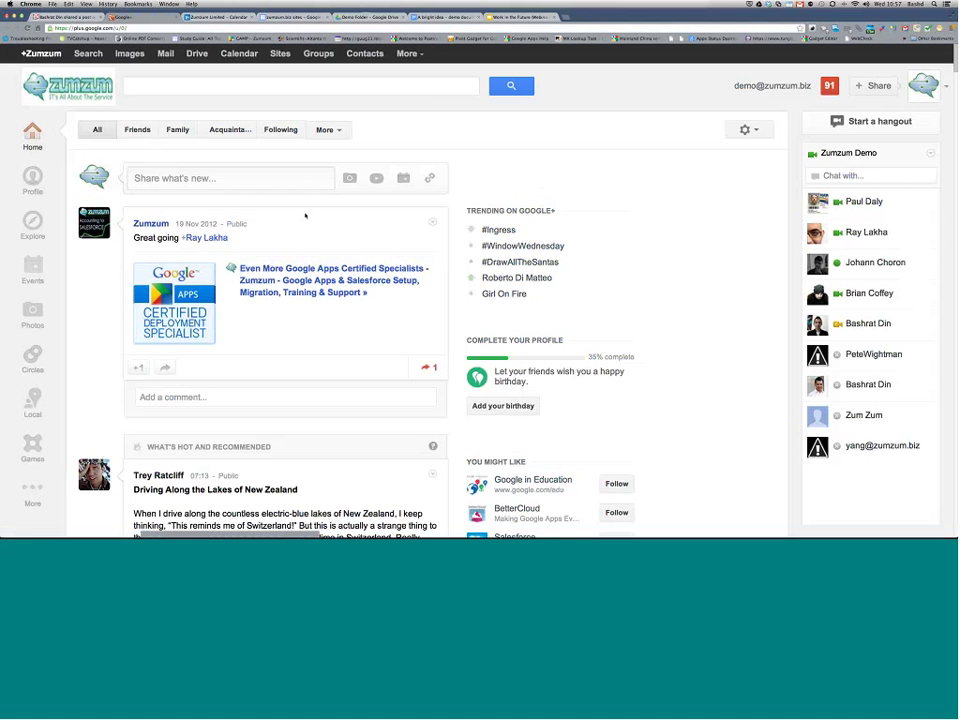
scroll(305, 215, "down", 2)
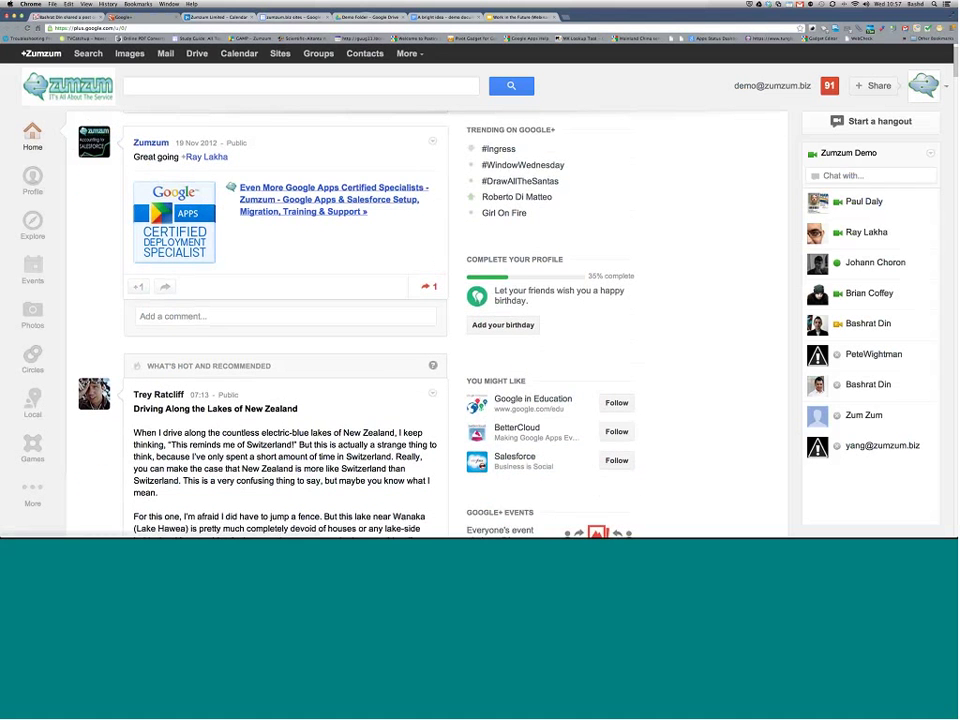
scroll(305, 215, "down", 10)
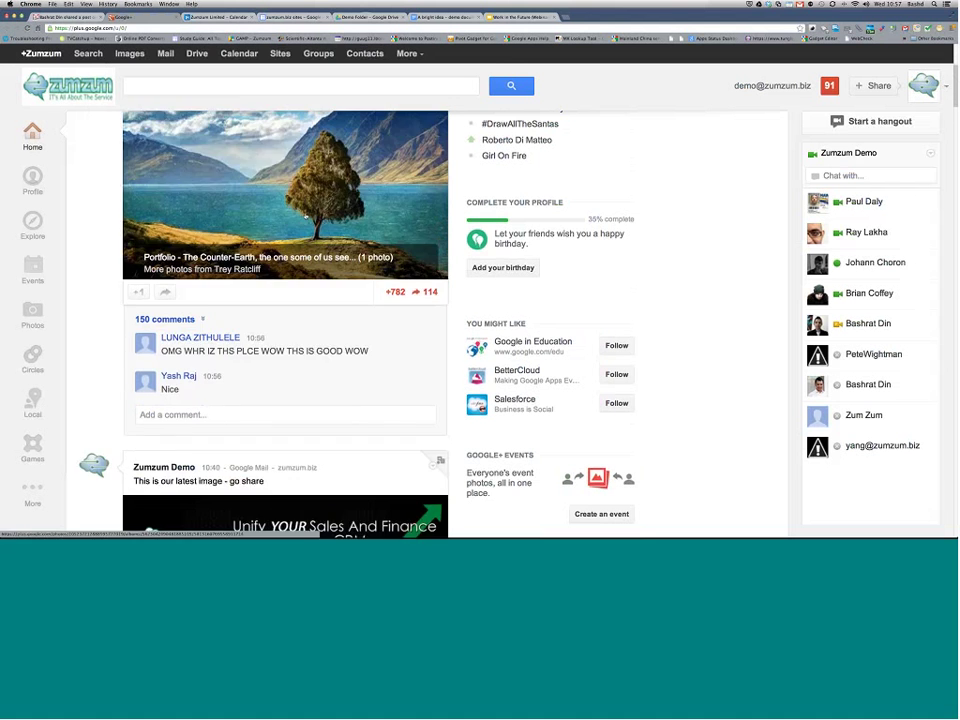
scroll(305, 215, "down", 4)
scroll(305, 215, "down", 2)
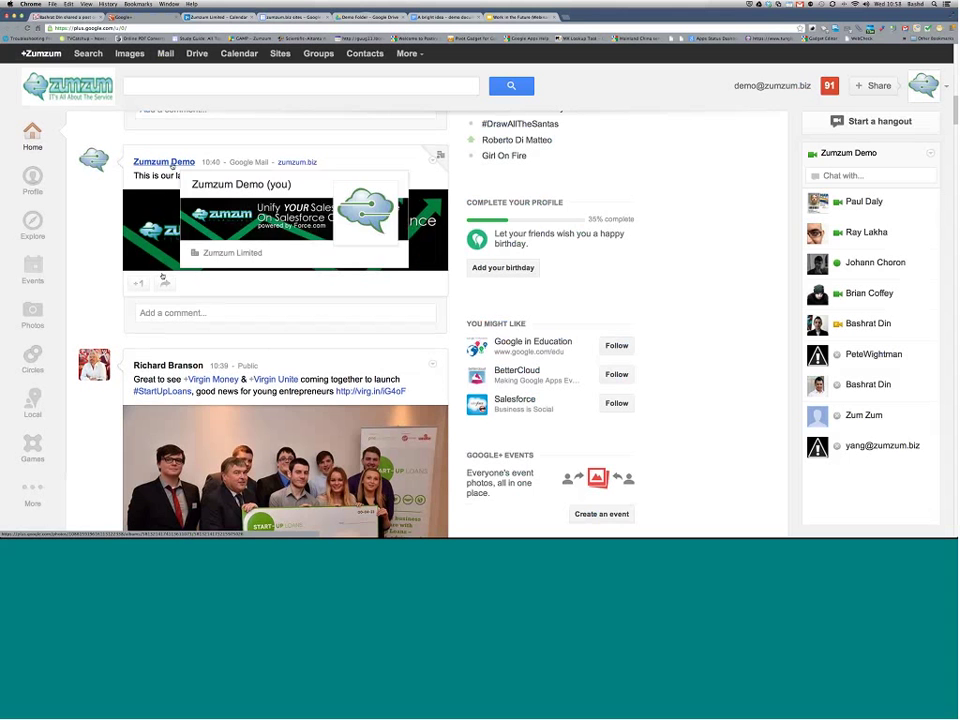
Step: +1 the Zumzum Demo image post and comment 'this is great, lets roll it out'
left_click(139, 283)
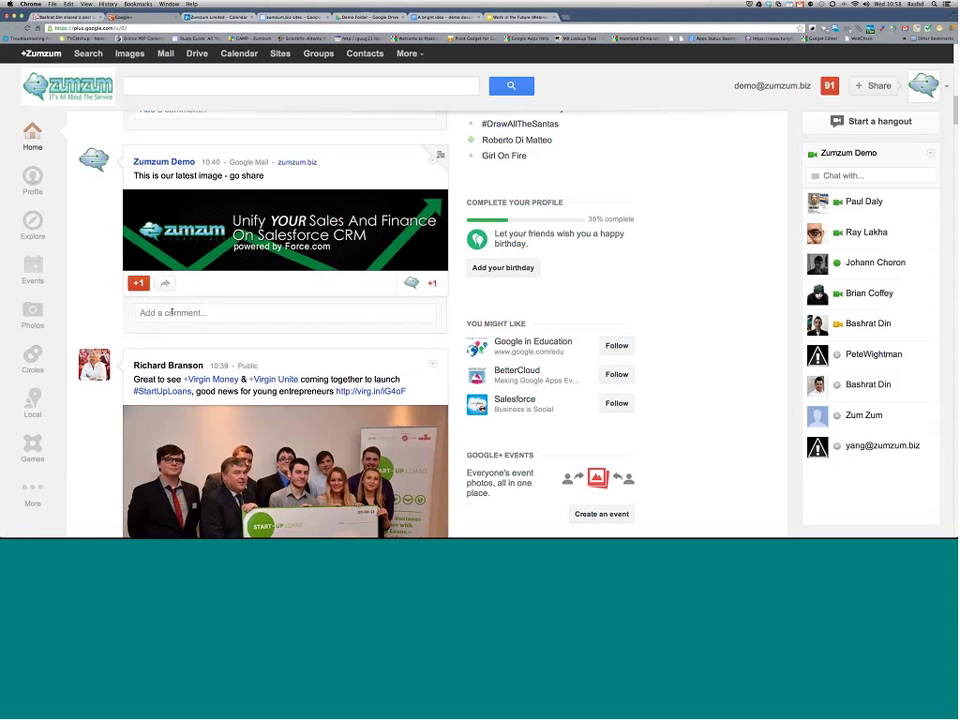
left_click(172, 313)
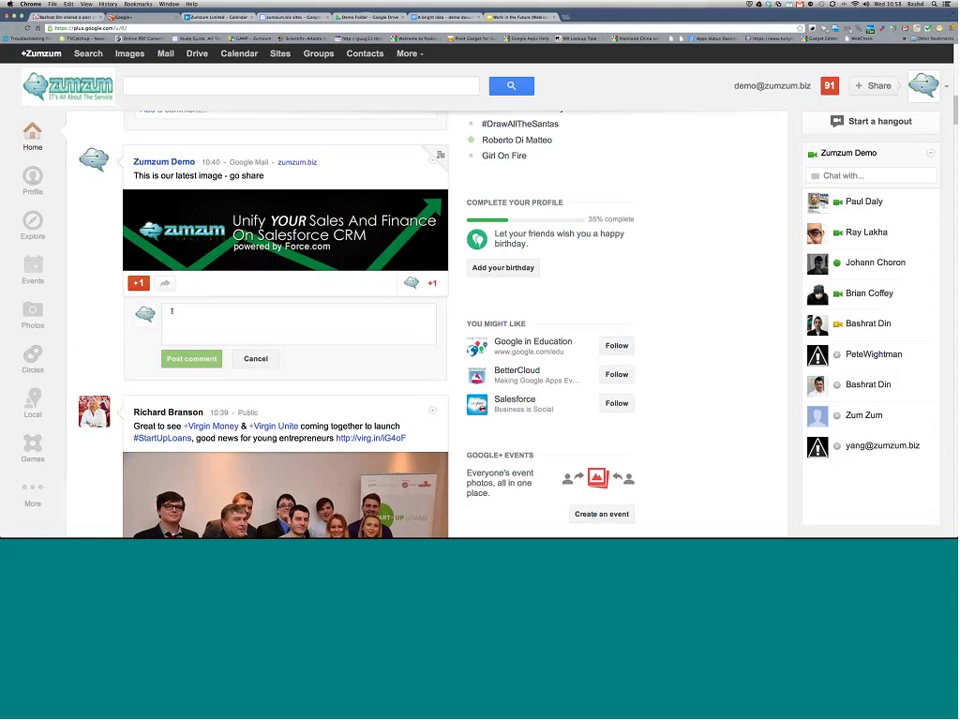
type("this is great, lets roll it")
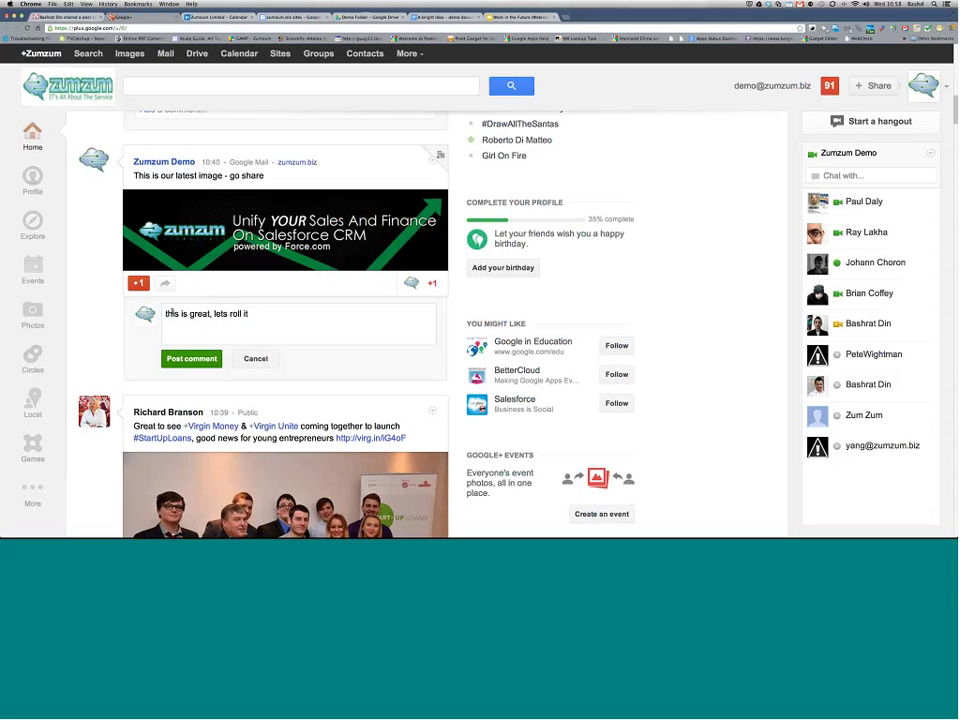
type("out")
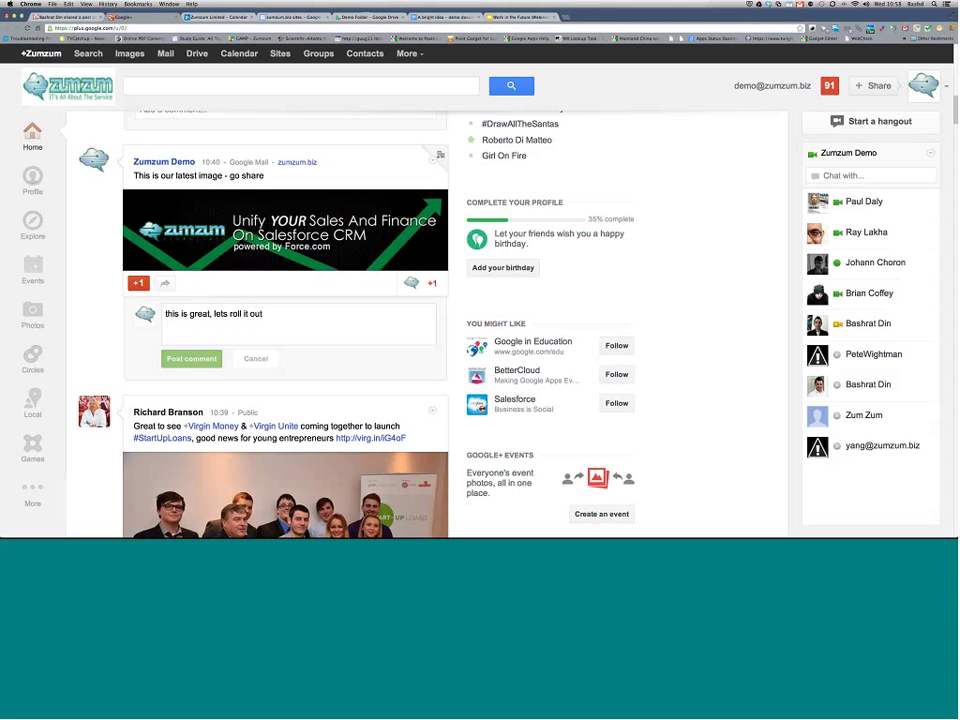
left_click(191, 358)
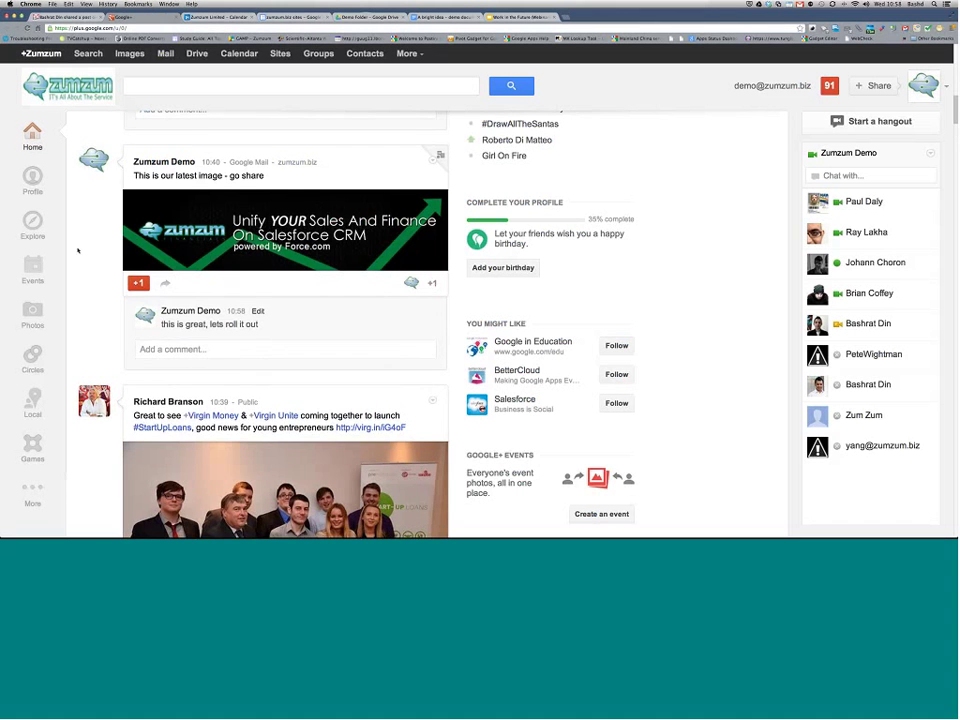
scroll(77, 250, "up", 5)
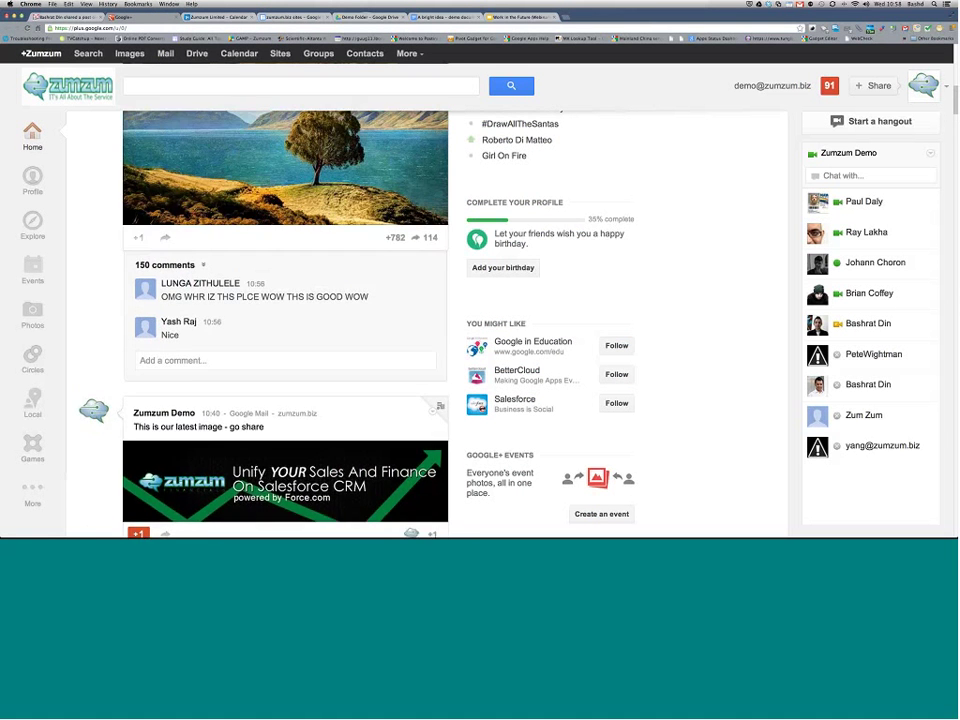
scroll(77, 250, "up", 6)
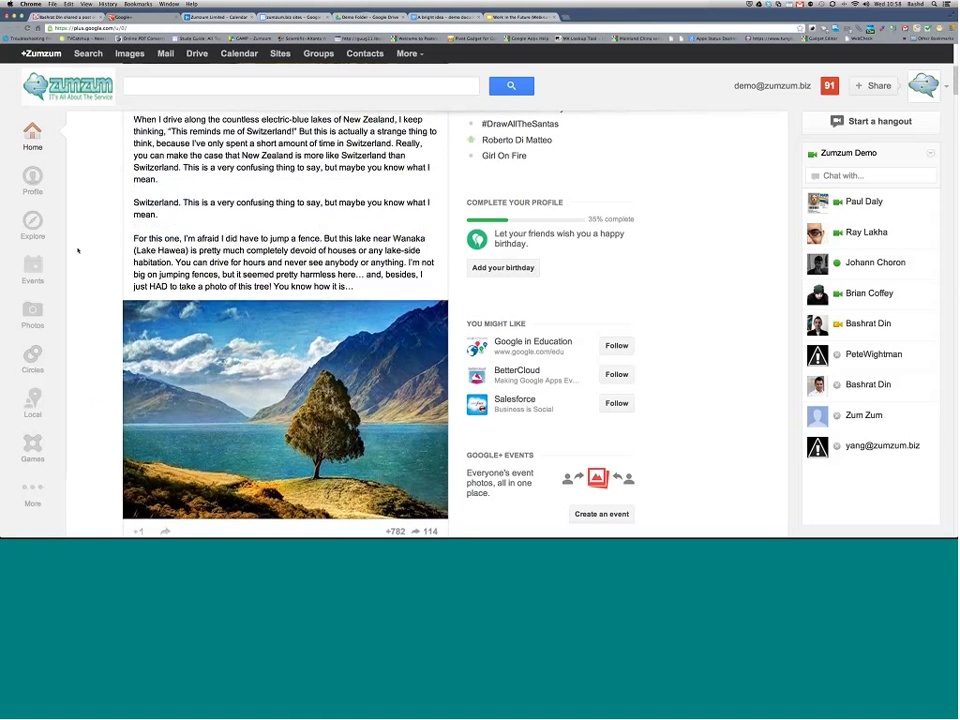
scroll(77, 250, "up", 8)
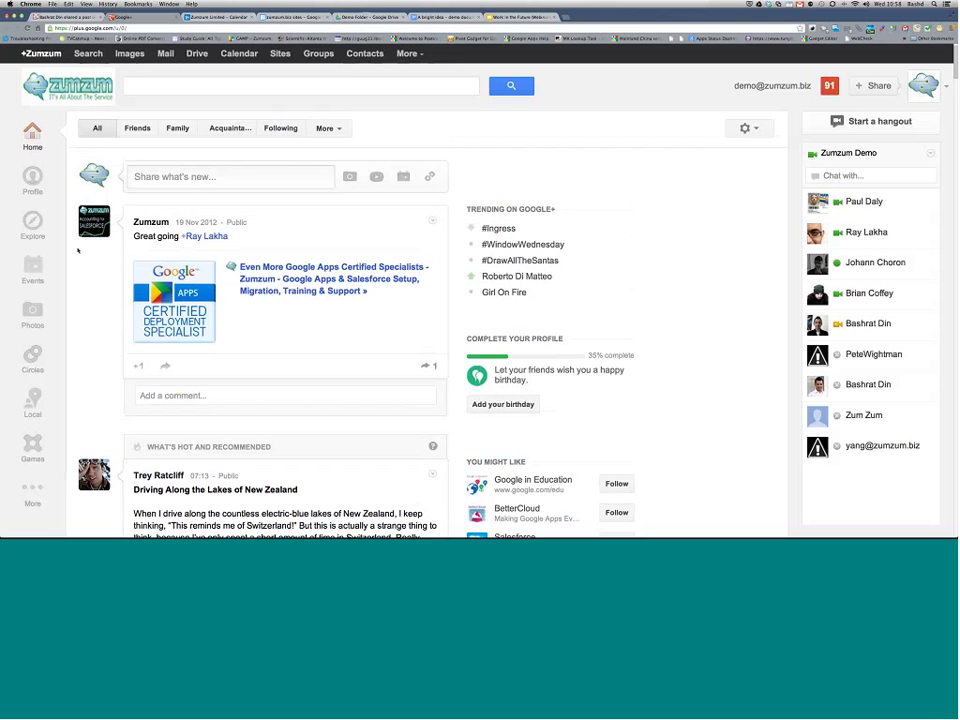
Step: Filter the stream to the Demo circle and +1 its first post
left_click(330, 130)
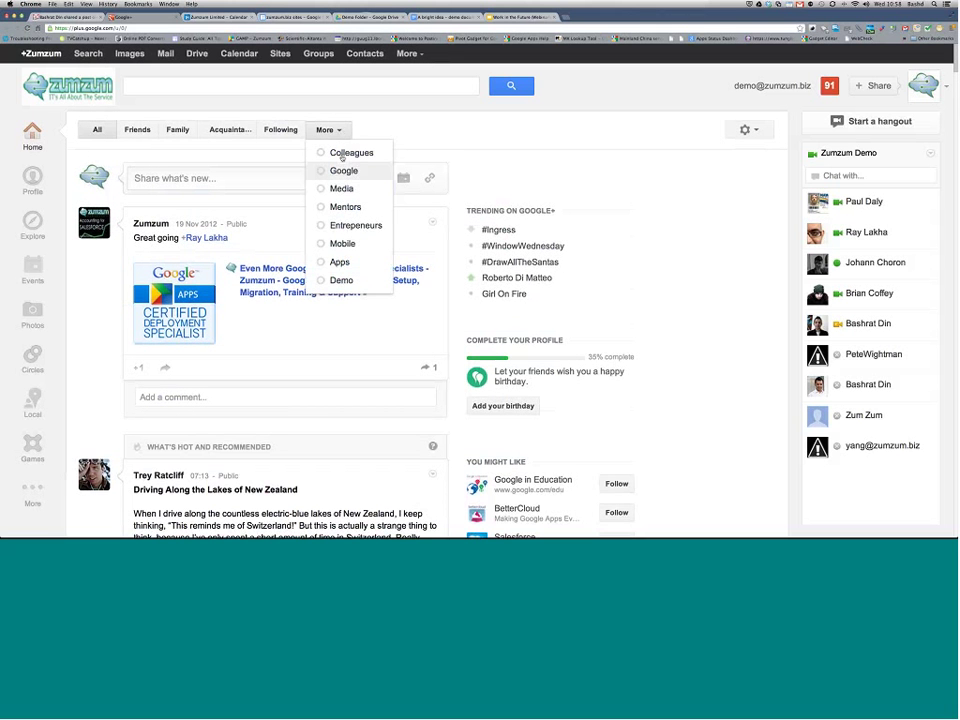
left_click(341, 280)
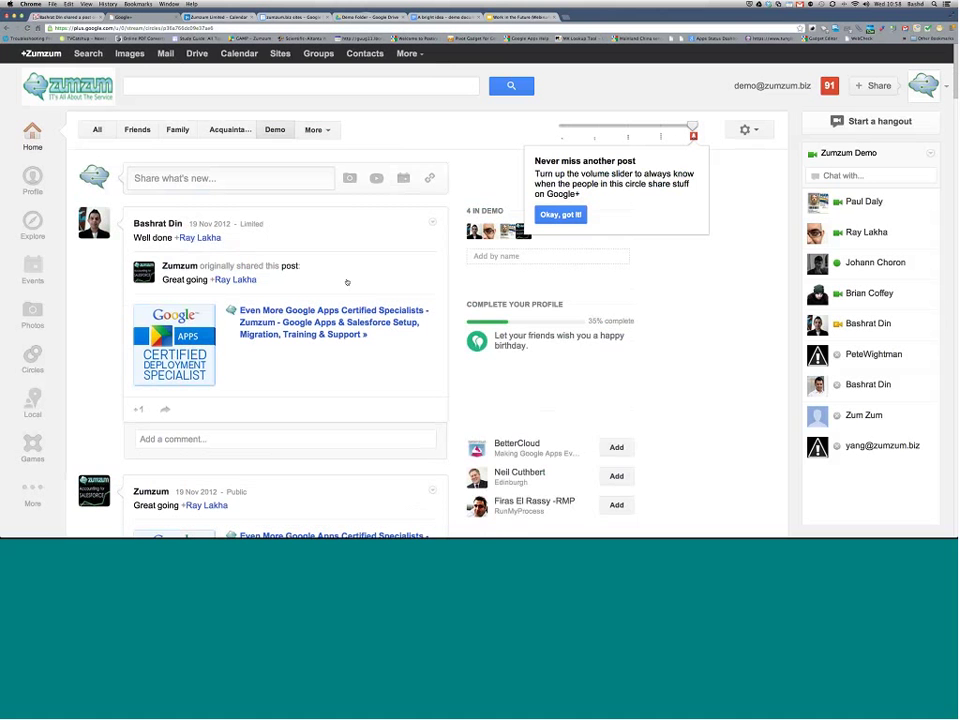
scroll(348, 280, "down", 1)
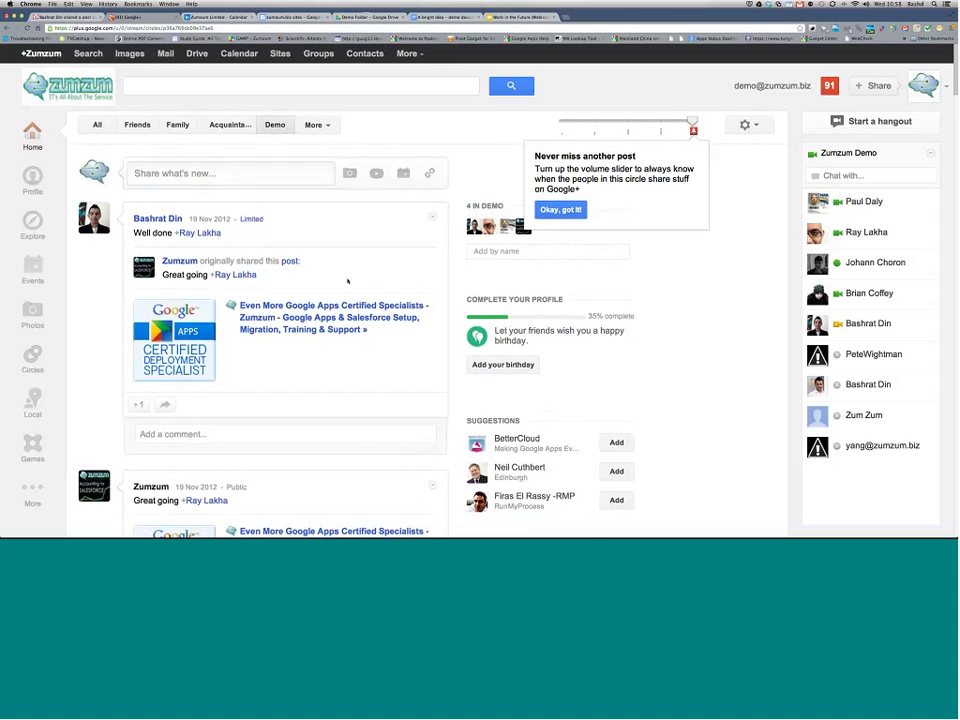
scroll(230, 228, "down", 2)
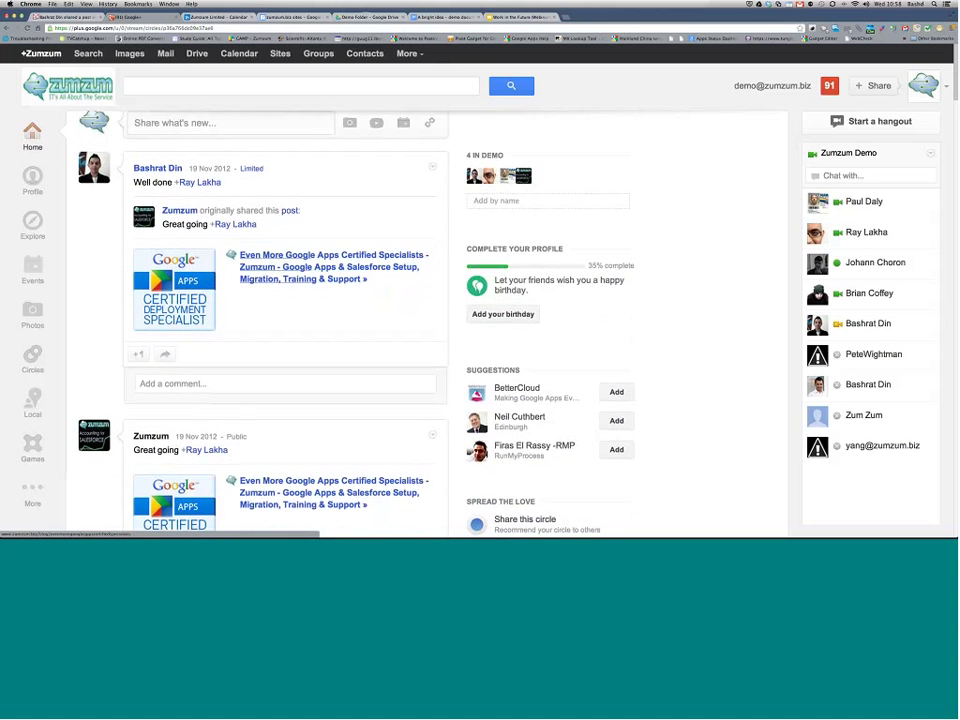
mouse_move(230, 228)
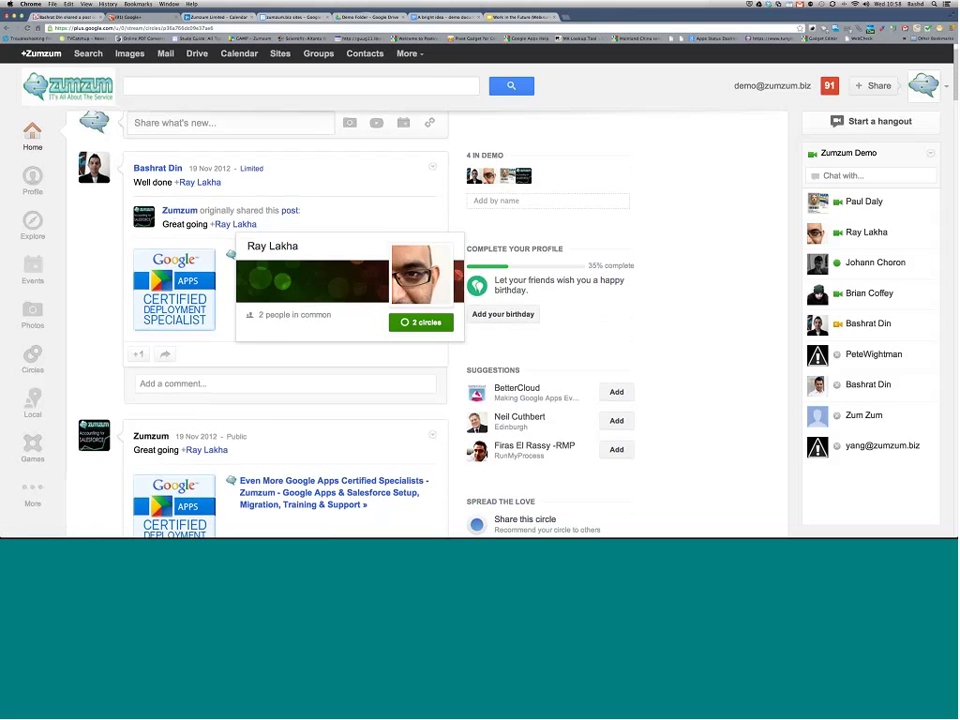
left_click(137, 355)
left_click(211, 379)
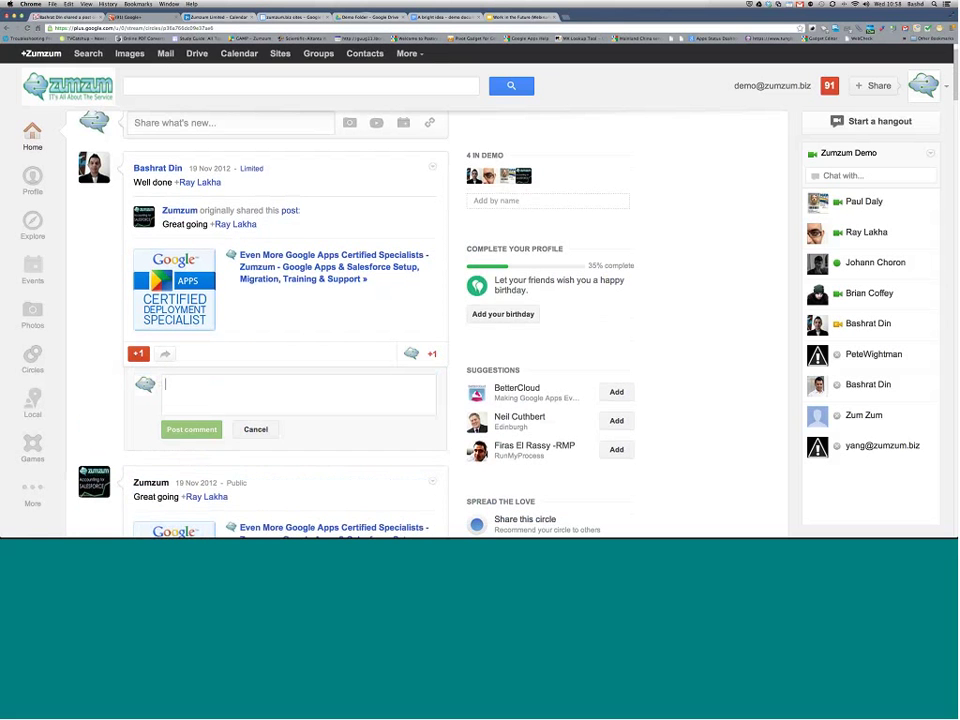
type("well done")
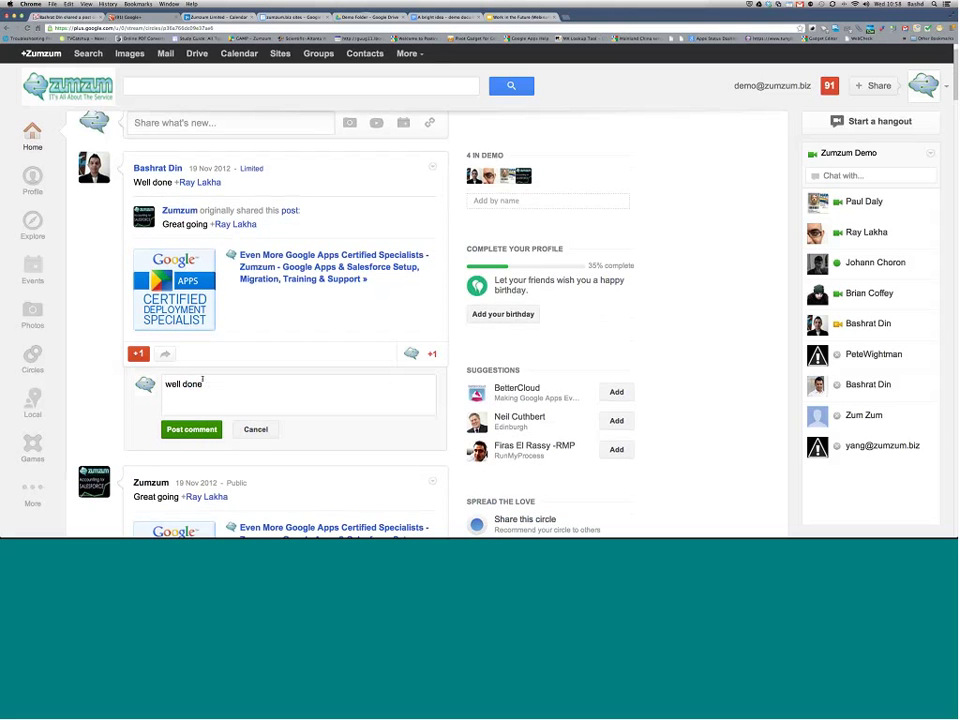
type(" +ray")
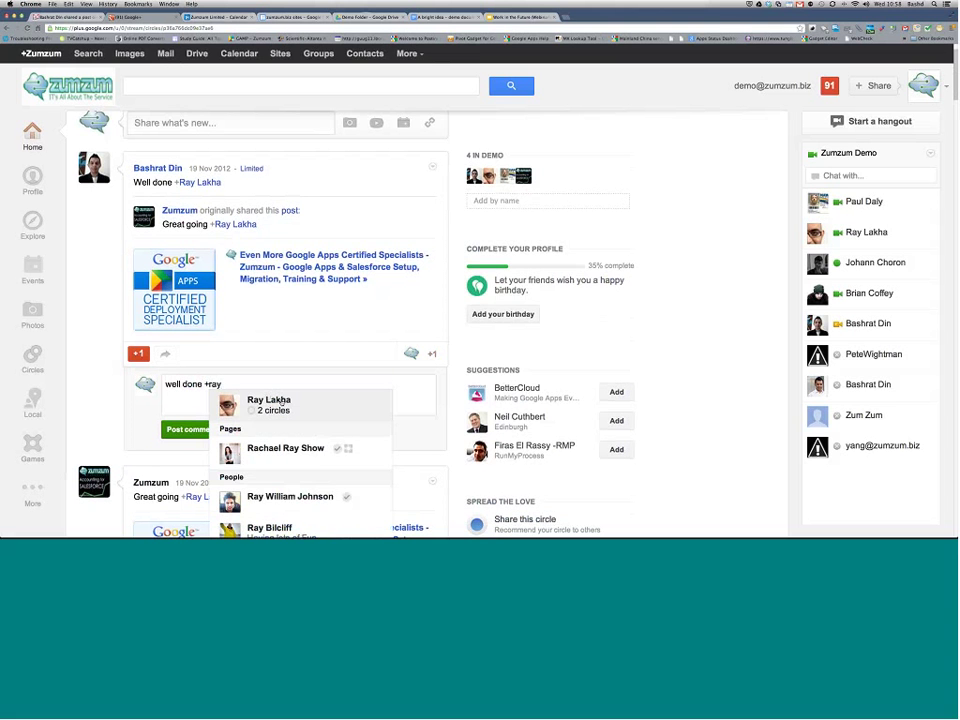
left_click(270, 402)
scroll(275, 410, "down", 2)
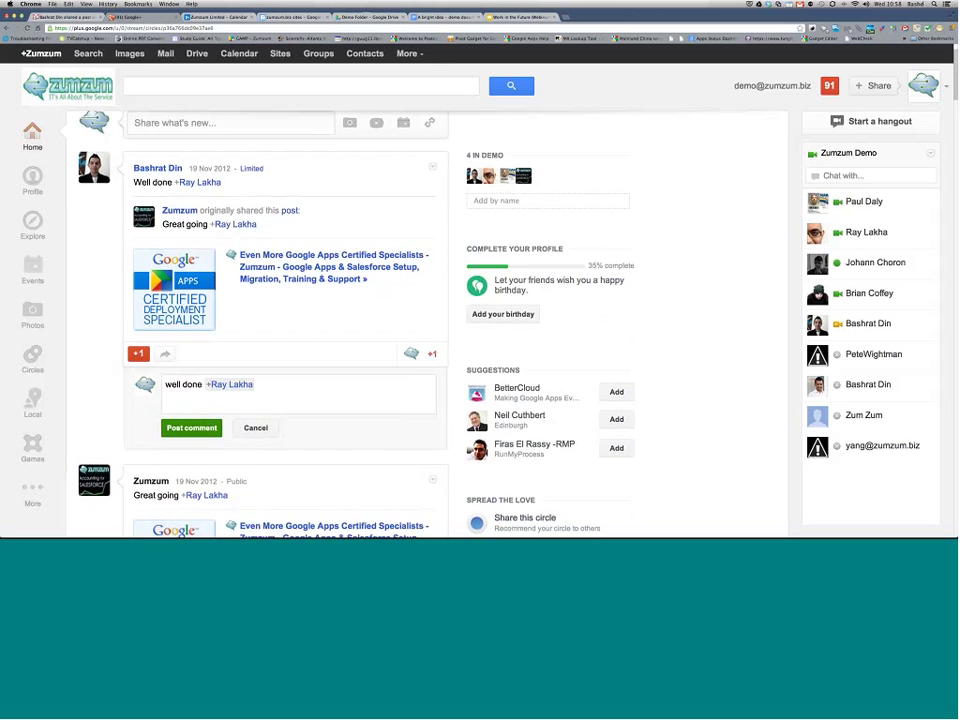
left_click(191, 393)
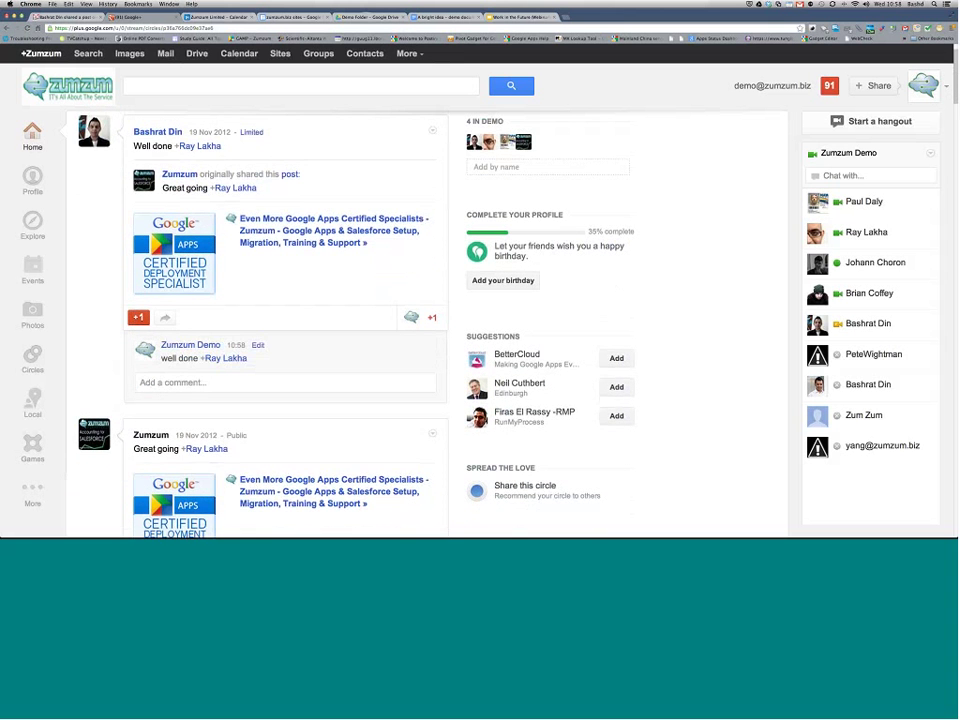
scroll(103, 375, "down", 3)
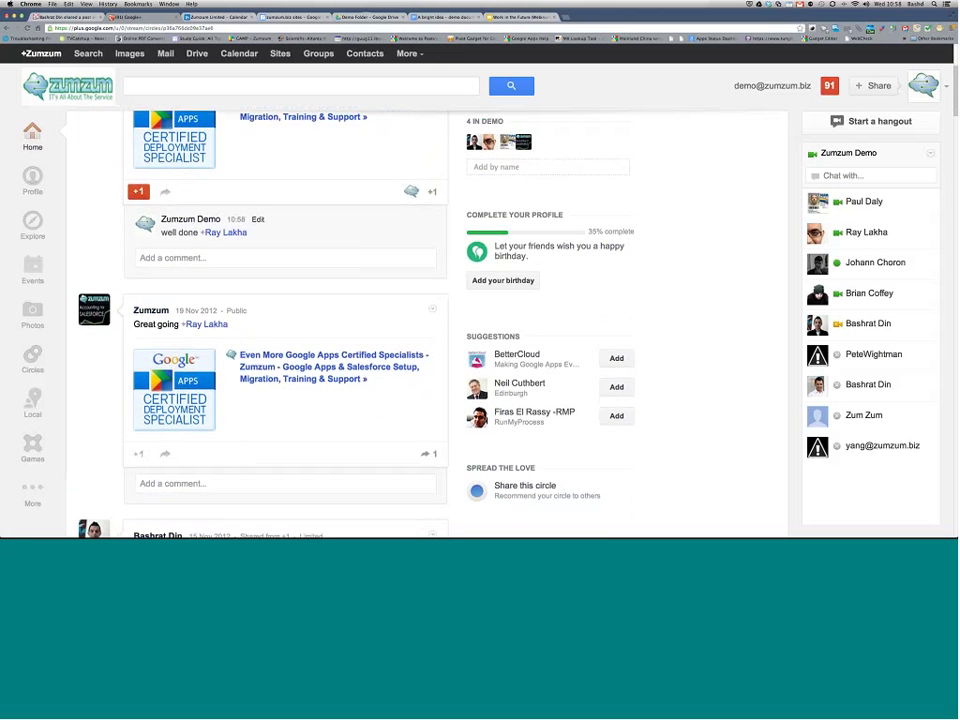
scroll(103, 377, "down", 2)
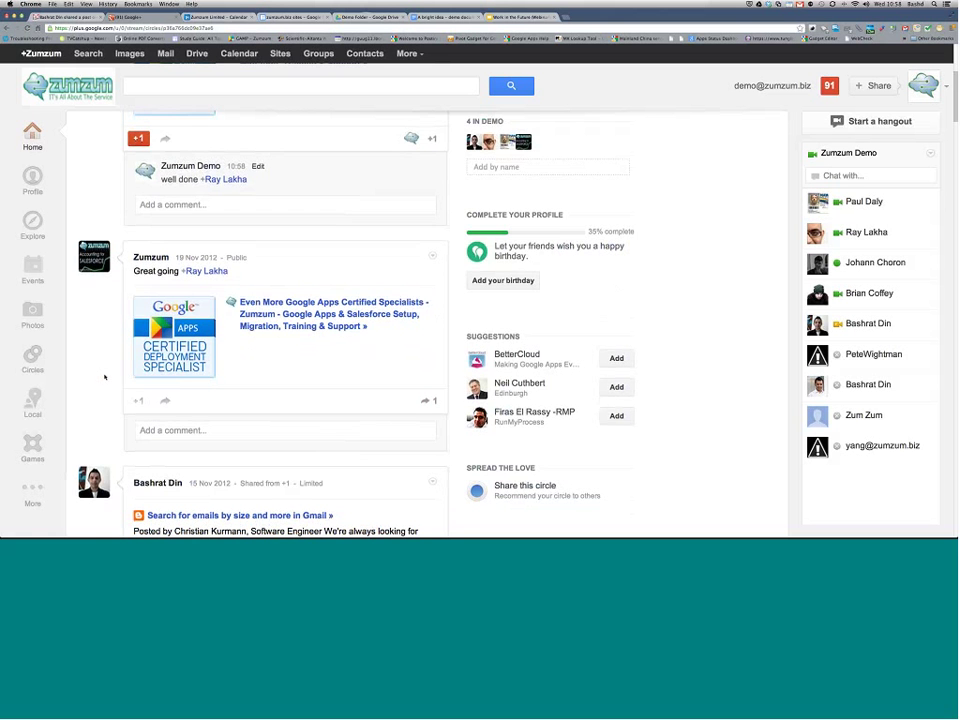
scroll(104, 377, "down", 5)
scroll(104, 377, "down", 7)
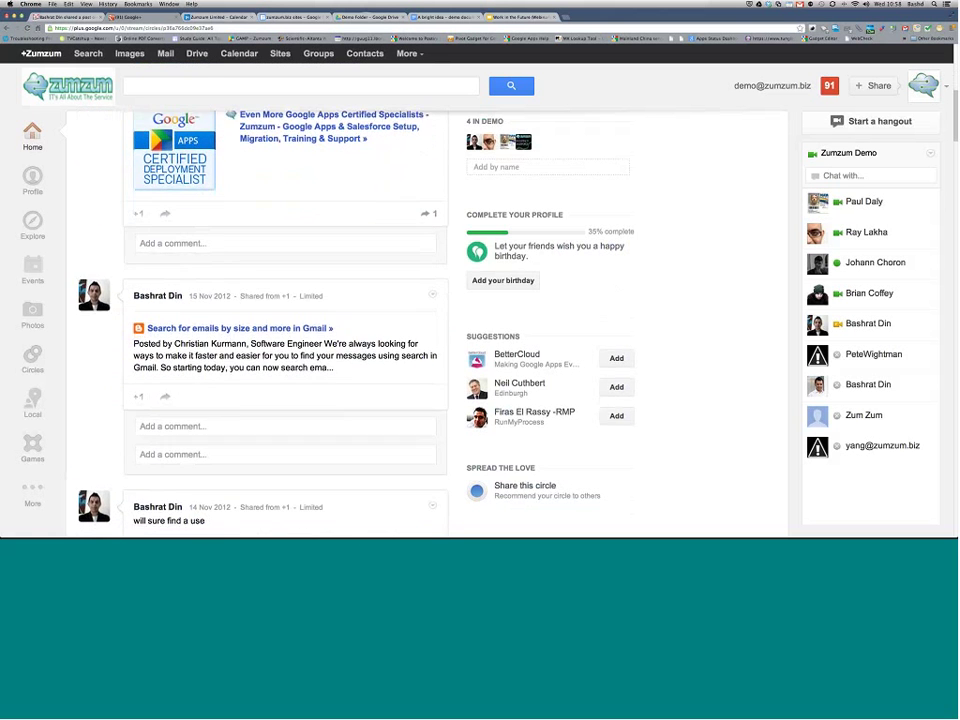
scroll(285, 330, "down", 5)
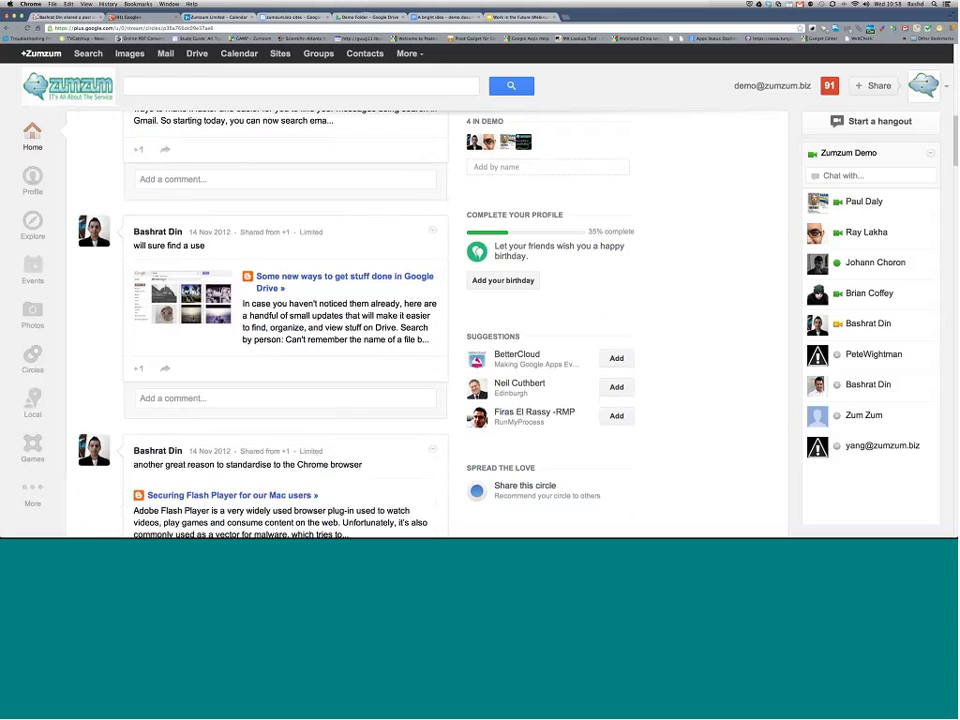
scroll(285, 330, "up", 16)
Step: Open the Zumzum Demo profile and scroll its Posts to the 'please take our survey' post
left_click(32, 182)
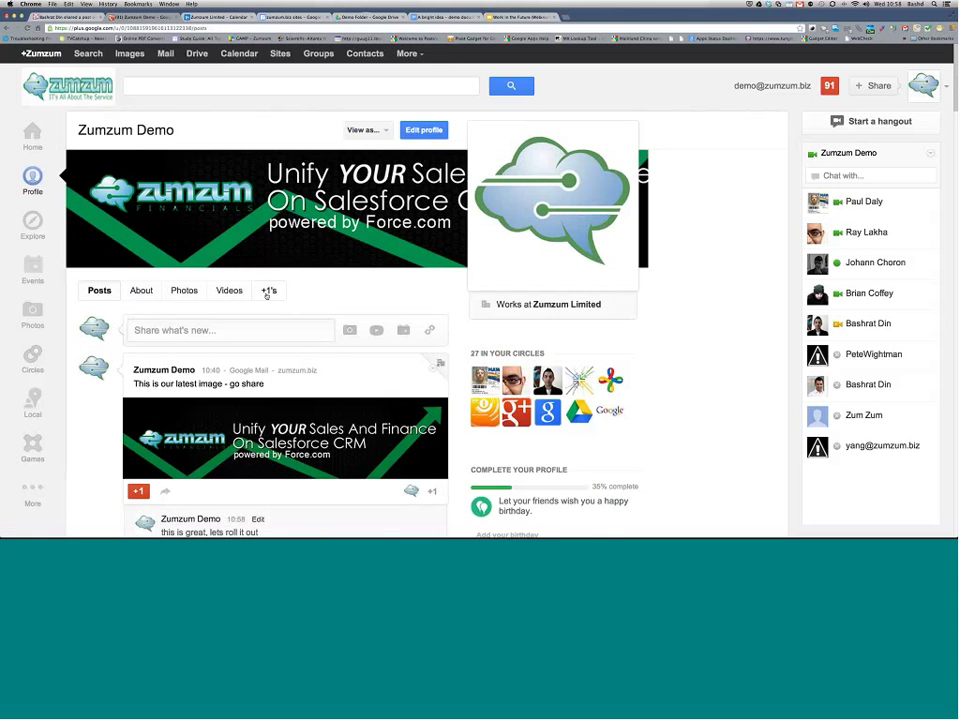
scroll(266, 294, "down", 3)
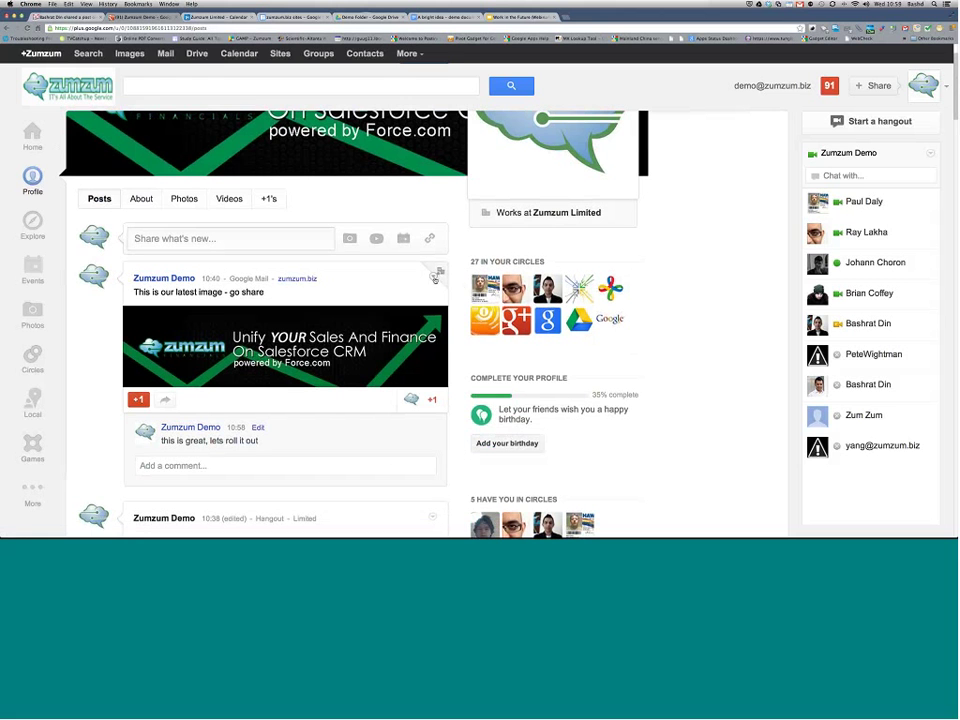
mouse_move(440, 272)
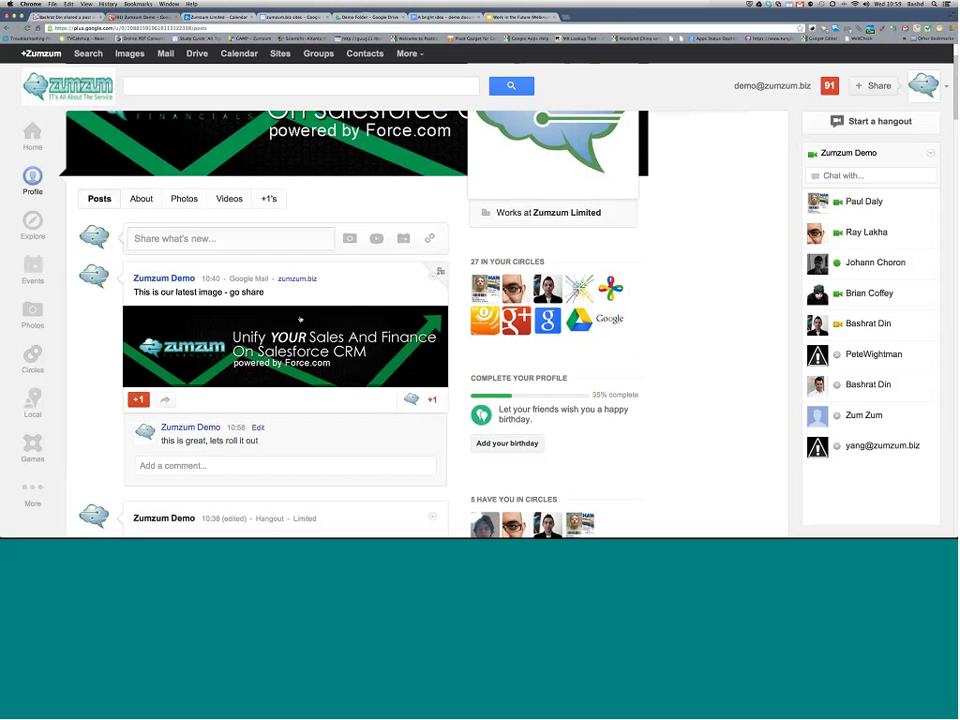
scroll(300, 319, "down", 5)
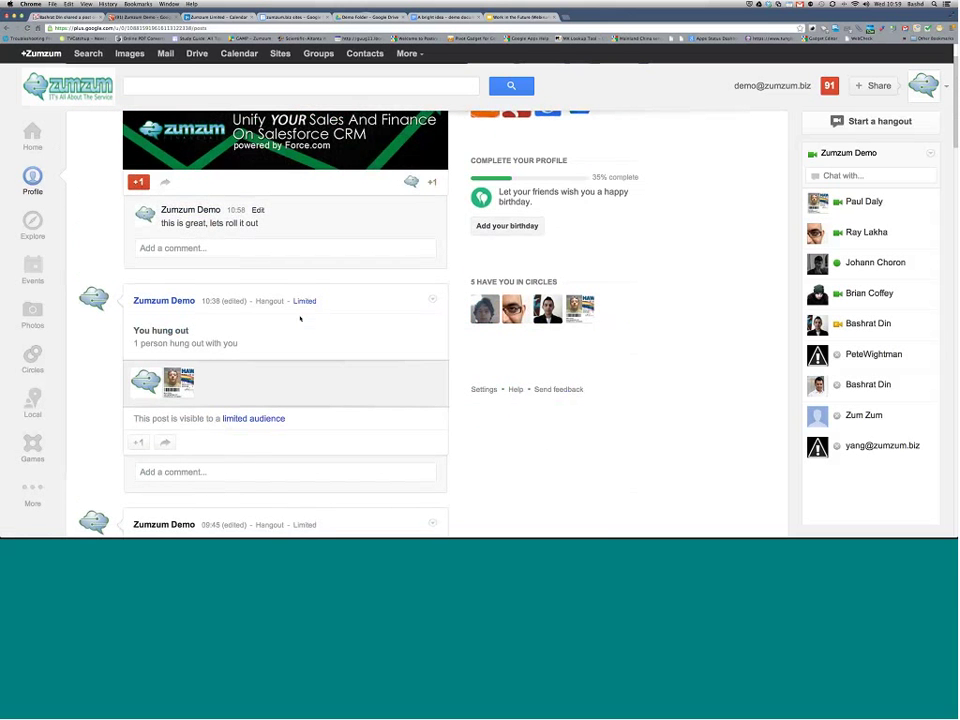
scroll(300, 319, "down", 5)
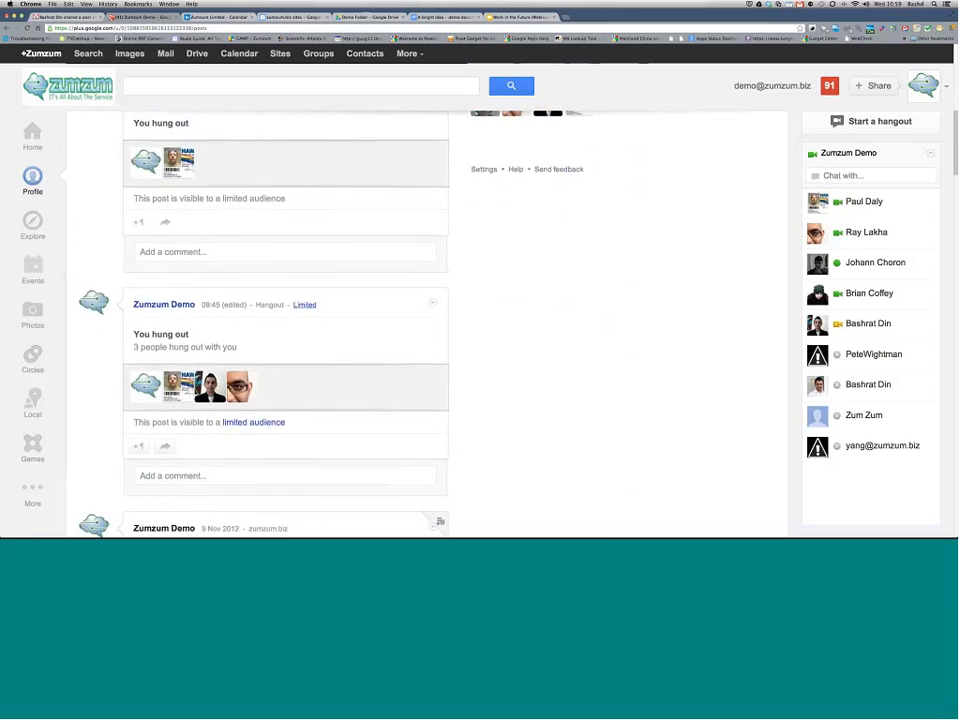
scroll(300, 319, "down", 1)
scroll(300, 319, "down", 10)
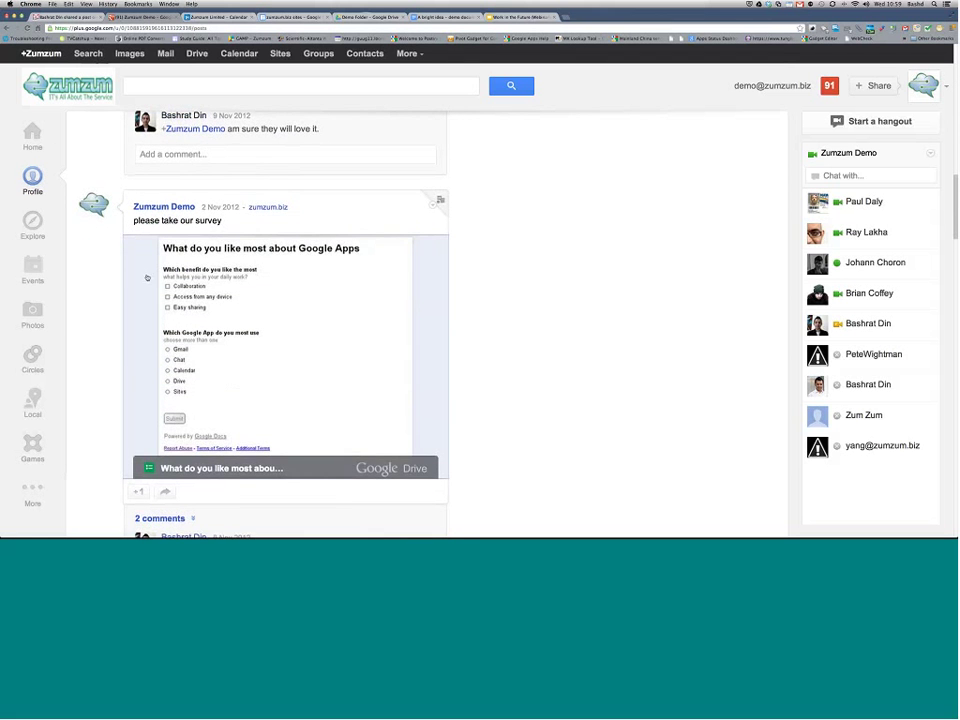
Step: Answer the embedded Google Apps survey with Collaboration and Gmail, then submit it
scroll(249, 378, "down", 1)
left_click(233, 353)
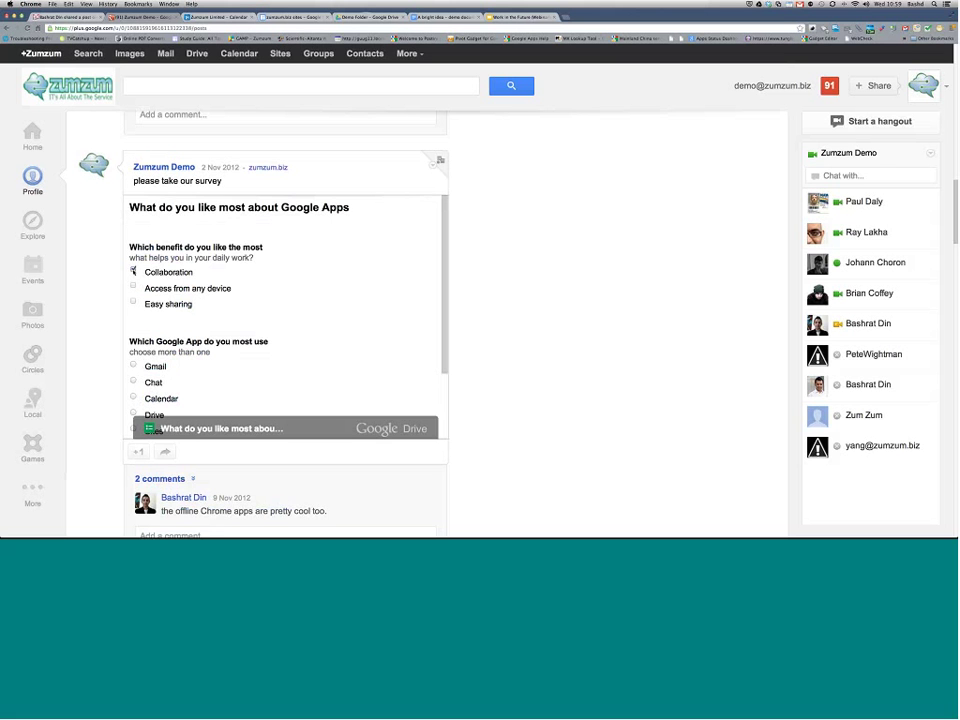
scroll(200, 300, "down", 2)
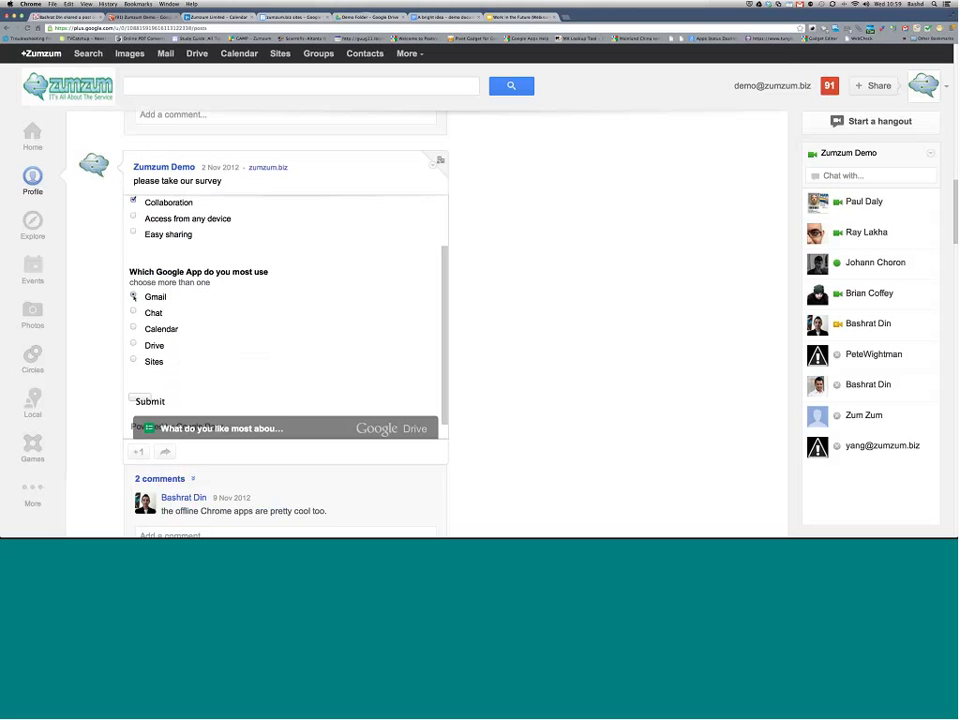
scroll(255, 326, "down", 4)
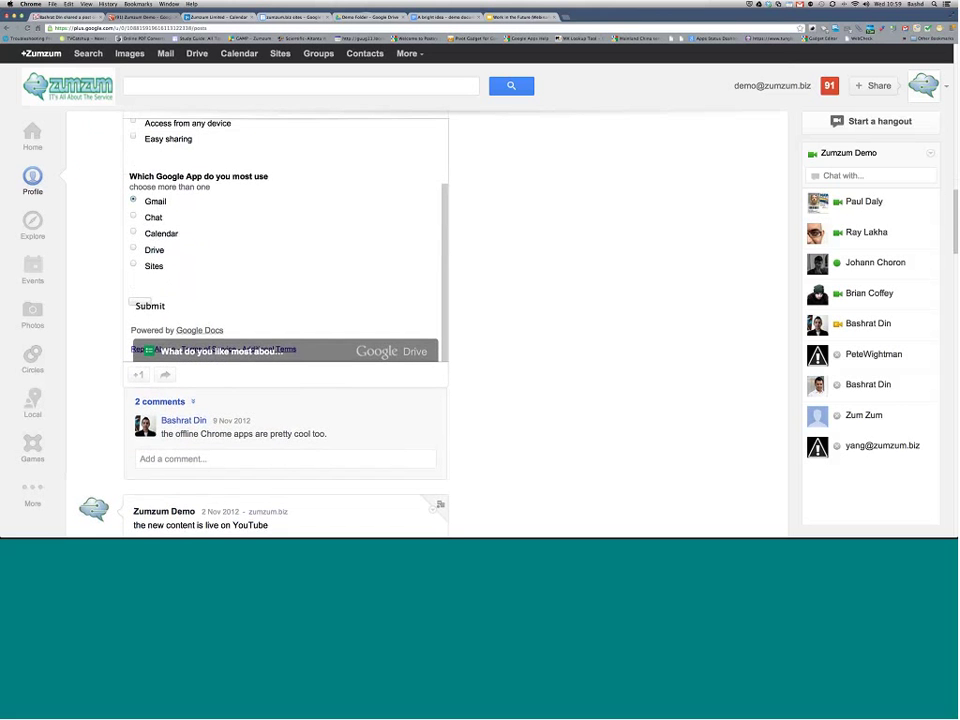
left_click(145, 305)
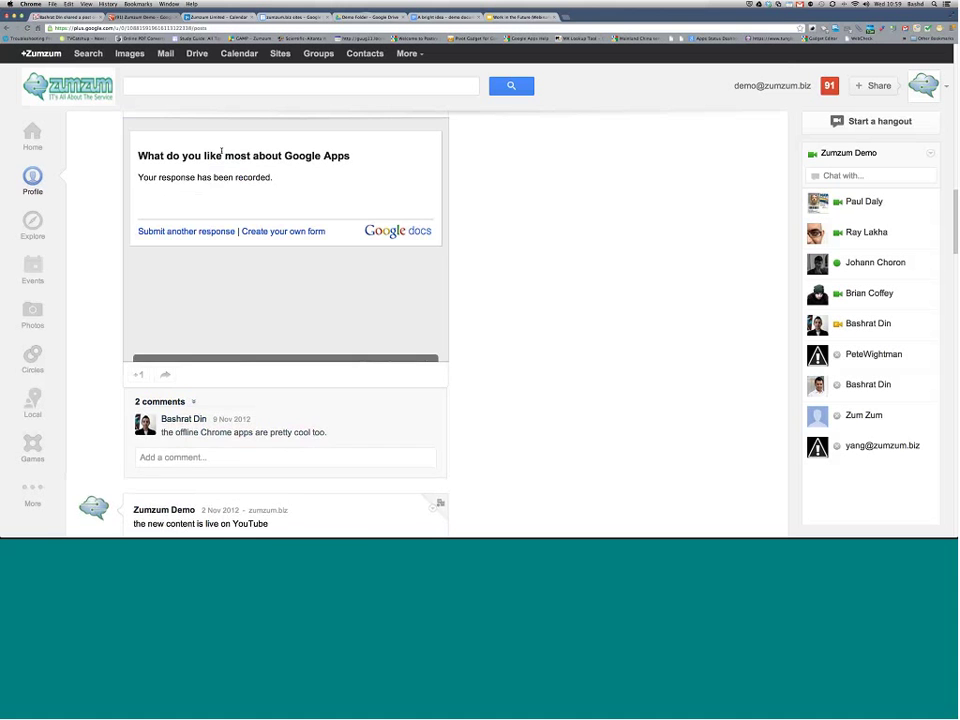
scroll(478, 351, "down", 5)
scroll(478, 351, "down", 2)
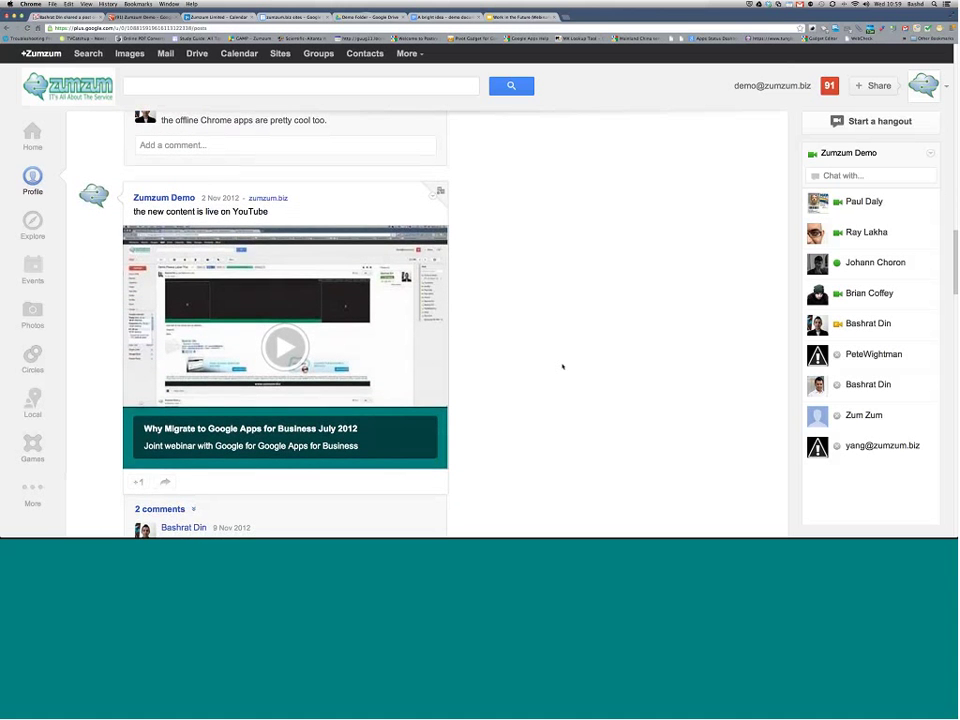
scroll(562, 366, "down", 3)
scroll(562, 366, "down", 12)
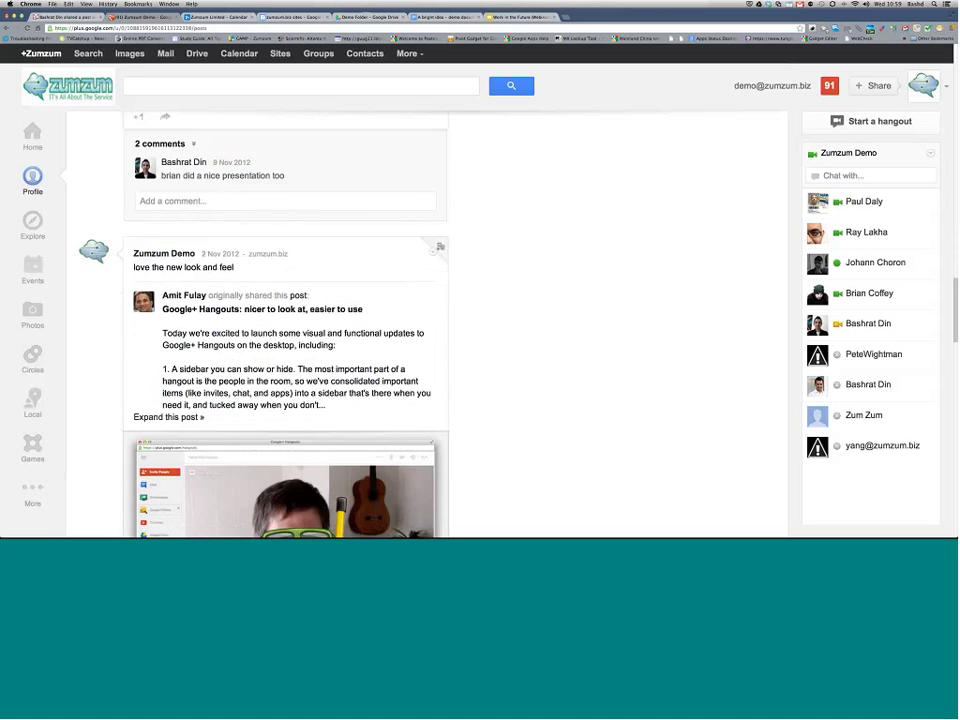
scroll(562, 366, "up", 3)
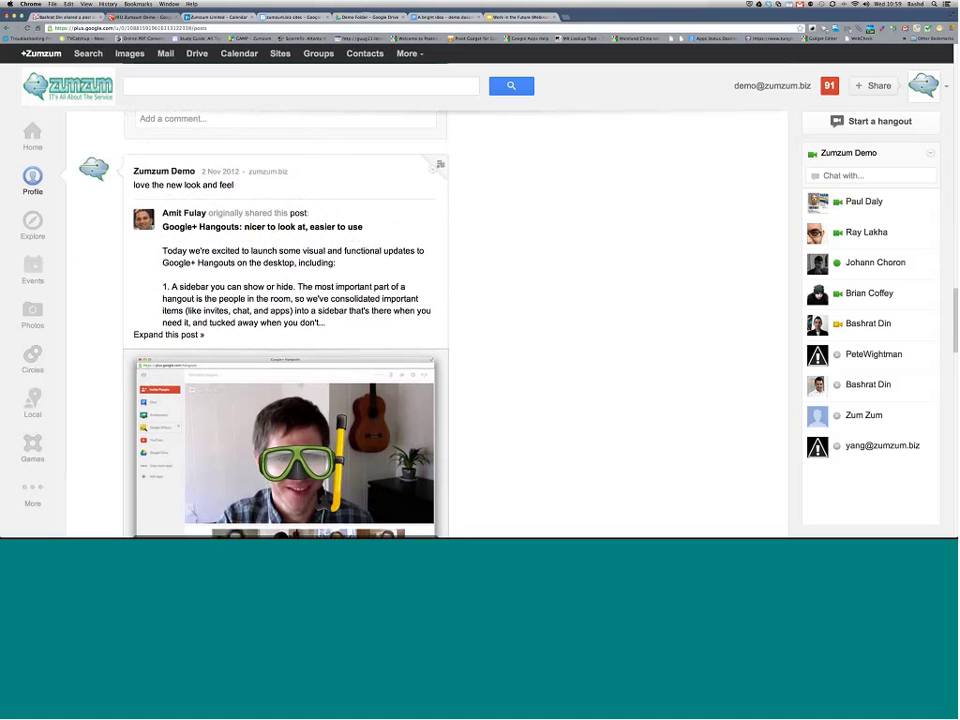
scroll(562, 366, "down", 3)
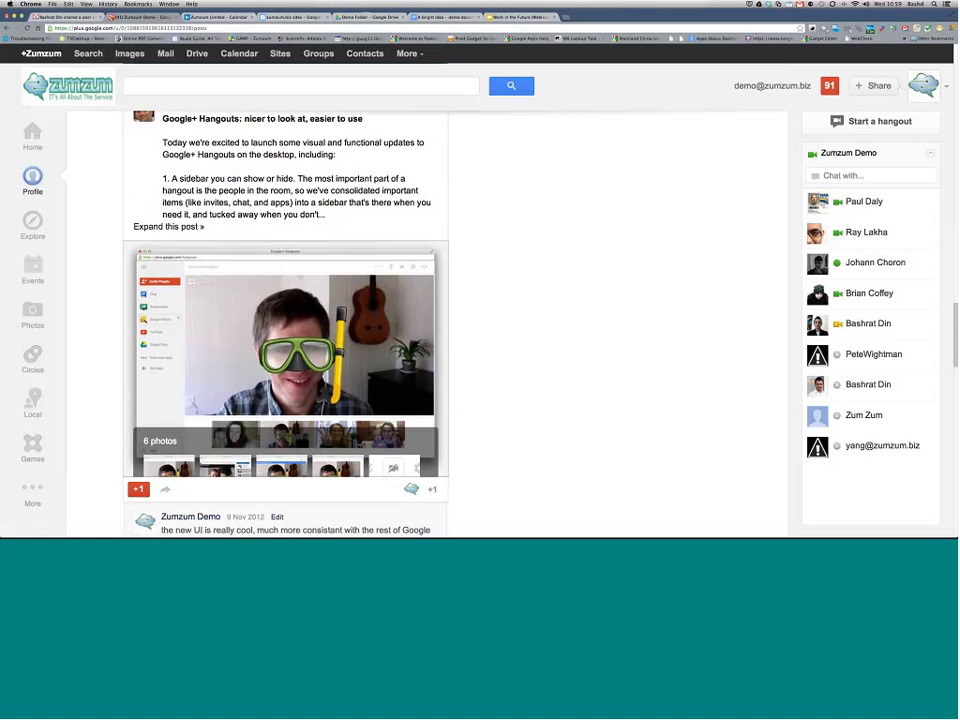
scroll(475, 360, "down", 3)
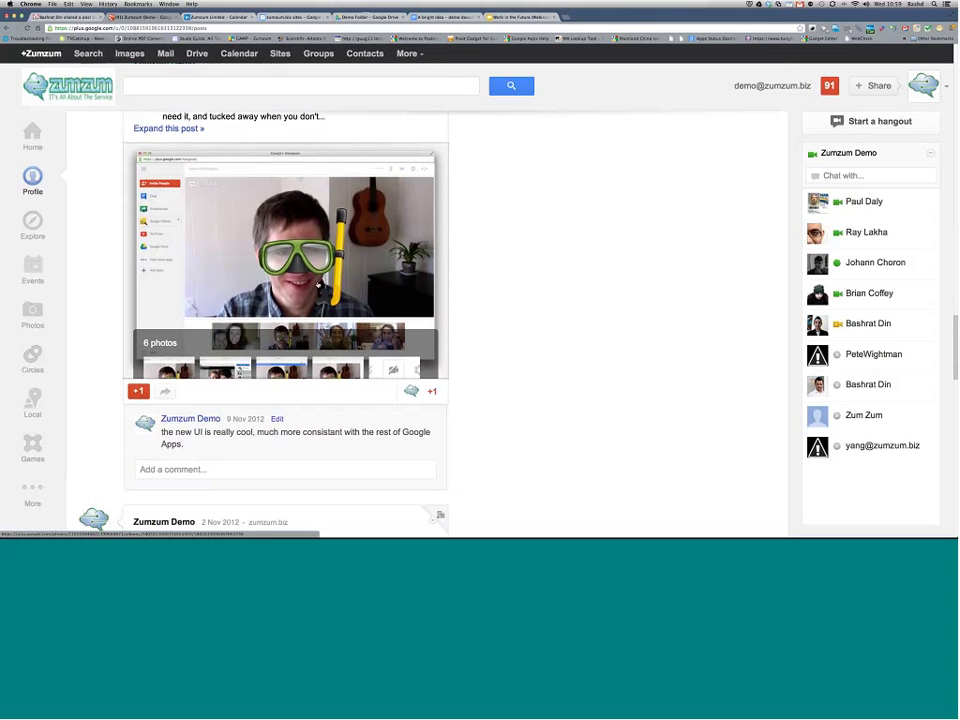
left_click(318, 286)
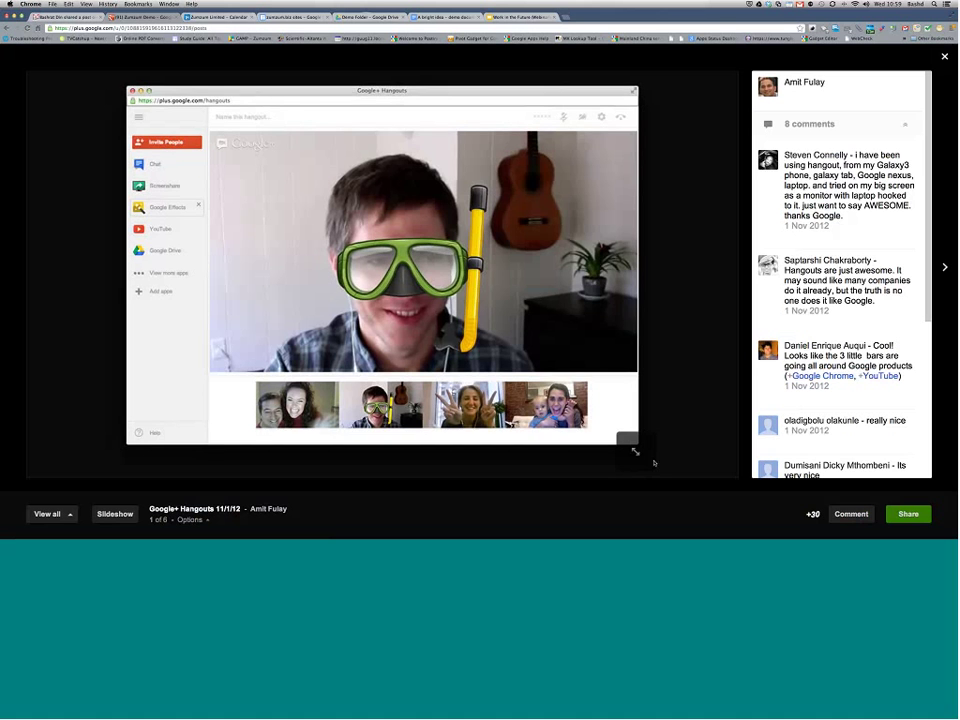
key("Escape")
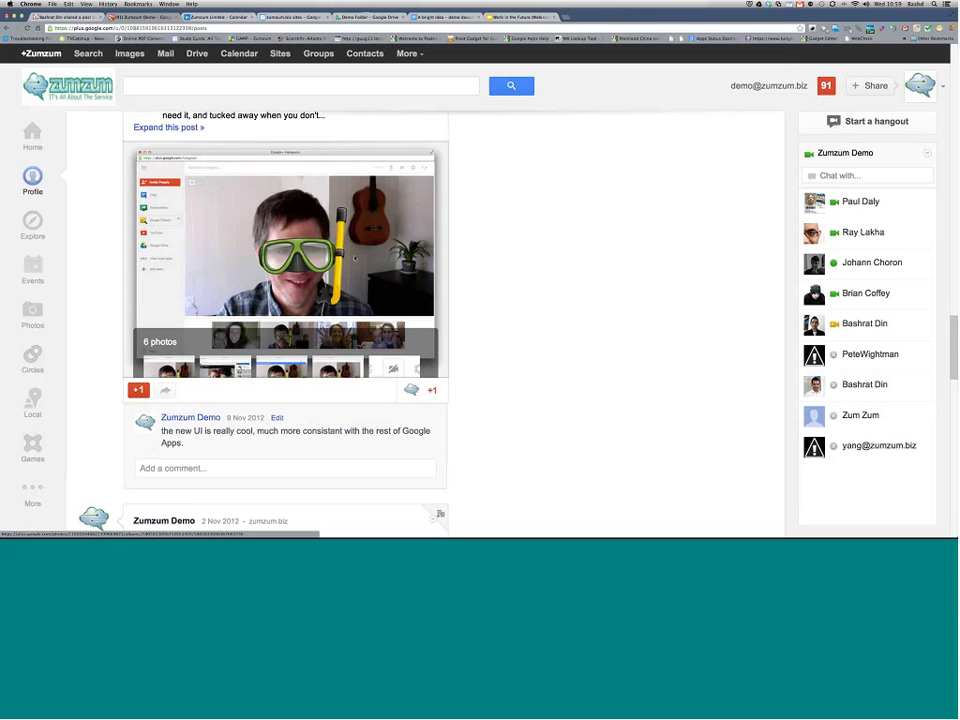
scroll(354, 258, "down", 5)
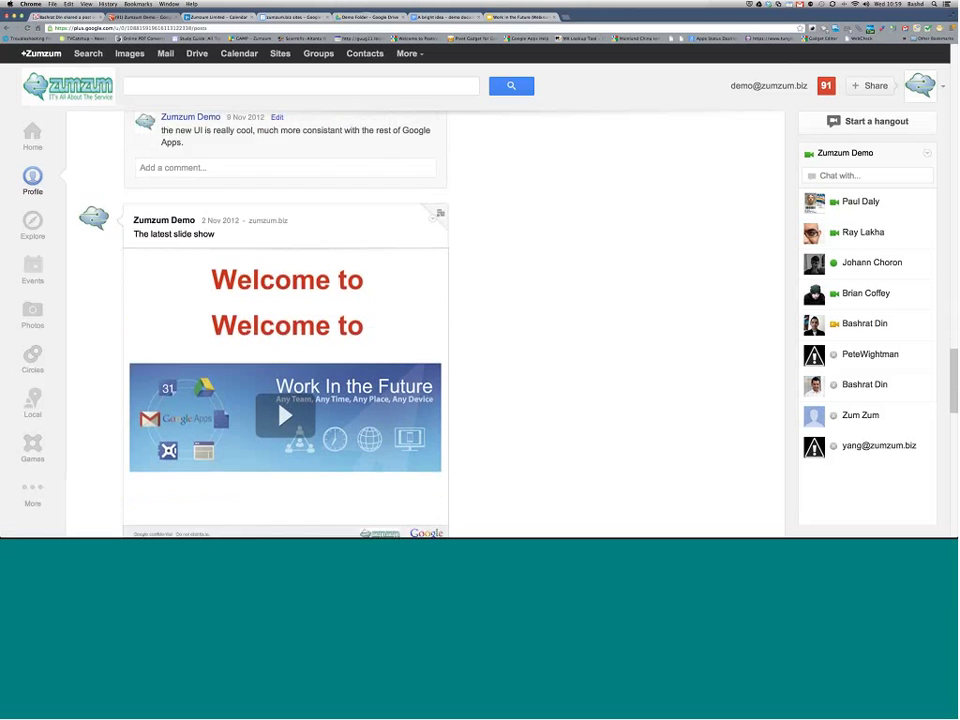
scroll(354, 300, "down", 2)
scroll(354, 300, "down", 4)
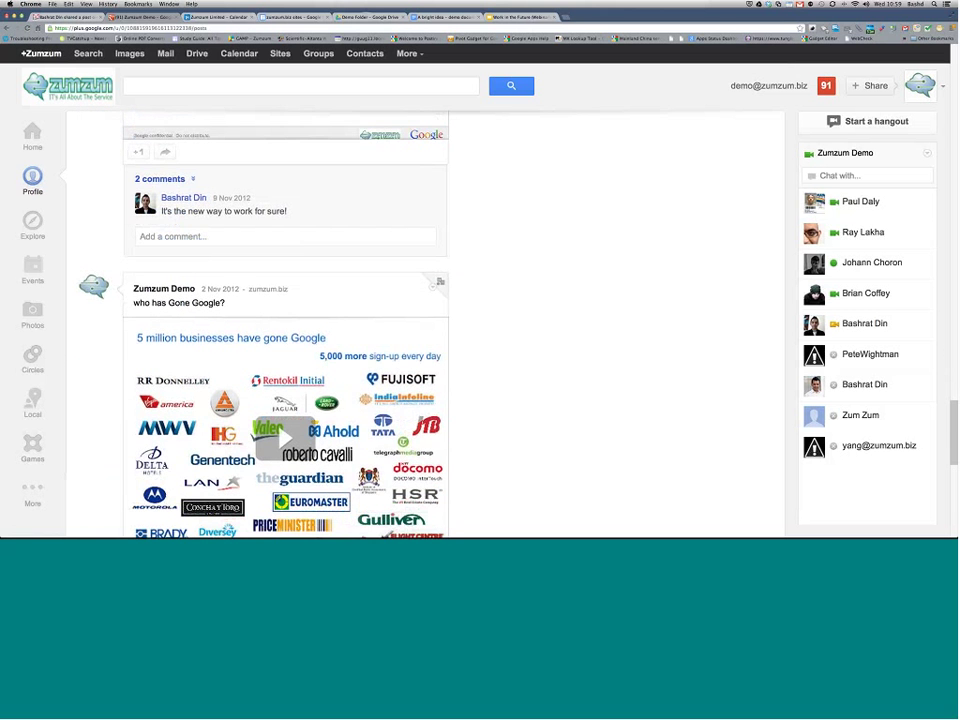
scroll(505, 283, "down", 2)
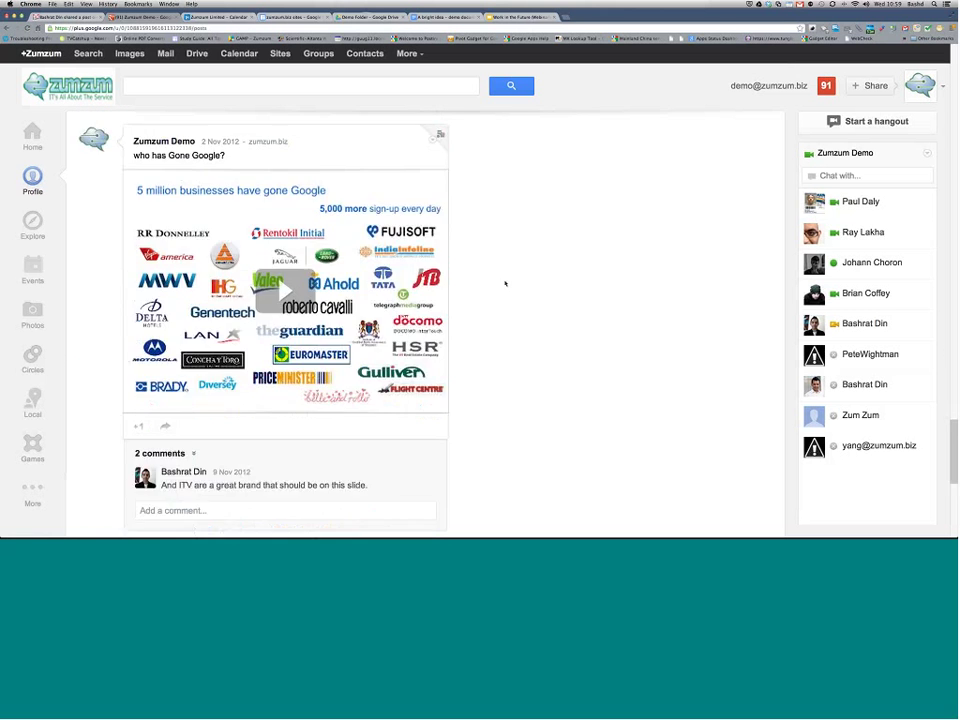
scroll(505, 283, "down", 5)
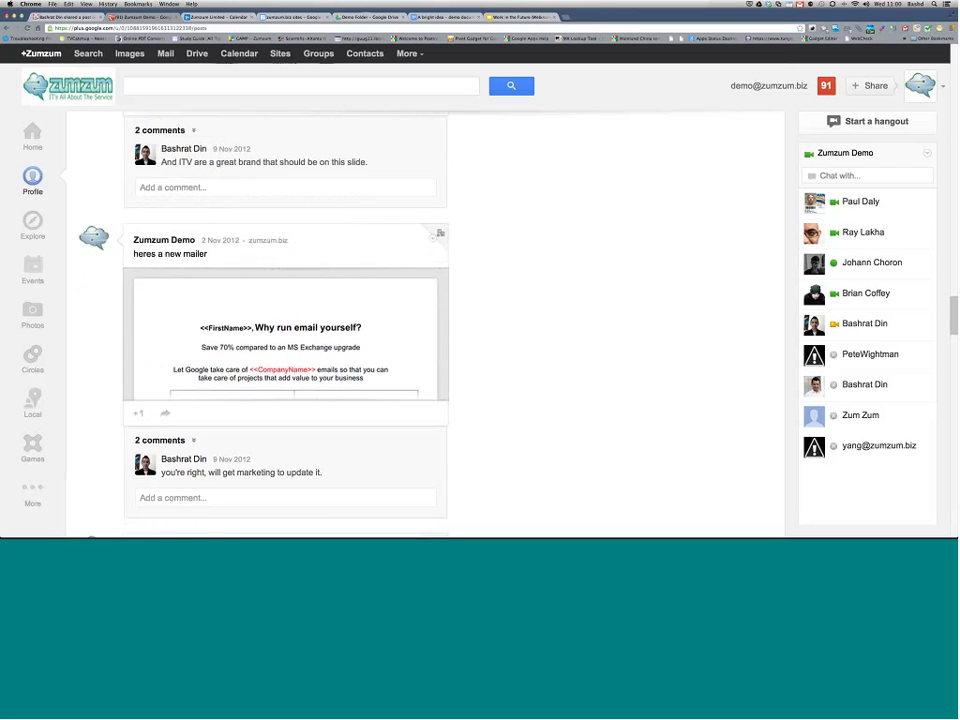
scroll(504, 281, "down", 1)
right_click(400, 292)
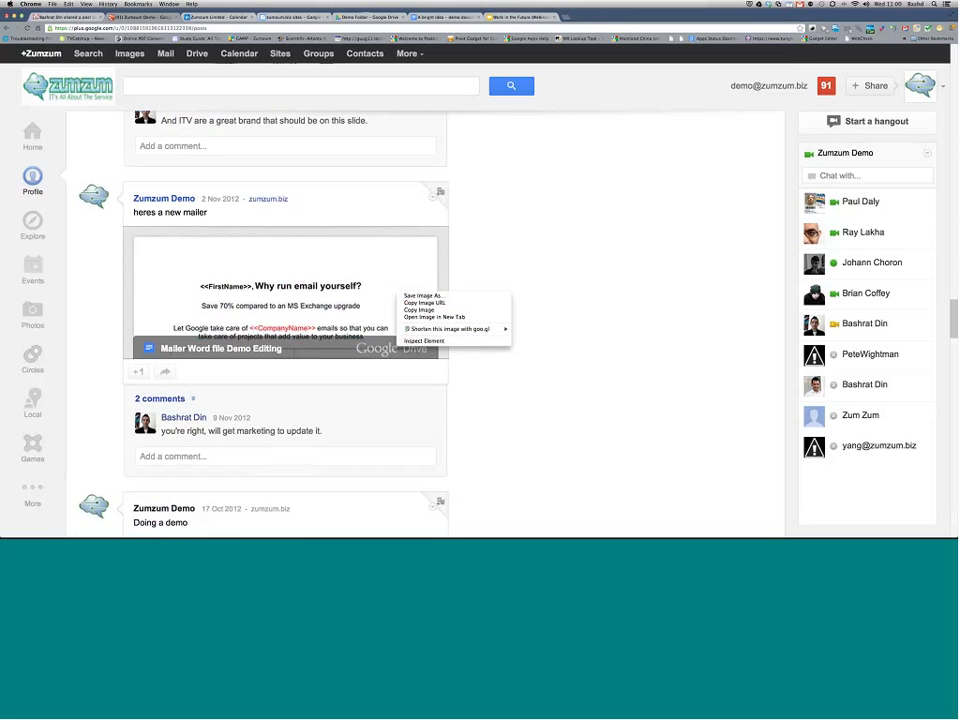
left_click(700, 224)
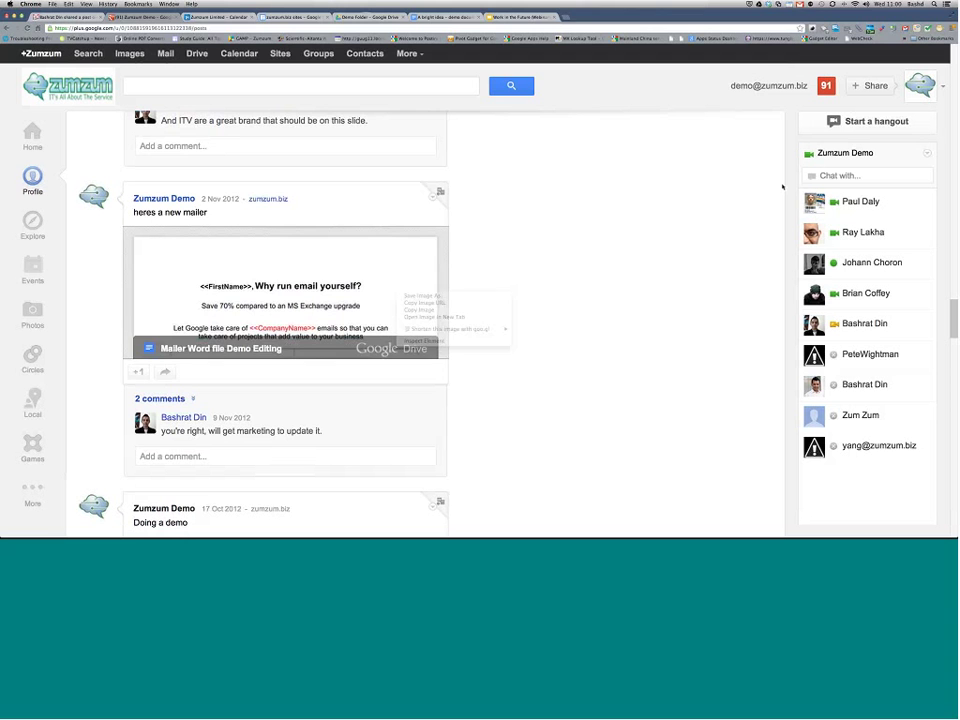
Step: Launch a hangout named 'A bright Idea Demo' with two contacts invited
left_click(867, 121)
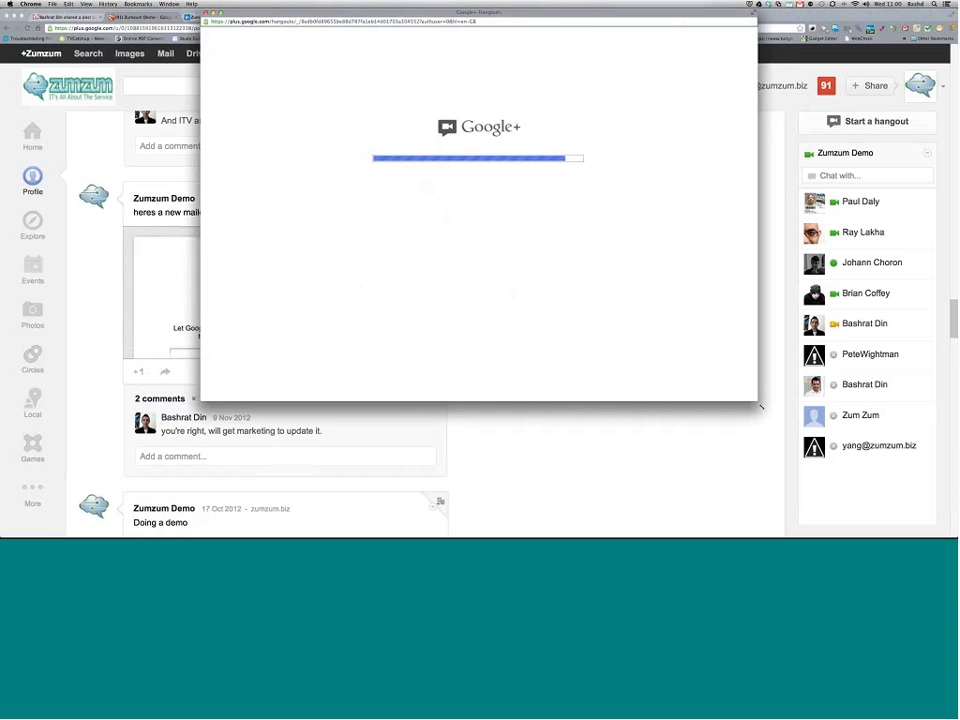
left_click_drag(761, 406, 868, 500)
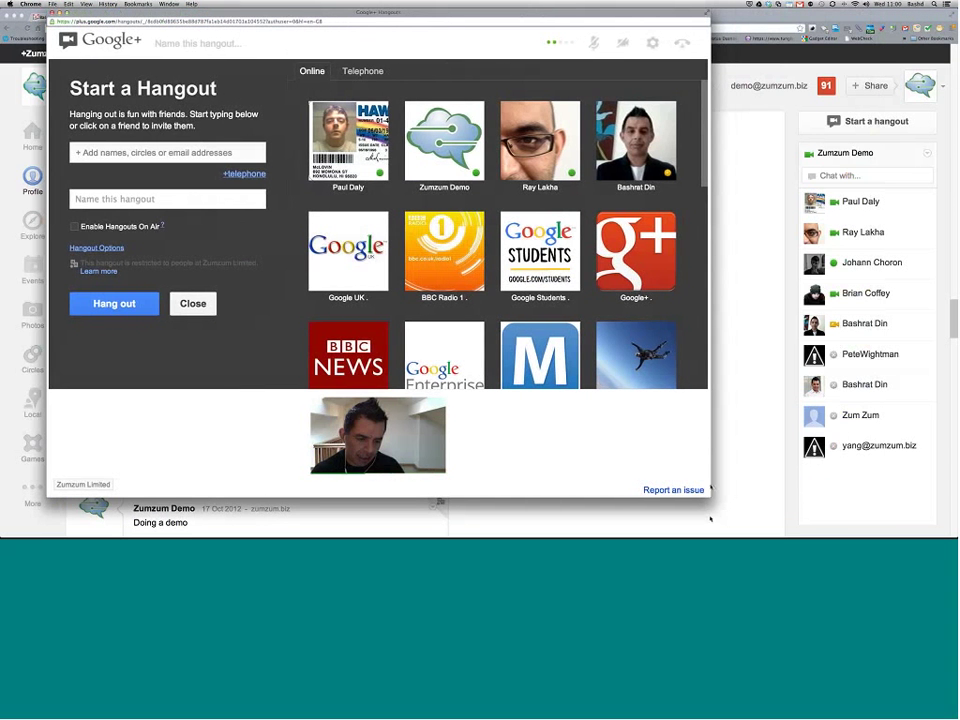
left_click_drag(741, 494, 893, 496)
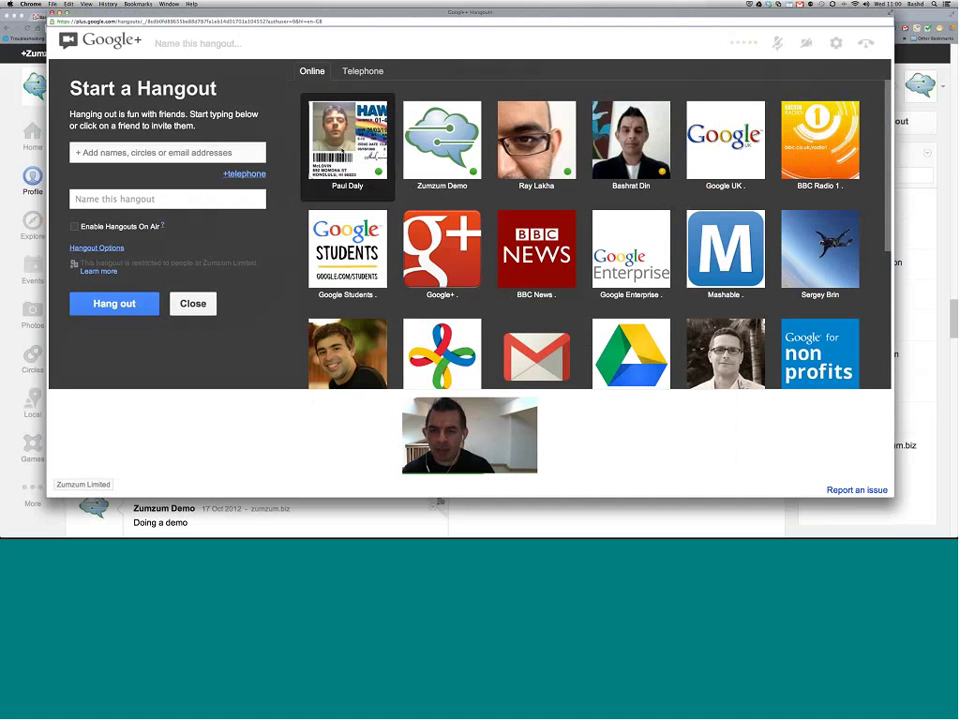
left_click(342, 150)
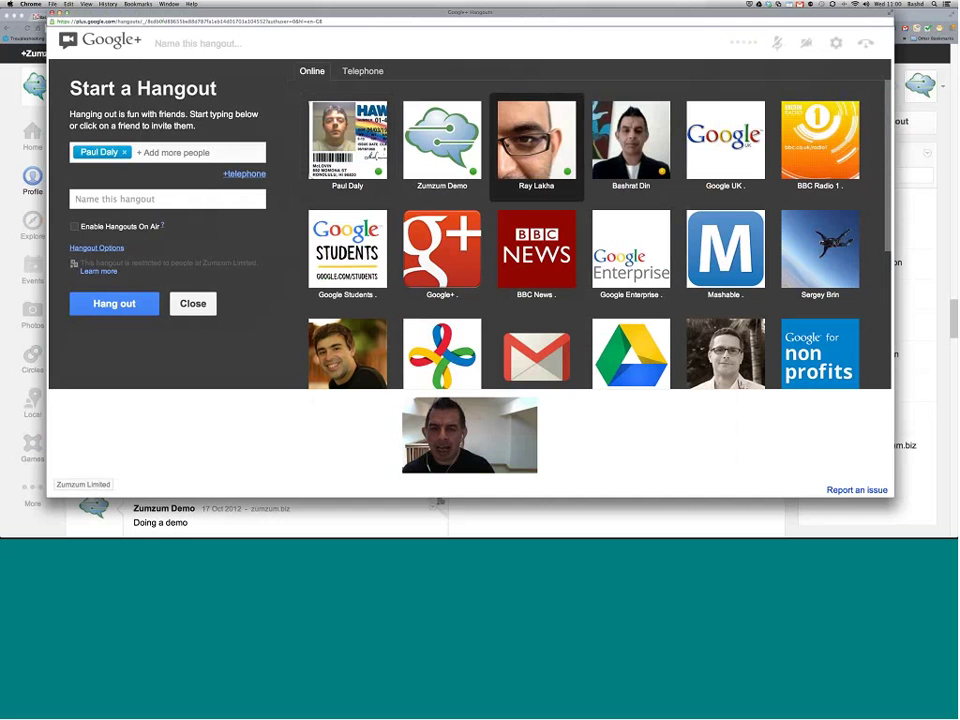
left_click(536, 140)
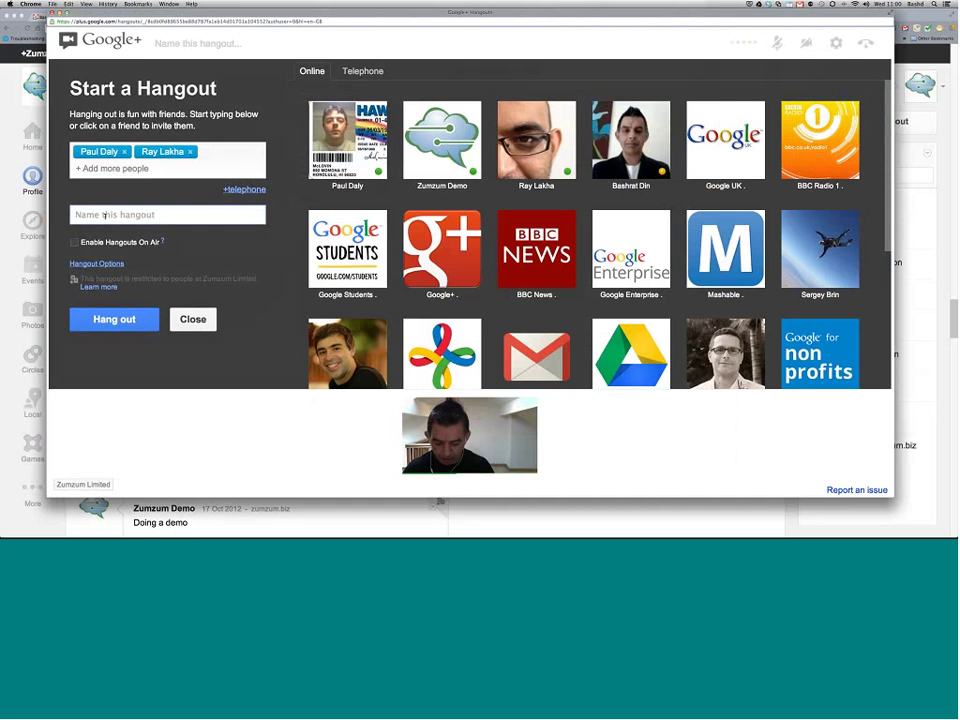
left_click(105, 215)
type("A bright Idea Demo")
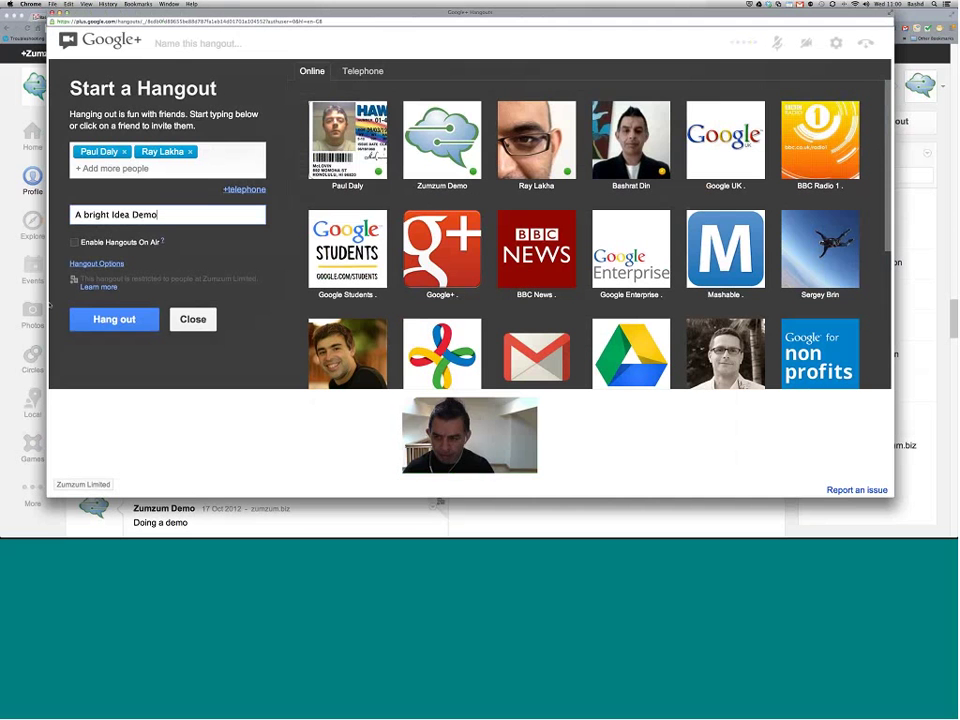
left_click(114, 319)
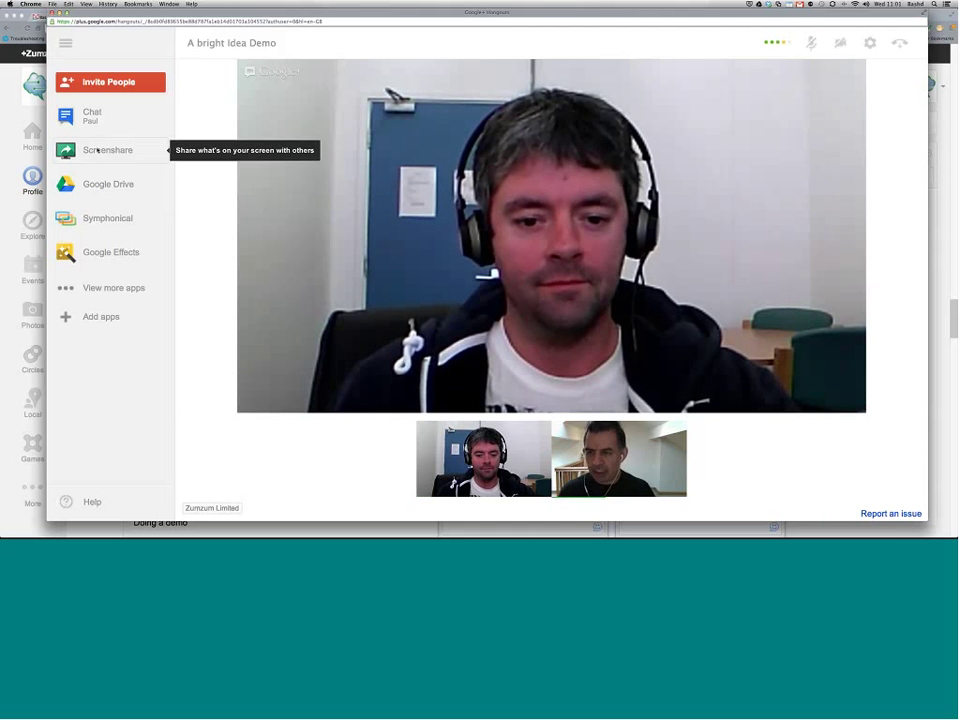
Step: Start screen sharing, then cancel the window picker without sharing anything
left_click(97, 149)
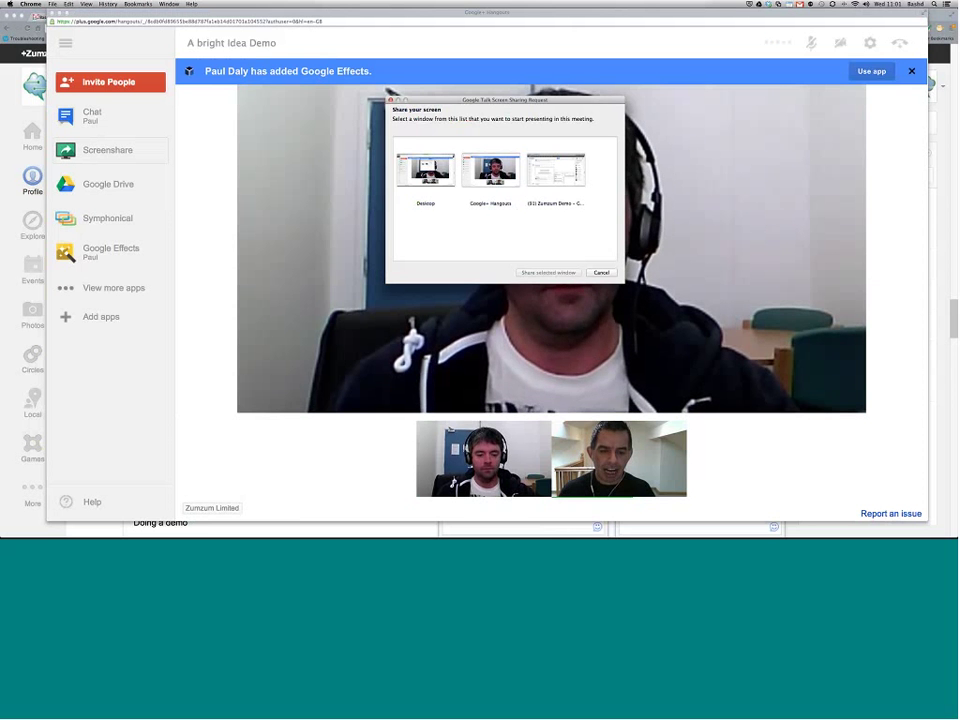
key("Return")
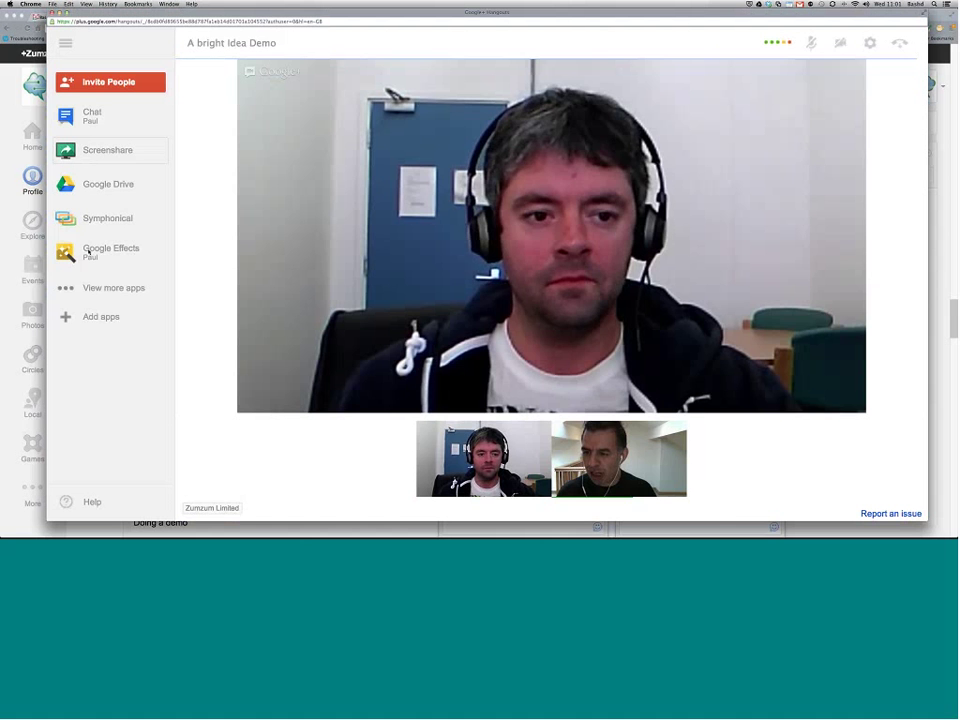
Step: Apply the gold crown from Google Effects' Headgear set to your own video
left_click(88, 252)
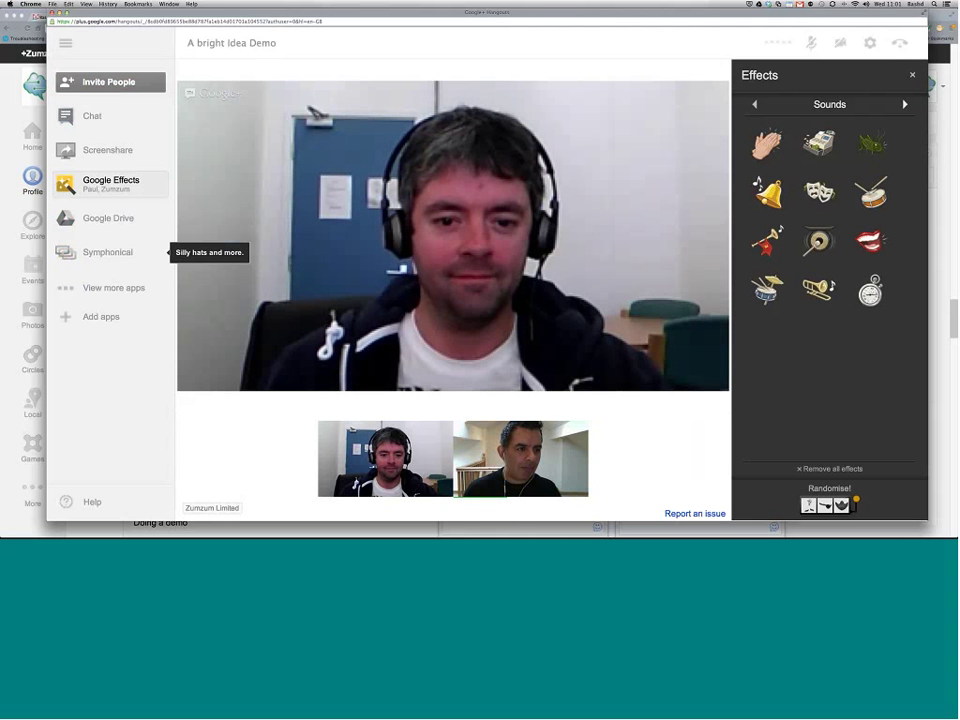
left_click(906, 104)
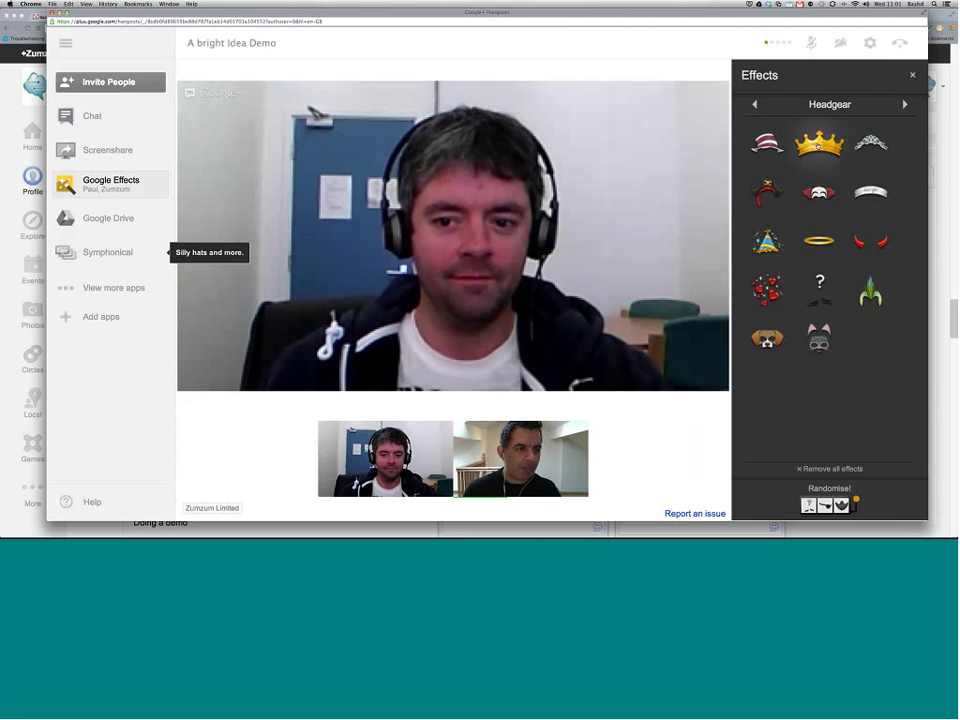
left_click(819, 145)
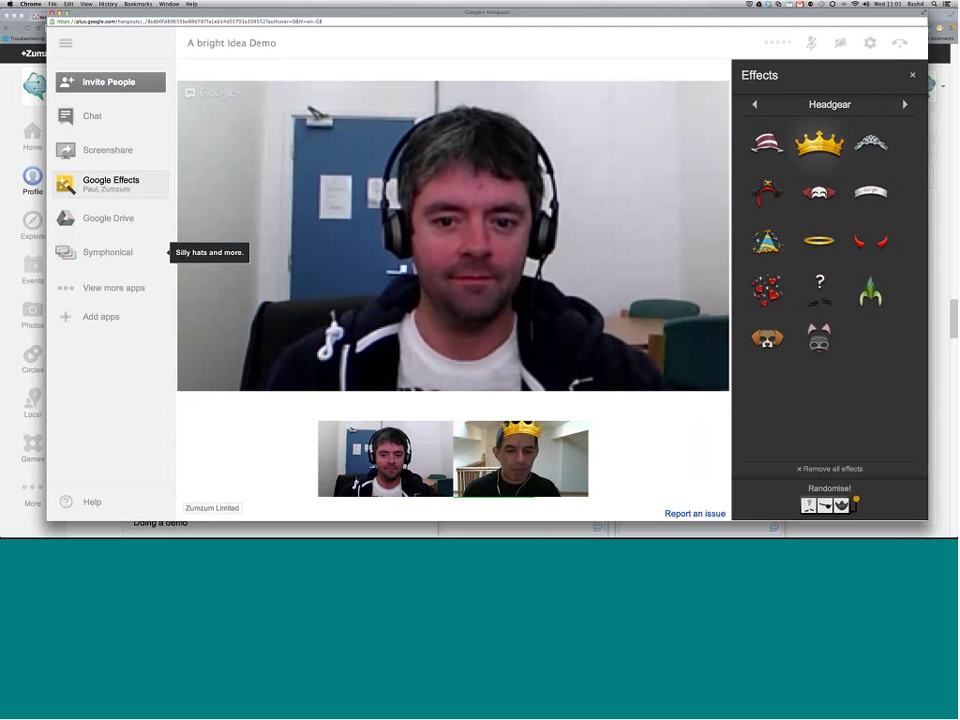